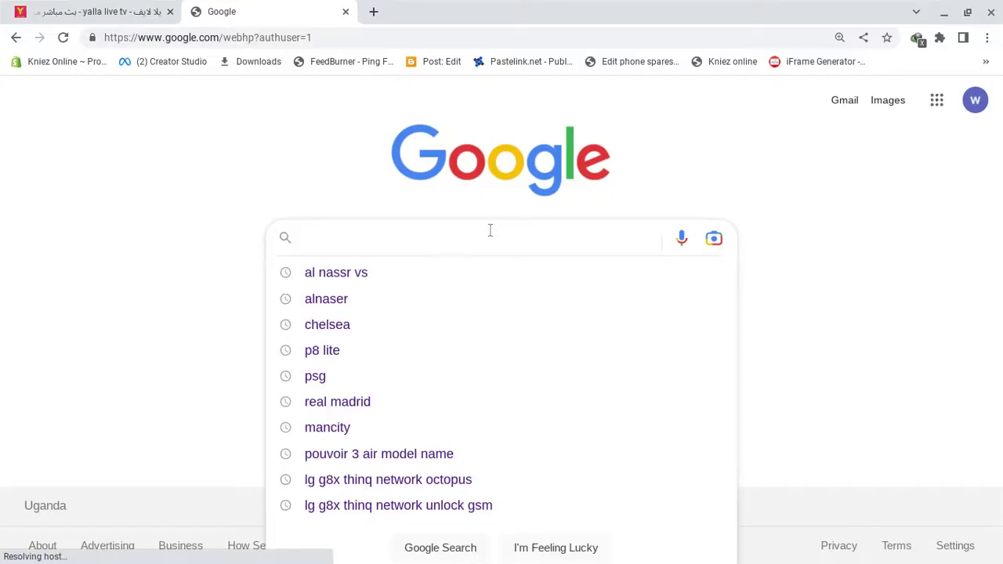
# Search Google for "blogger" and open the Blogger.com website from the results
pyautogui.write('blogger')
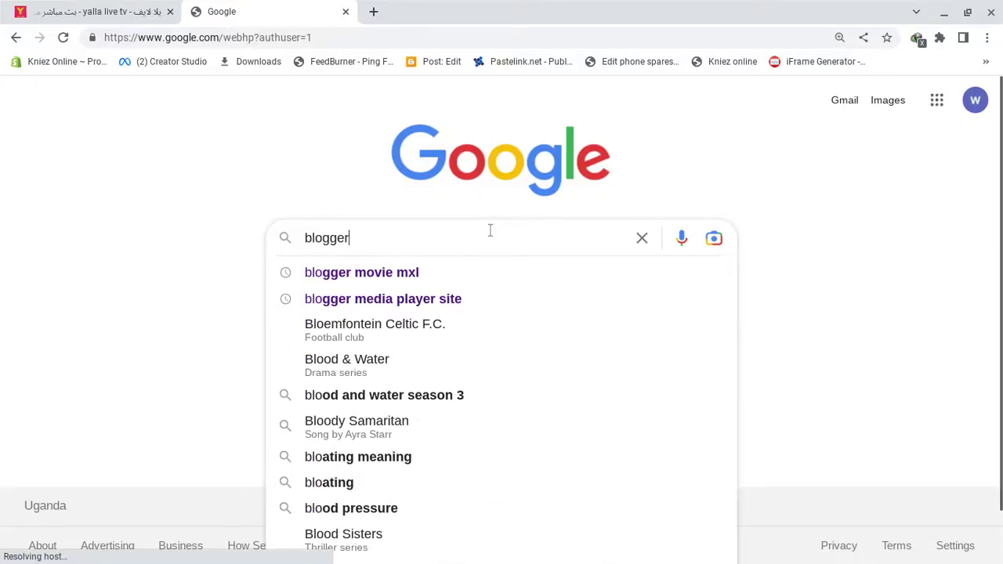
pyautogui.press('Return')
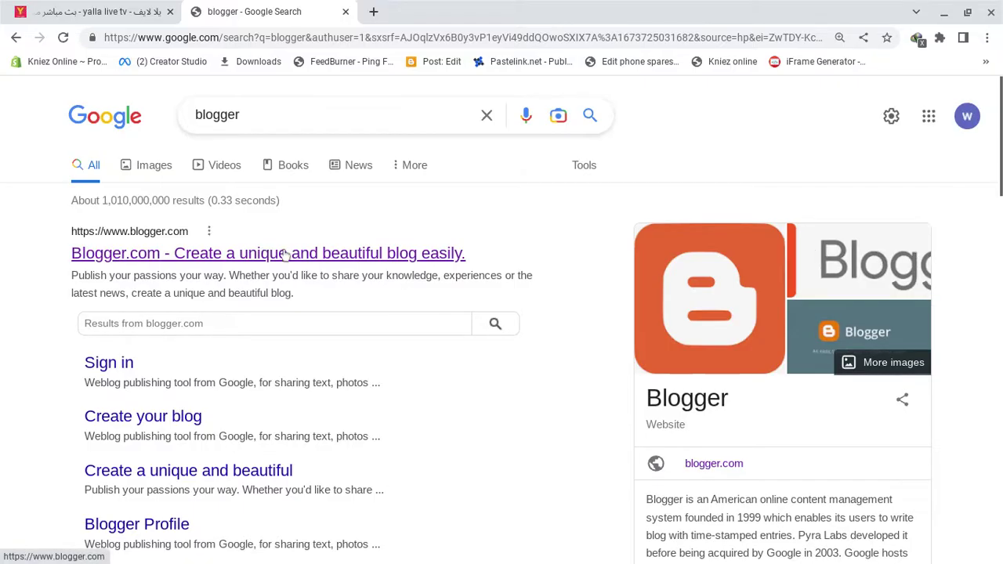
pyautogui.click(280, 253)
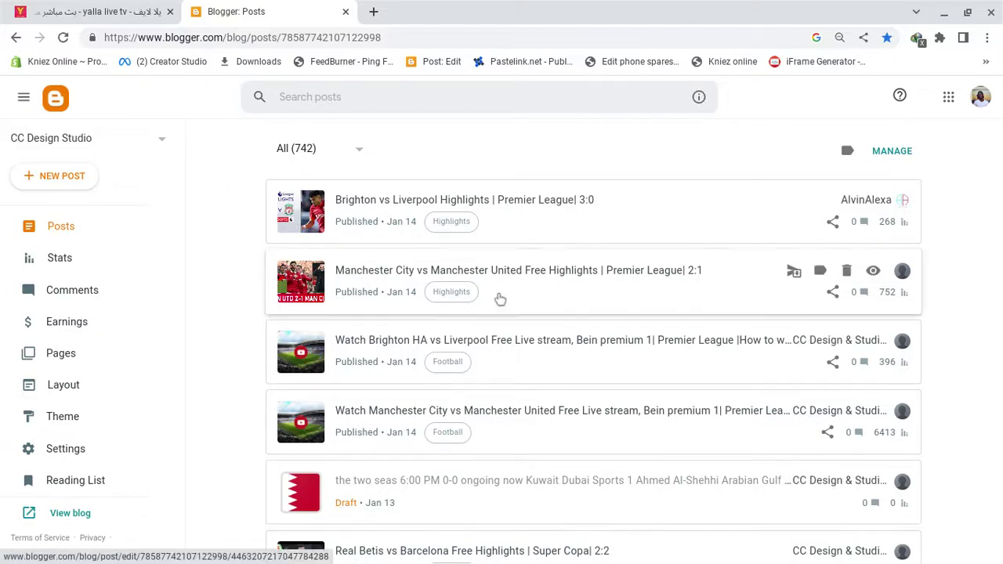
# Switch Blogger to the first alternative Google account in the account list and close the previous account's Blogger tab
pyautogui.scroll(-20, 500, 299)
pyautogui.scroll(20, 500, 300)
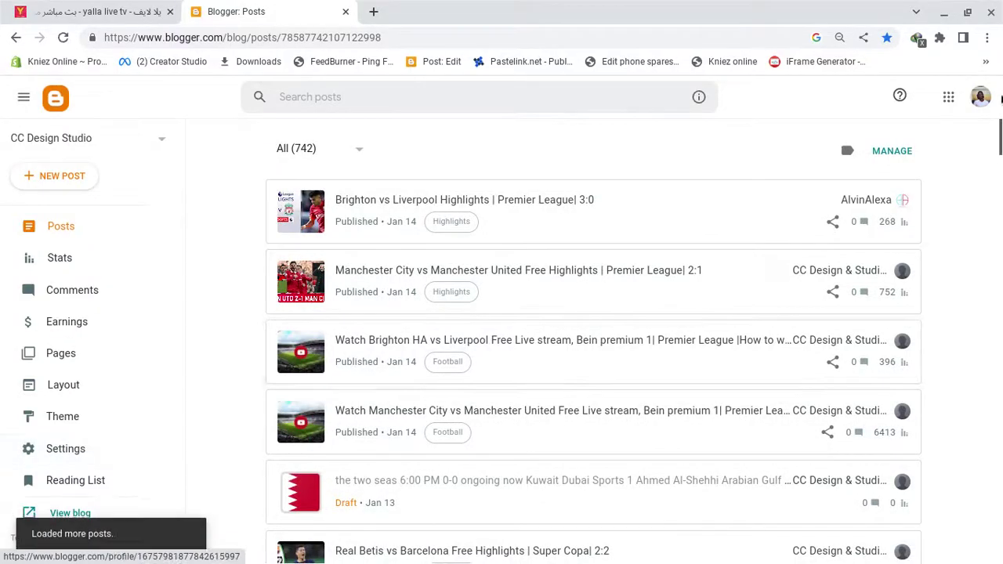
pyautogui.click(980, 97)
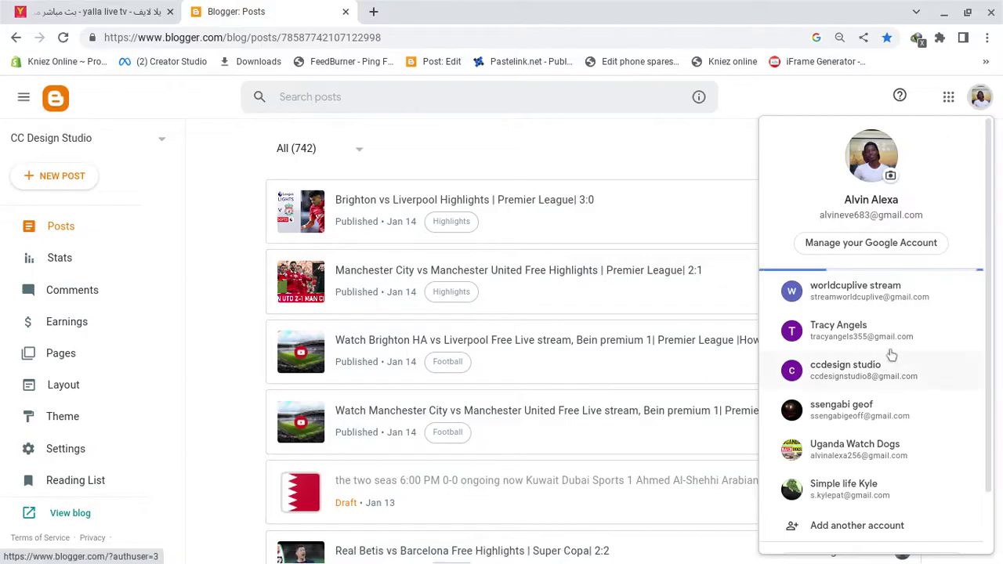
pyautogui.click(866, 295)
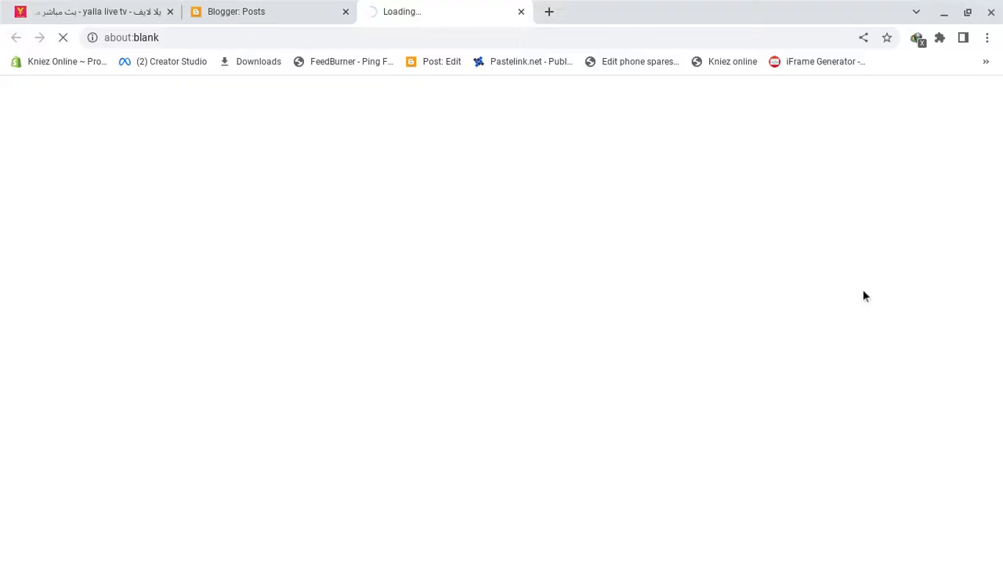
pyautogui.click(346, 12)
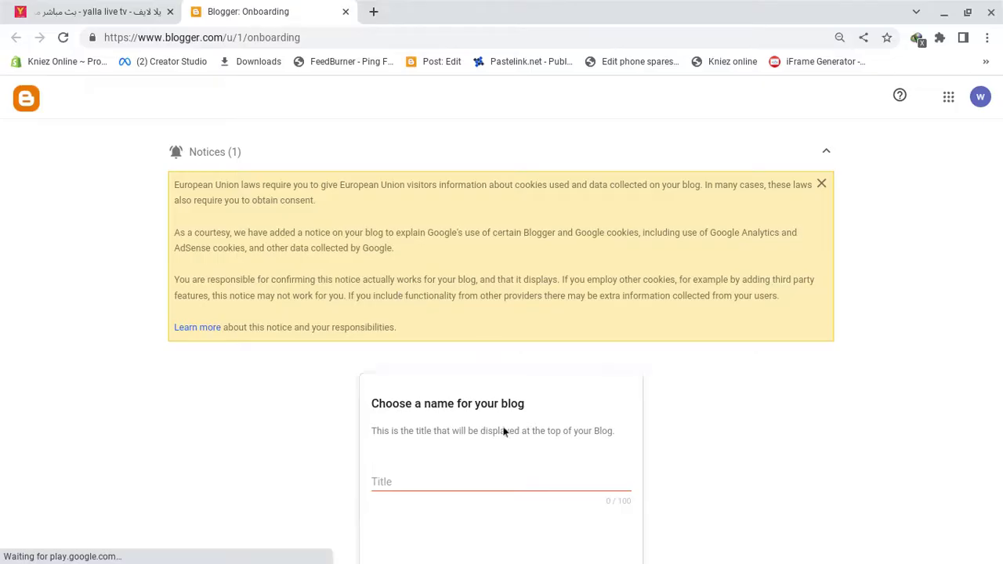
# Name the new blog "Sports808streams" and continue to the URL choice
pyautogui.scroll(-2, 504, 432)
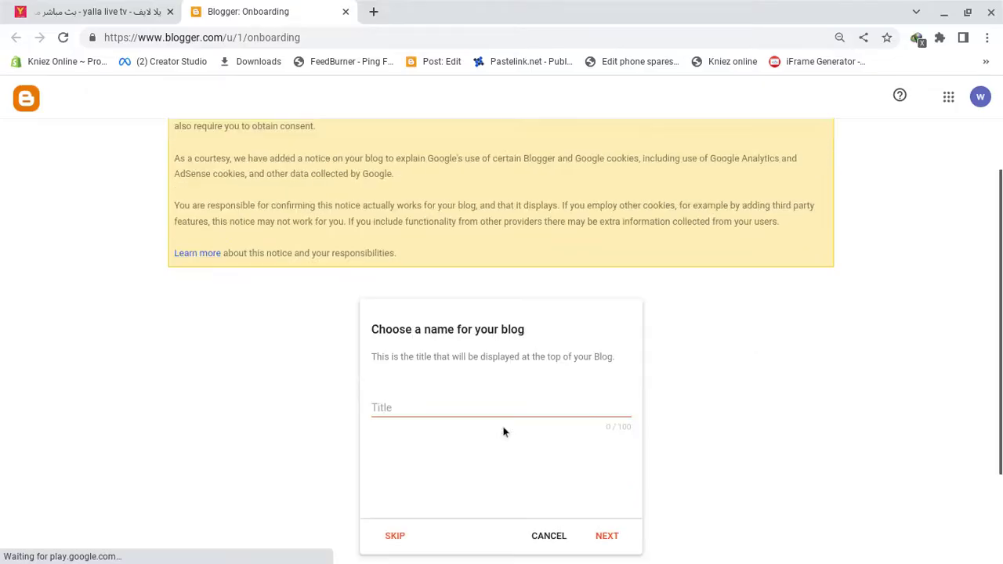
pyautogui.click(387, 414)
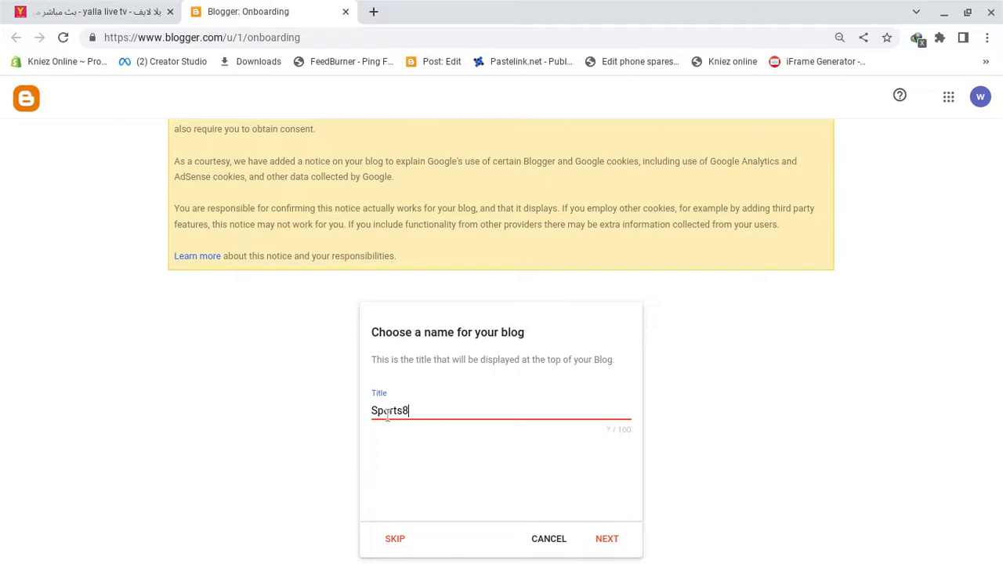
pyautogui.write('Sports808')
pyautogui.write('ed')
pyautogui.click(608, 539)
# Set the blog address to sports808stsreams.blogspot.com and the display name to "Sports 8", finishing the blog creation
pyautogui.click(446, 412)
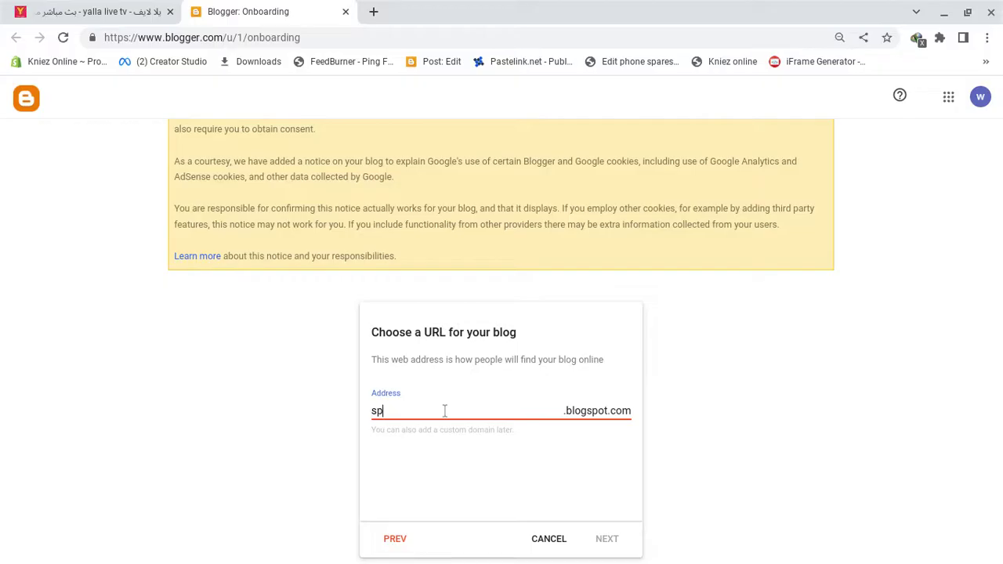
pyautogui.write('sports808')
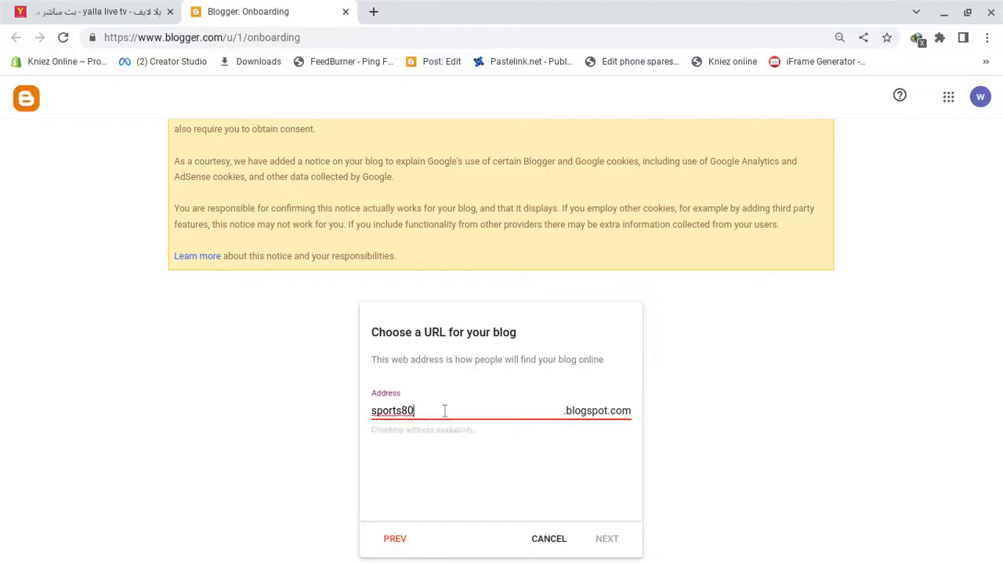
pyautogui.write('stsreams')
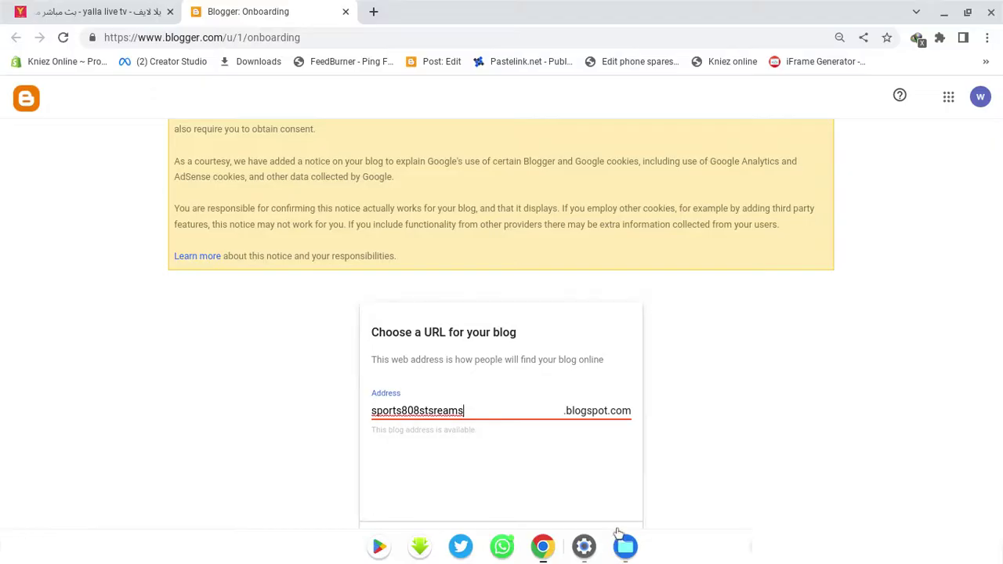
pyautogui.click(614, 536)
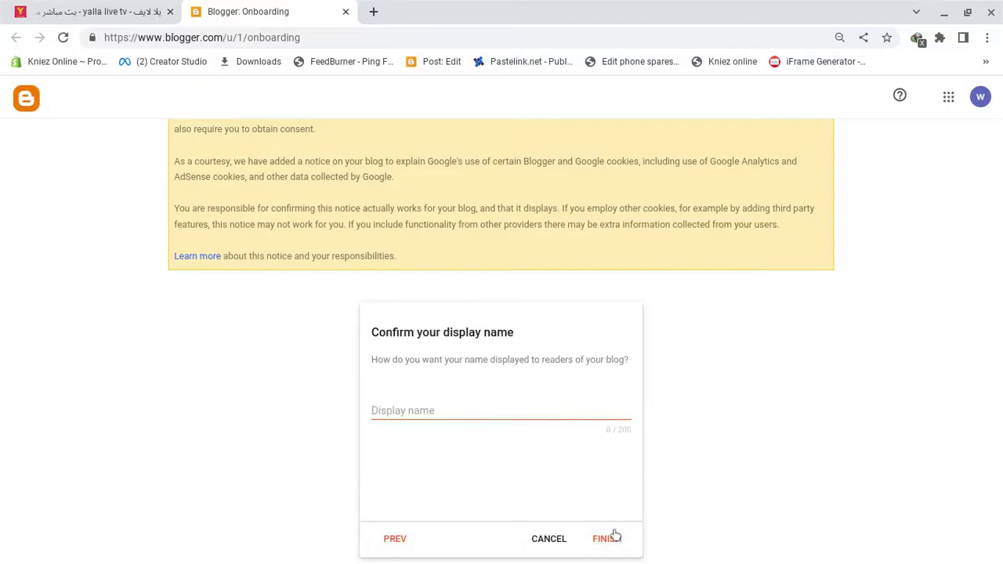
pyautogui.click(507, 413)
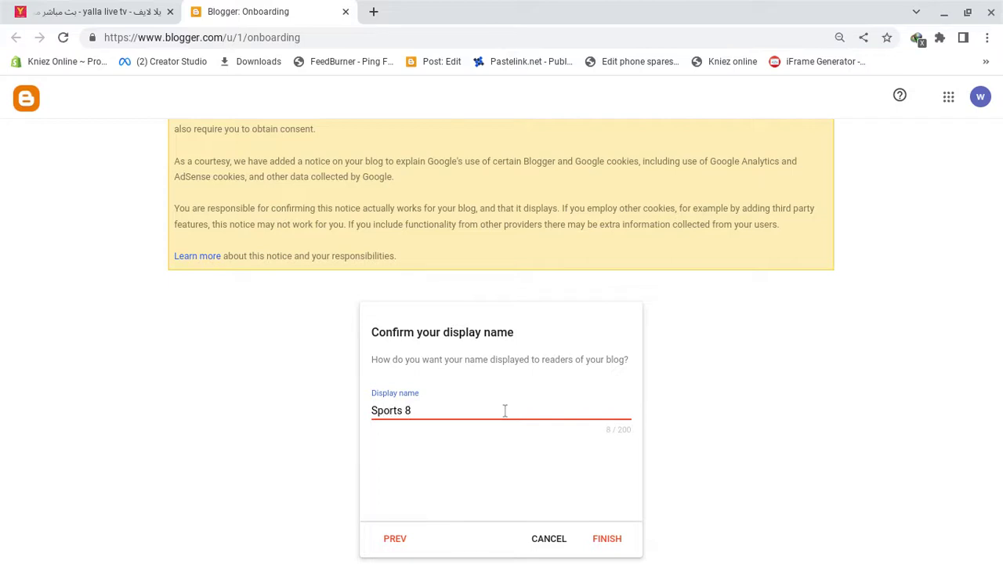
pyautogui.click(607, 535)
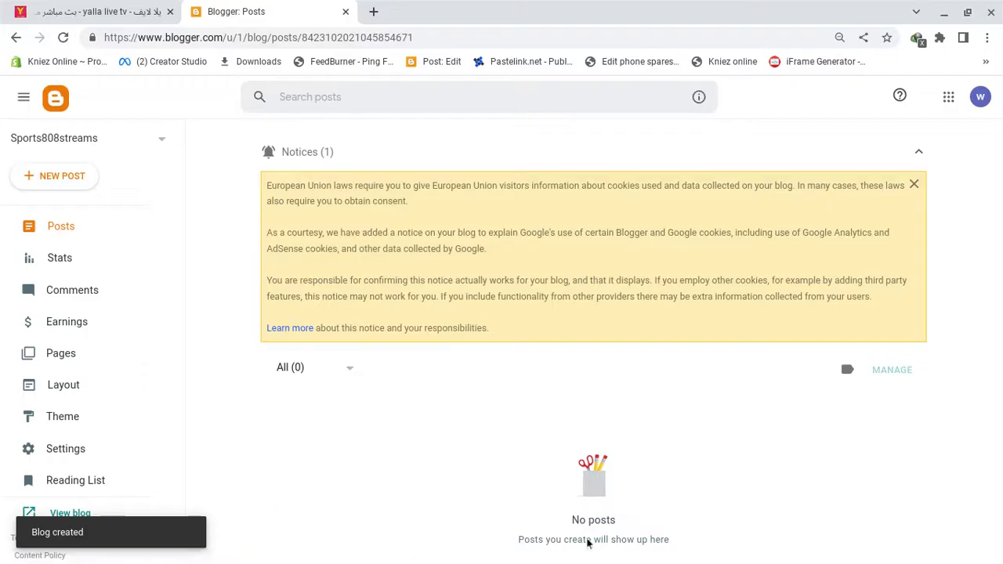
# View the new blog's public page in its own tab and return to the Blogger dashboard
pyautogui.scroll(-1, 787, 400)
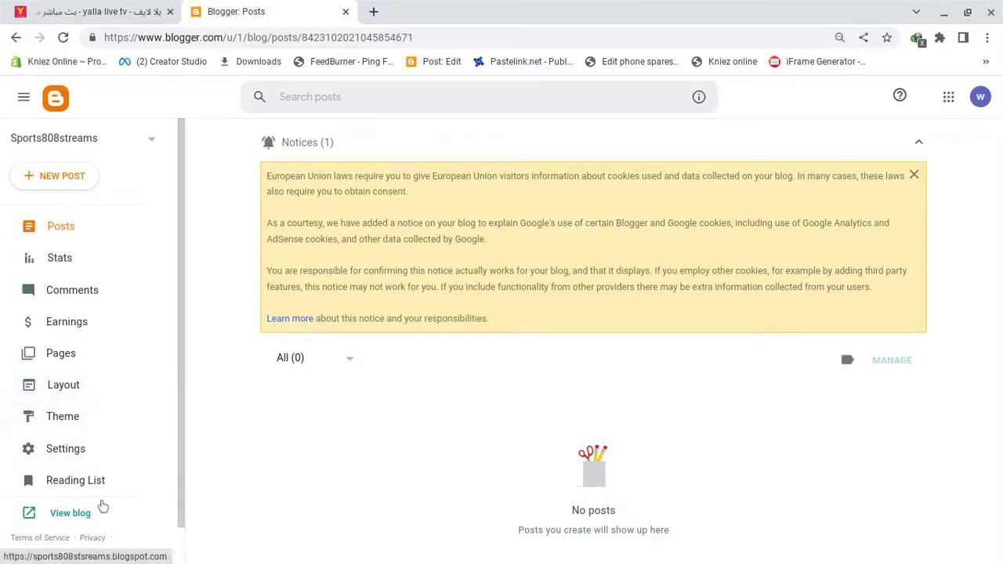
pyautogui.click(103, 506)
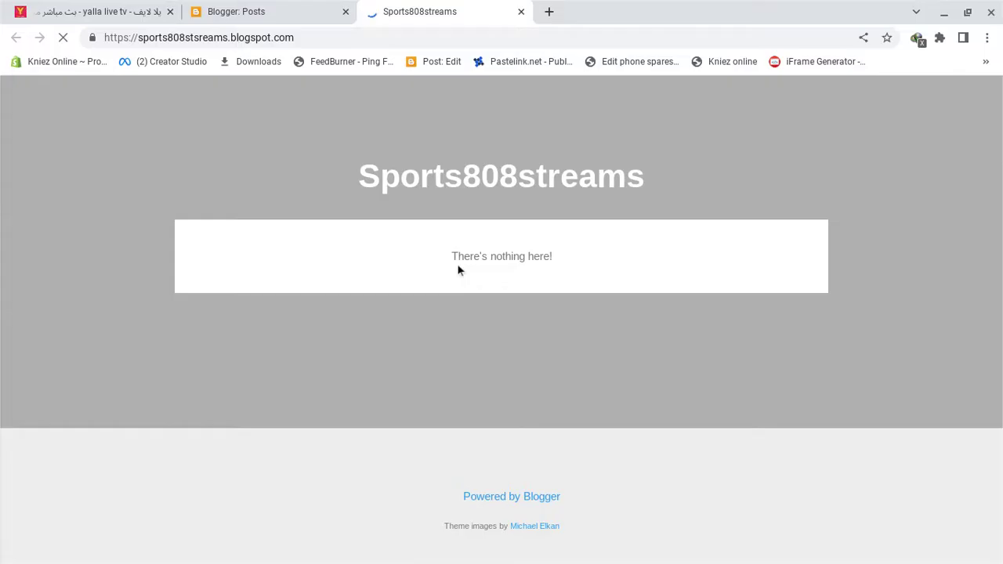
pyautogui.click(314, 7)
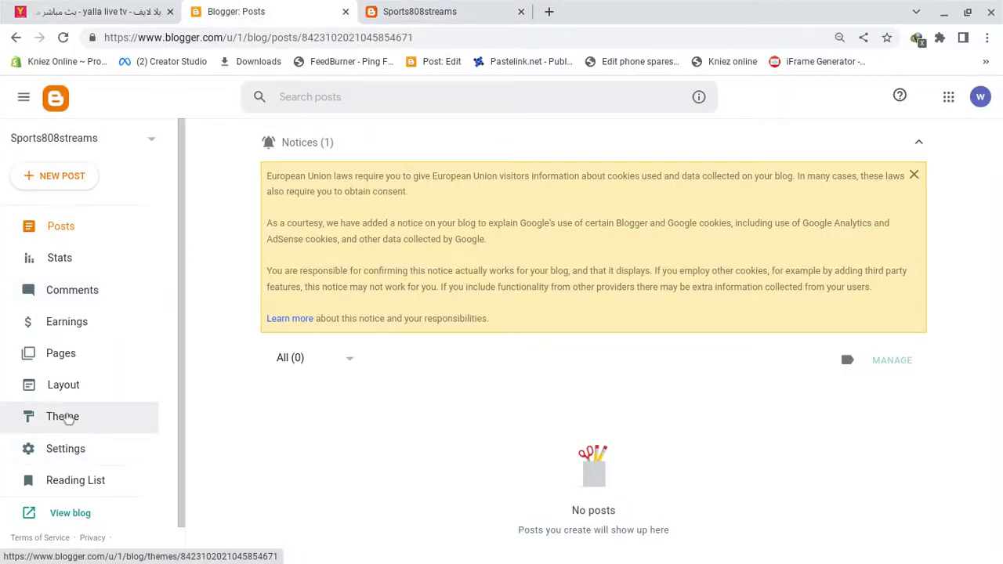
pyautogui.click(394, 14)
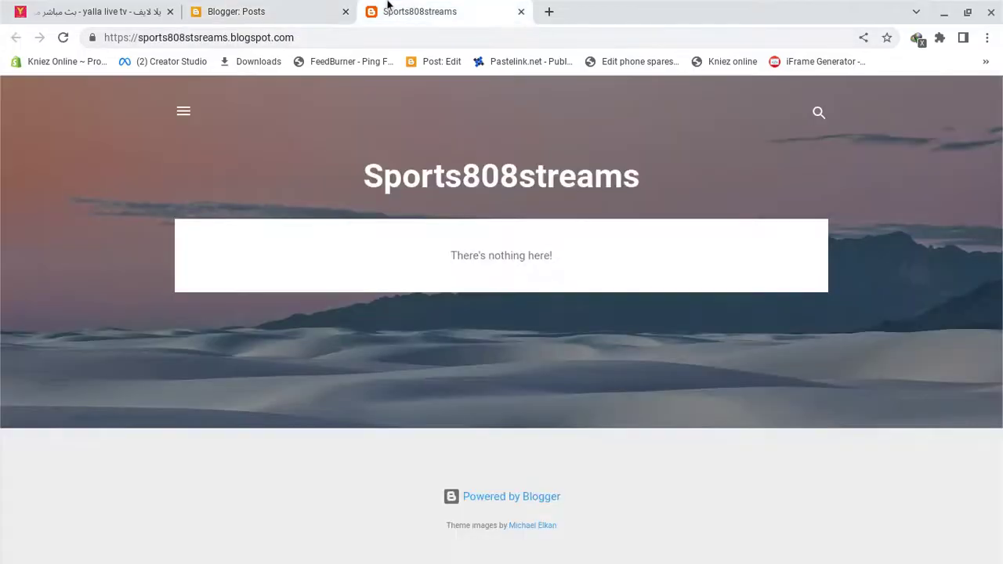
pyautogui.click(228, 16)
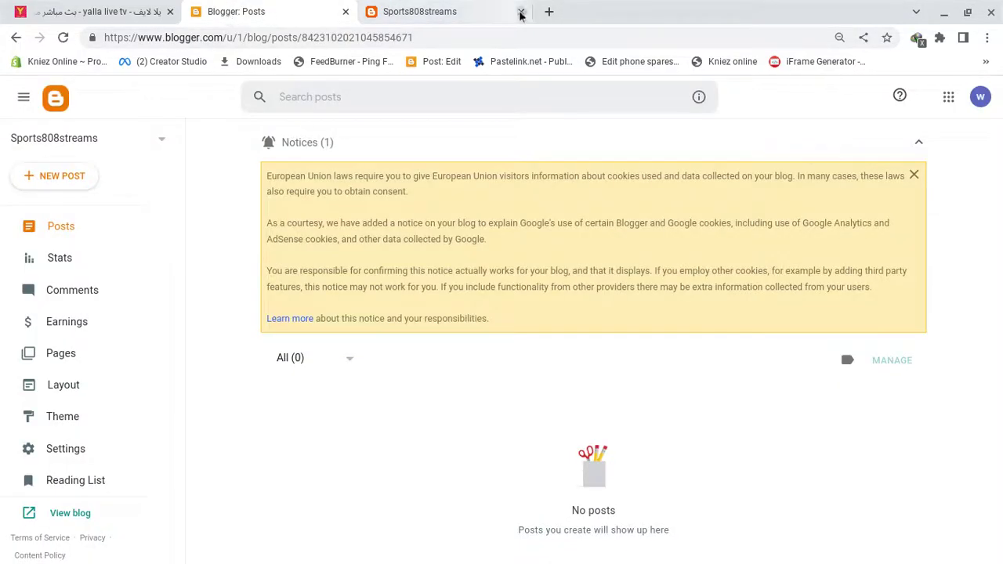
pyautogui.click(399, 11)
pyautogui.click(303, 5)
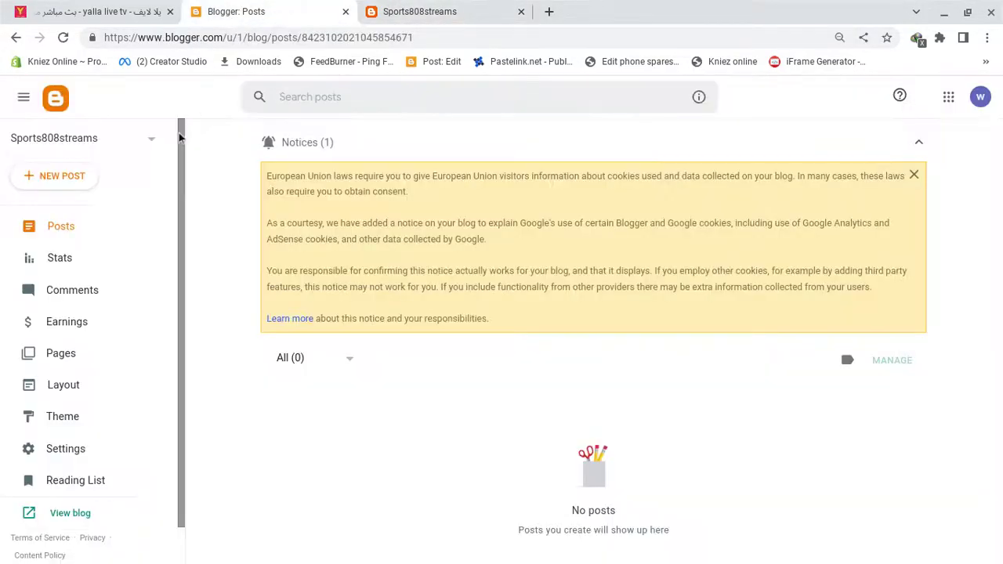
# Open the blog's Settings page and reload it to bring up the Basic settings
pyautogui.click(87, 450)
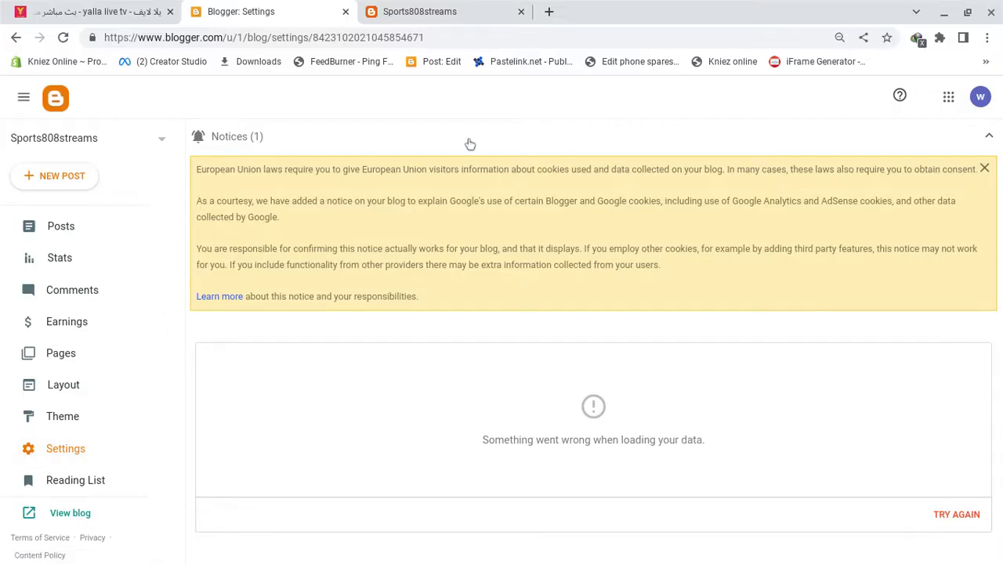
pyautogui.click(63, 37)
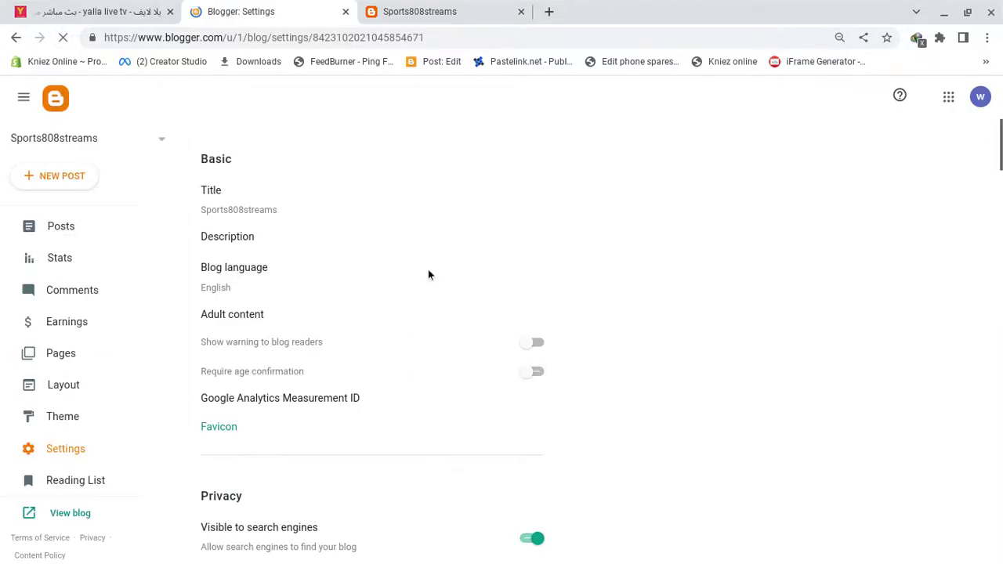
pyautogui.scroll(-3, 319, 245)
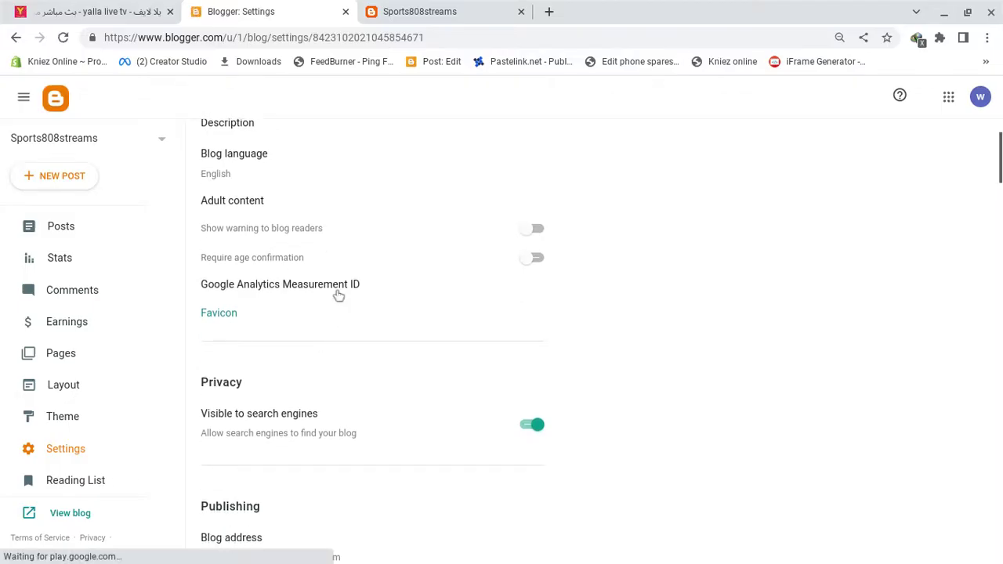
# Look at the Google Analytics Measurement ID setting and close it without entering an ID
pyautogui.click(327, 289)
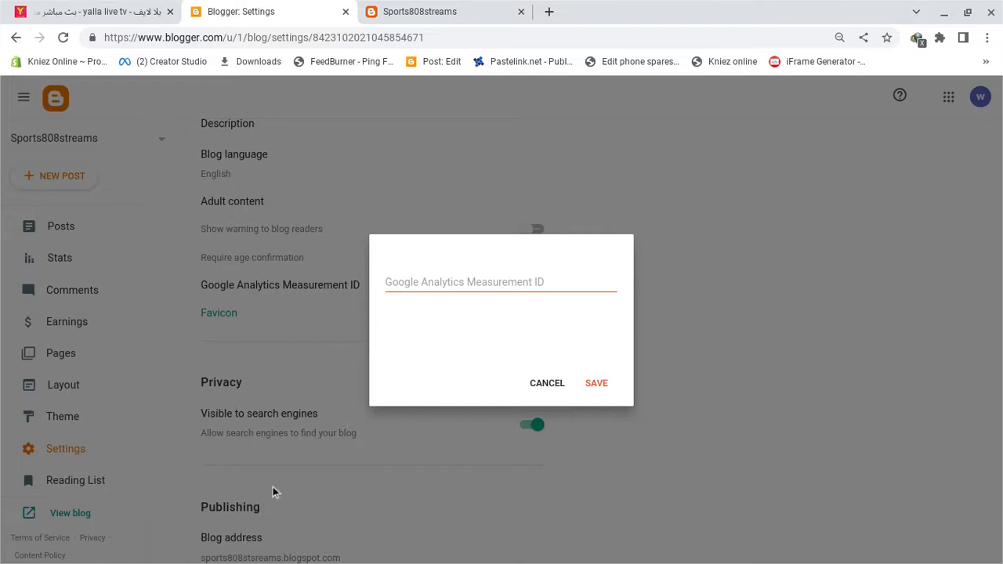
pyautogui.click(547, 385)
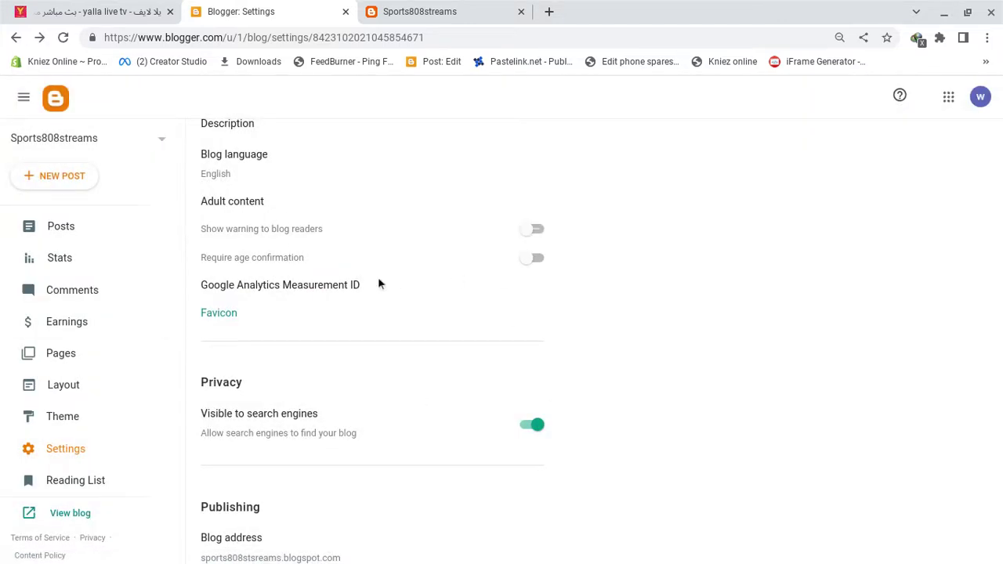
pyautogui.click(332, 287)
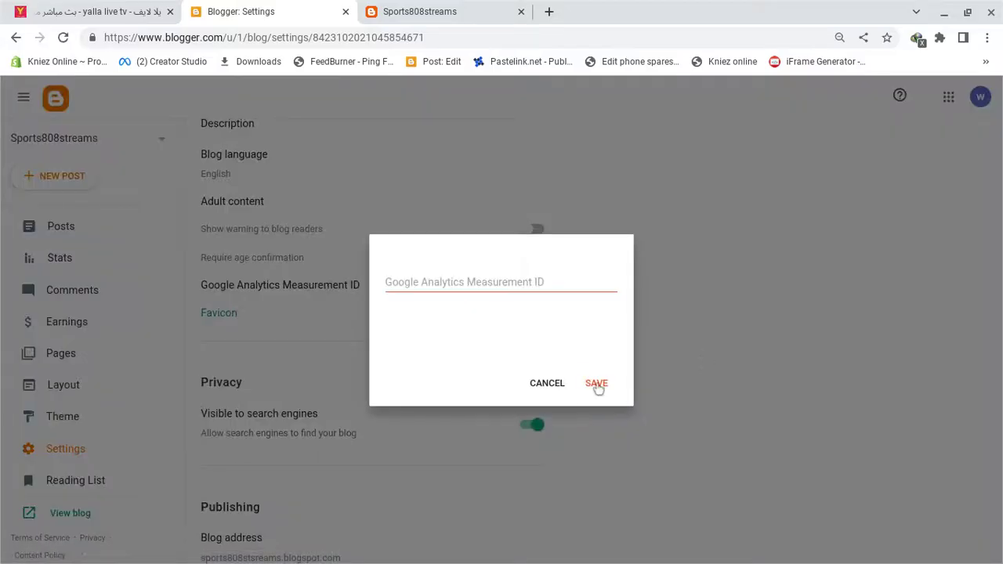
pyautogui.click(557, 385)
# Enable the search description under Meta tags, and open its description entry and cancel it without entering text
pyautogui.scroll(-3, 407, 295)
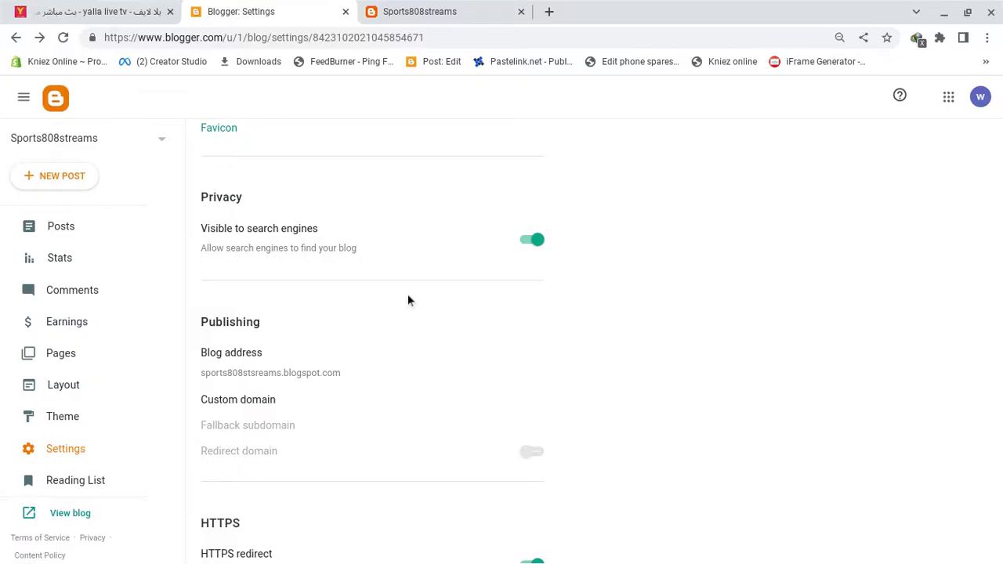
pyautogui.scroll(-3, 408, 297)
pyautogui.scroll(-3, 407, 300)
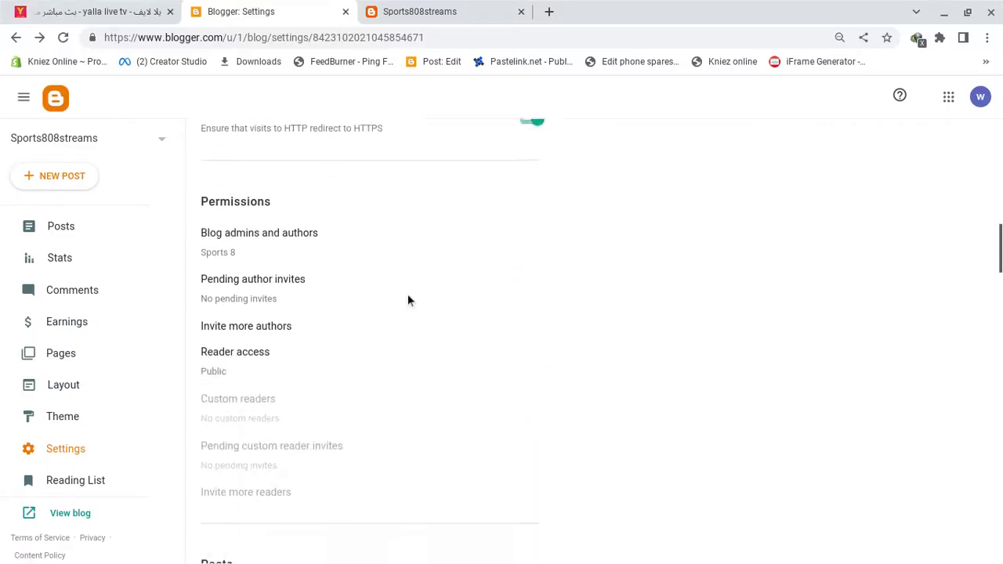
pyautogui.scroll(-2, 397, 312)
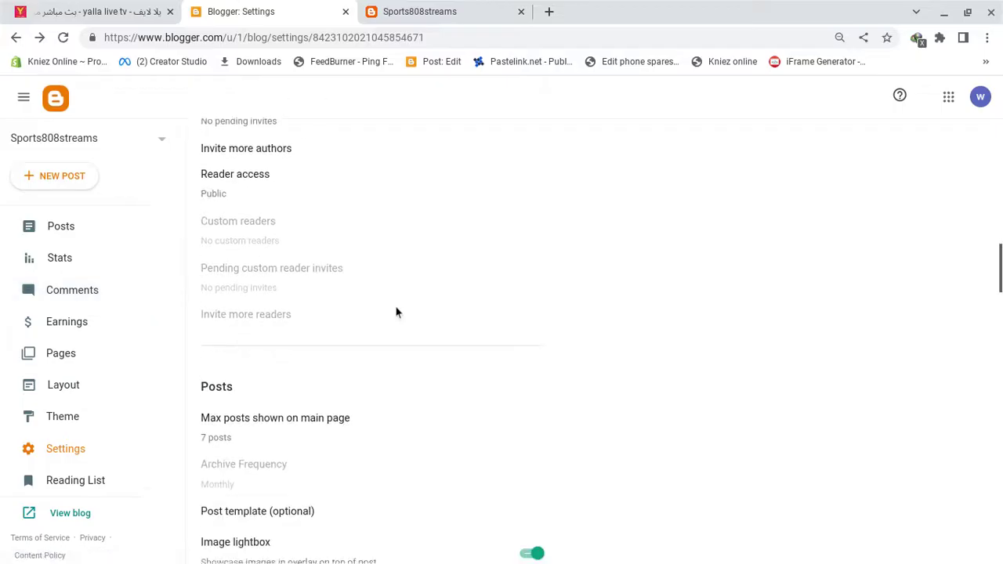
pyautogui.scroll(1, 372, 302)
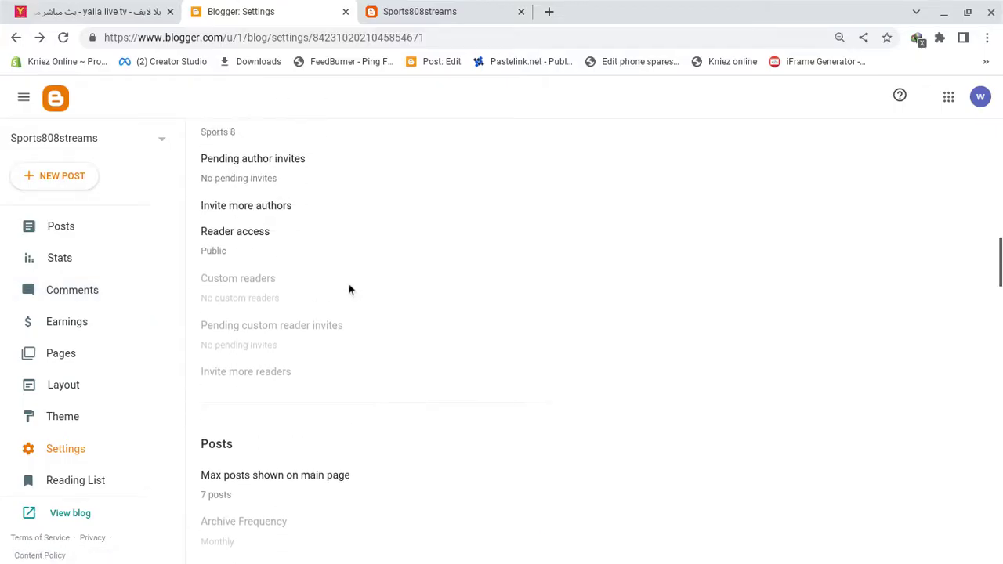
pyautogui.scroll(-10, 502, 325)
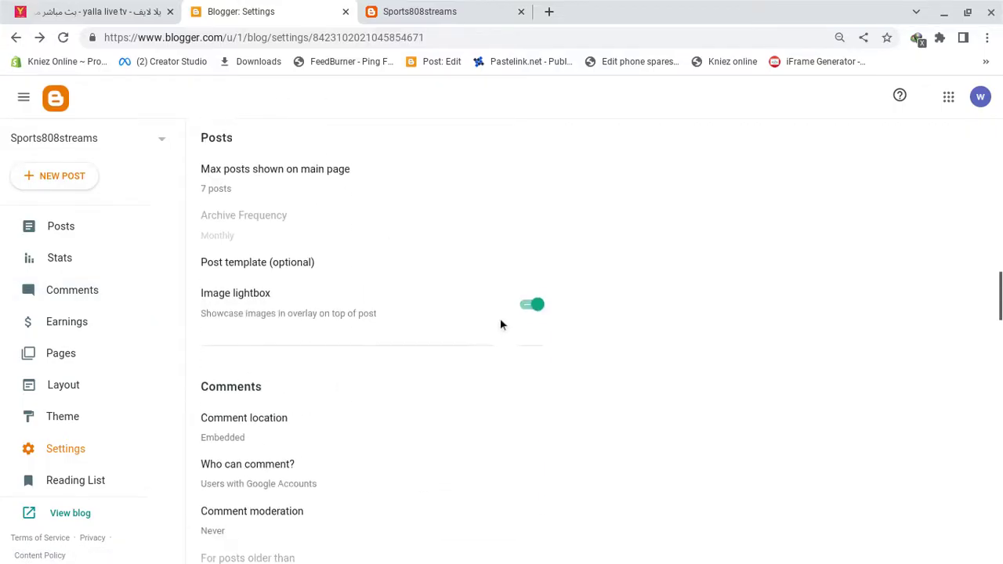
pyautogui.scroll(-6, 501, 325)
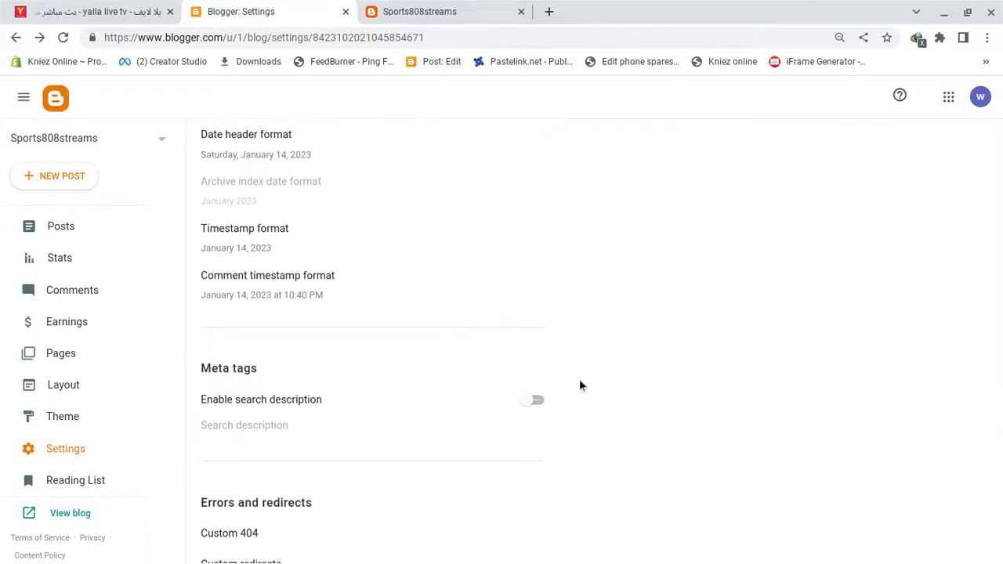
pyautogui.click(535, 401)
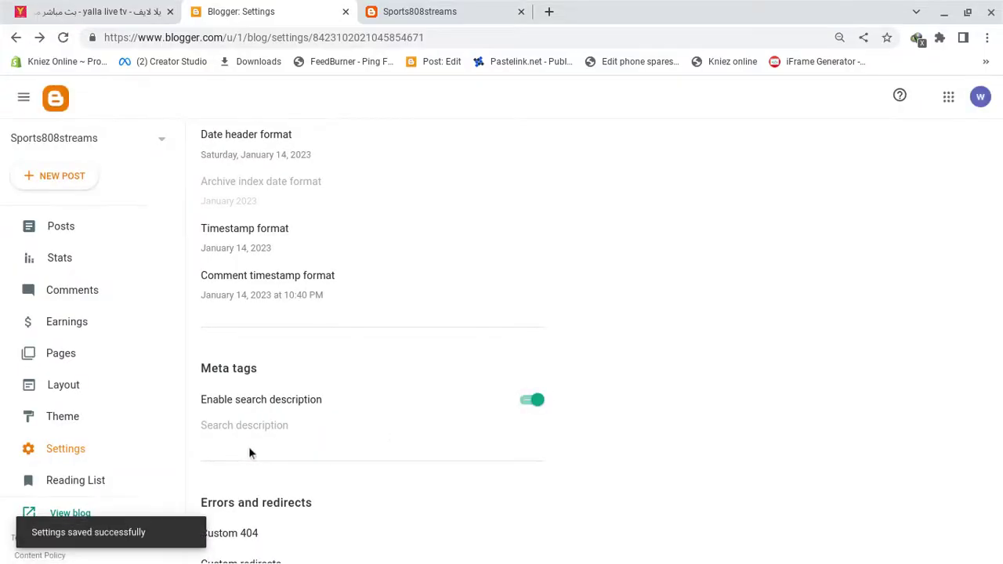
pyautogui.click(239, 439)
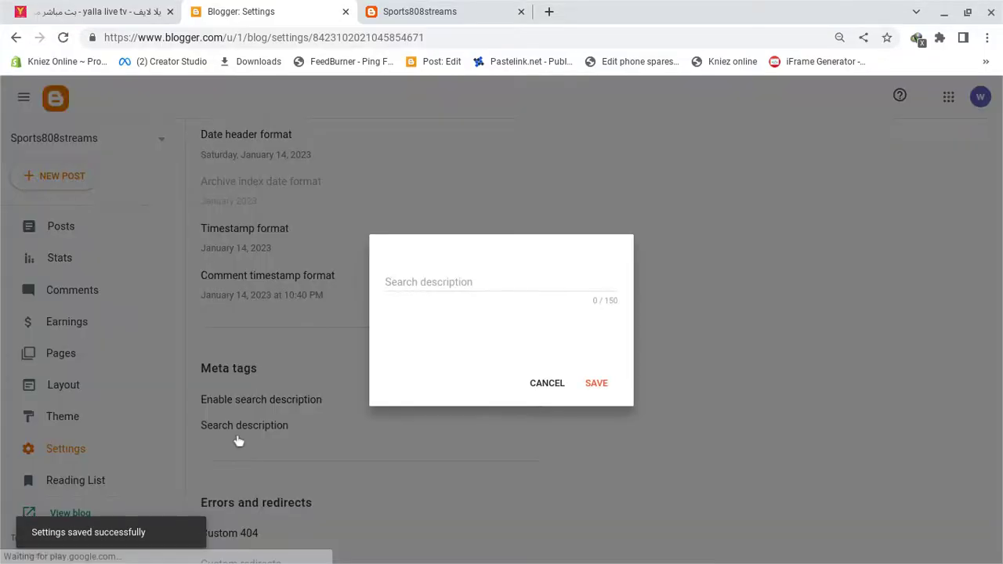
pyautogui.click(555, 383)
pyautogui.scroll(-1, 448, 433)
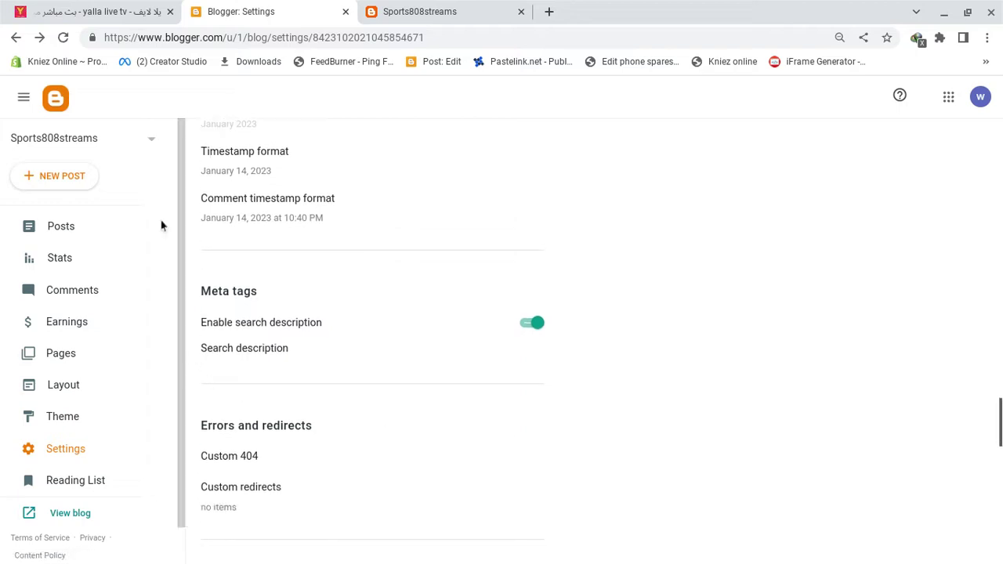
# Open the CC Design Studio site (ccanddesignstudio.com) in a new browser tab
pyautogui.click(439, 8)
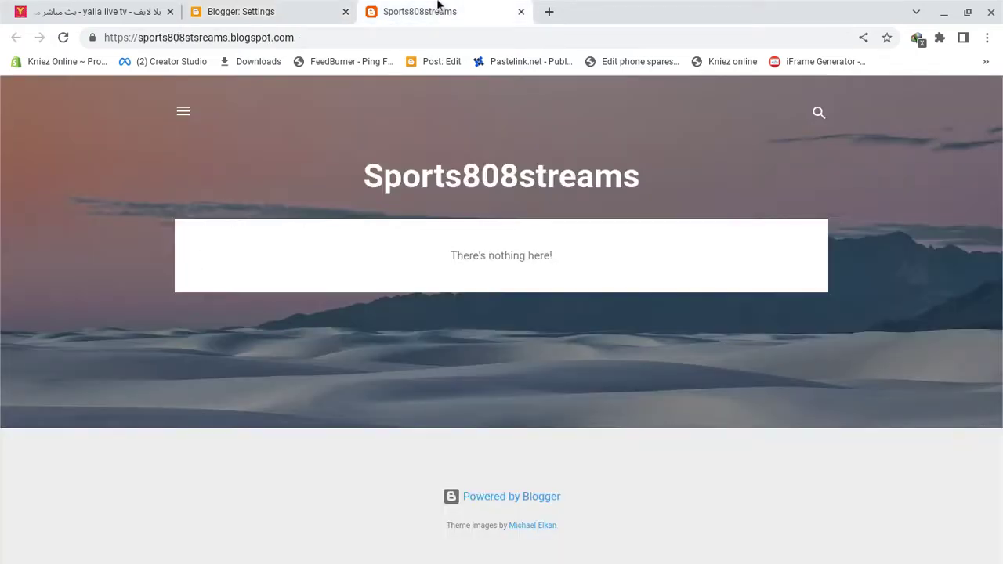
pyautogui.click(548, 12)
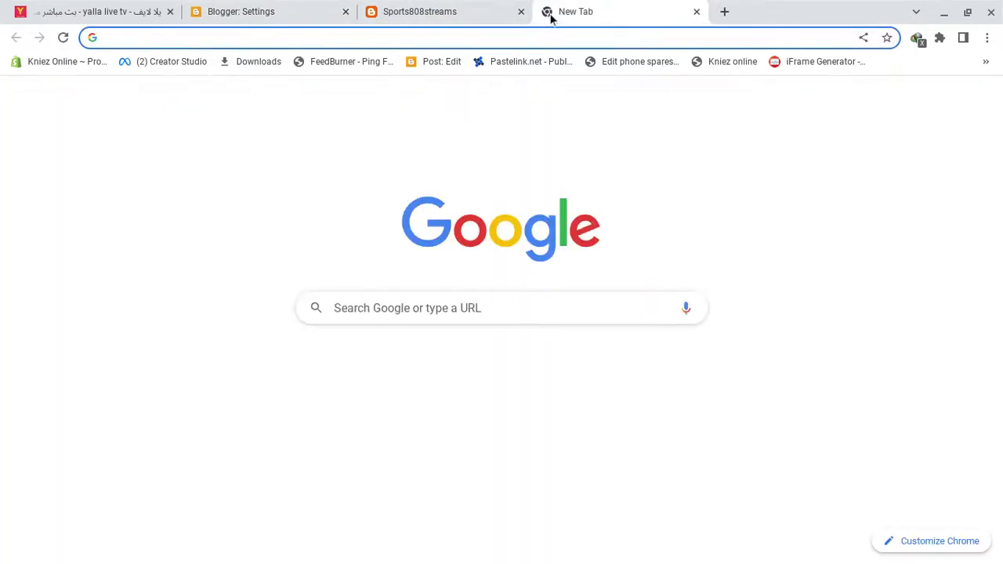
pyautogui.write('c')
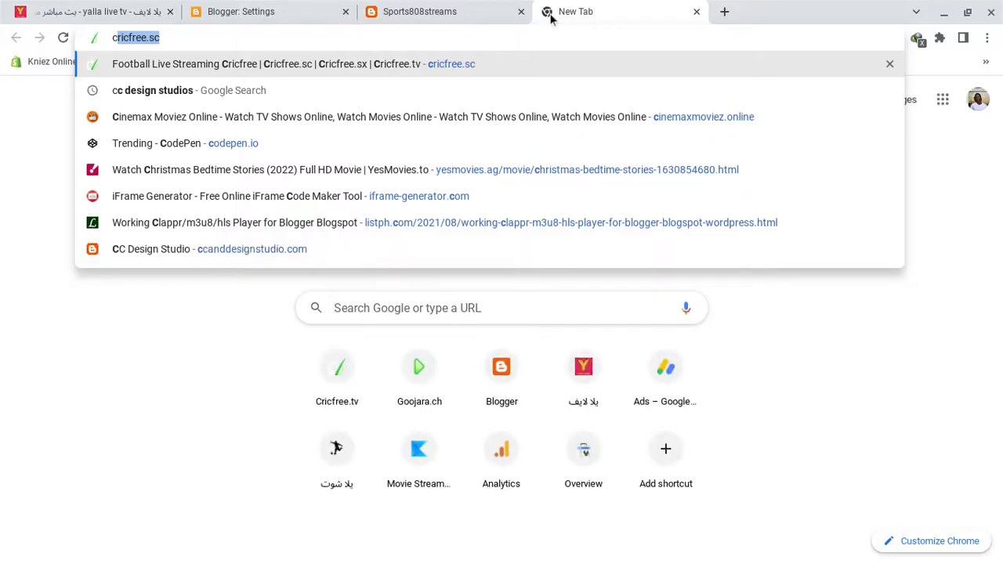
pyautogui.click(398, 247)
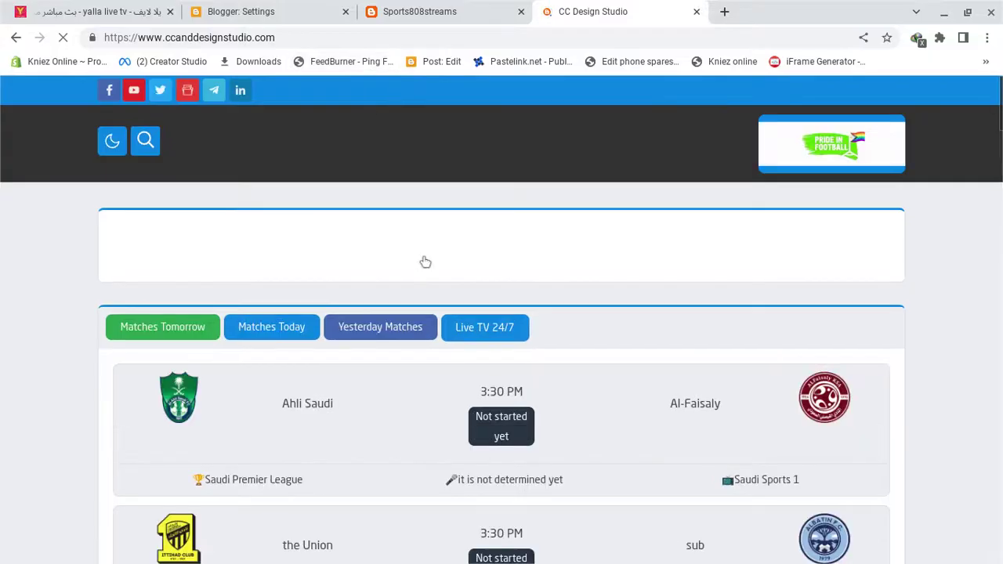
# Find the "Our Gay Pride" section on the CC Design Studio home page and copy its full description paragraph
pyautogui.scroll(-4, 425, 262)
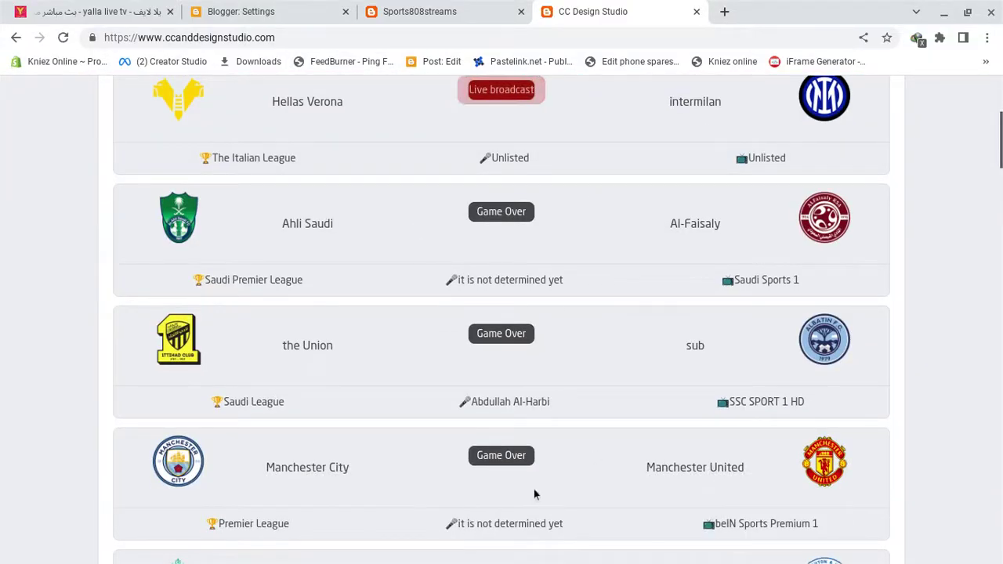
pyautogui.scroll(-7, 518, 446)
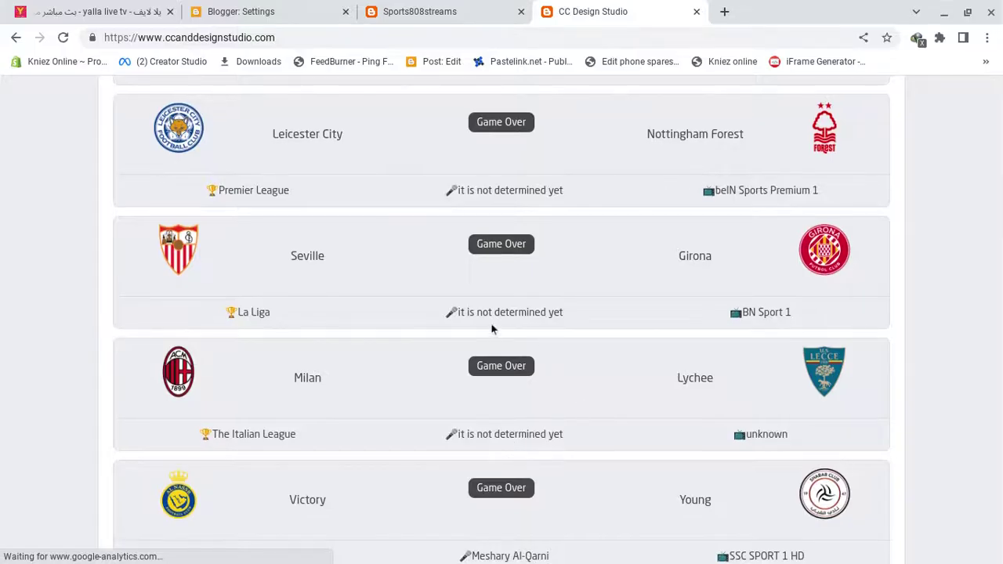
pyautogui.scroll(-10, 491, 329)
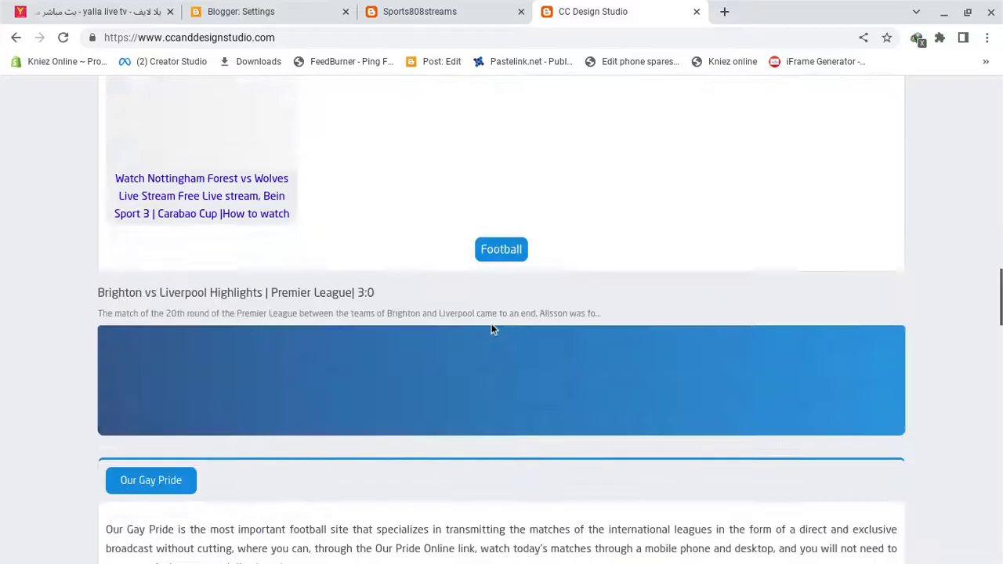
pyautogui.scroll(6, 492, 329)
pyautogui.scroll(1, 491, 329)
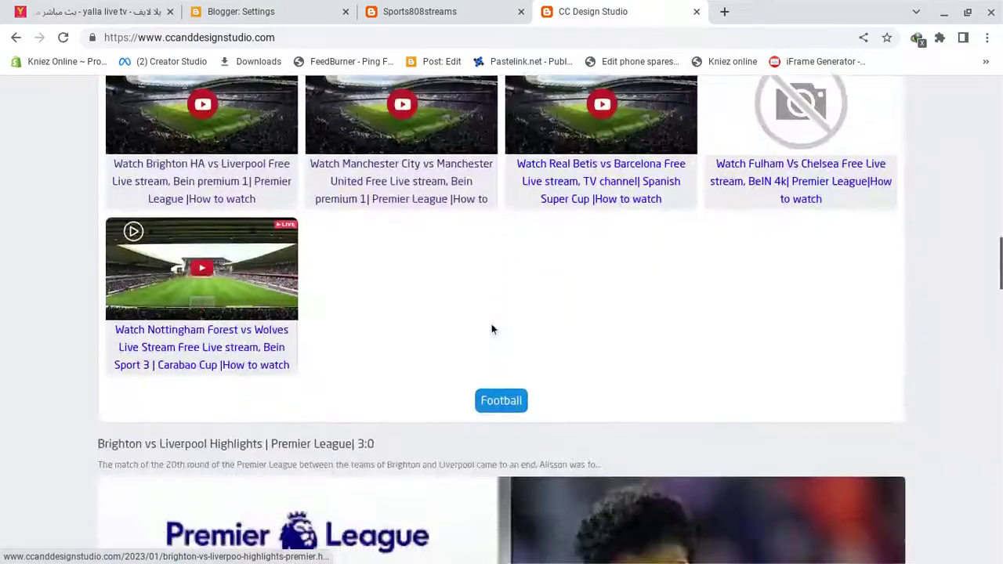
pyautogui.scroll(-5, 492, 329)
pyautogui.scroll(5, 492, 329)
pyautogui.scroll(2, 491, 329)
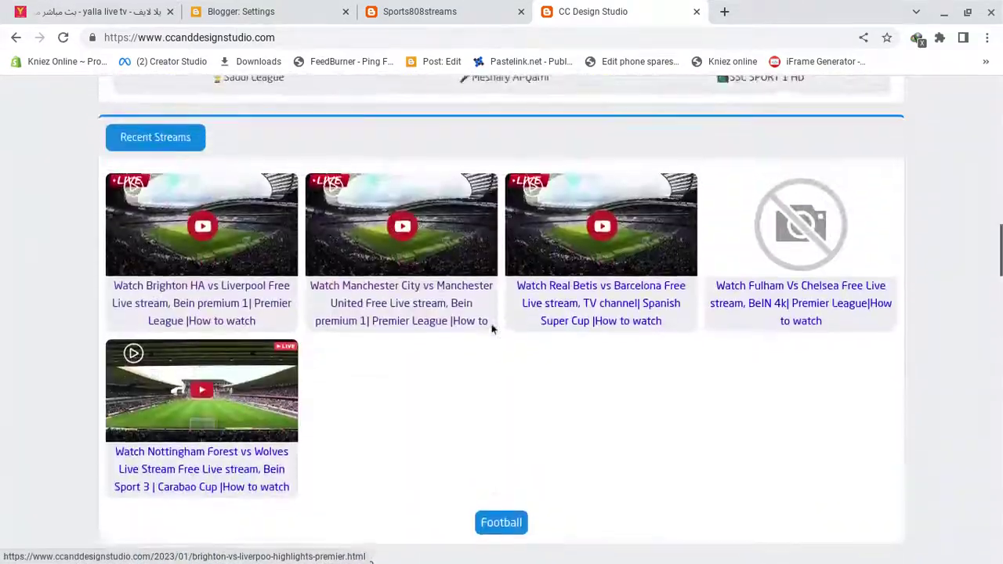
pyautogui.scroll(-10, 492, 329)
pyautogui.scroll(1, 491, 329)
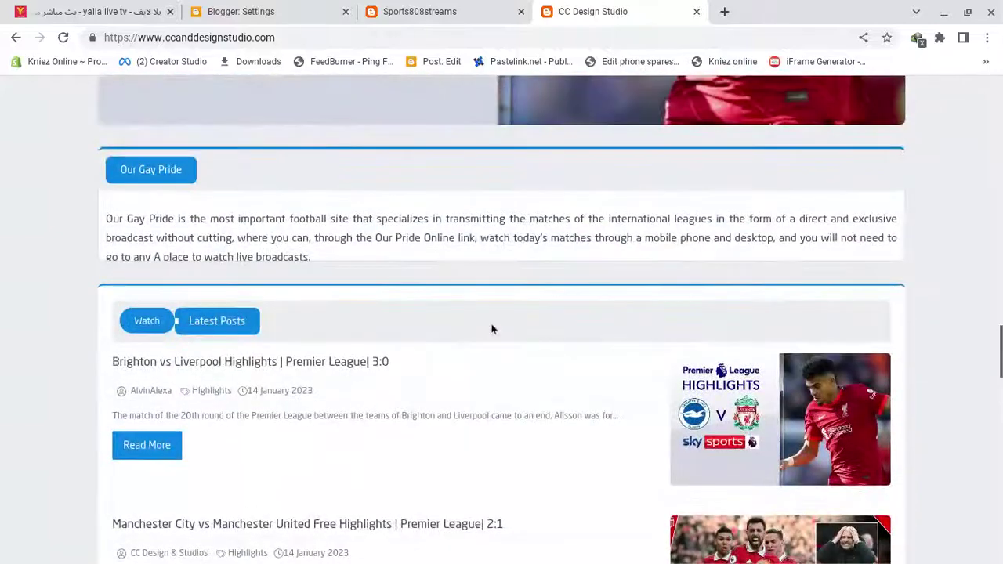
pyautogui.moveTo(316, 259); pyautogui.dragTo(106, 220)
pyautogui.rightClick(106, 220)
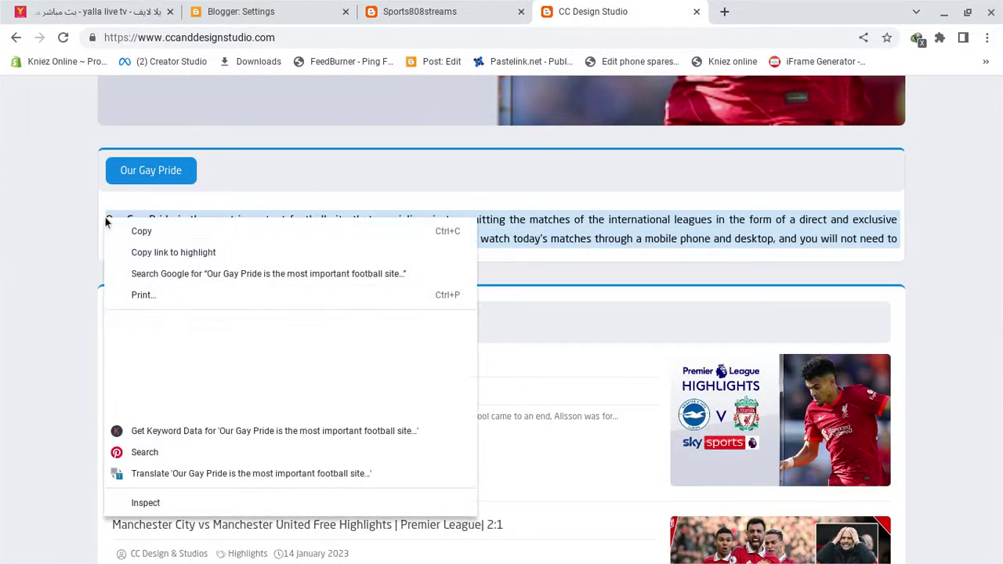
pyautogui.click(146, 234)
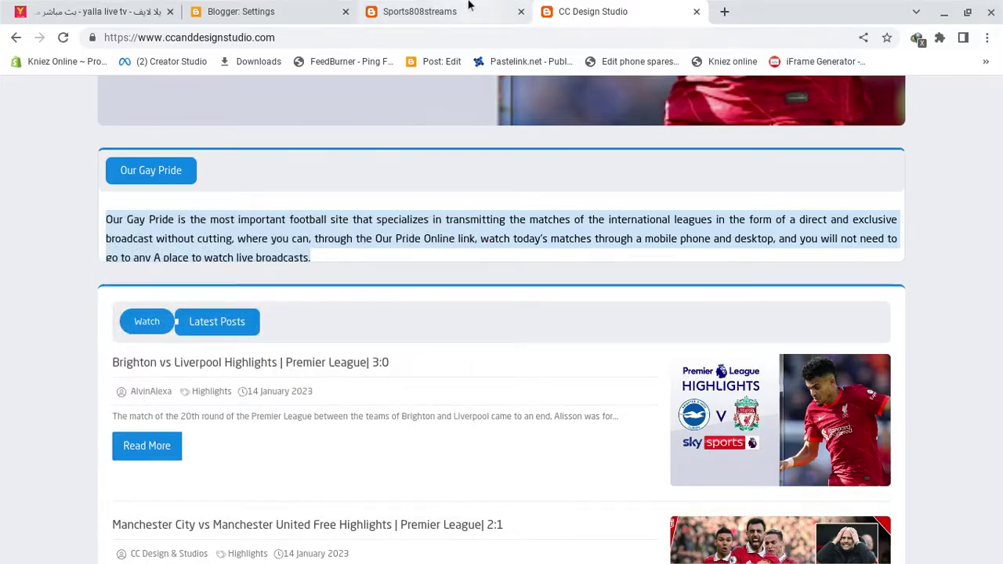
# Return to the Blogger settings and paste the copied paragraph as the Meta tags search description
pyautogui.click(269, 9)
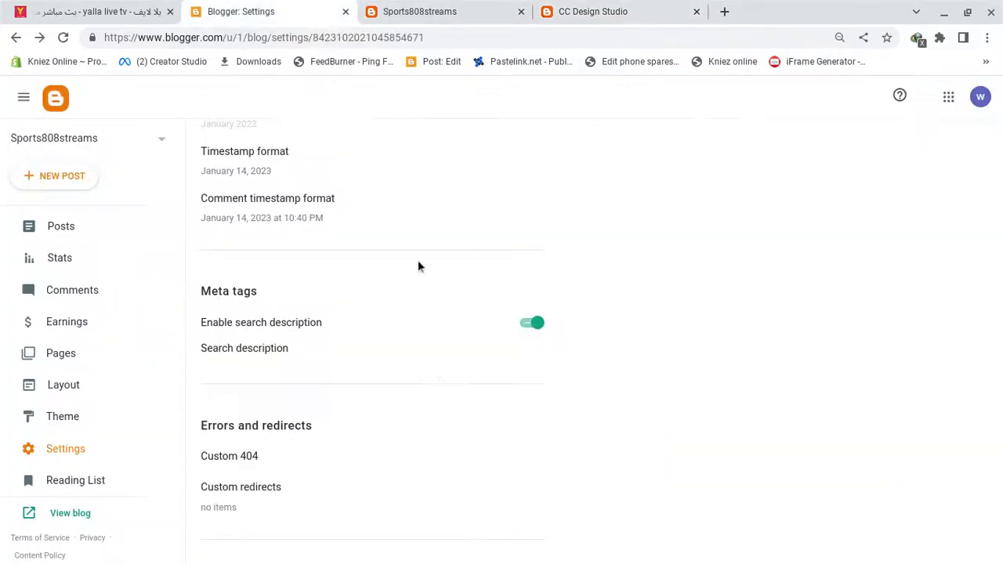
pyautogui.click(250, 354)
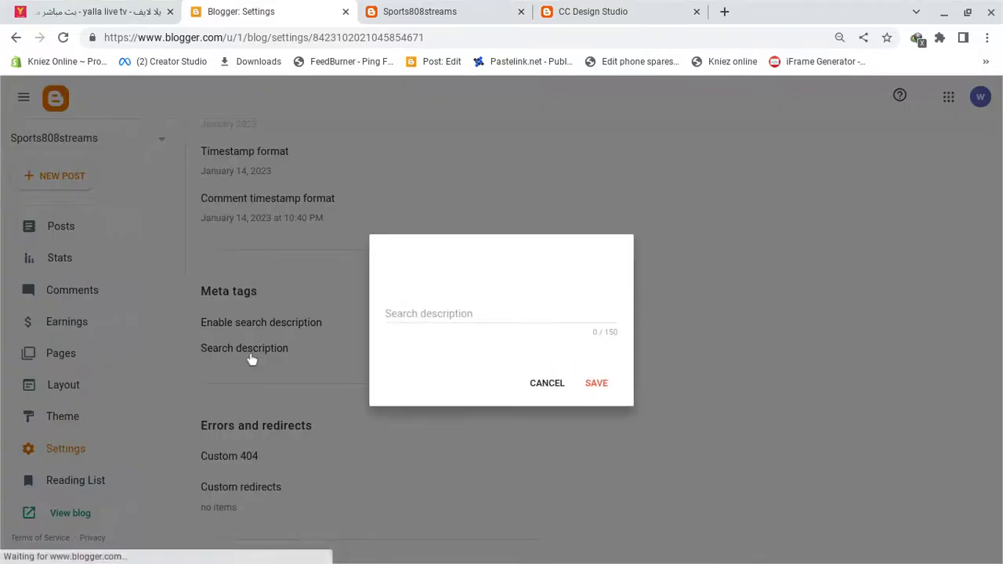
pyautogui.click(533, 318)
pyautogui.hotkey('ctrl', 'v')
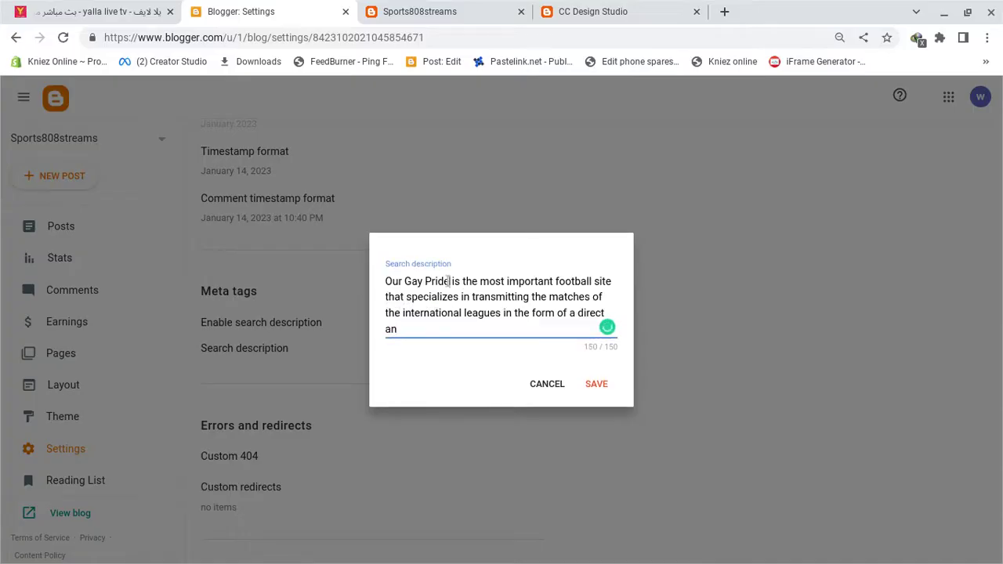
# Replace "Our Gay Pride" at the start of the search description with "Sports808" and save the description
pyautogui.moveTo(449, 280); pyautogui.dragTo(372, 280)
pyautogui.press('BackSpace')
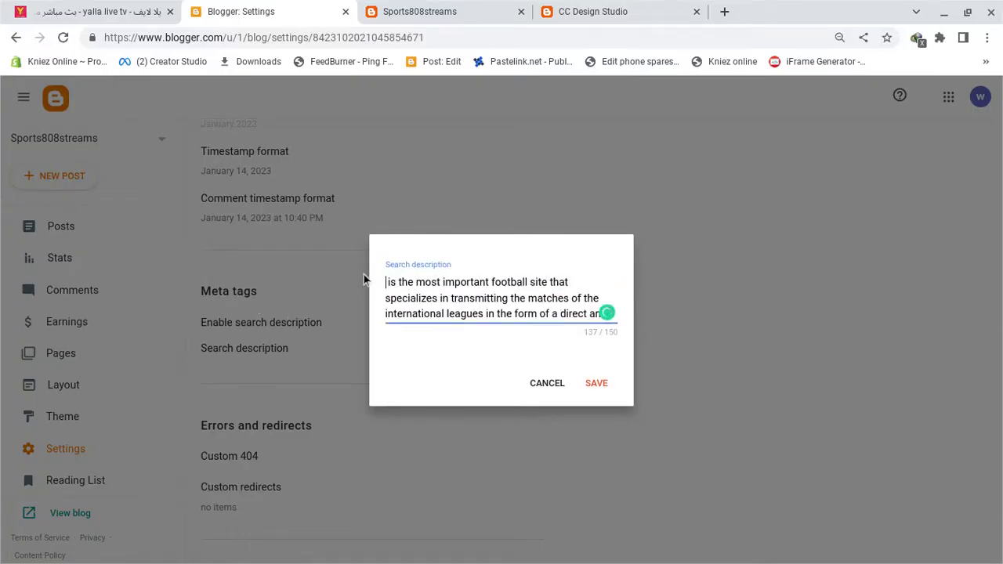
pyautogui.write('SP')
pyautogui.press('BackSpace')
pyautogui.write('p ')
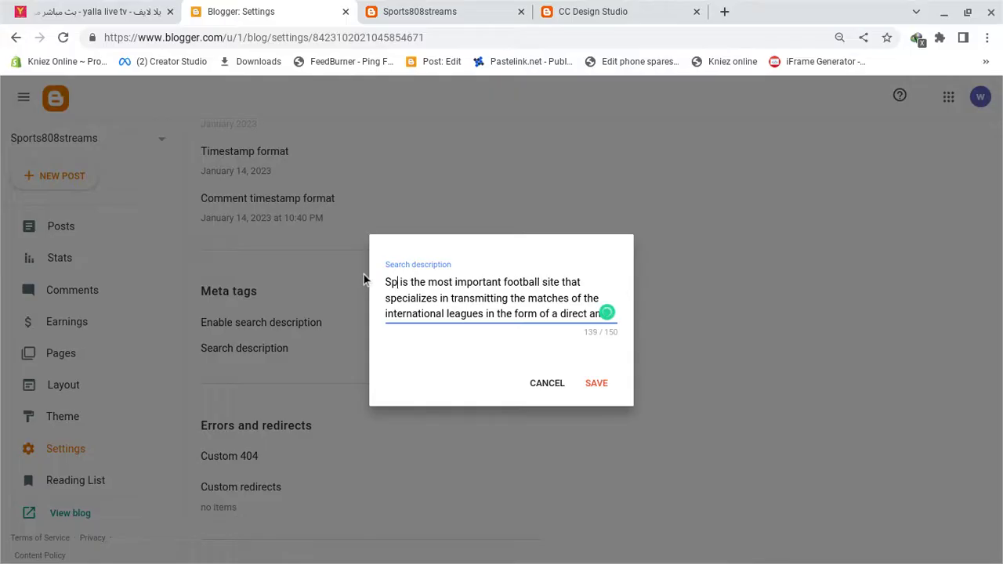
pyautogui.write('ort')
pyautogui.press('BackSpace')
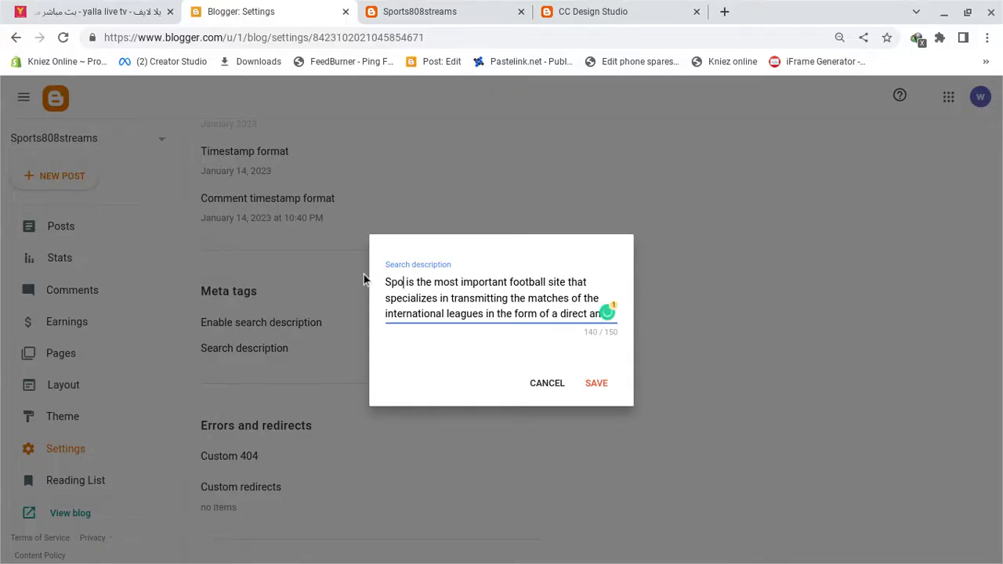
pyautogui.write('rts')
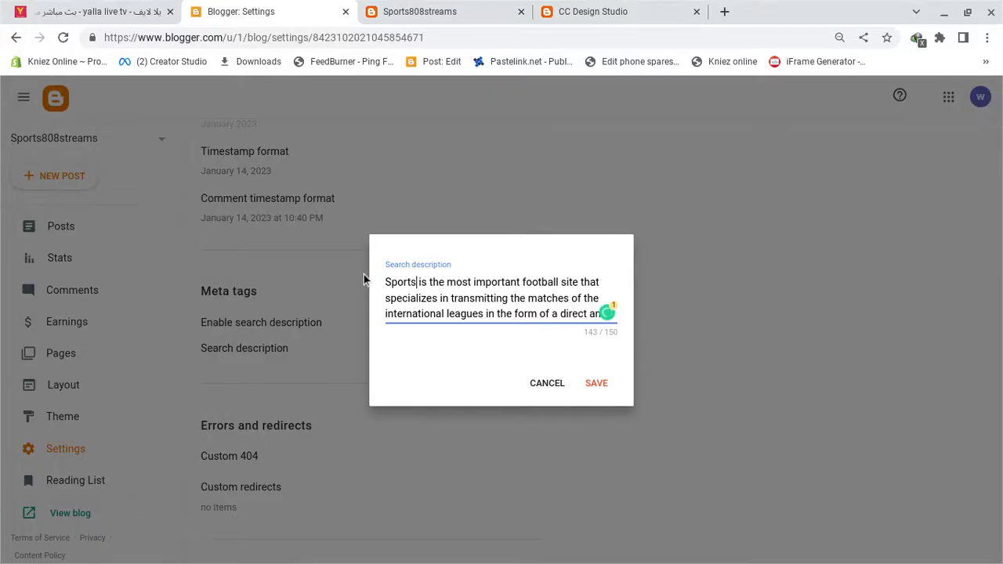
pyautogui.write('808')
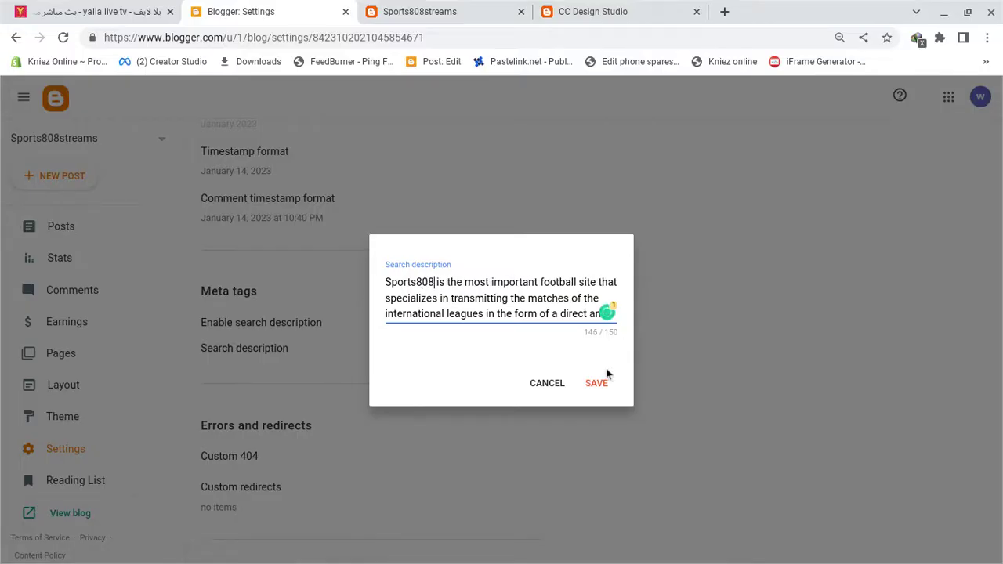
pyautogui.click(604, 379)
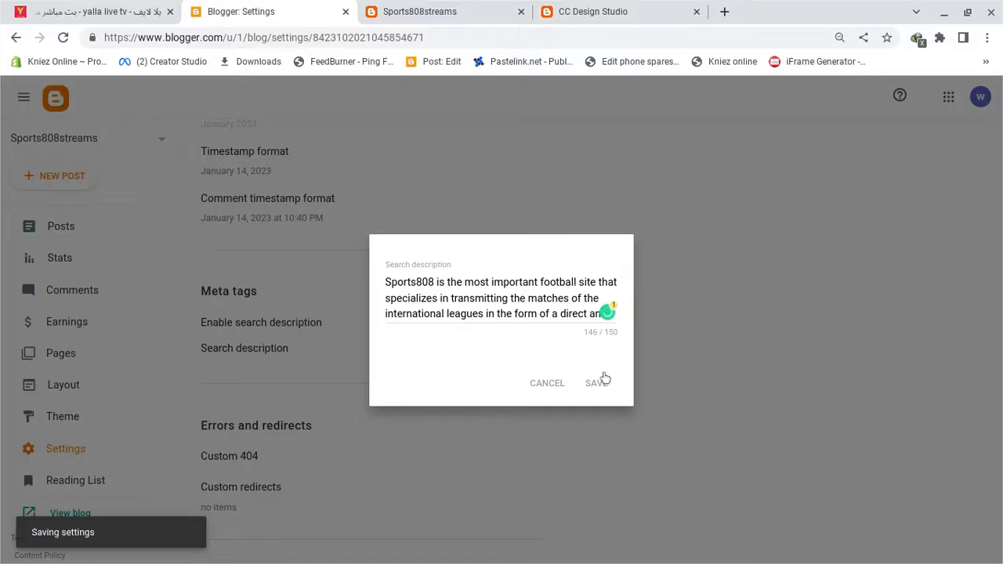
# Enable custom robots.txt and custom robots header tags in the Crawlers and indexing settings
pyautogui.scroll(-3, 533, 387)
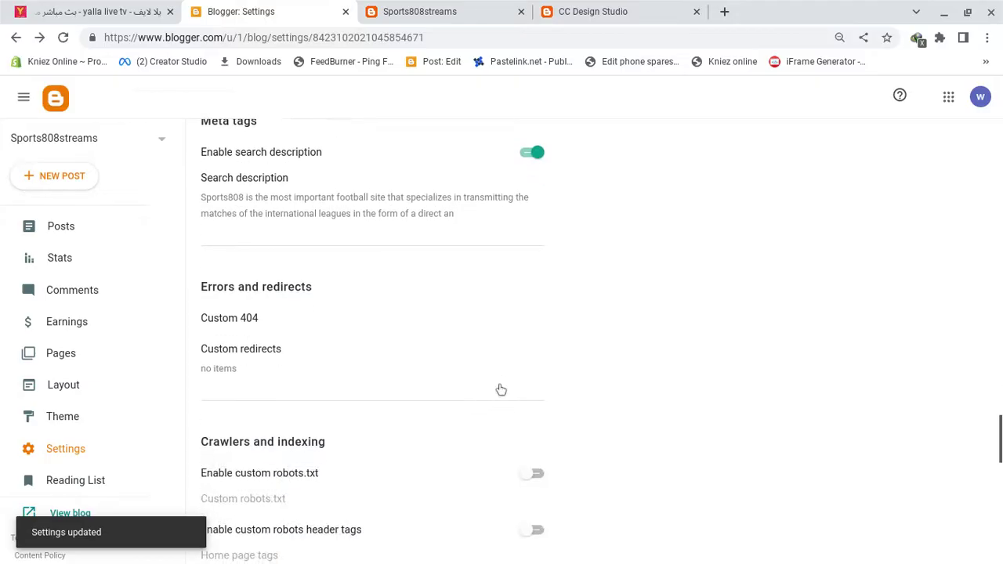
pyautogui.scroll(-3, 501, 390)
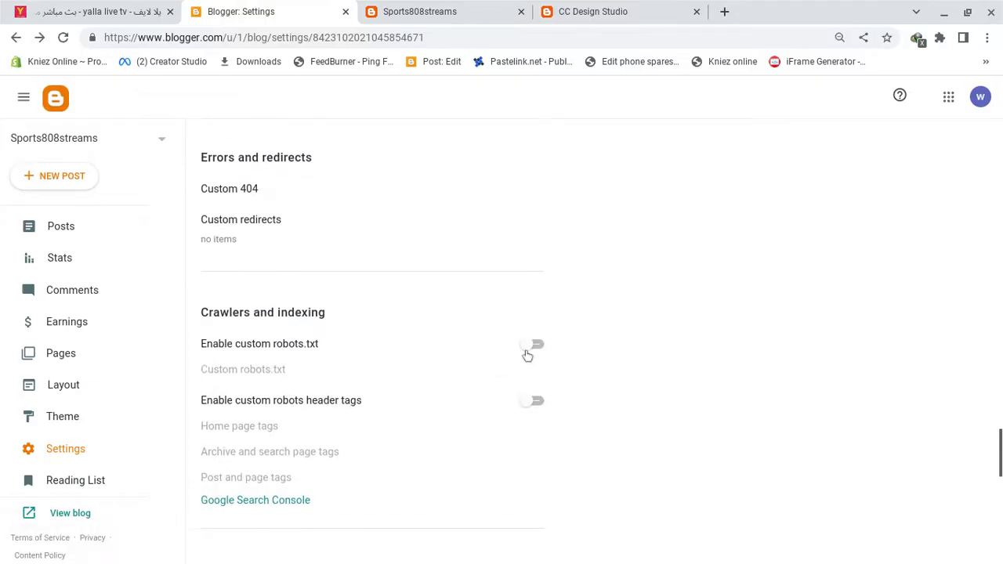
pyautogui.click(528, 353)
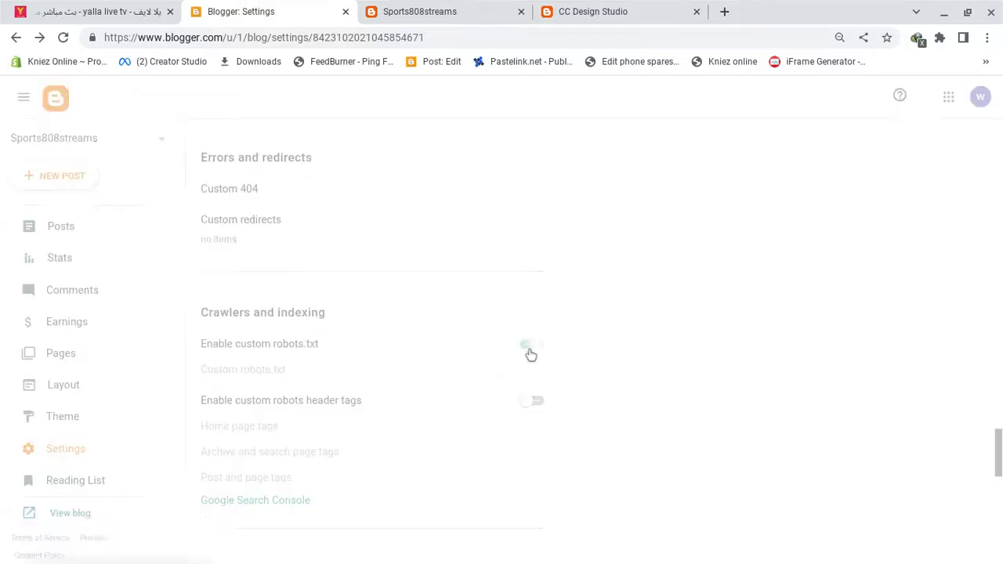
pyautogui.click(537, 402)
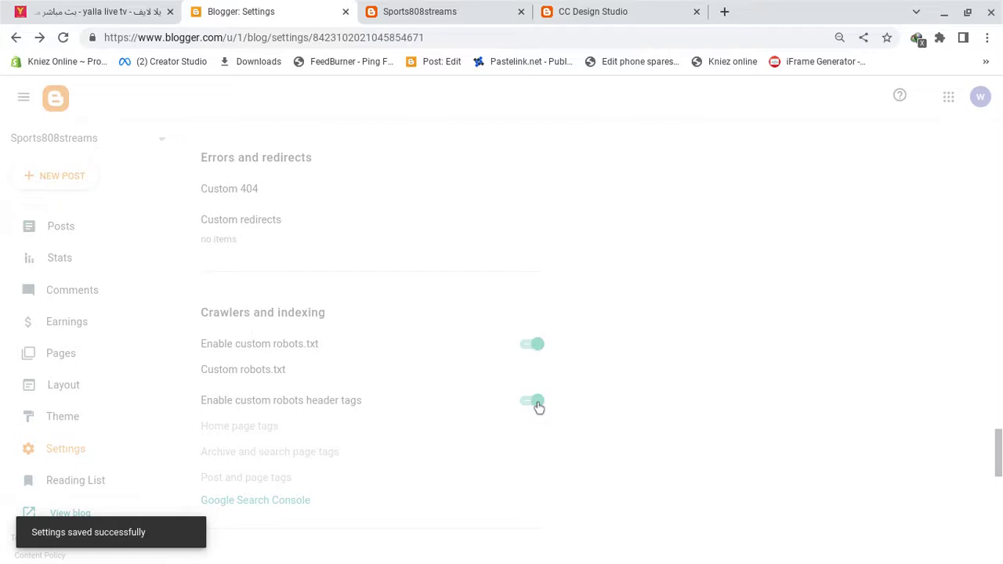
pyautogui.scroll(-3, 485, 451)
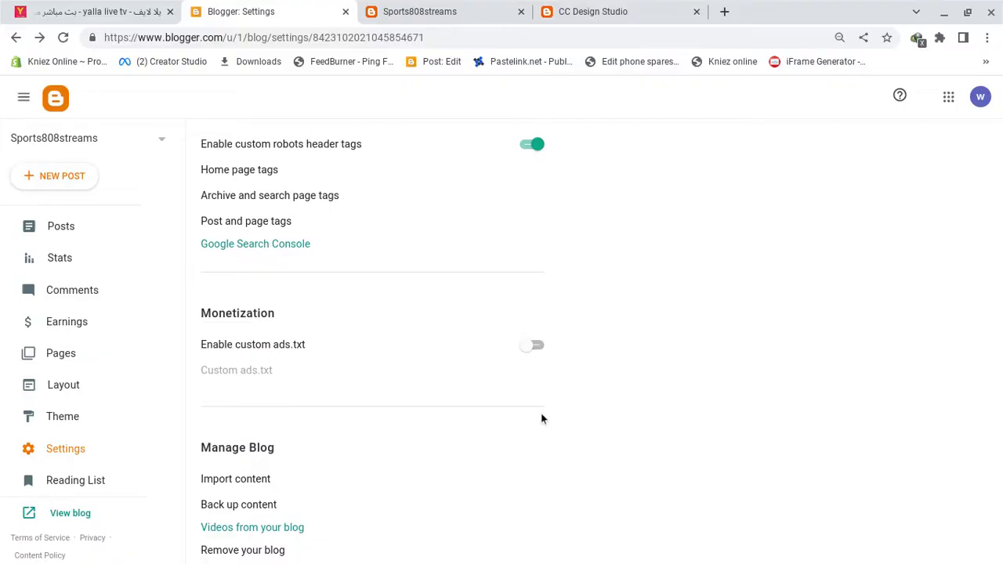
# Enable title and enclosure links in the Site feed settings
pyautogui.scroll(-6, 541, 419)
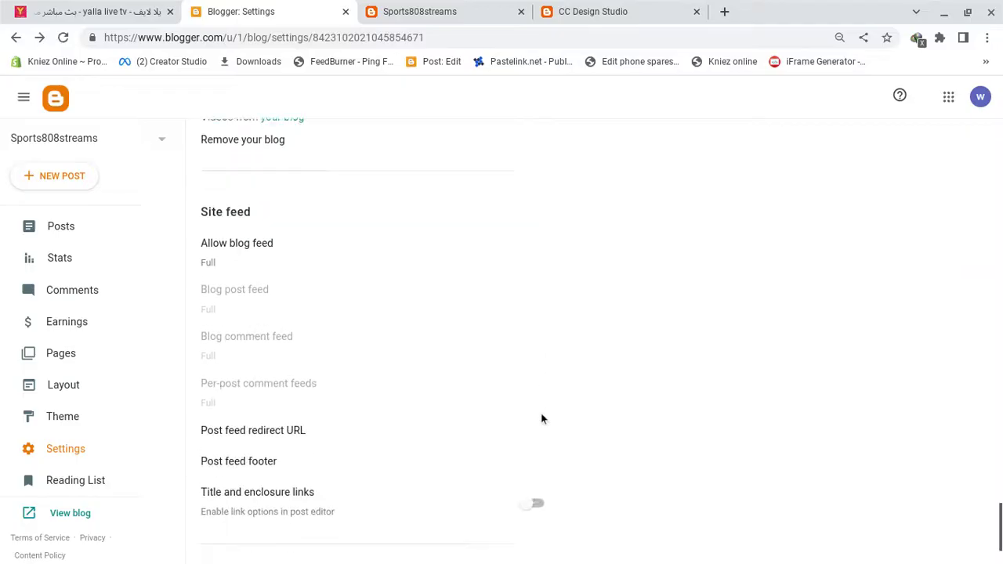
pyautogui.click(537, 400)
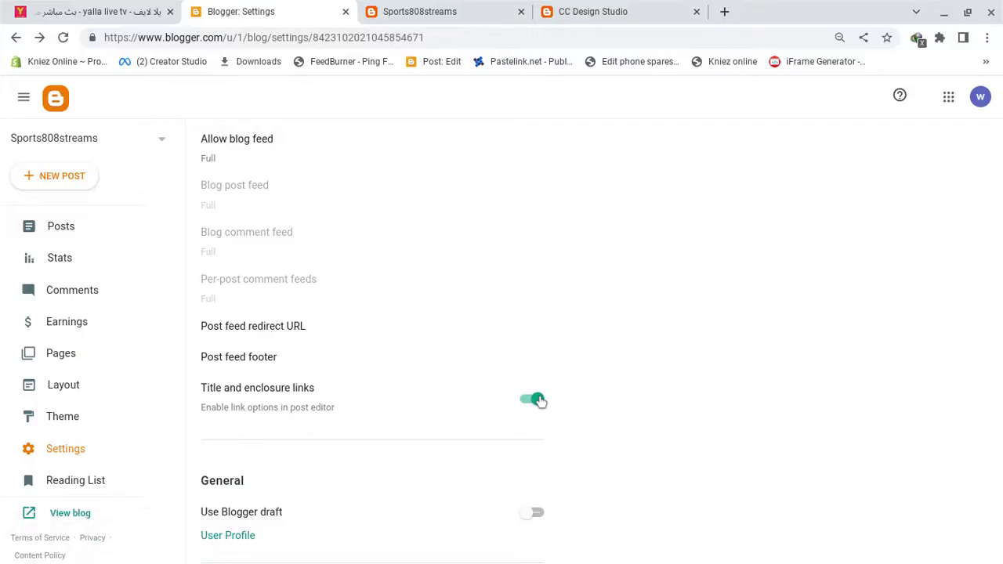
# Enable the noindex and noodp custom robot tags for the home page and save them
pyautogui.scroll(7, 540, 402)
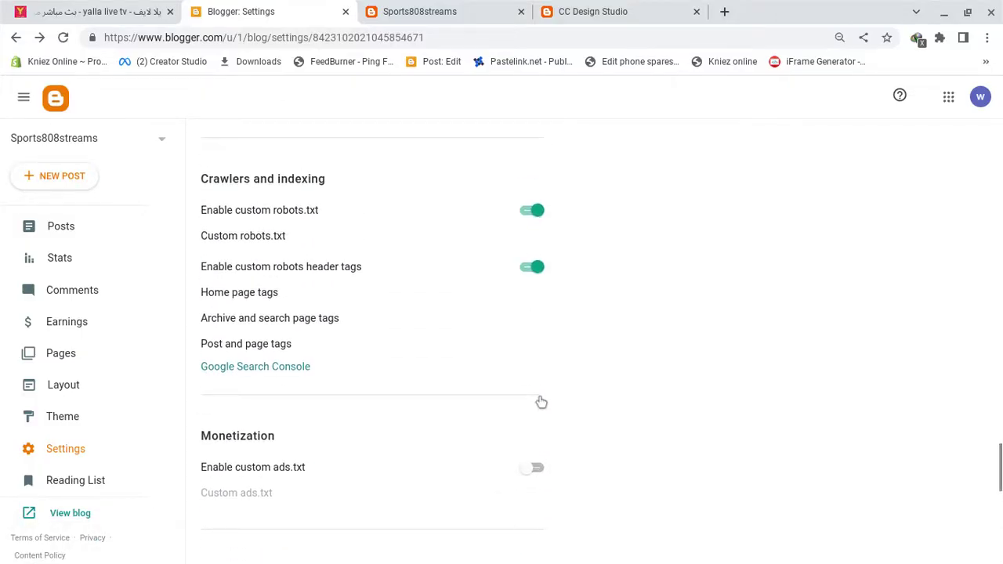
pyautogui.scroll(2, 540, 402)
pyautogui.scroll(-1, 338, 402)
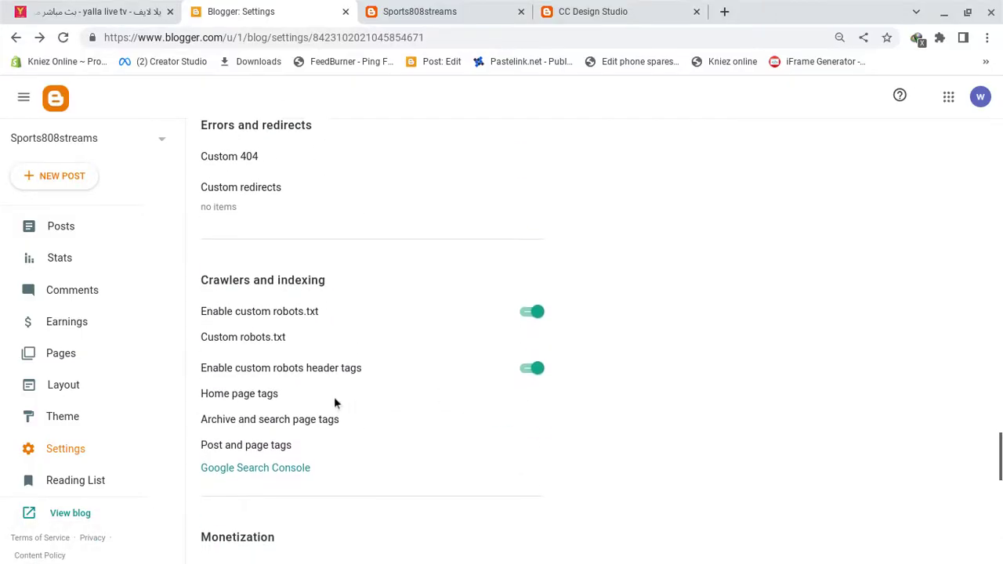
pyautogui.click(250, 399)
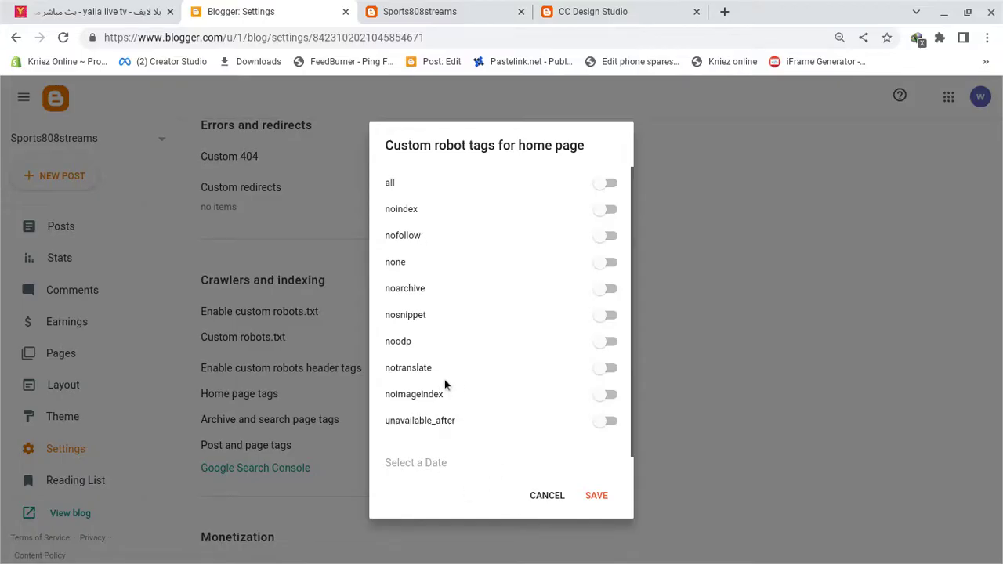
pyautogui.click(598, 213)
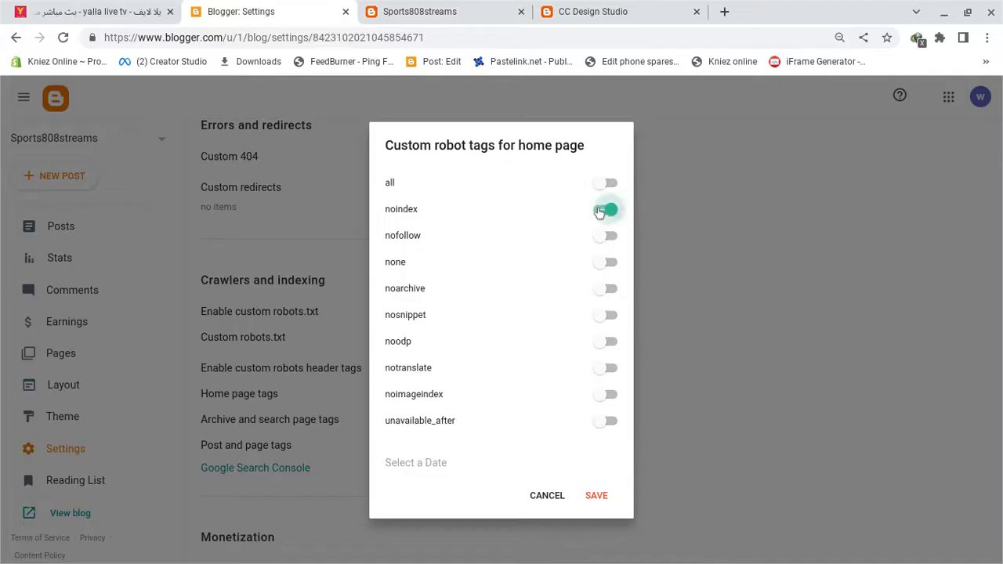
pyautogui.click(609, 344)
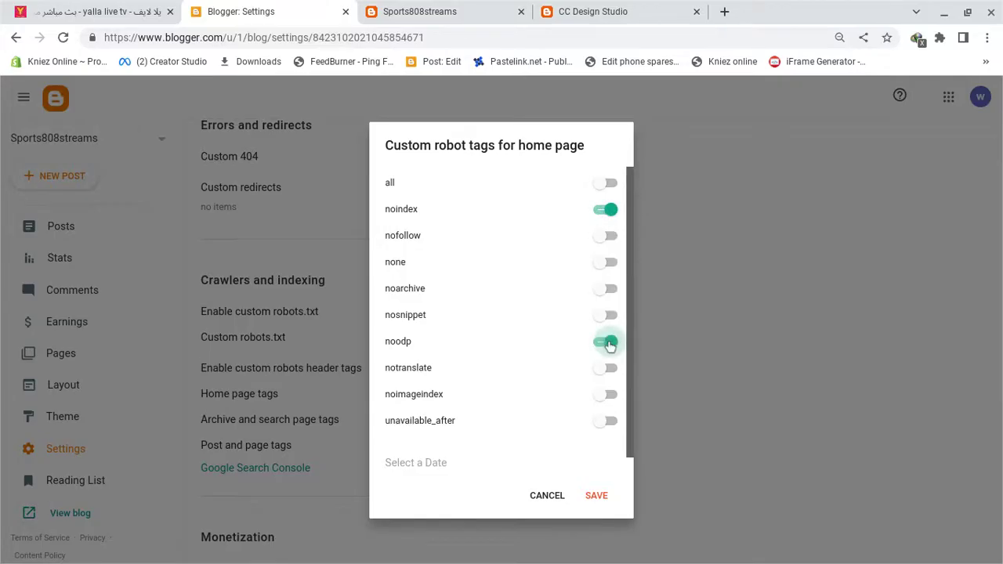
pyautogui.click(598, 493)
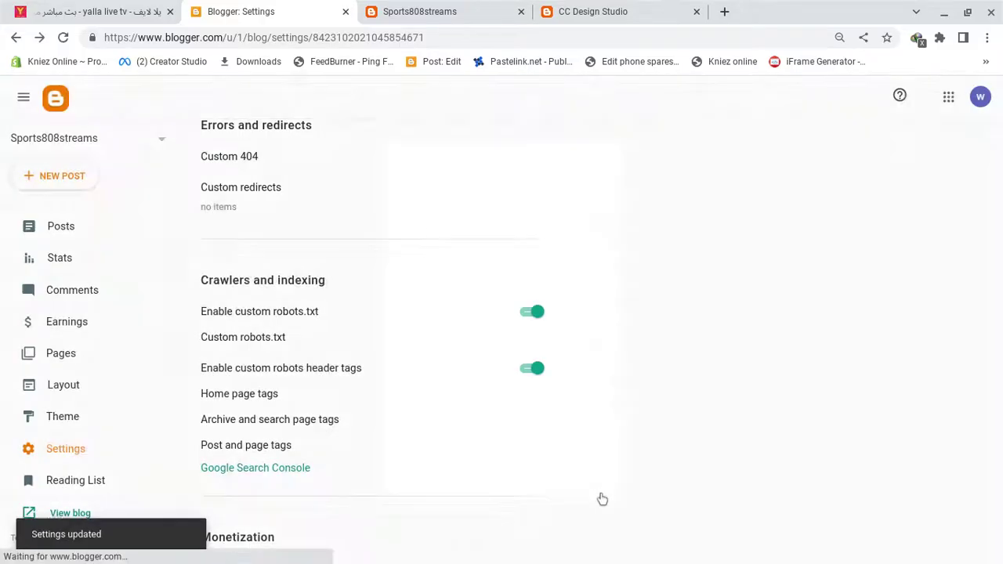
# Enable noindex, nofollow, none, noarchive and noodp as custom robot tags for archive and search pages, and save them
pyautogui.click(316, 422)
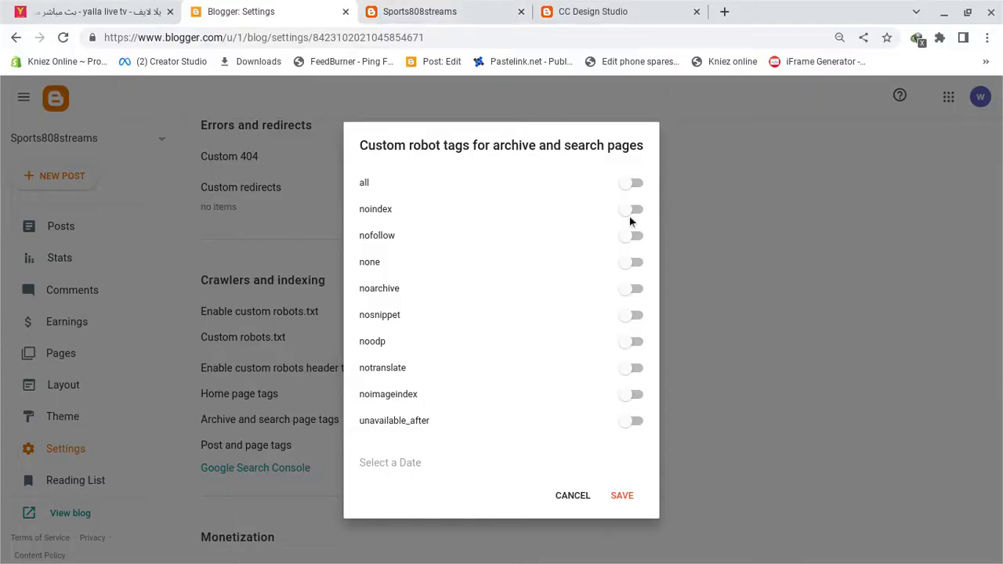
pyautogui.click(634, 210)
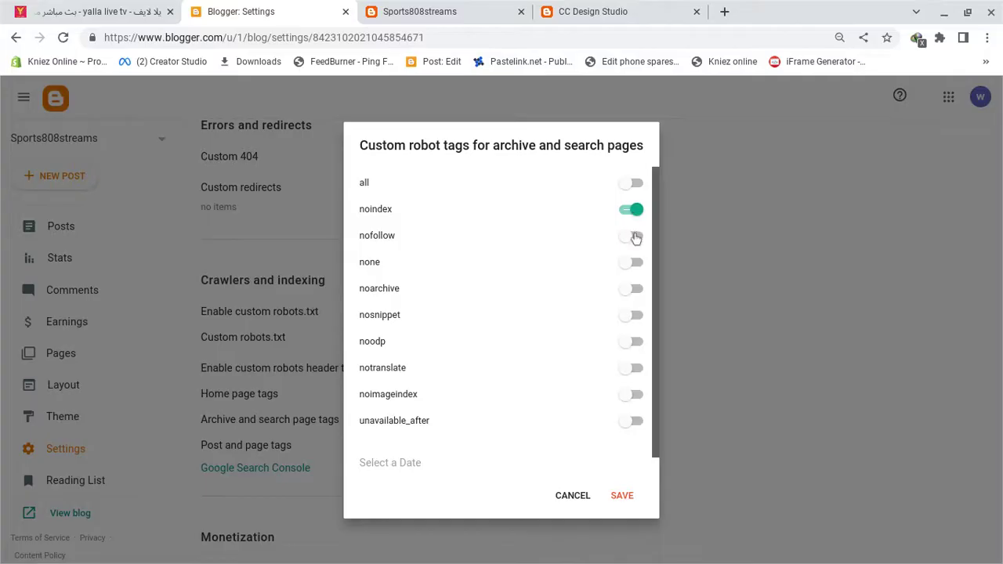
pyautogui.click(635, 236)
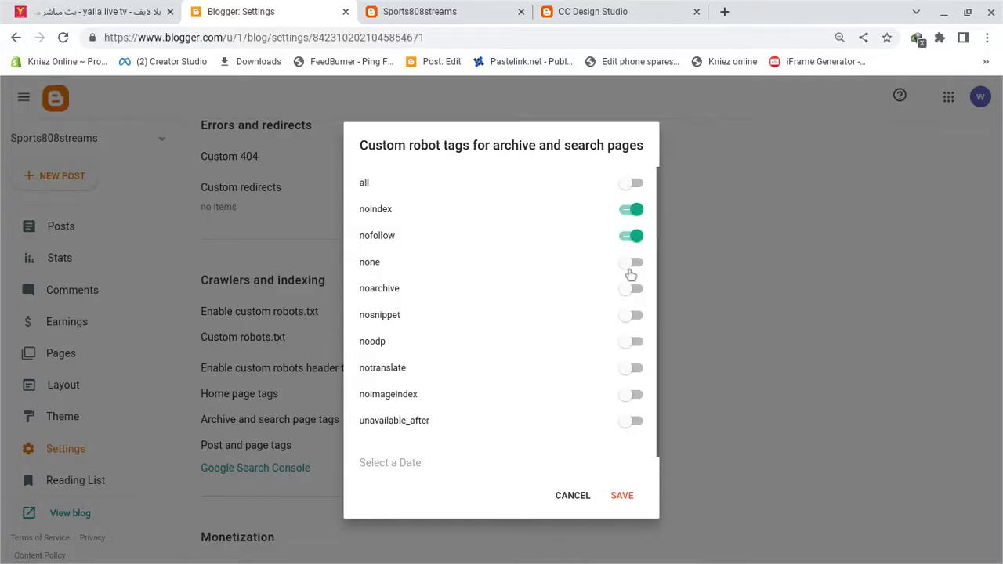
pyautogui.click(631, 272)
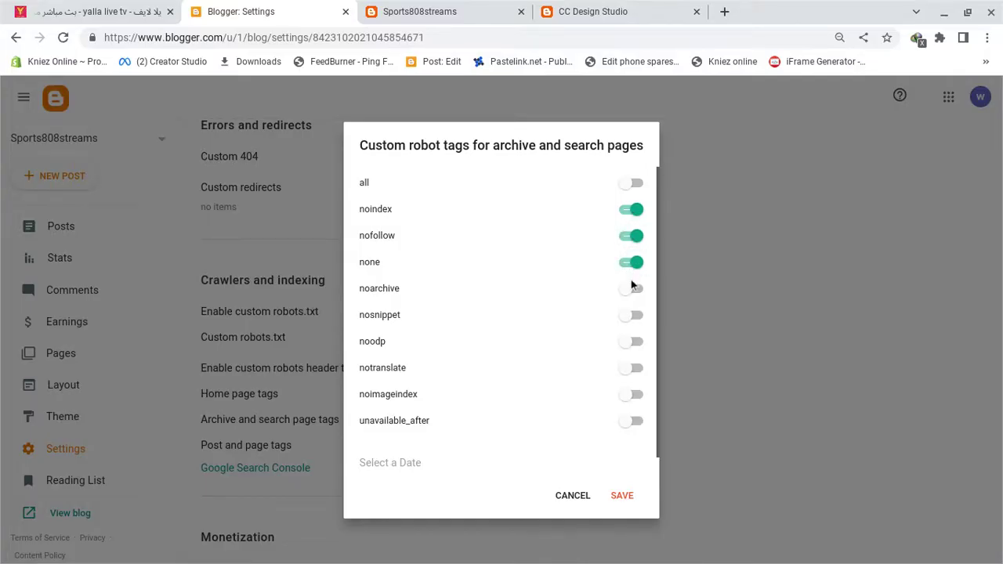
pyautogui.click(635, 289)
pyautogui.click(637, 347)
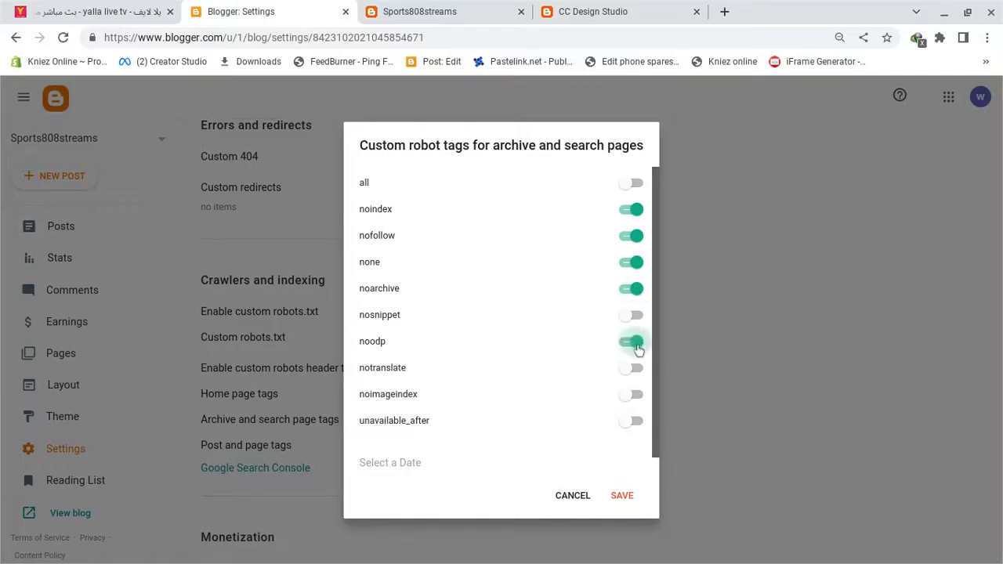
pyautogui.click(625, 500)
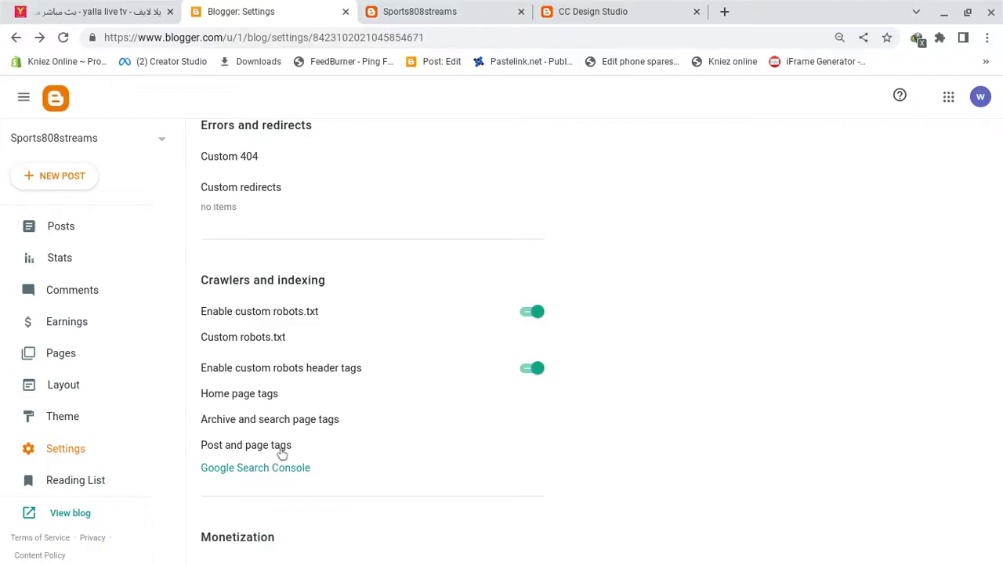
# Enable the all and noarchive custom robot tags for posts and pages and save them
pyautogui.click(275, 447)
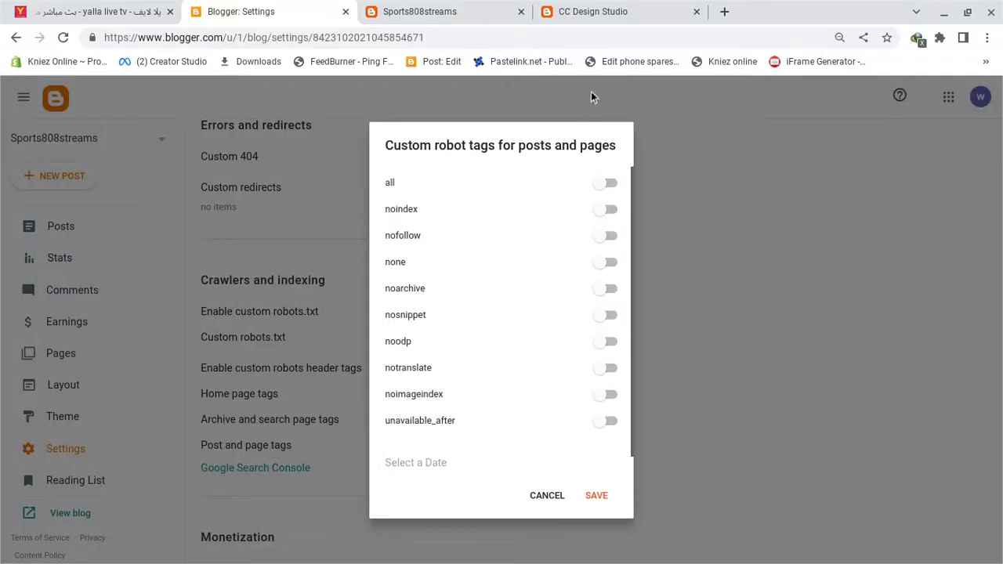
pyautogui.click(606, 184)
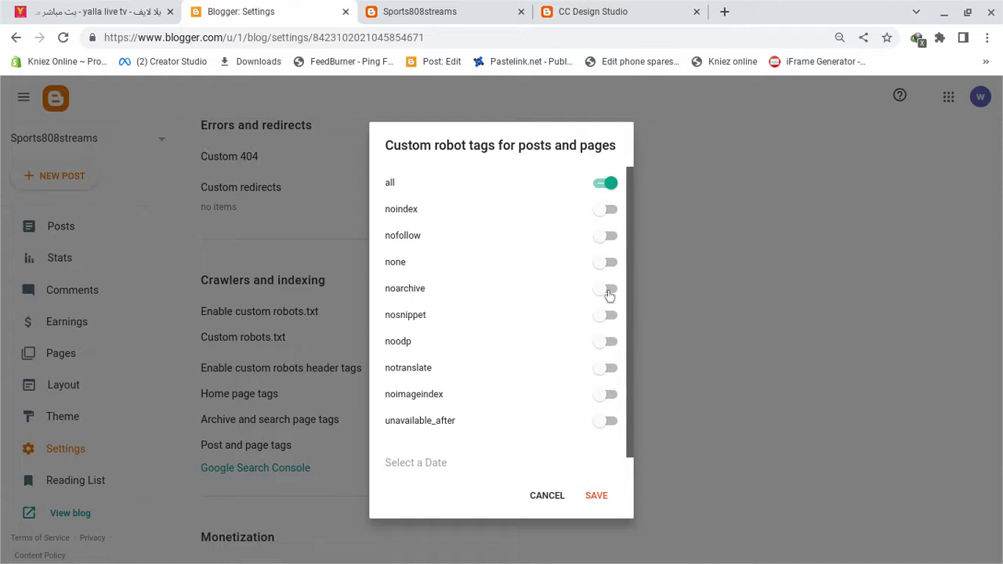
pyautogui.click(609, 290)
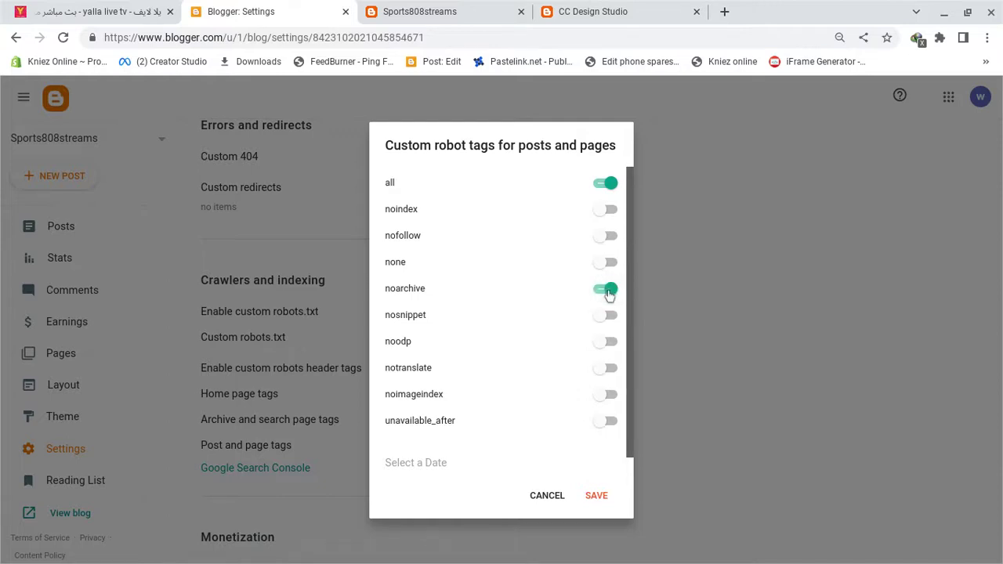
pyautogui.click(597, 496)
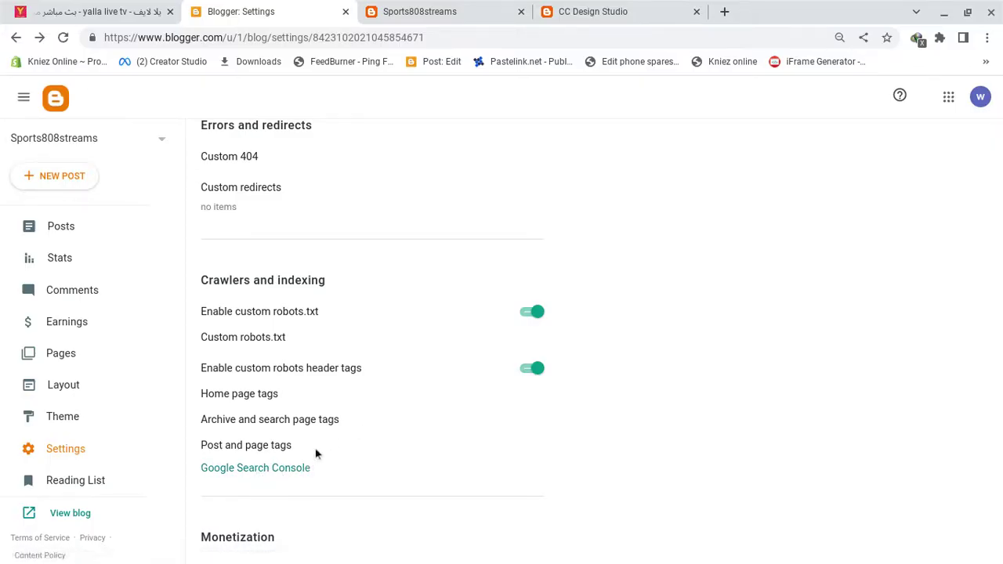
# Open the favicon configuration from the Basic settings and try Football_(soccer_ball).svg.png from the PNG folder as the favicon
pyautogui.scroll(15, 295, 467)
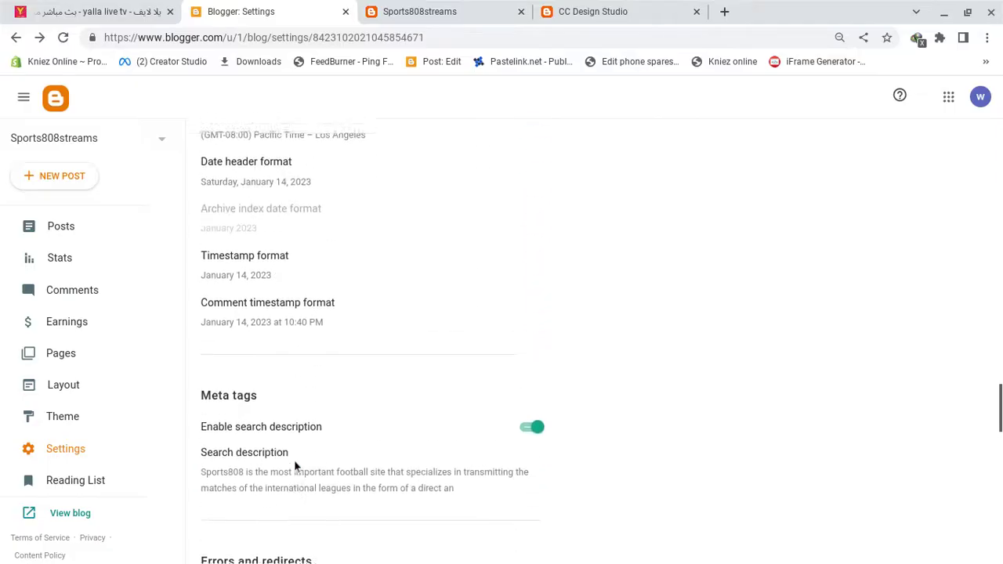
pyautogui.scroll(15, 296, 467)
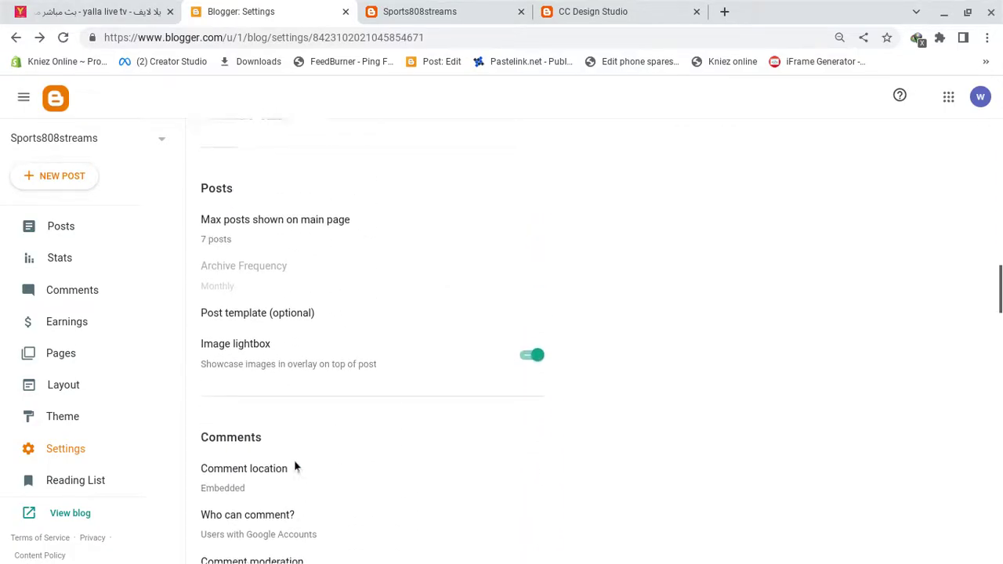
pyautogui.scroll(15, 295, 467)
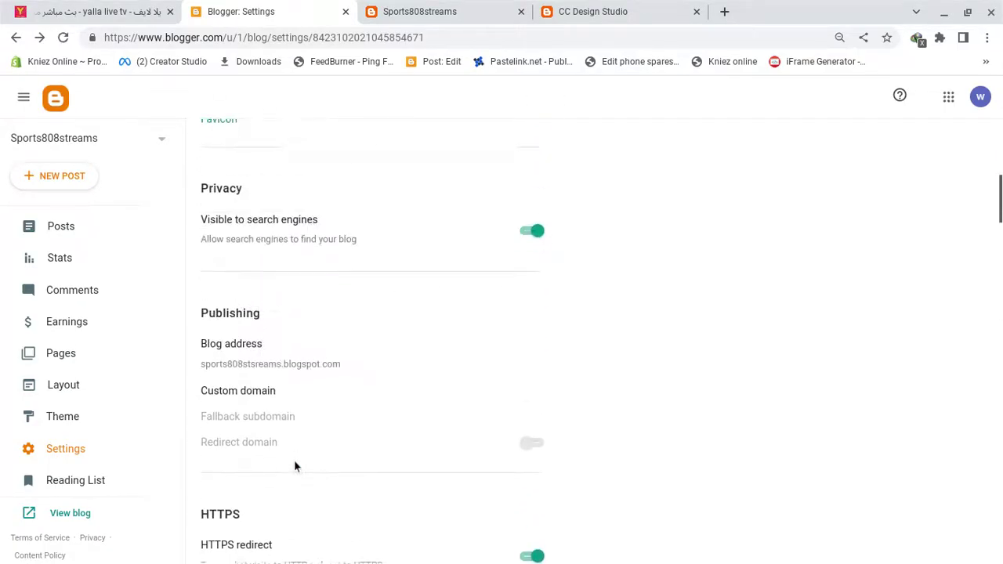
pyautogui.scroll(5, 296, 467)
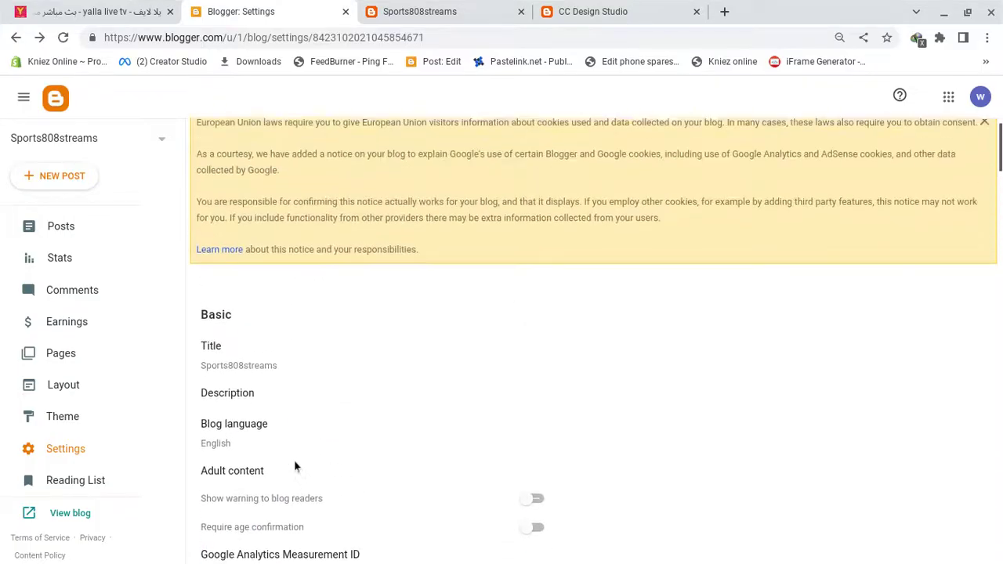
pyautogui.scroll(-3, 296, 467)
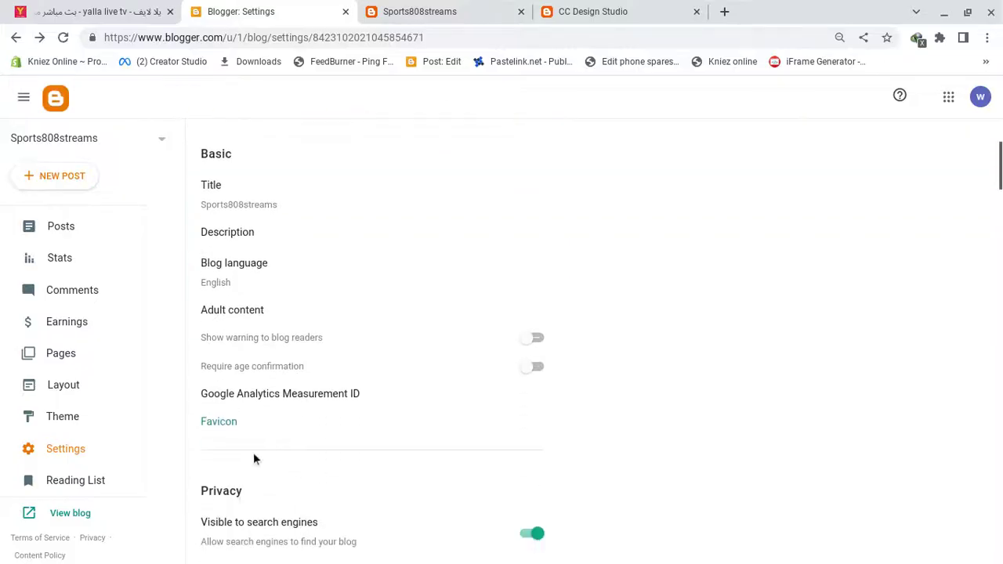
pyautogui.click(233, 422)
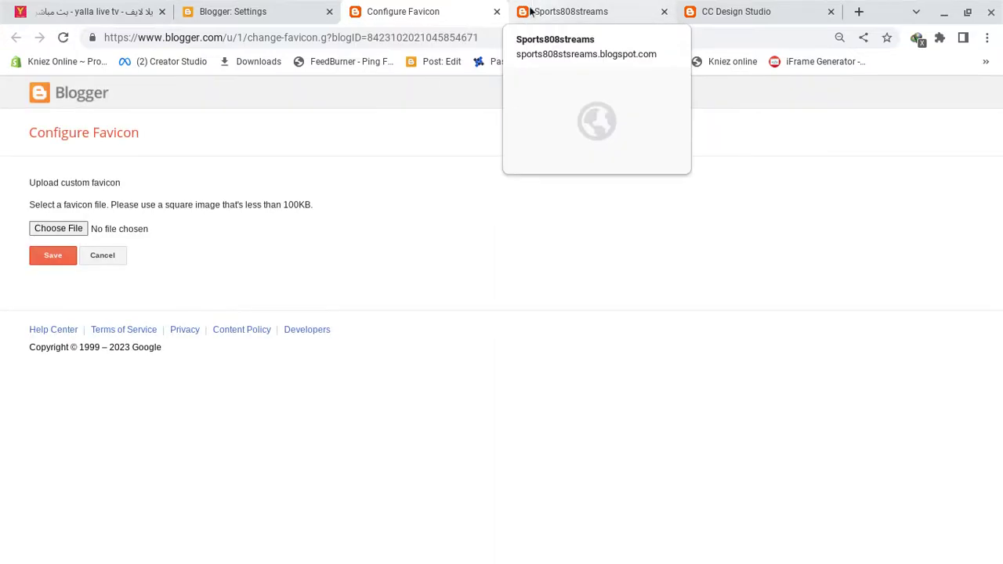
pyautogui.click(59, 231)
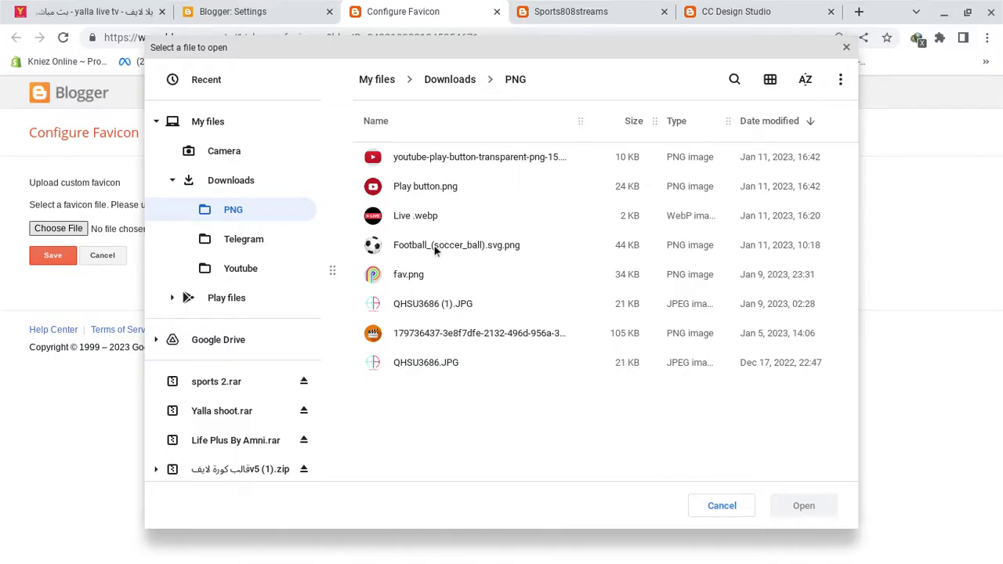
pyautogui.doubleClick(435, 246)
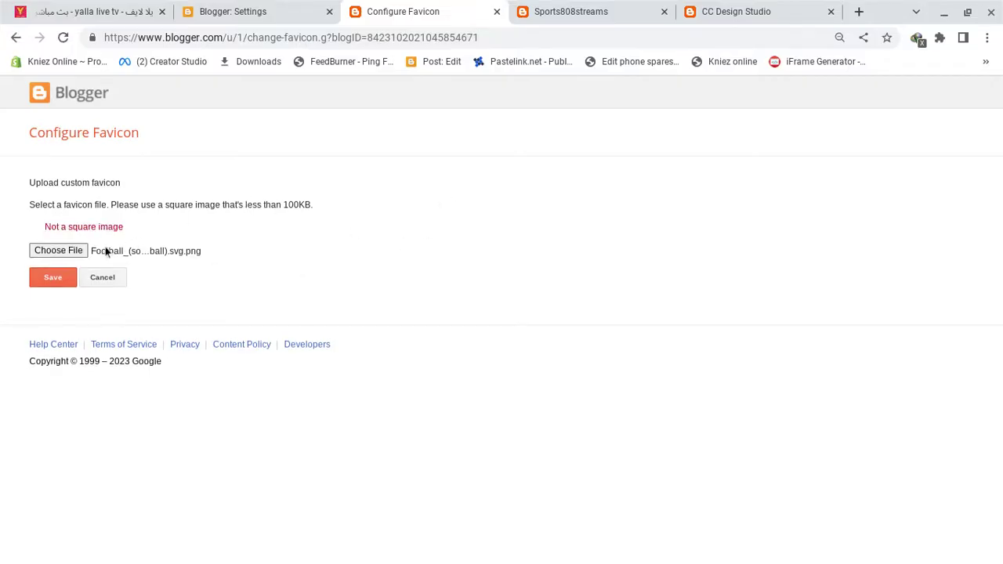
# Choose fav.png from the PNG folder as the blog's favicon and save it
pyautogui.click(67, 250)
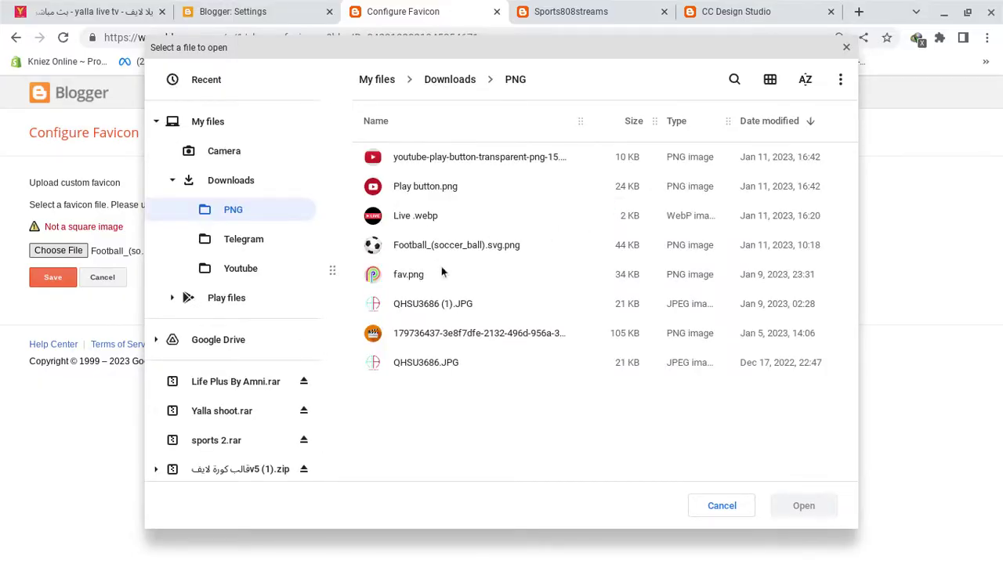
pyautogui.doubleClick(441, 270)
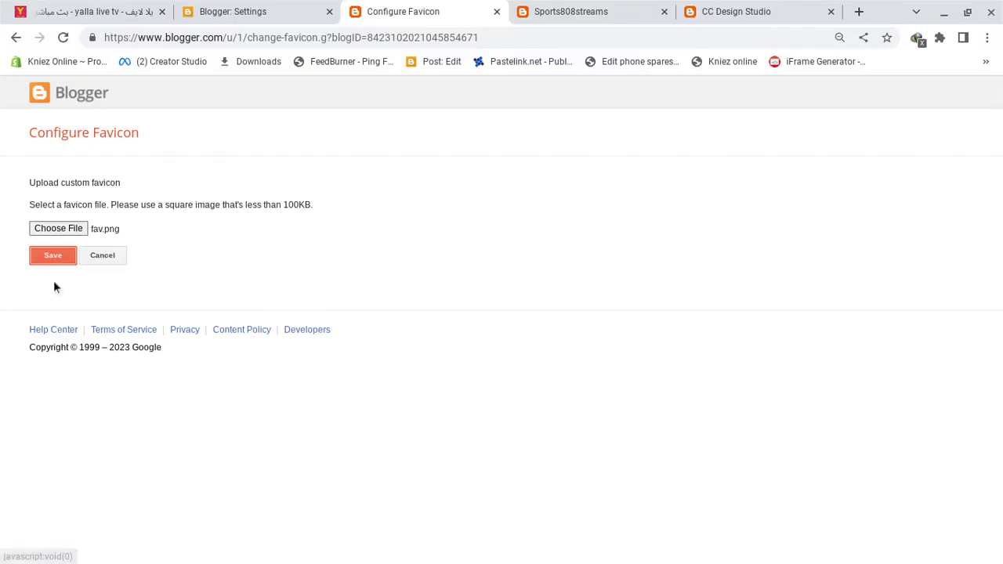
pyautogui.click(51, 256)
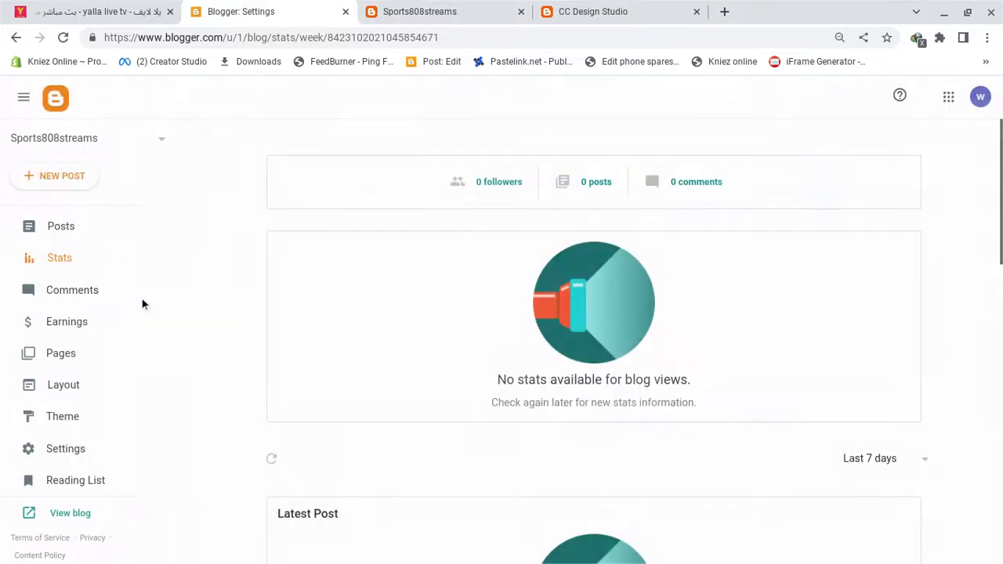
# View the published Sports808streams blog and open its Theme page in the Blogger dashboard
pyautogui.click(70, 513)
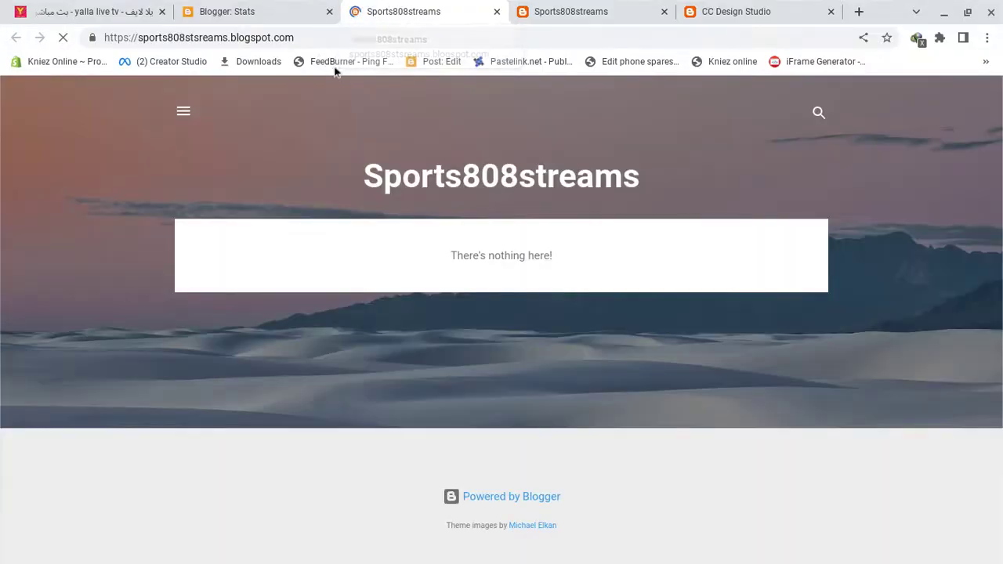
pyautogui.click(278, 10)
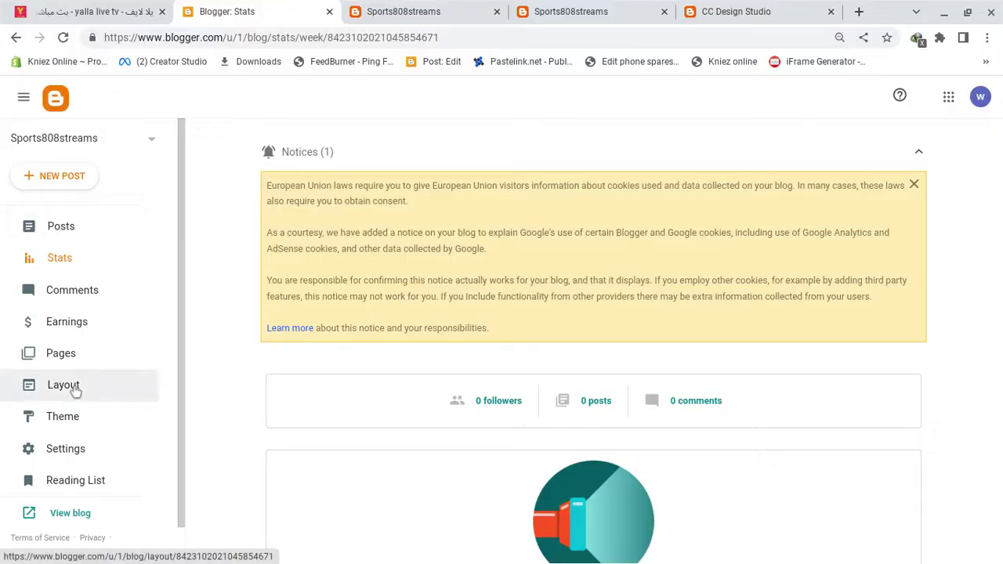
pyautogui.click(82, 427)
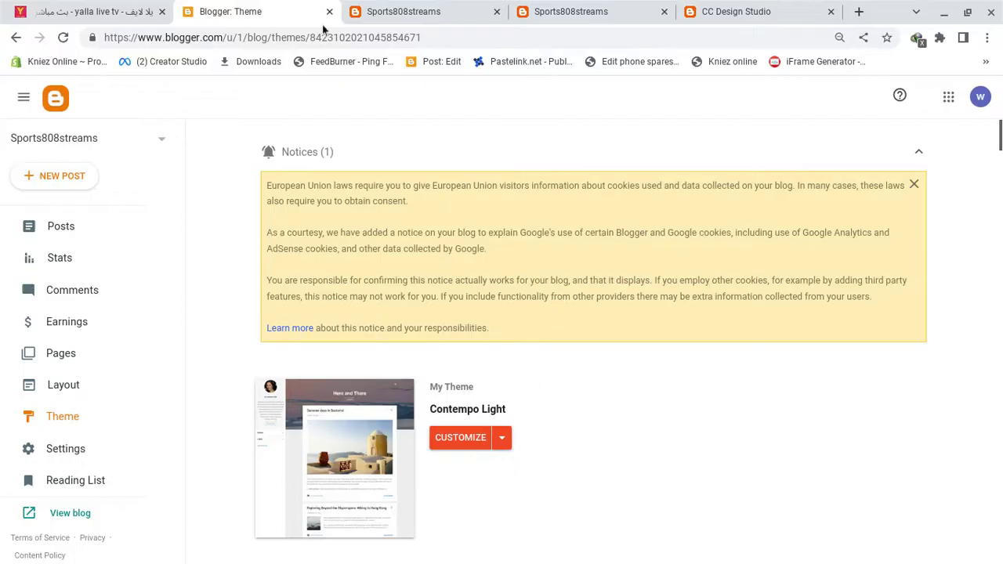
# Switch to the Yalla Live website and look through its list of today's matches
pyautogui.click(117, 11)
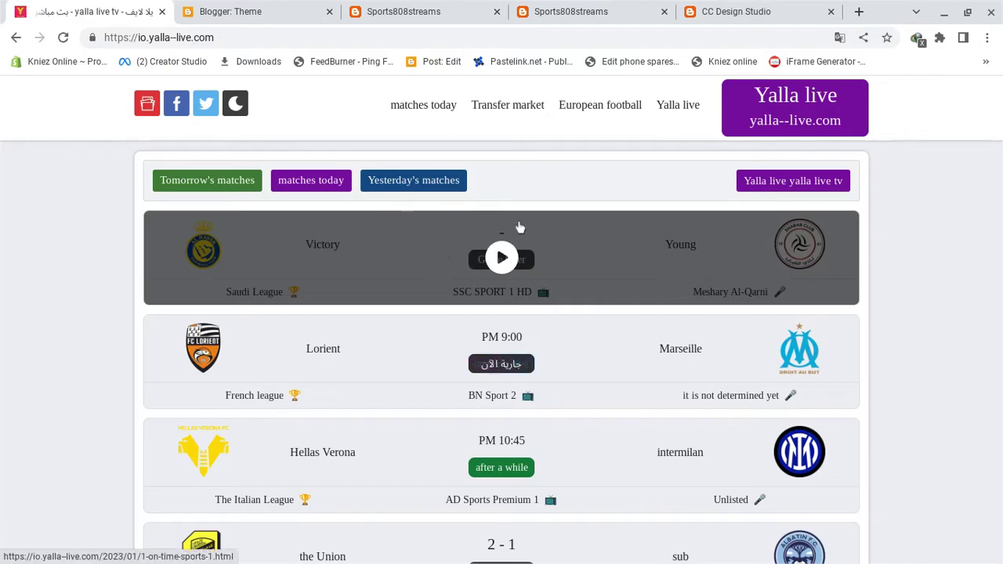
pyautogui.scroll(-5, 517, 227)
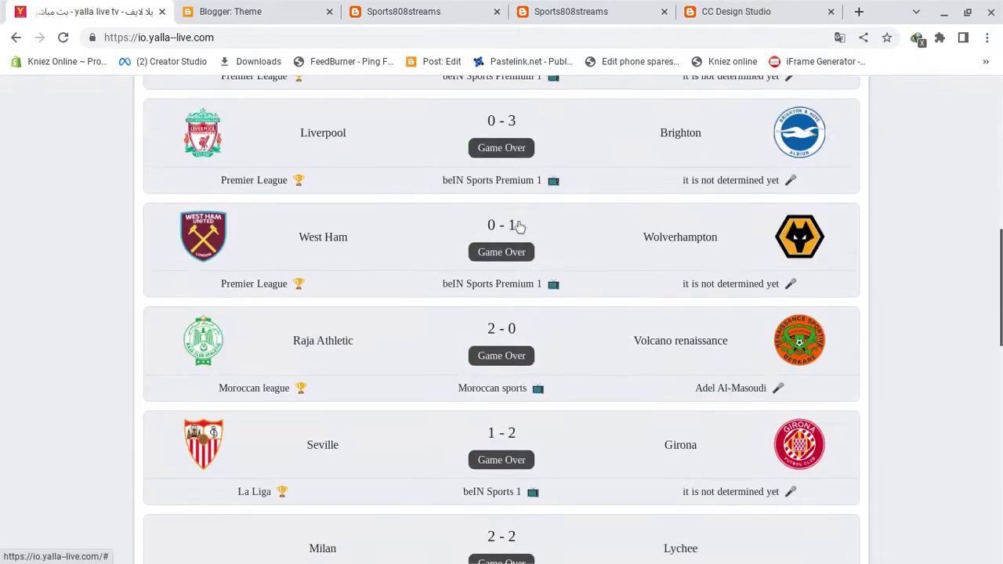
pyautogui.scroll(5, 517, 227)
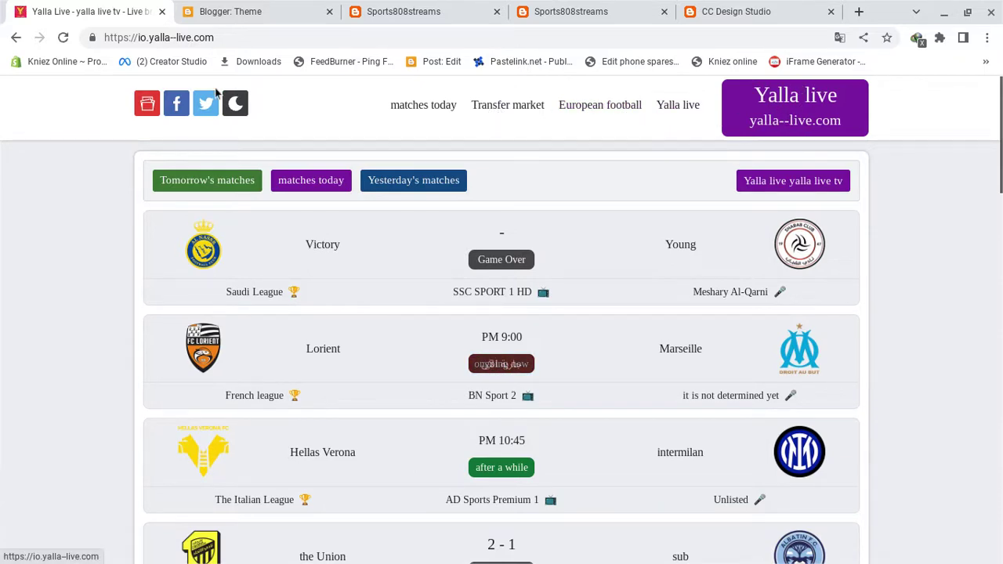
# Return to the Sports808streams Theme page in the Blogger dashboard and begin restoring the theme from a file on the computer
pyautogui.click(266, 6)
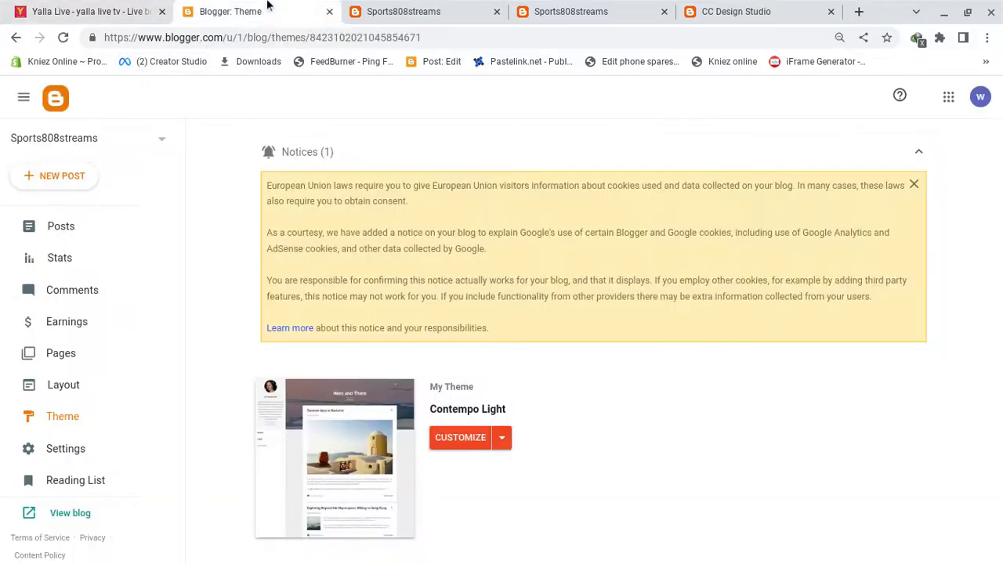
pyautogui.click(69, 464)
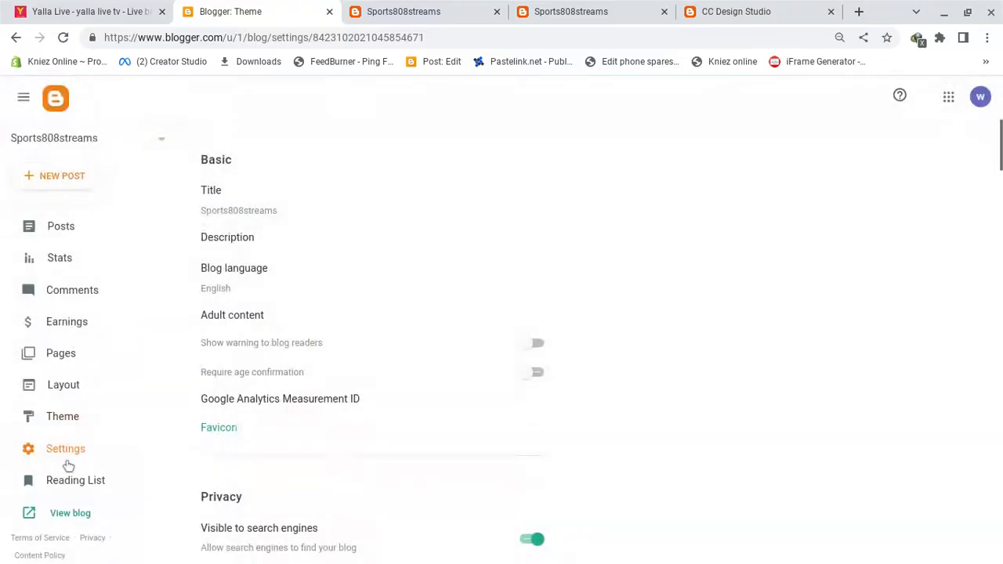
pyautogui.click(82, 416)
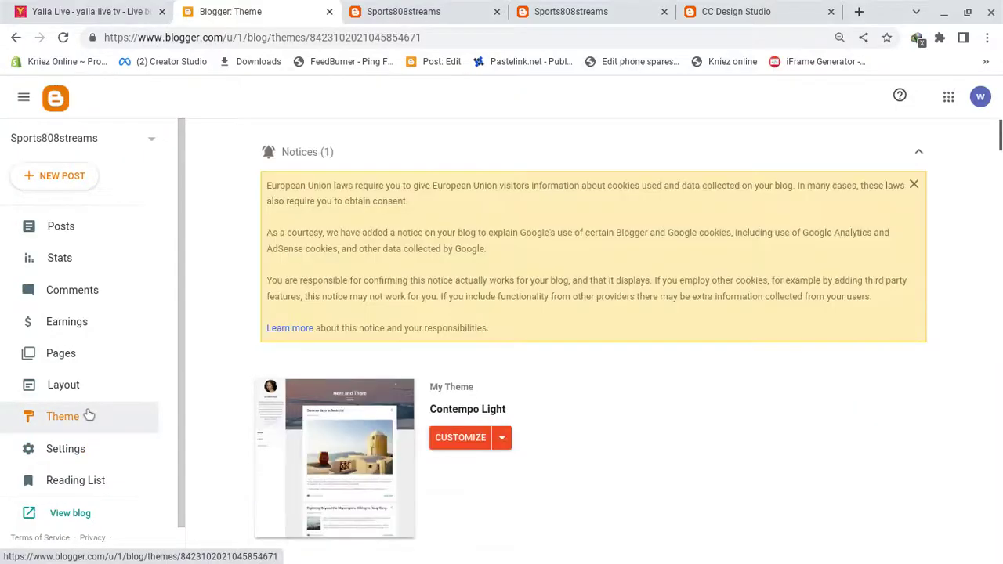
pyautogui.click(504, 438)
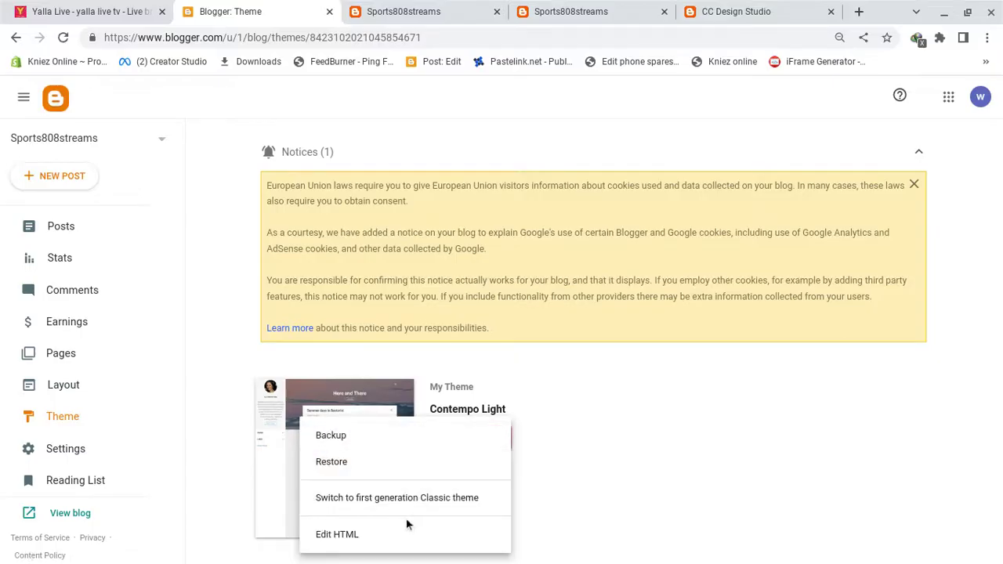
pyautogui.click(387, 463)
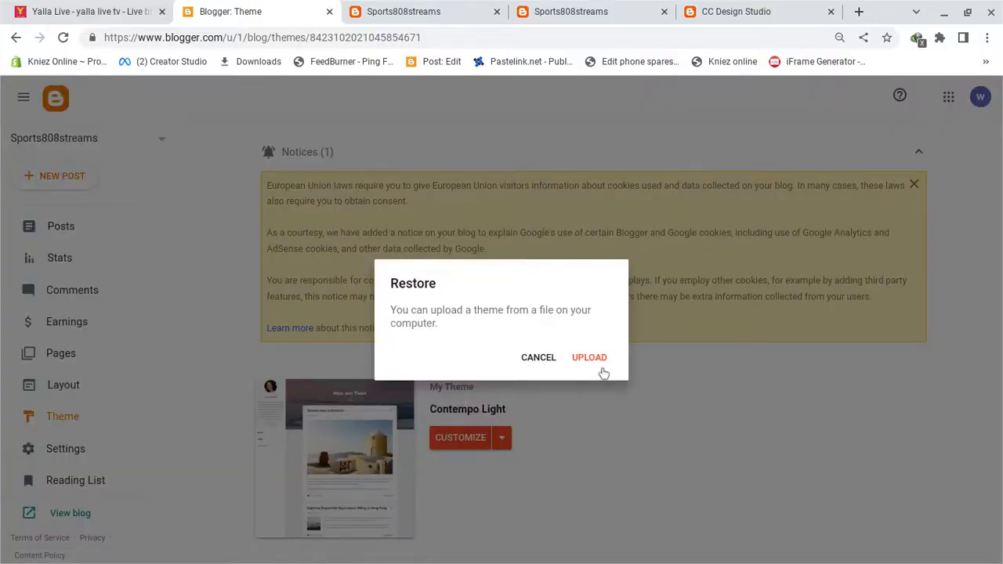
pyautogui.click(589, 358)
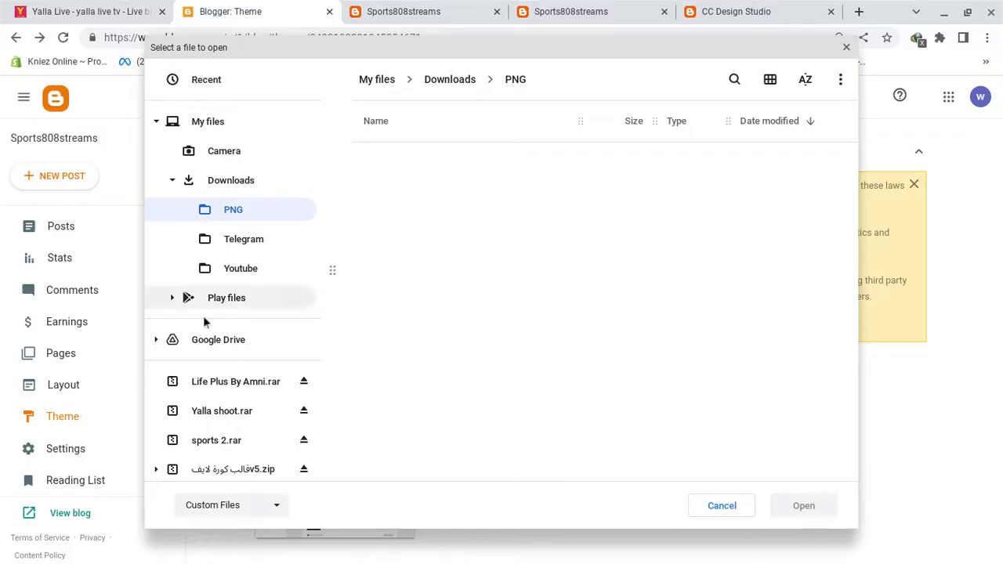
# Look through the Downloads folder, then upload the kalibnet.xml theme file from the Yalla shoot.rar archive
pyautogui.click(267, 178)
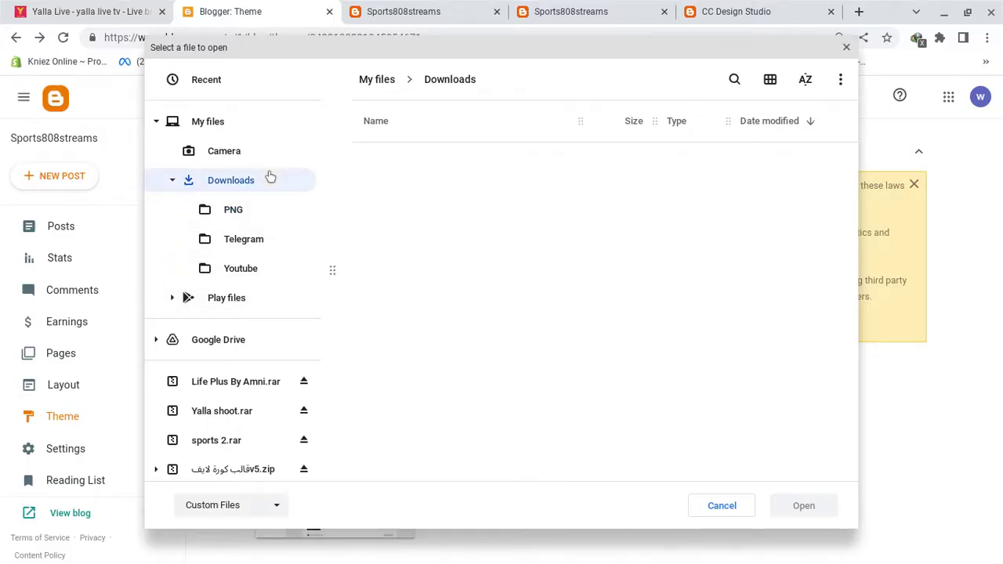
pyautogui.scroll(-5, 542, 268)
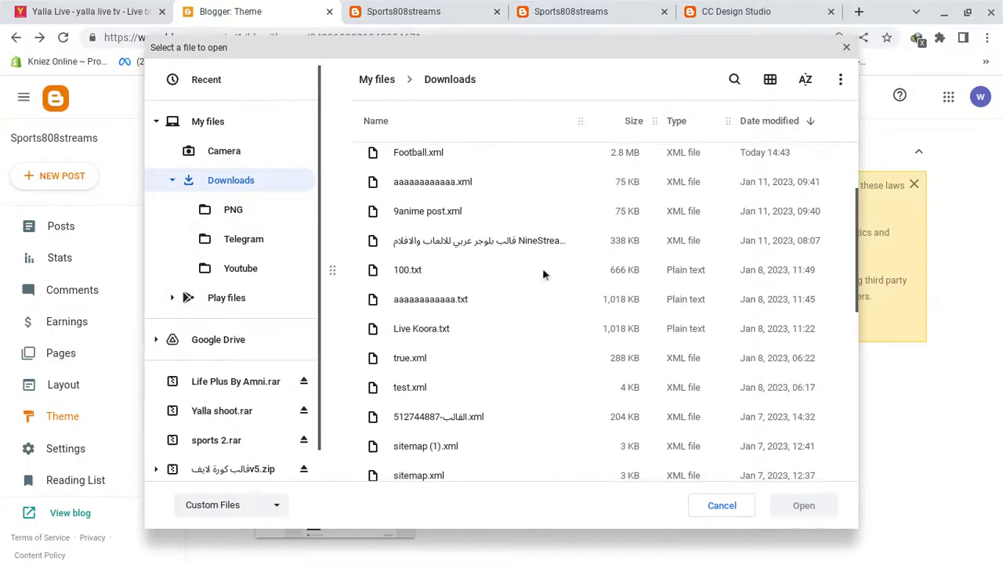
pyautogui.scroll(-8, 542, 273)
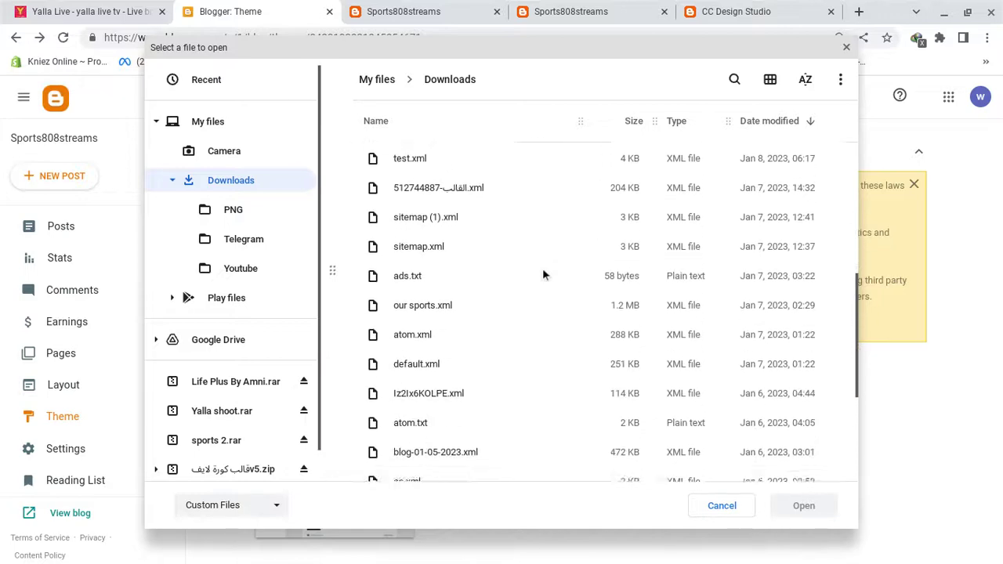
pyautogui.scroll(10, 542, 268)
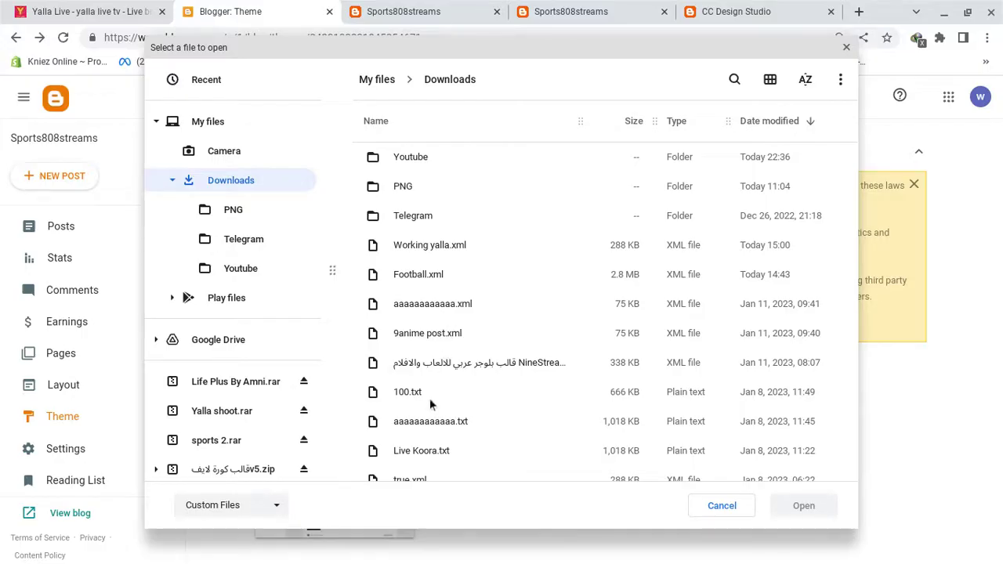
pyautogui.scroll(-7, 427, 412)
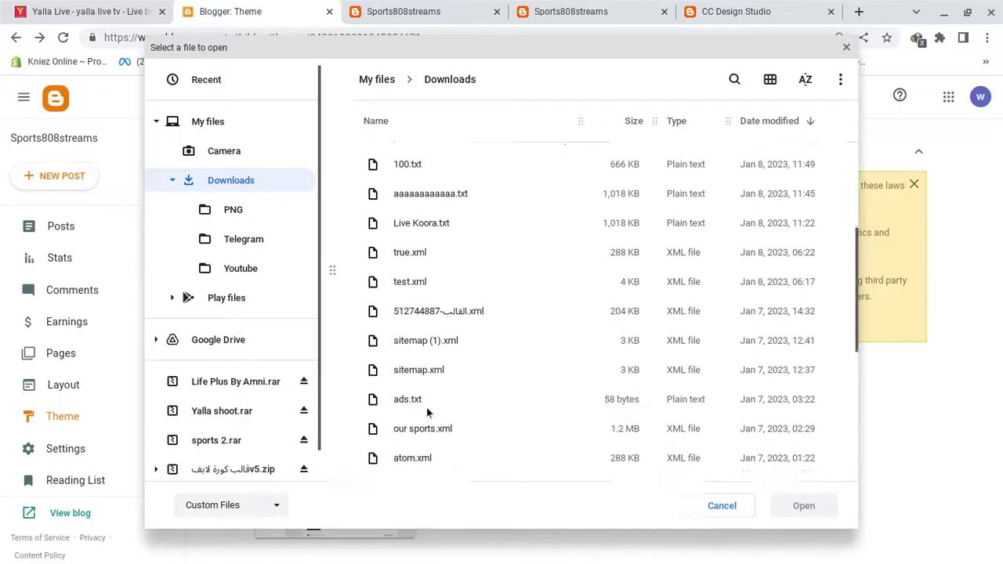
pyautogui.scroll(-7, 426, 413)
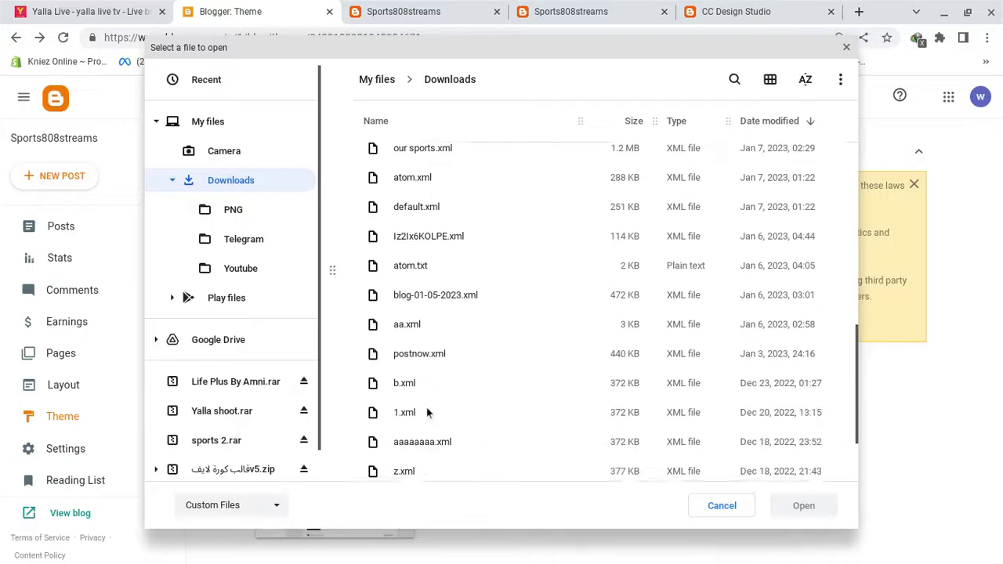
pyautogui.scroll(-2, 427, 409)
pyautogui.scroll(10, 427, 408)
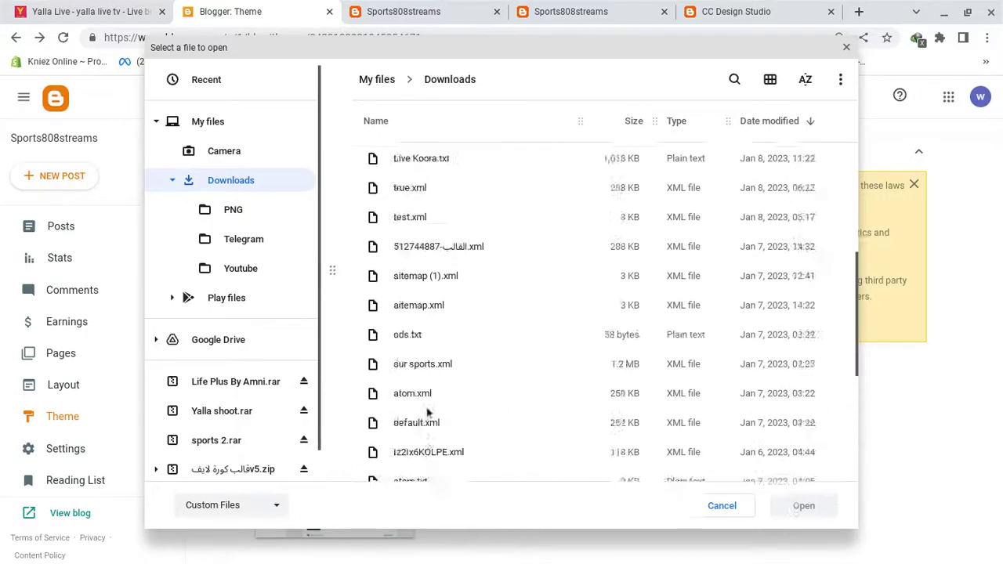
pyautogui.click(247, 422)
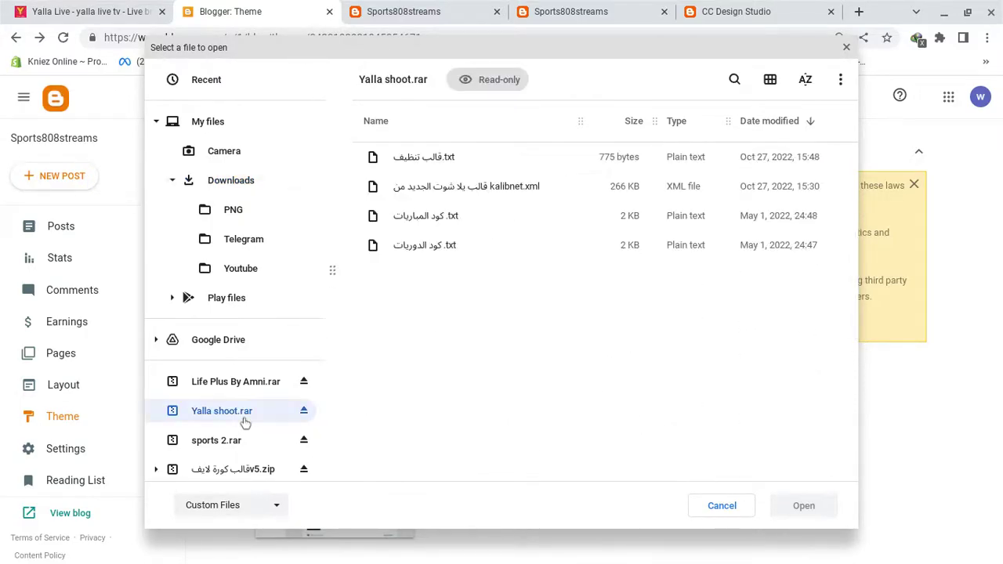
pyautogui.doubleClick(499, 185)
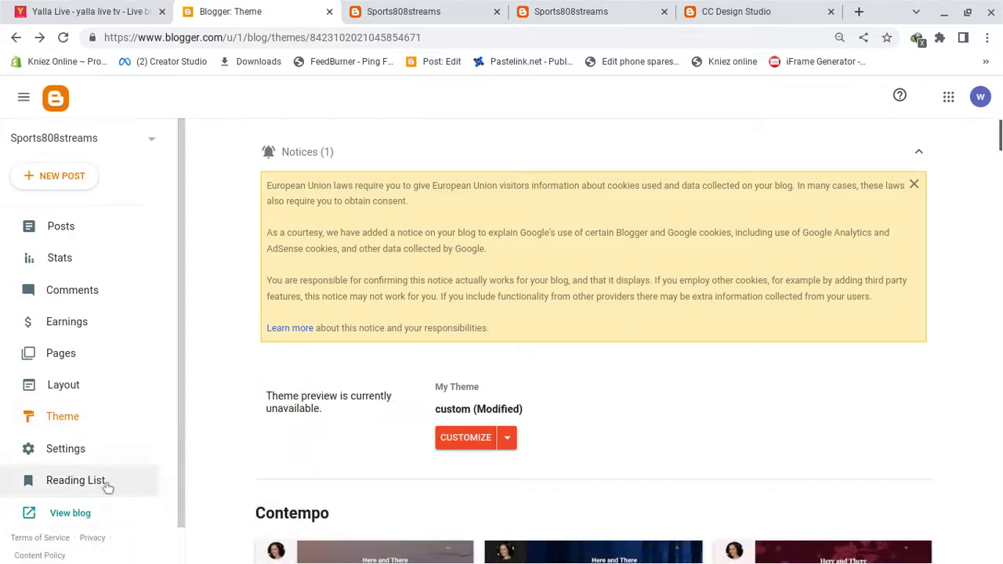
# View the published blog with the uploaded theme, dismiss the translation notice and reload the page
pyautogui.click(71, 512)
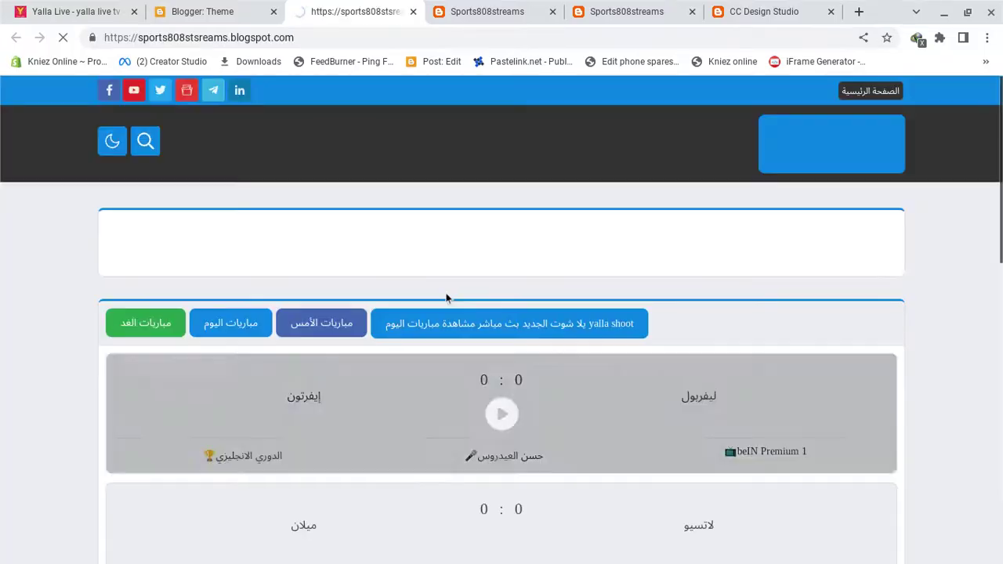
pyautogui.scroll(-5, 592, 254)
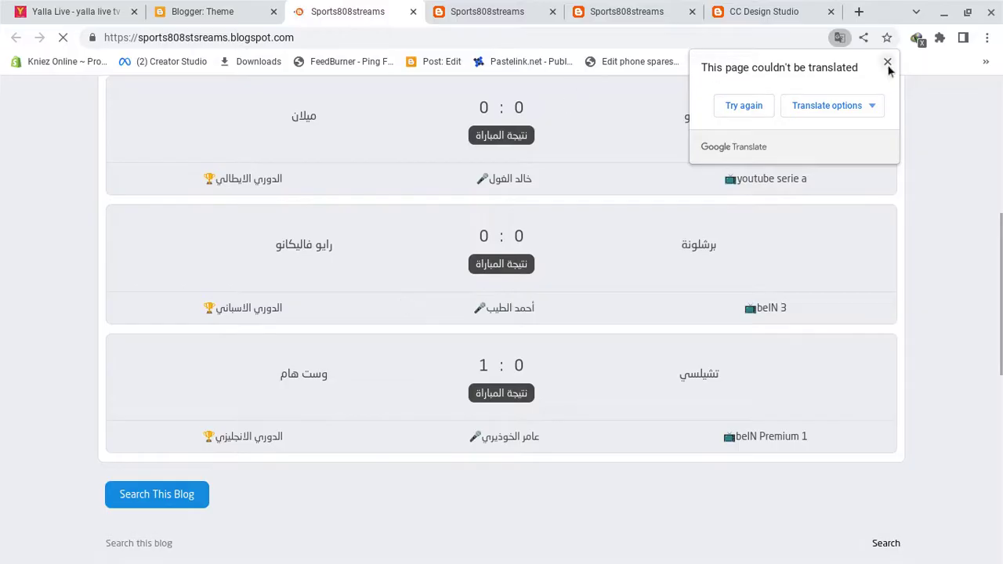
pyautogui.click(887, 62)
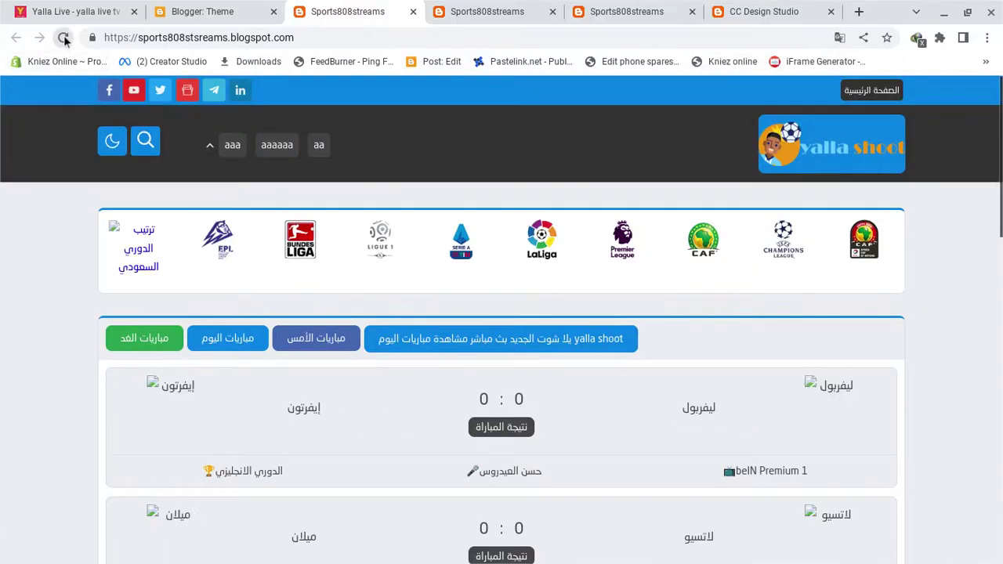
pyautogui.click(64, 39)
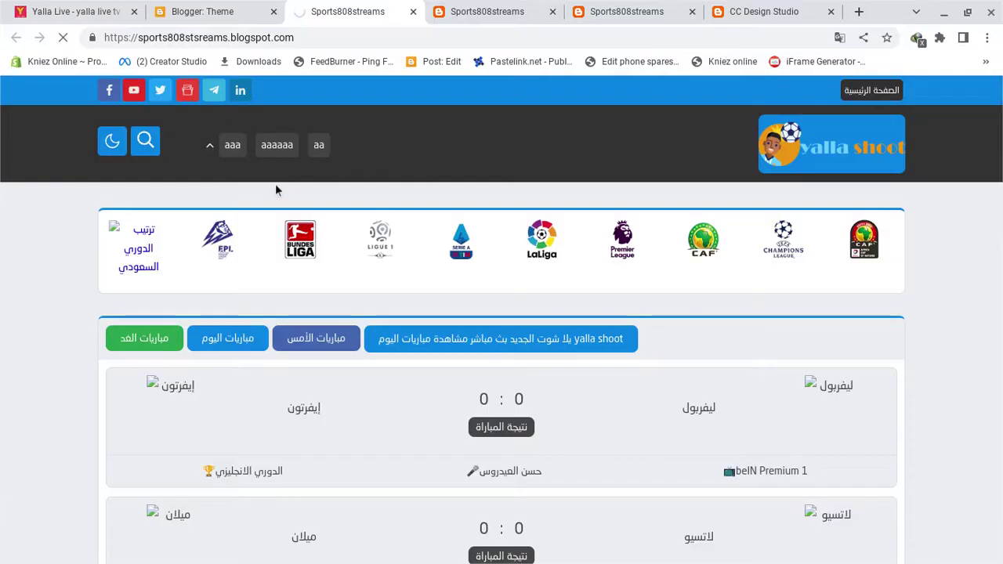
pyautogui.scroll(-3, 369, 278)
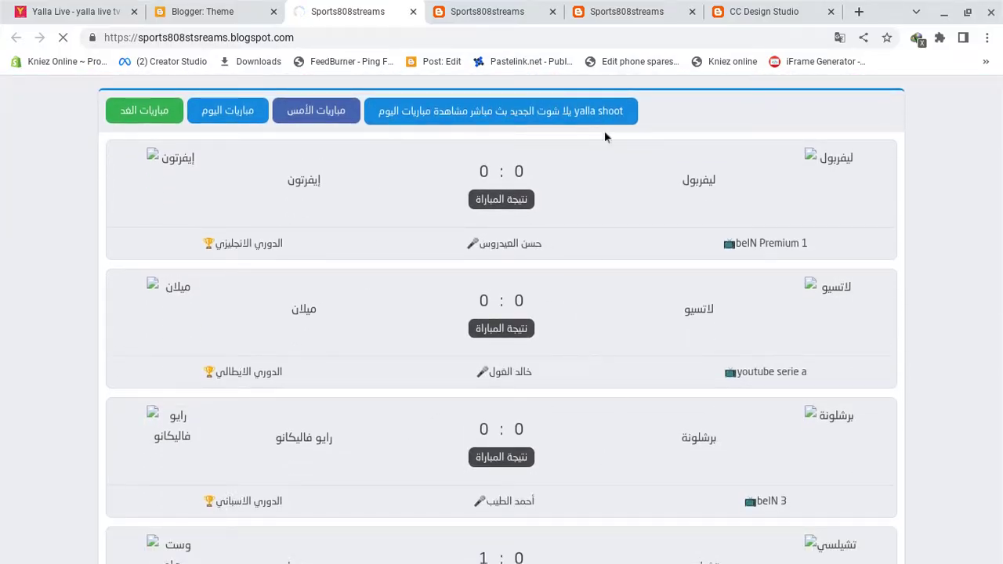
# Compare the earlier view of the blog with the new theme, examining its match list, search gadget and footer sections
pyautogui.click(479, 9)
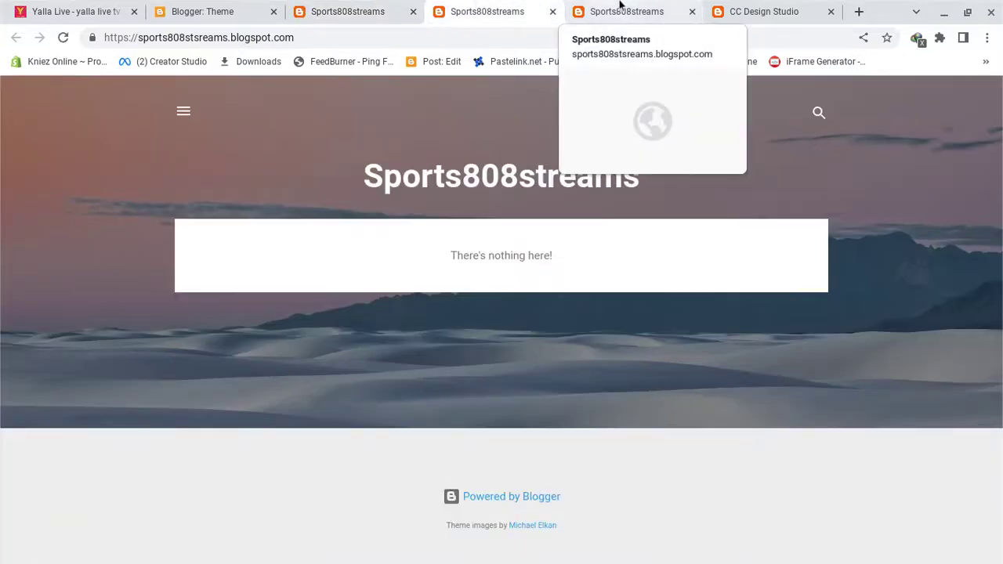
pyautogui.click(295, 6)
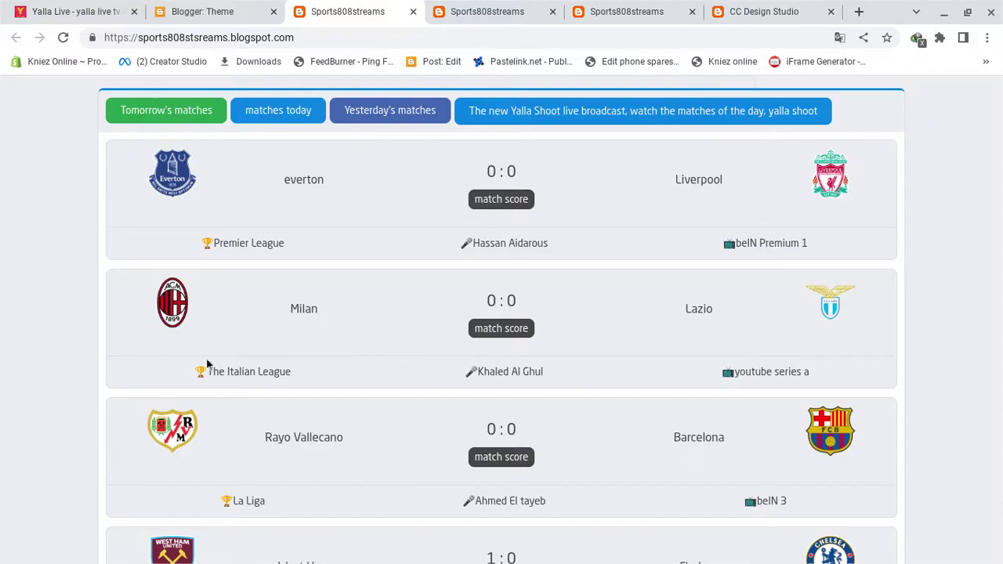
pyautogui.scroll(-1, 512, 341)
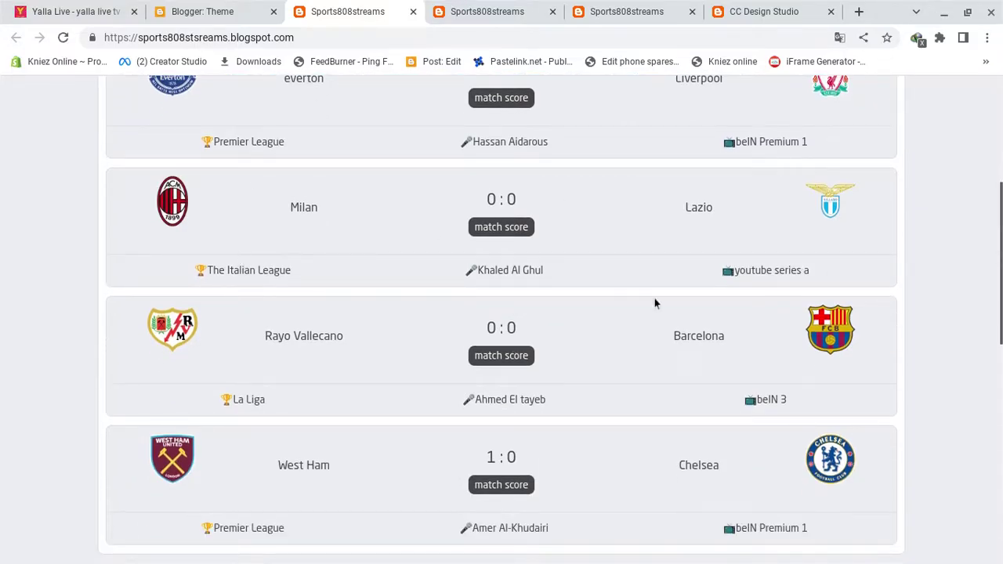
pyautogui.scroll(-3, 658, 397)
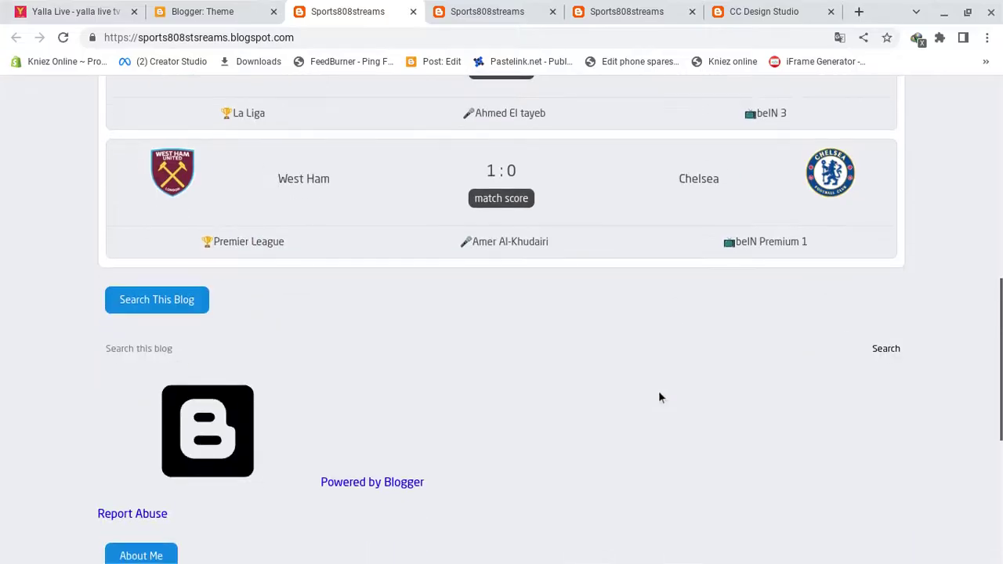
pyautogui.scroll(-4, 659, 397)
pyautogui.scroll(2, 658, 397)
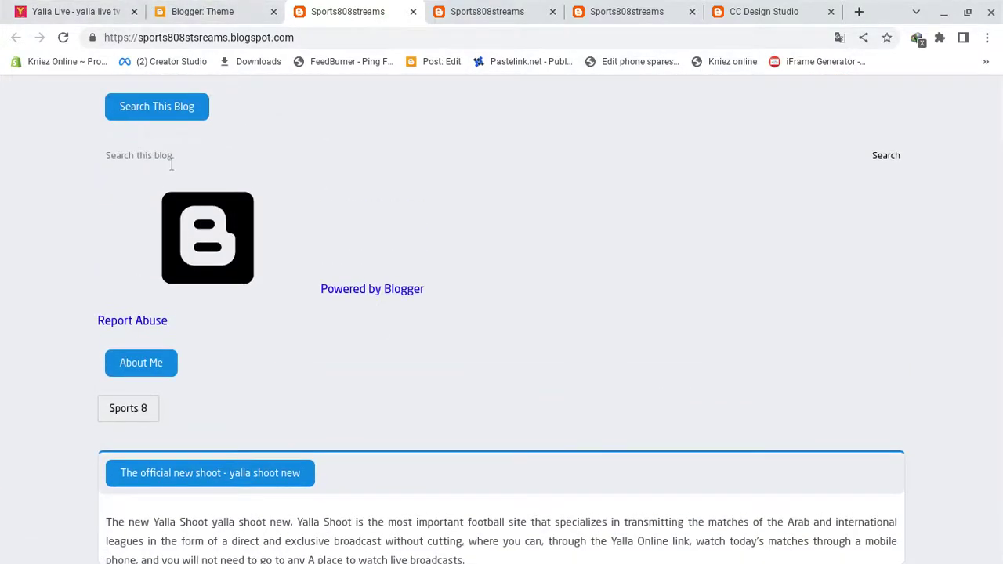
# Open the Layout page of the Sports808streams blog in the Blogger dashboard
pyautogui.click(221, 11)
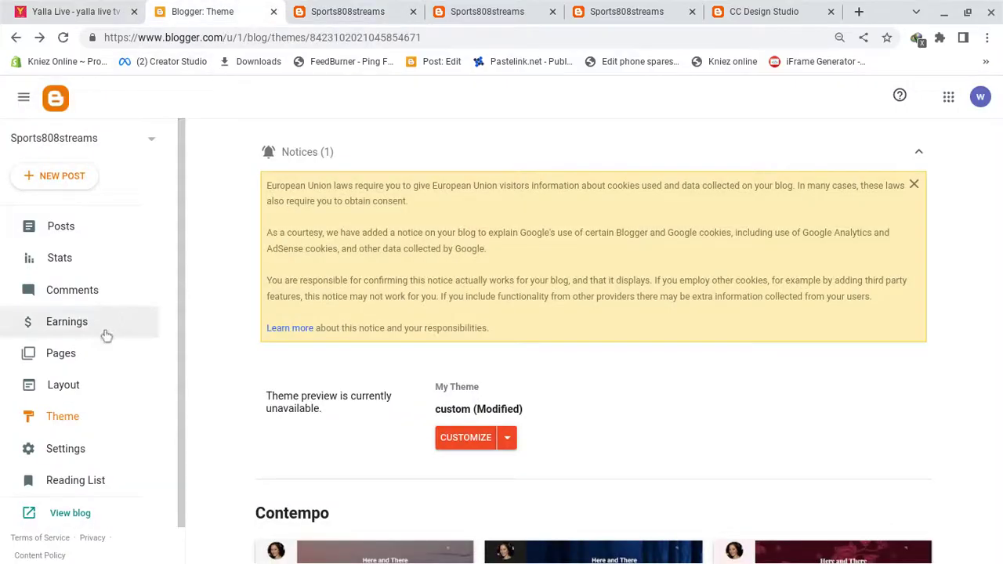
pyautogui.click(85, 386)
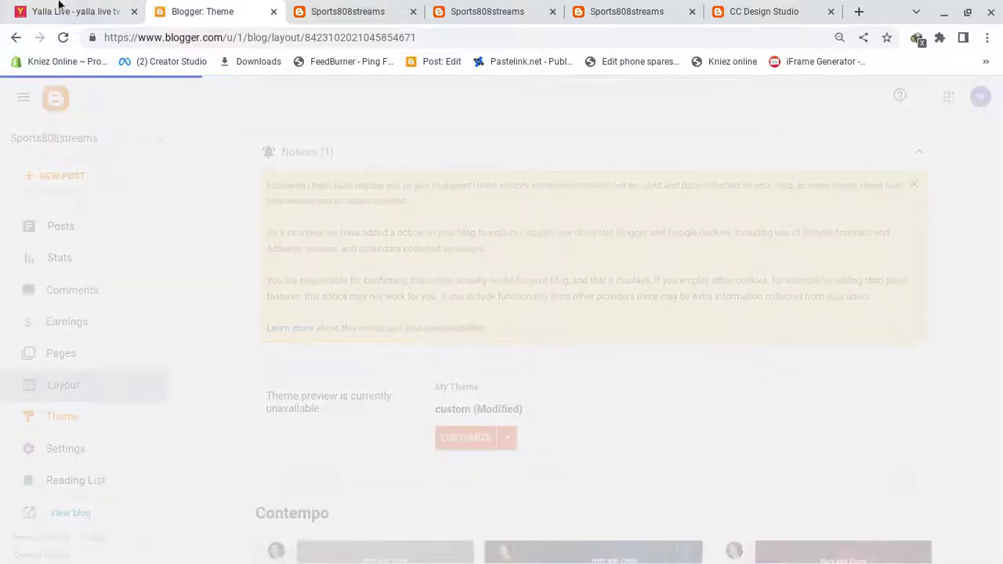
# Switch to the Yalla Live website and examine how its match list, team rankings and news sections are arranged
pyautogui.click(59, 8)
pyautogui.scroll(-12, 446, 199)
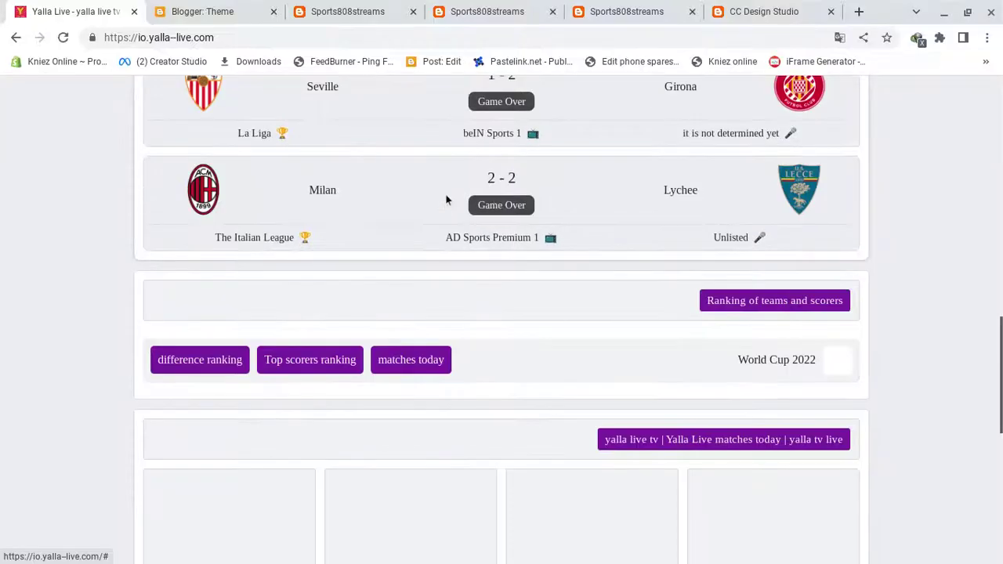
pyautogui.scroll(12, 446, 199)
pyautogui.scroll(-10, 446, 199)
pyautogui.scroll(-5, 445, 199)
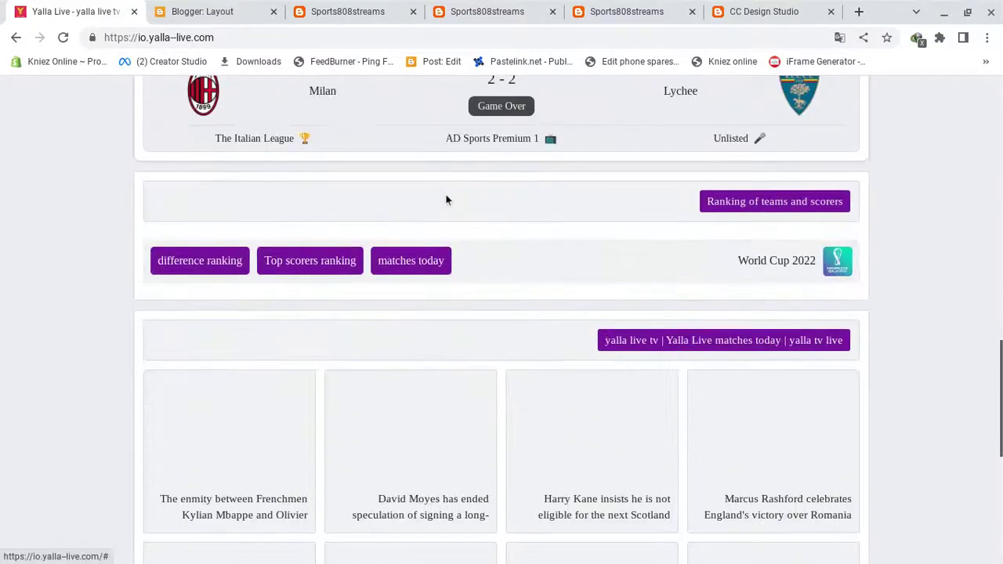
pyautogui.scroll(15, 446, 199)
pyautogui.scroll(-10, 446, 199)
pyautogui.scroll(1, 446, 199)
pyautogui.scroll(1, 446, 199)
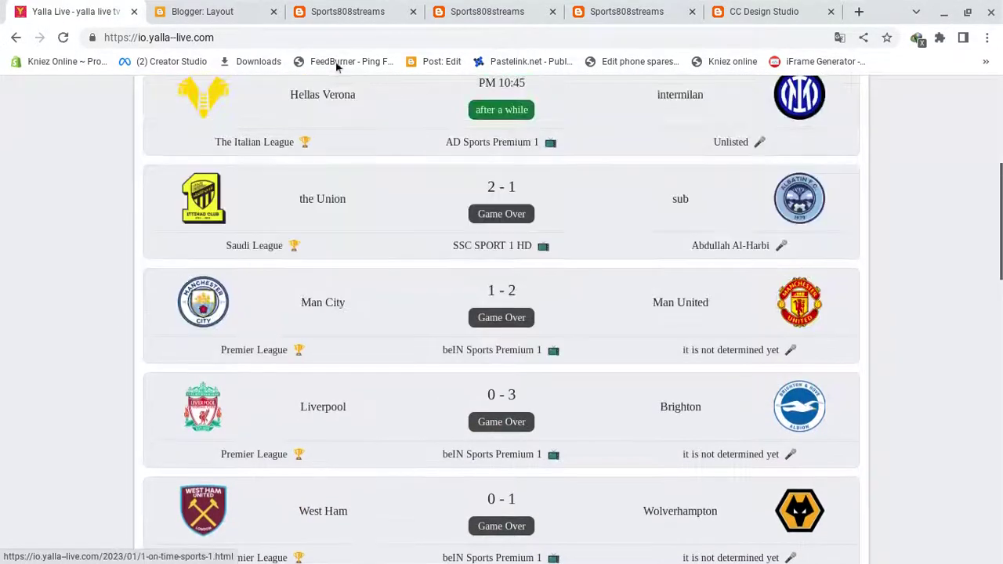
# Return to the Sports808streams Layout page in Blogger and dismiss the European Union cookie notice
pyautogui.click(246, 11)
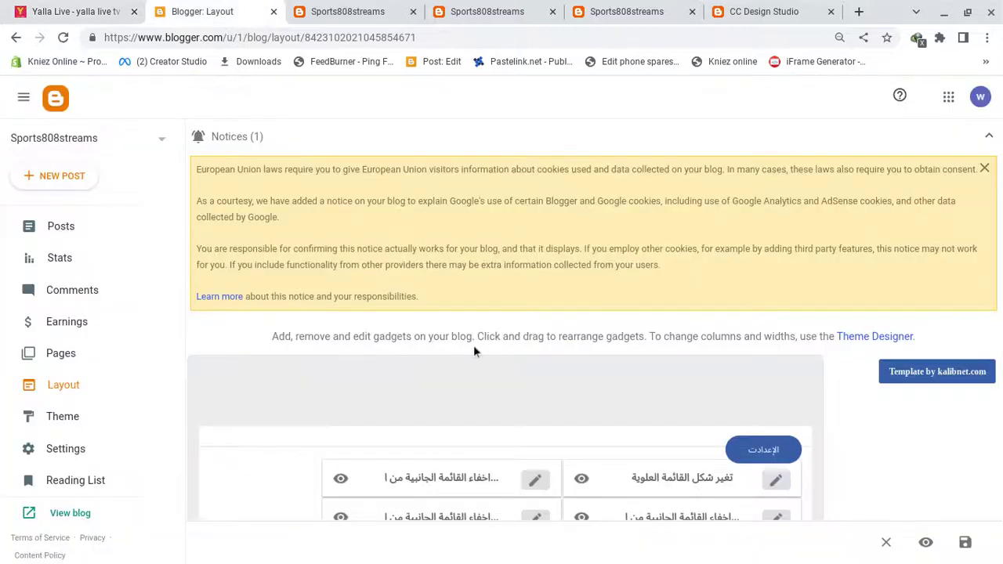
pyautogui.scroll(-5, 476, 353)
pyautogui.scroll(-1, 480, 359)
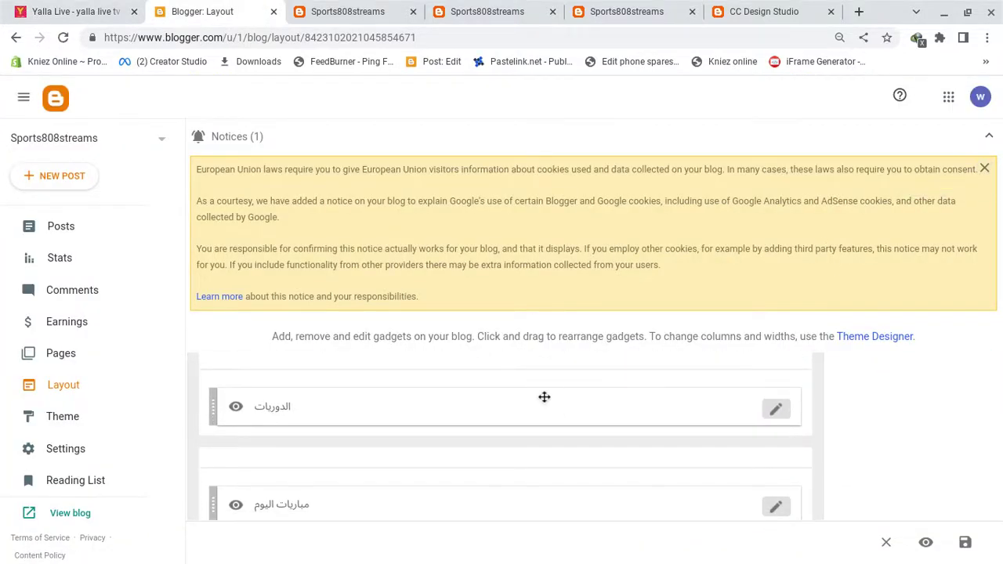
pyautogui.click(984, 170)
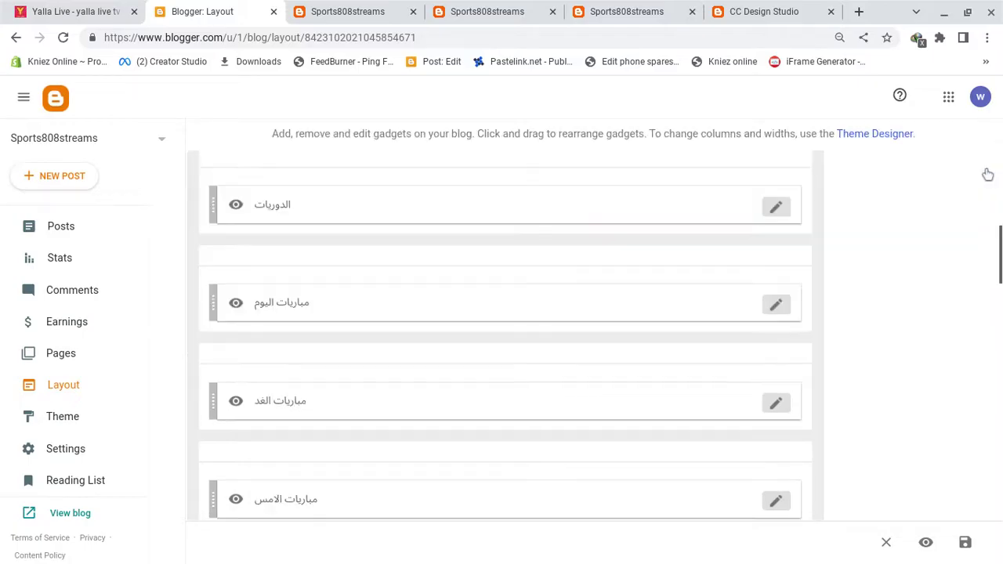
# Remove the Search This Blog gadget from the layout and confirm its removal
pyautogui.scroll(-5, 583, 241)
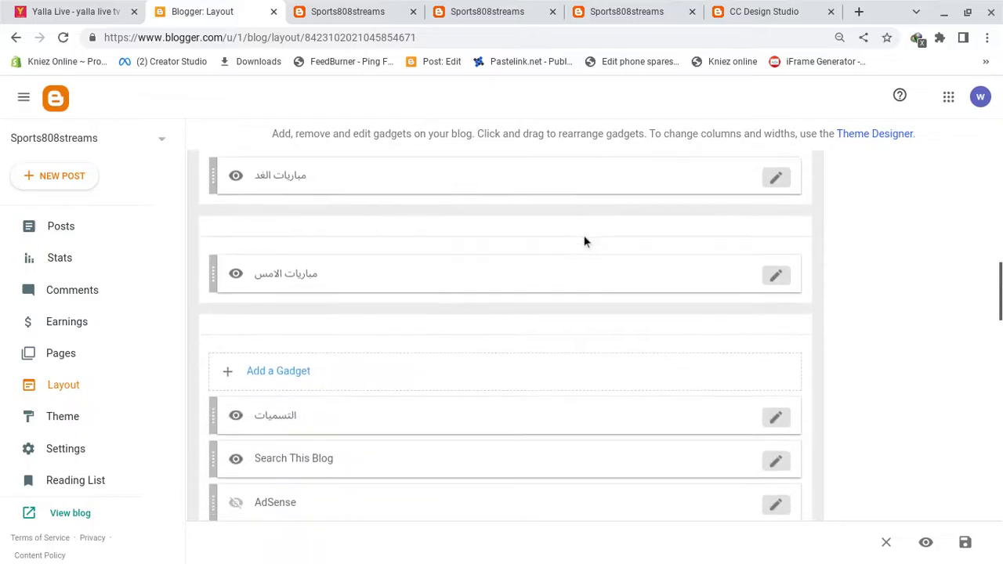
pyautogui.click(780, 340)
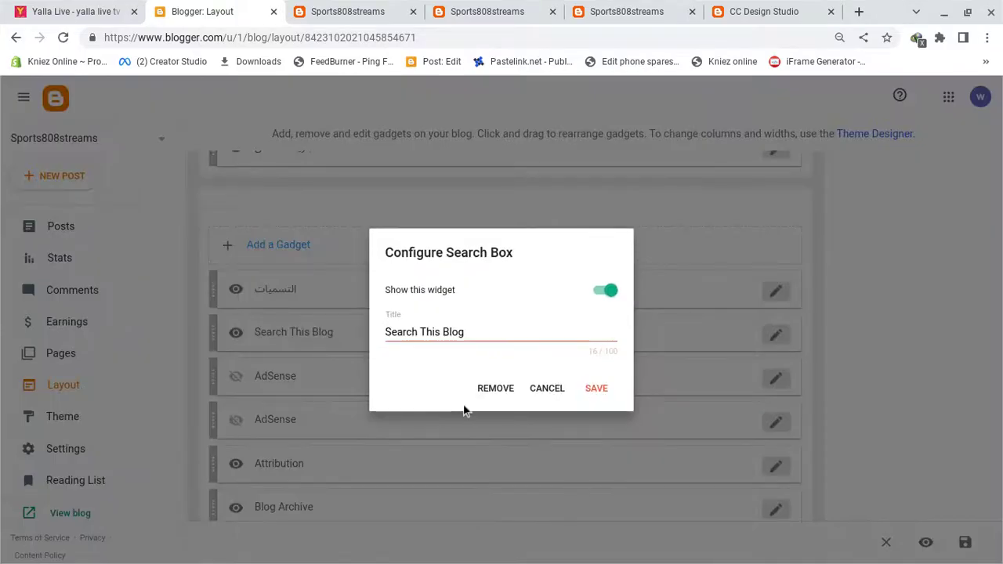
pyautogui.click(496, 388)
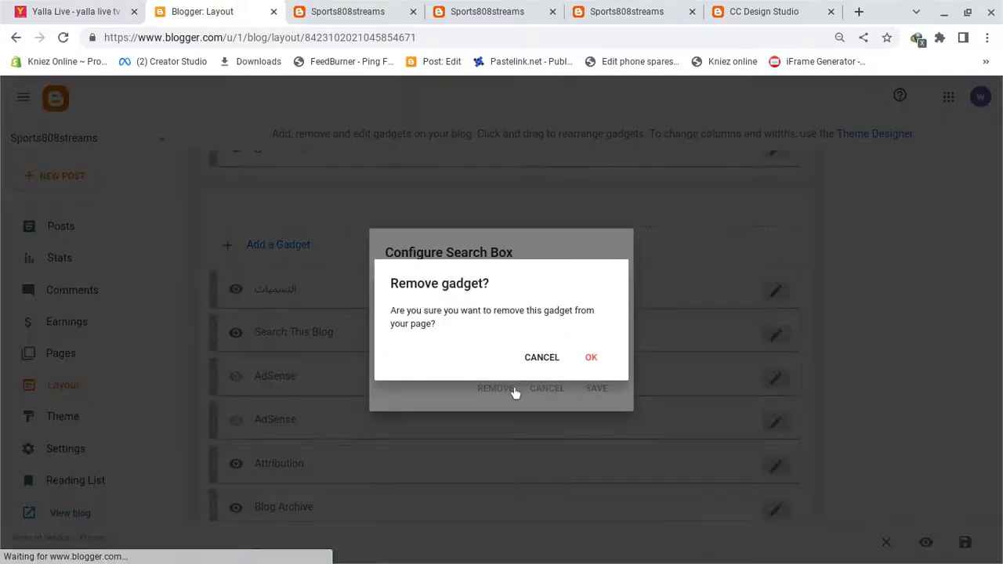
pyautogui.click(593, 358)
# Check the published blog for unwanted sections and remove the Attribution gadget from the layout
pyautogui.click(315, 6)
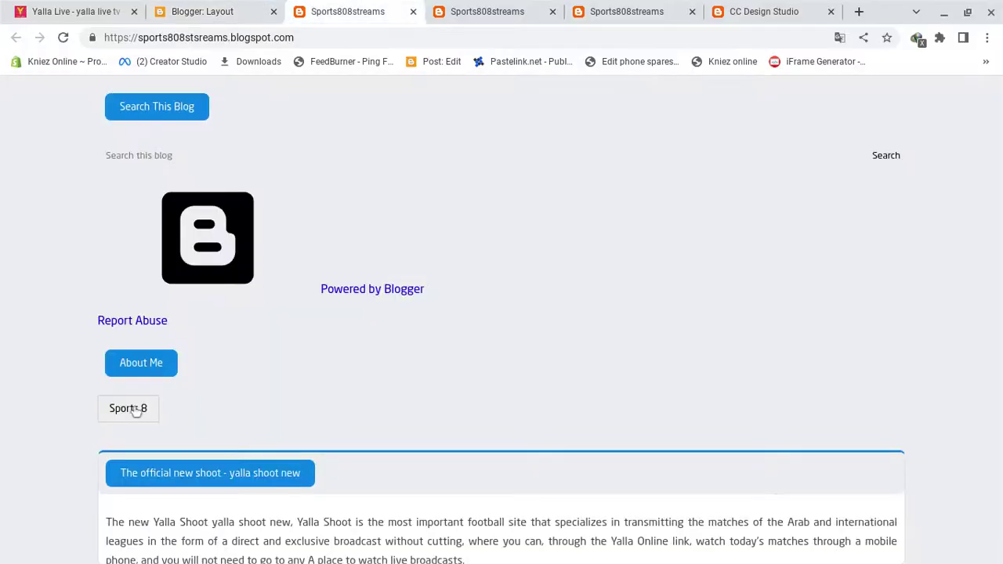
pyautogui.click(177, 8)
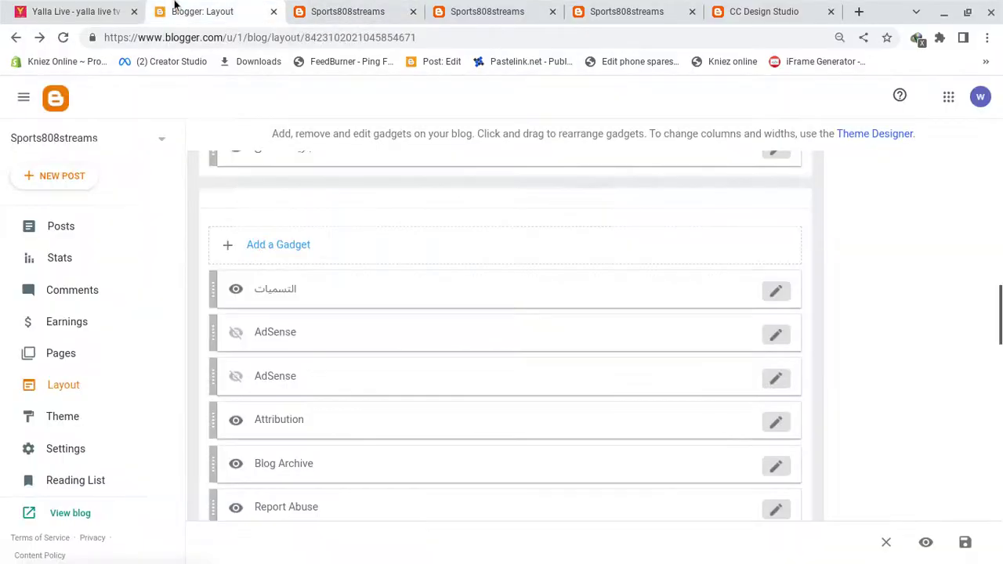
pyautogui.click(780, 423)
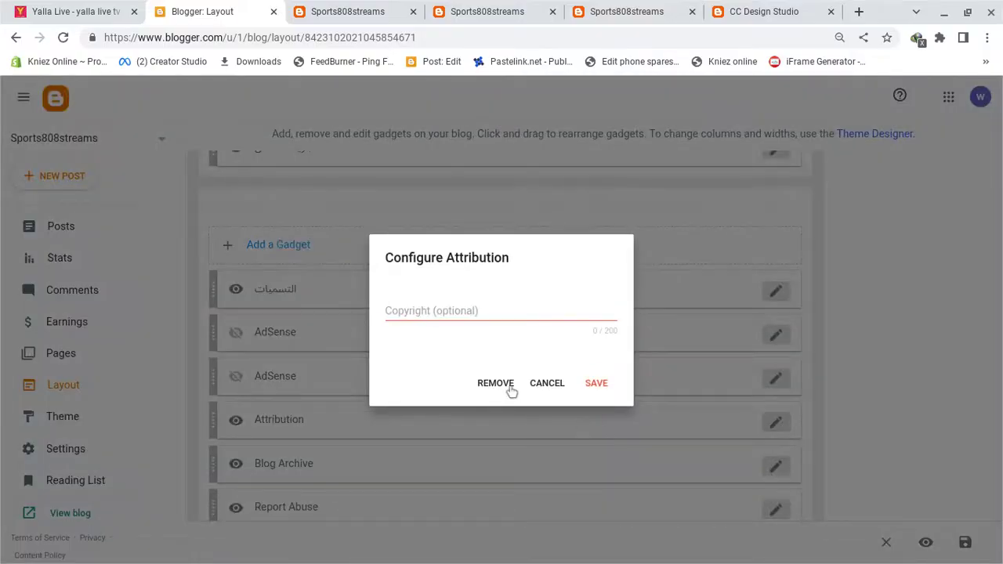
pyautogui.click(495, 383)
pyautogui.click(592, 358)
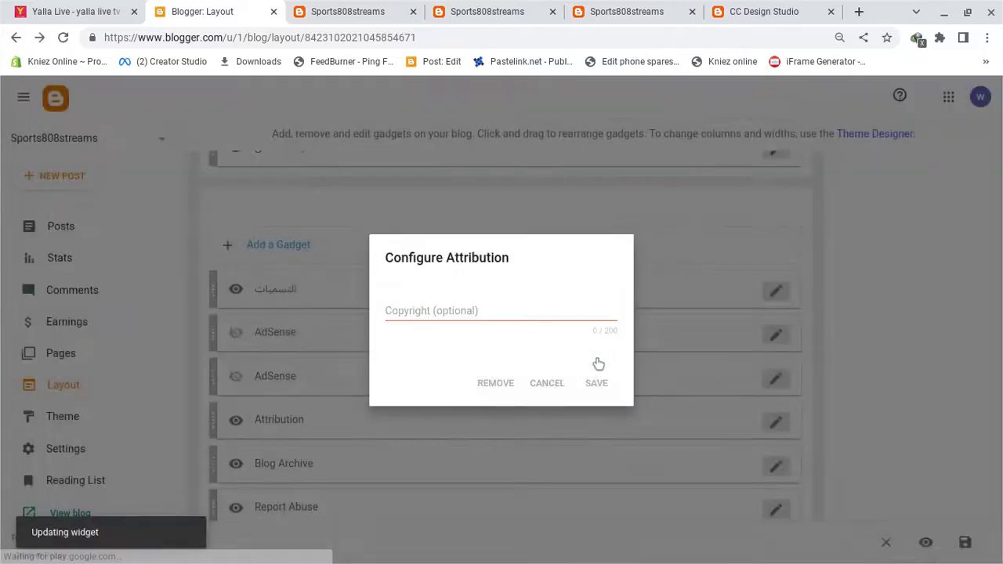
# Check the published blog again and remove the Blog Archive gadget from the layout
pyautogui.click(345, 8)
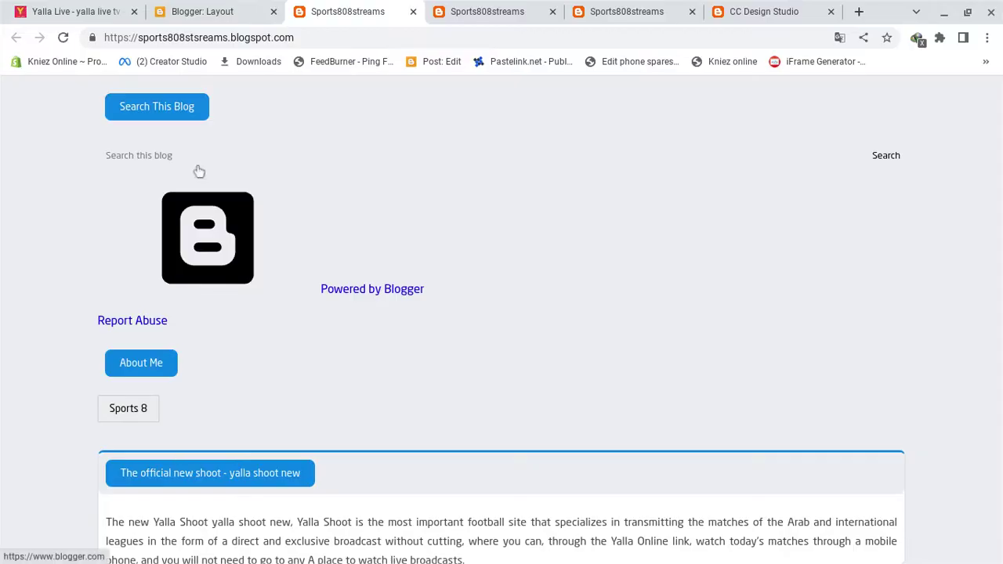
pyautogui.click(253, 6)
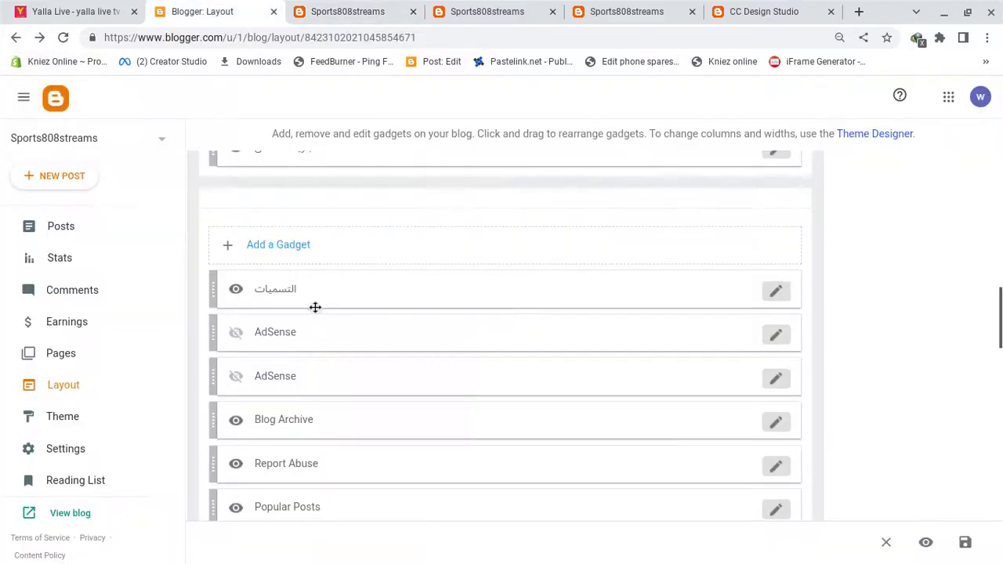
pyautogui.scroll(-2, 561, 381)
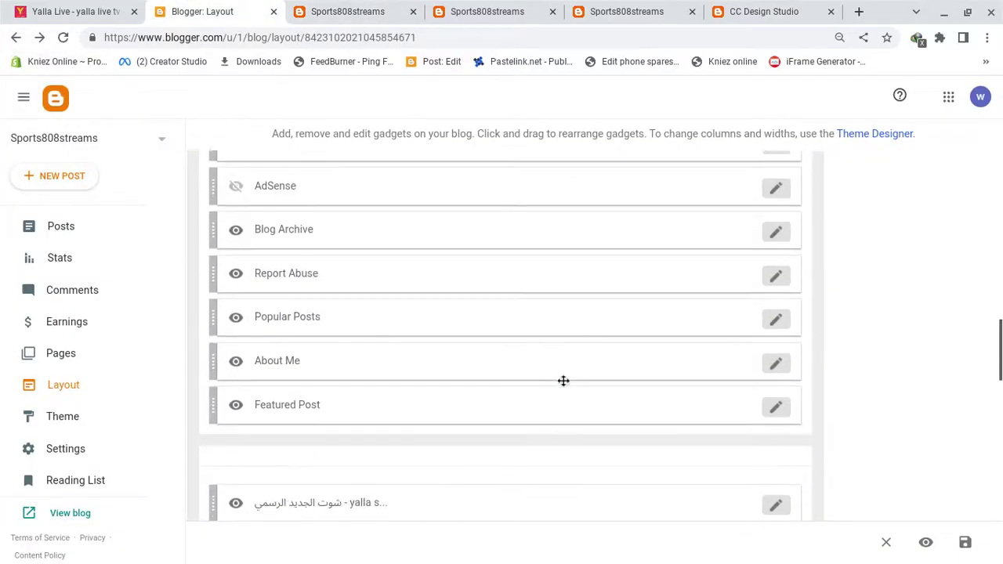
pyautogui.click(776, 233)
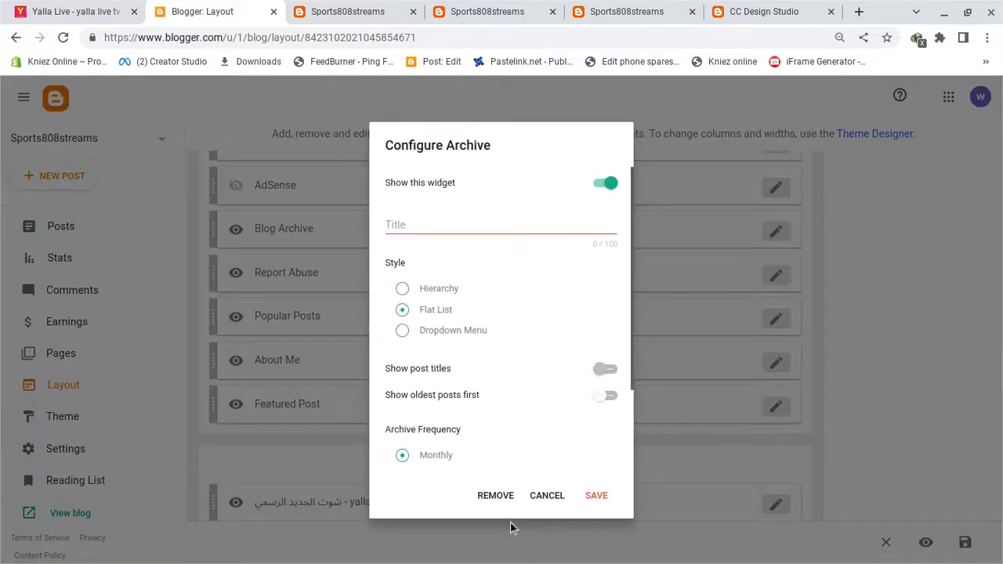
pyautogui.click(499, 507)
pyautogui.click(604, 359)
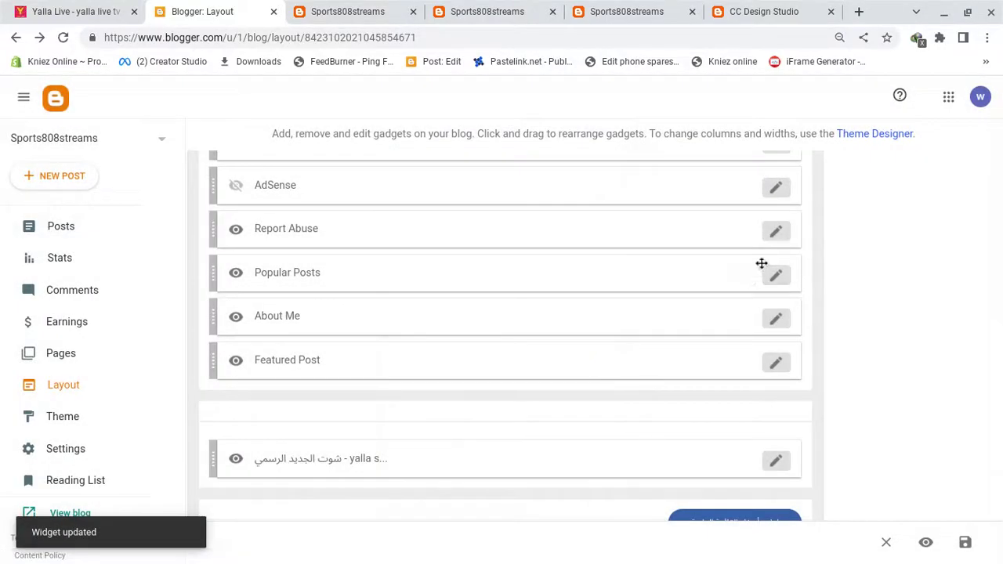
# Remove the Report Abuse gadget from the layout and confirm its removal
pyautogui.click(774, 237)
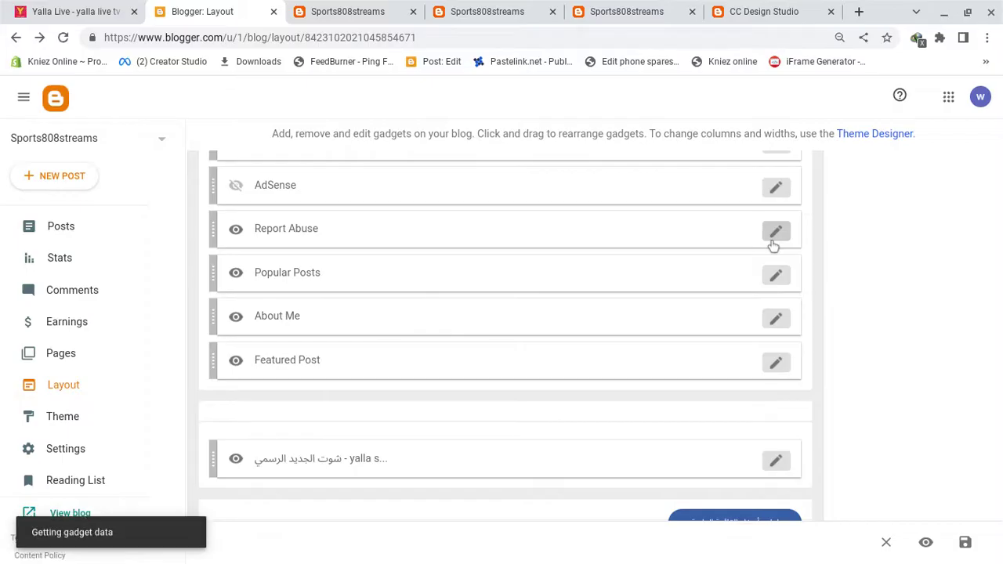
pyautogui.click(506, 386)
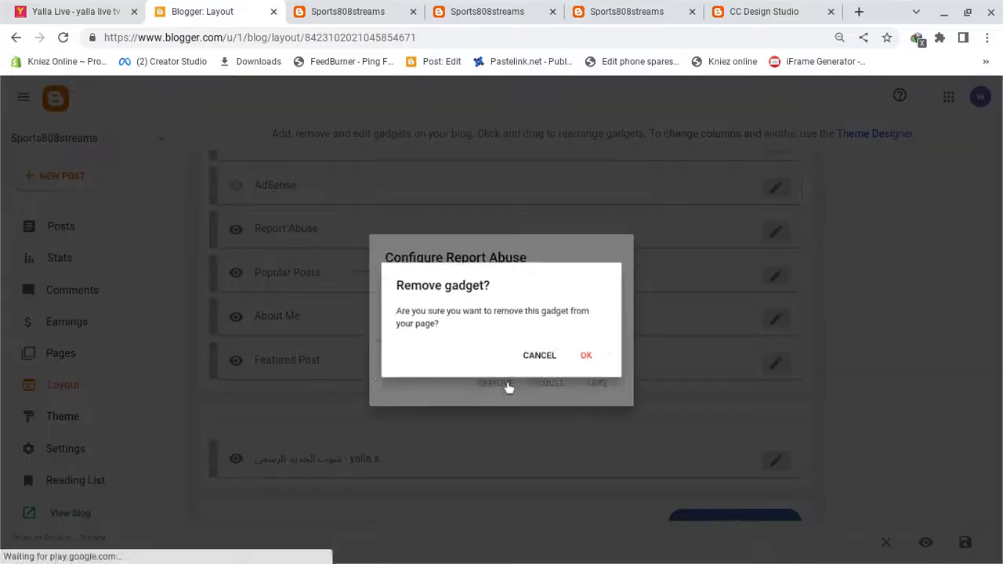
pyautogui.click(593, 359)
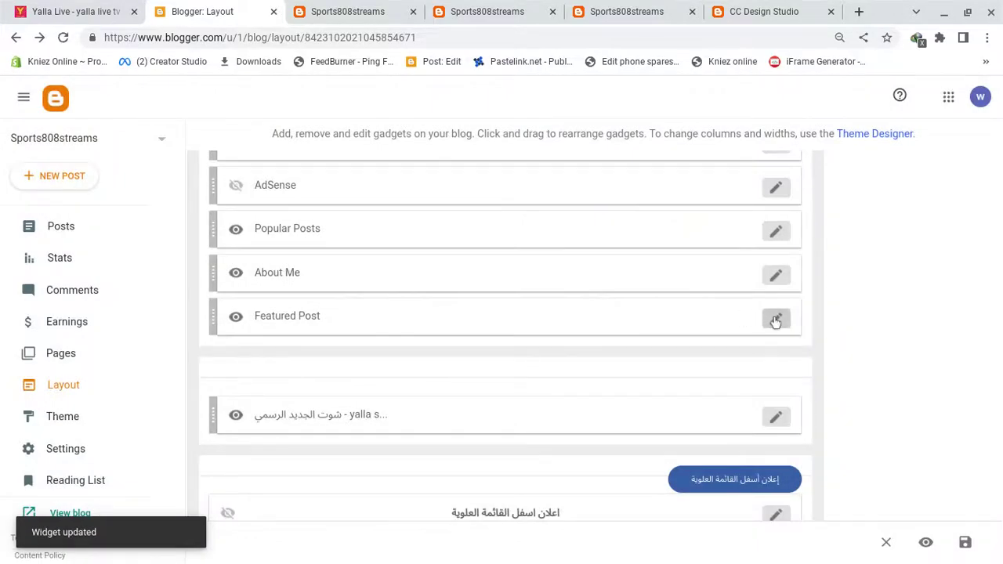
pyautogui.click(775, 320)
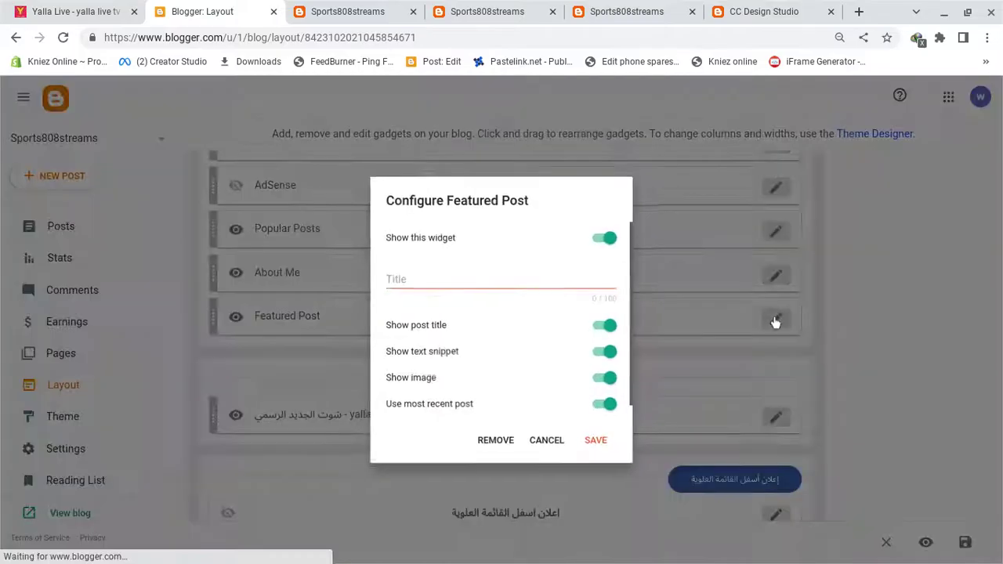
pyautogui.click(516, 447)
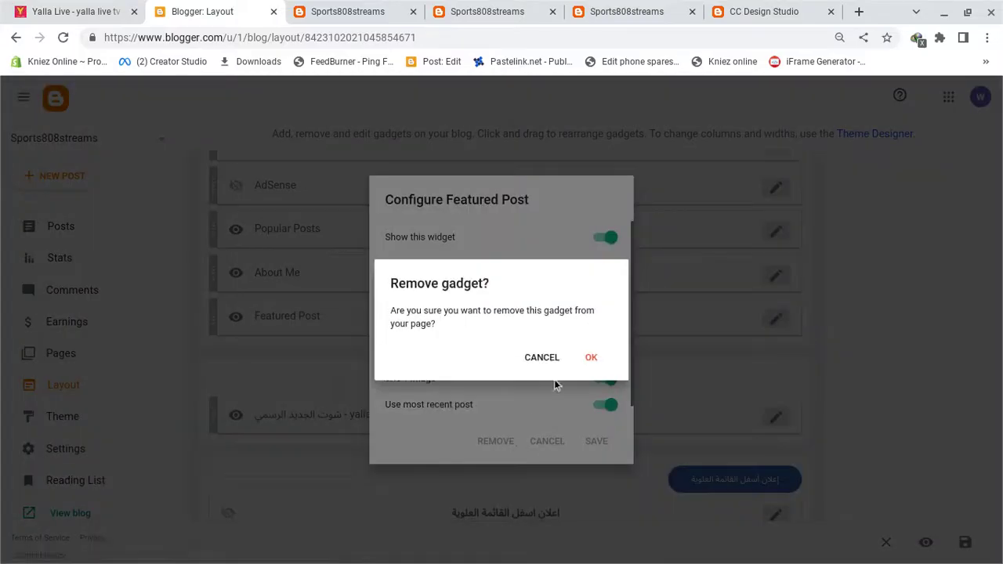
pyautogui.click(546, 359)
pyautogui.click(546, 443)
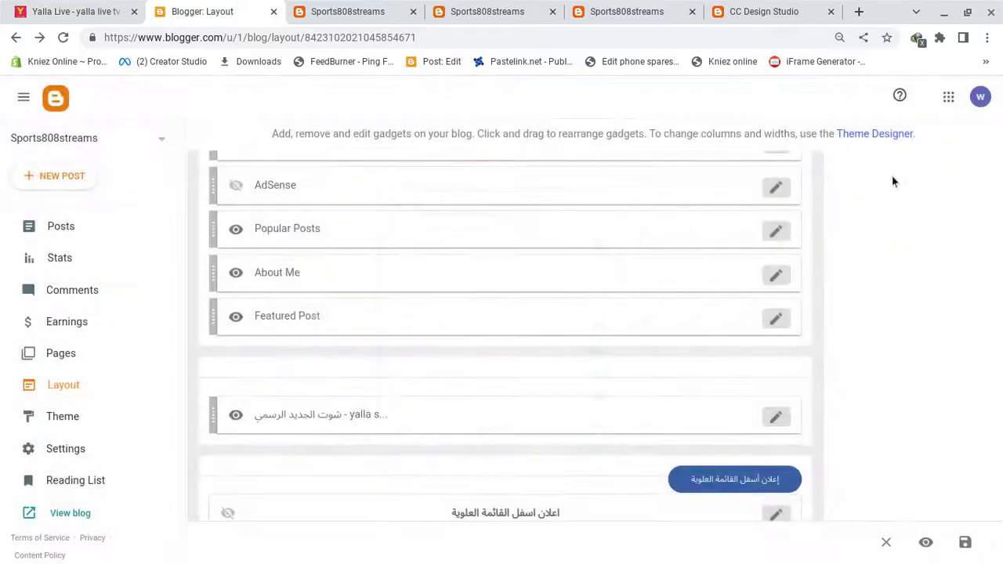
# Remove the About Me profile gadget from the layout and confirm its removal
pyautogui.click(776, 275)
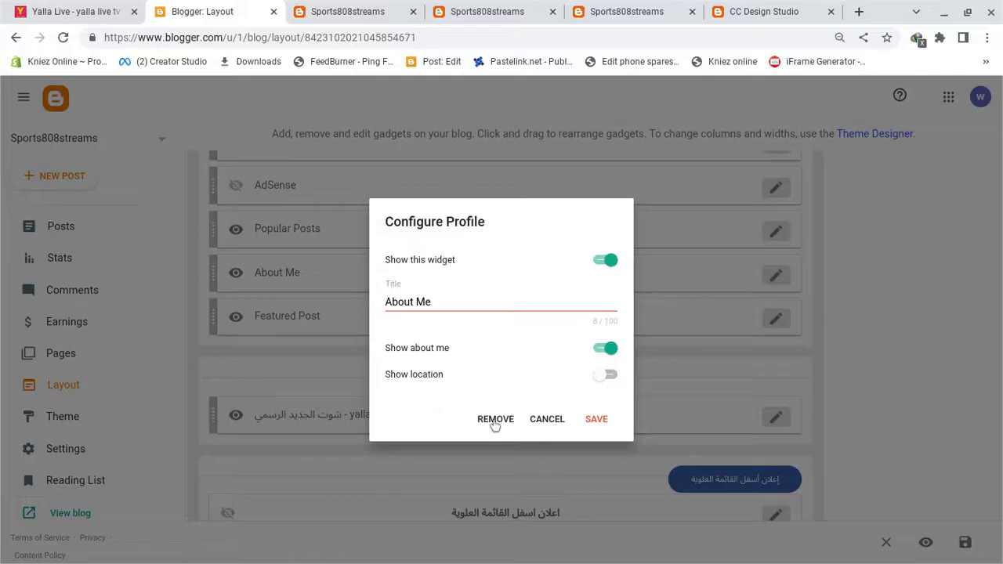
pyautogui.click(493, 419)
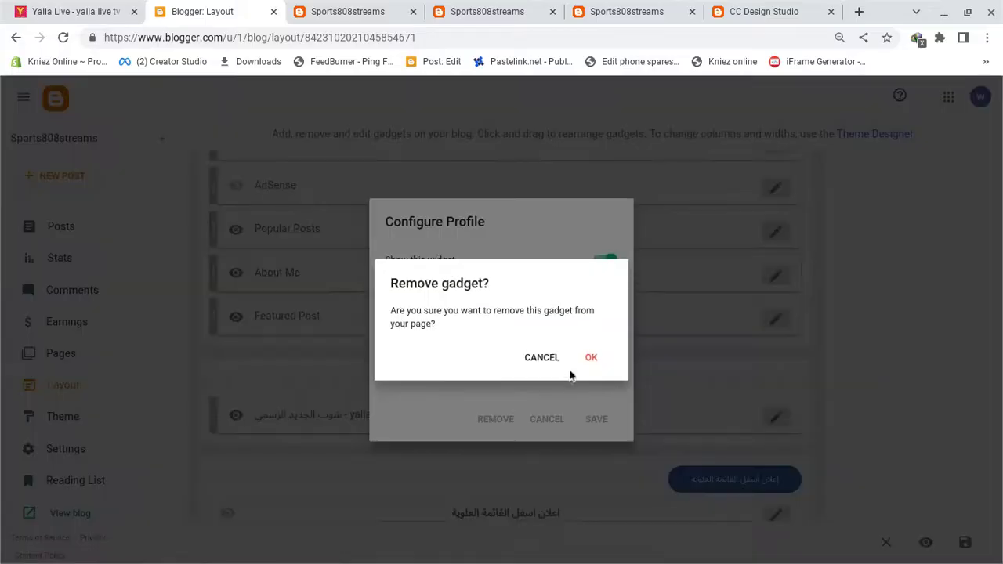
pyautogui.click(583, 365)
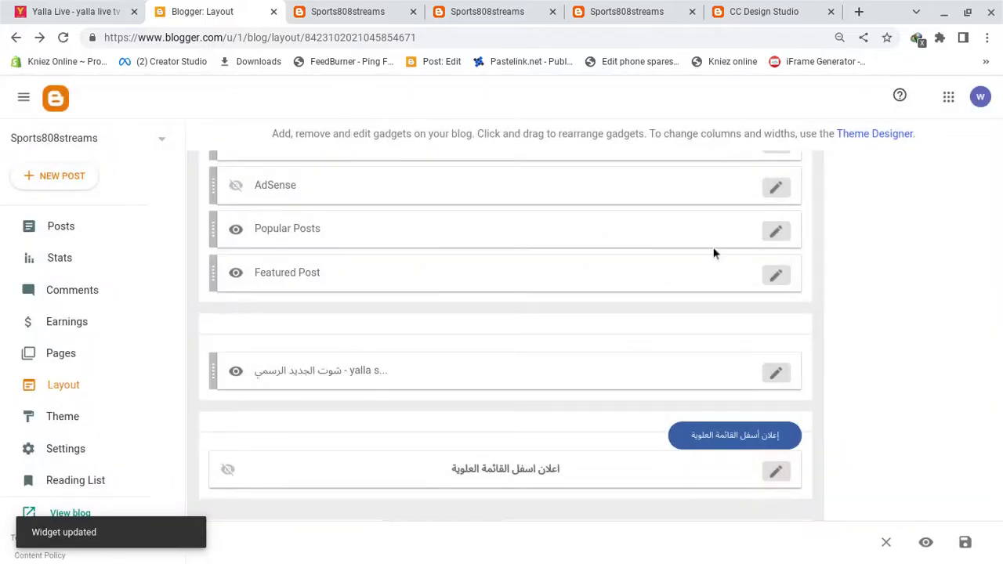
# Remove the Popular Posts gadget from the layout and confirm its removal
pyautogui.click(777, 232)
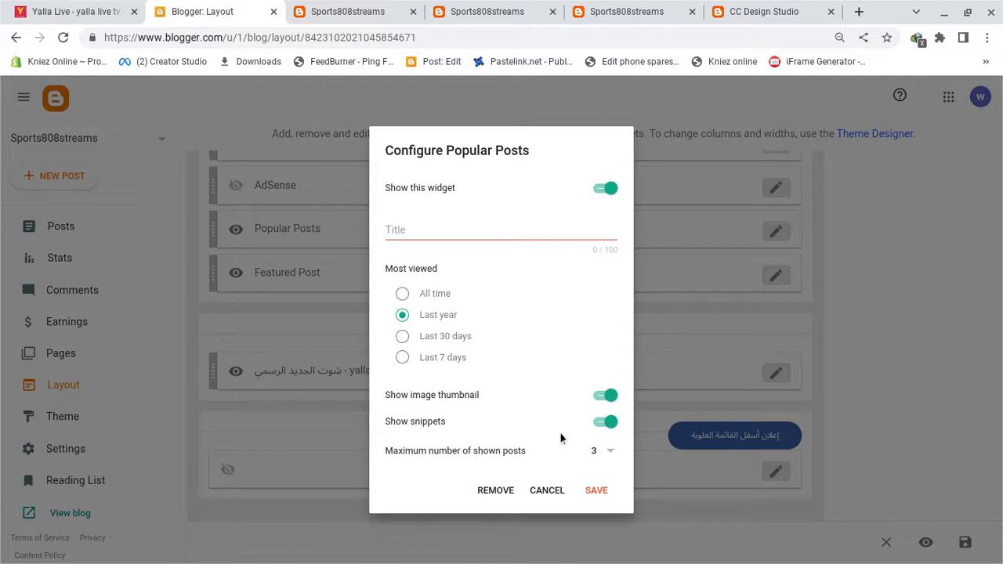
pyautogui.click(587, 450)
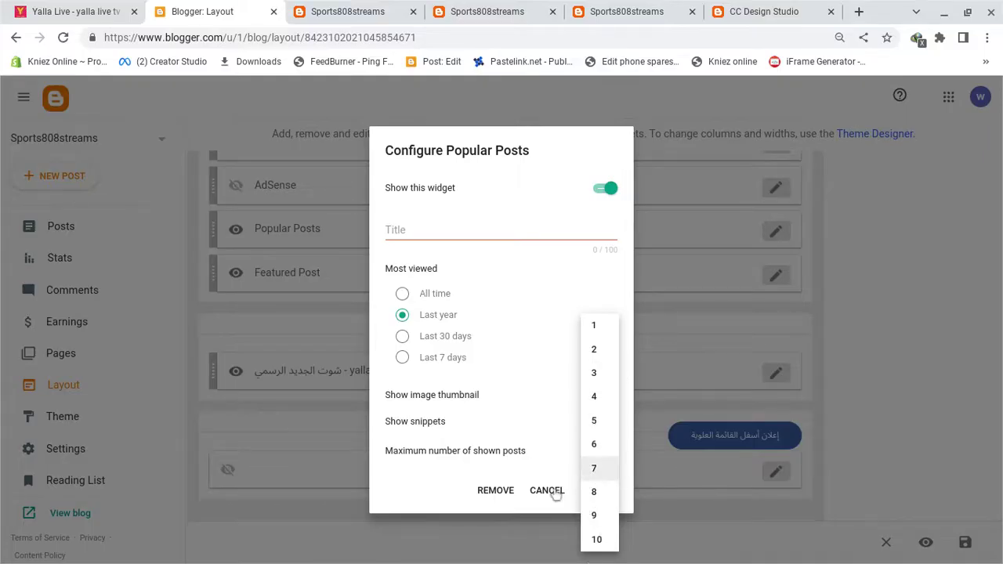
pyautogui.click(481, 493)
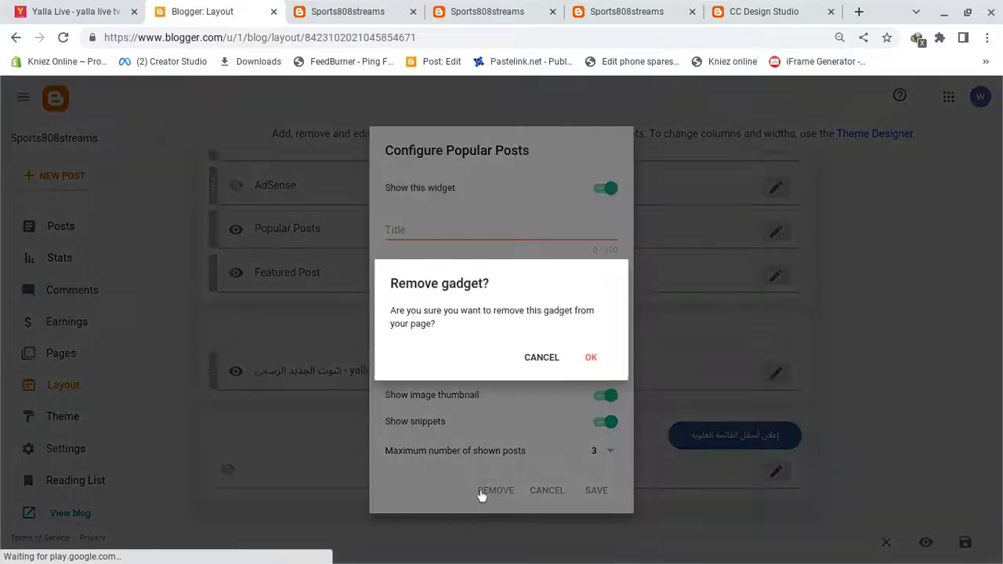
pyautogui.click(594, 360)
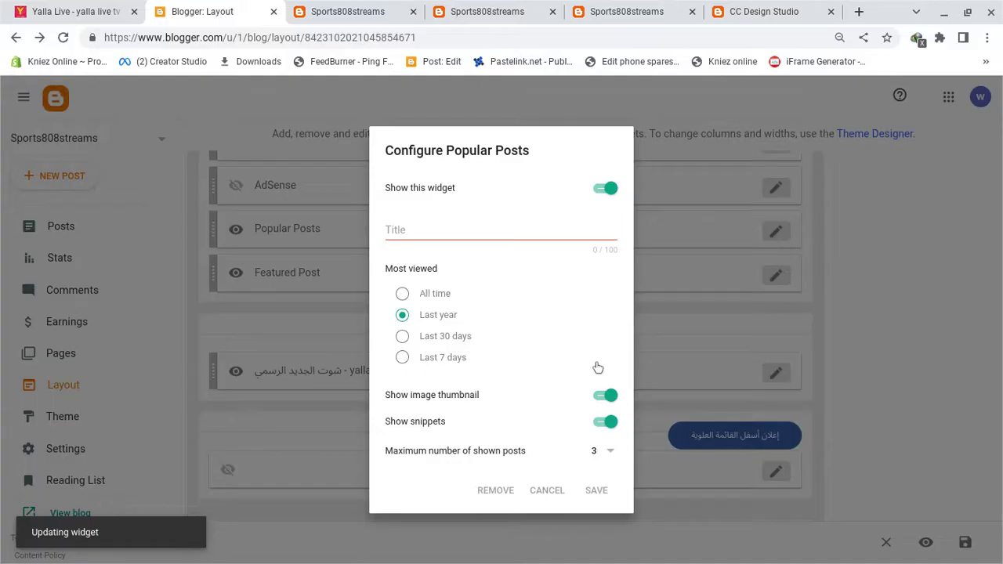
# Review the remaining layout gadgets from the settings section down to the footer and reload the published blog
pyautogui.scroll(5, 601, 398)
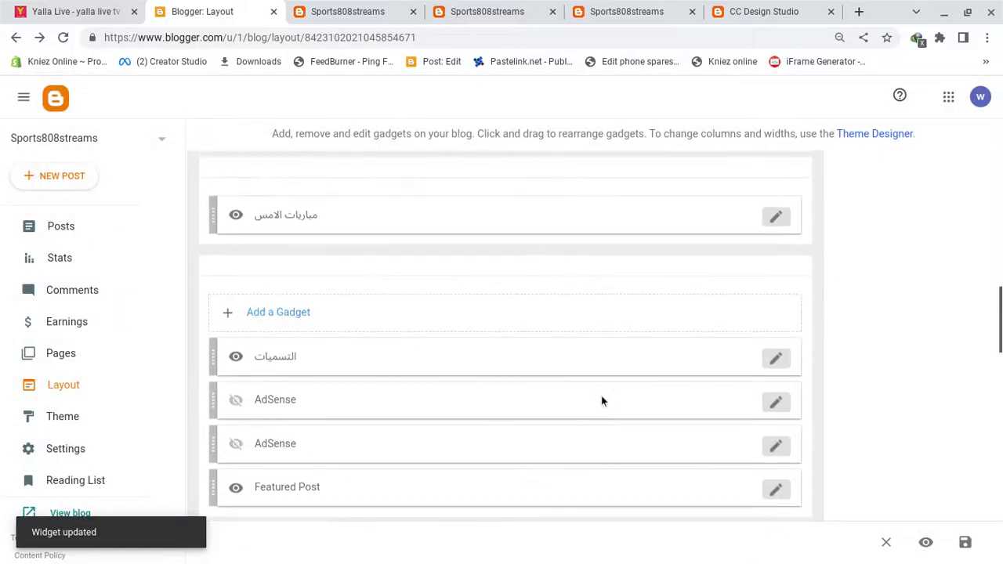
pyautogui.scroll(10, 601, 401)
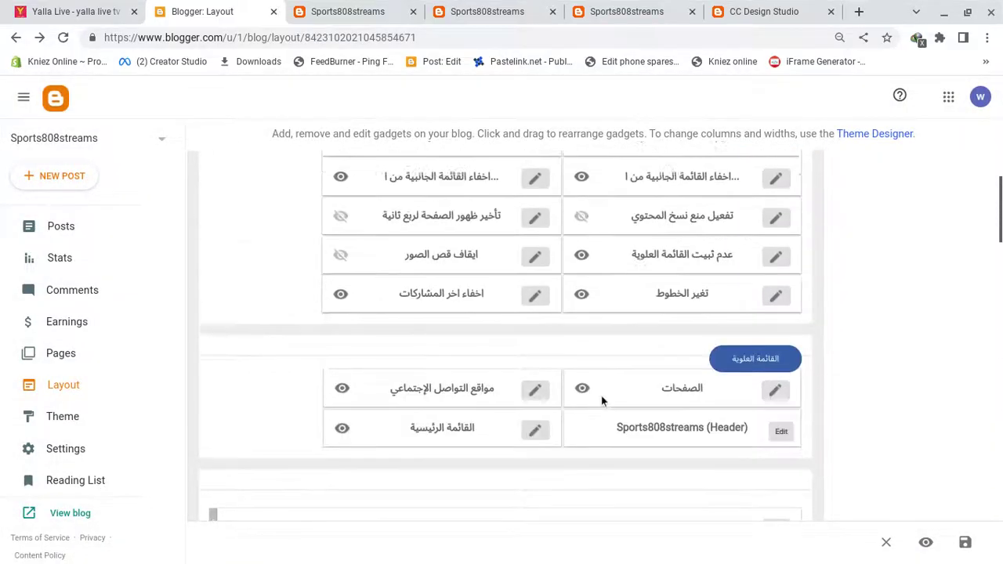
pyautogui.scroll(2, 600, 395)
pyautogui.scroll(-10, 600, 395)
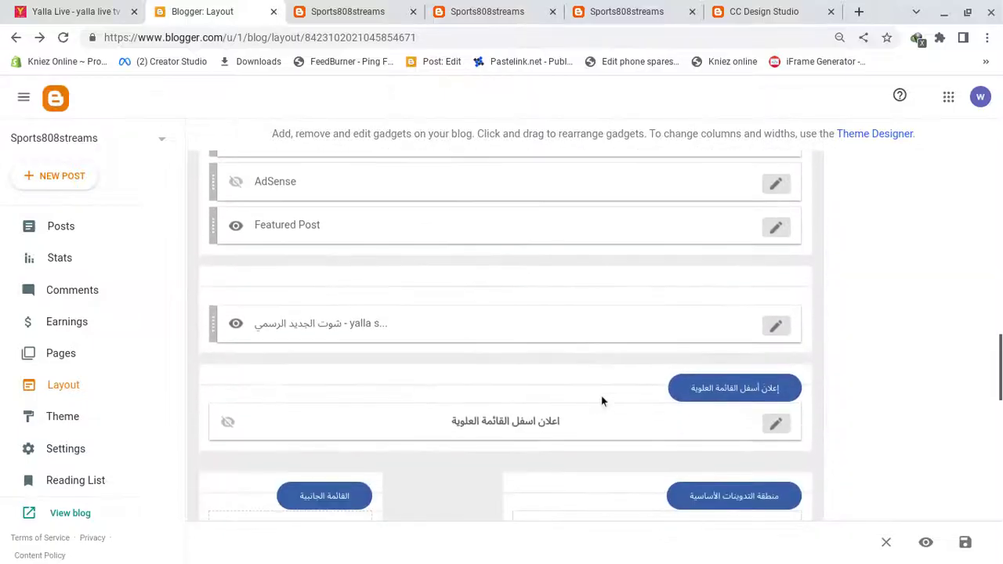
pyautogui.scroll(-10, 601, 399)
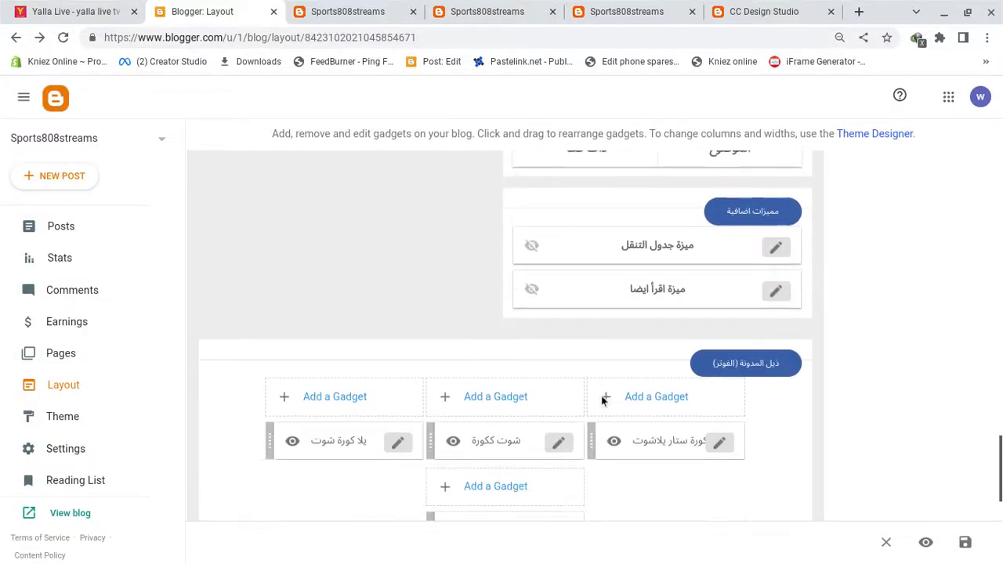
pyautogui.scroll(-1, 601, 396)
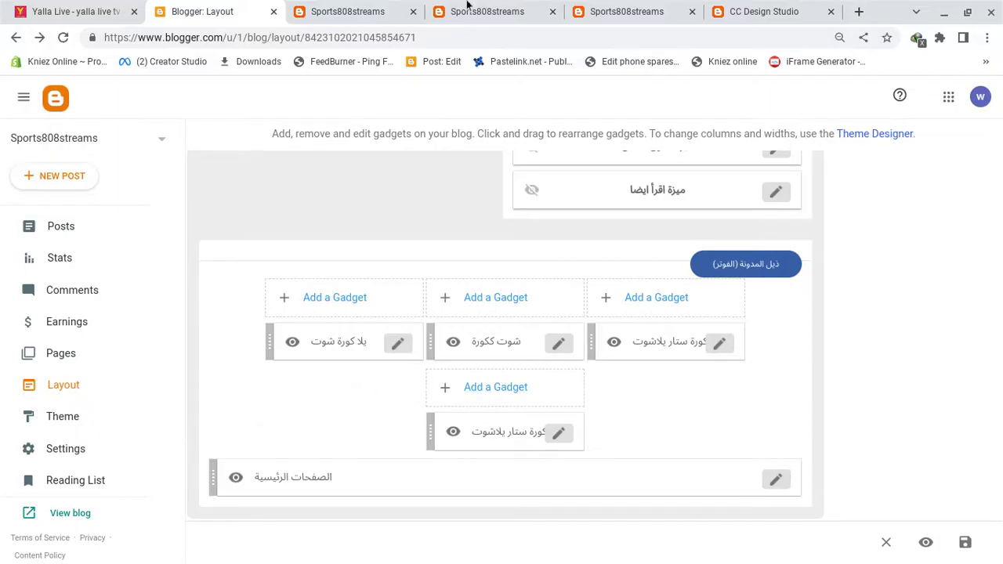
pyautogui.click(363, 5)
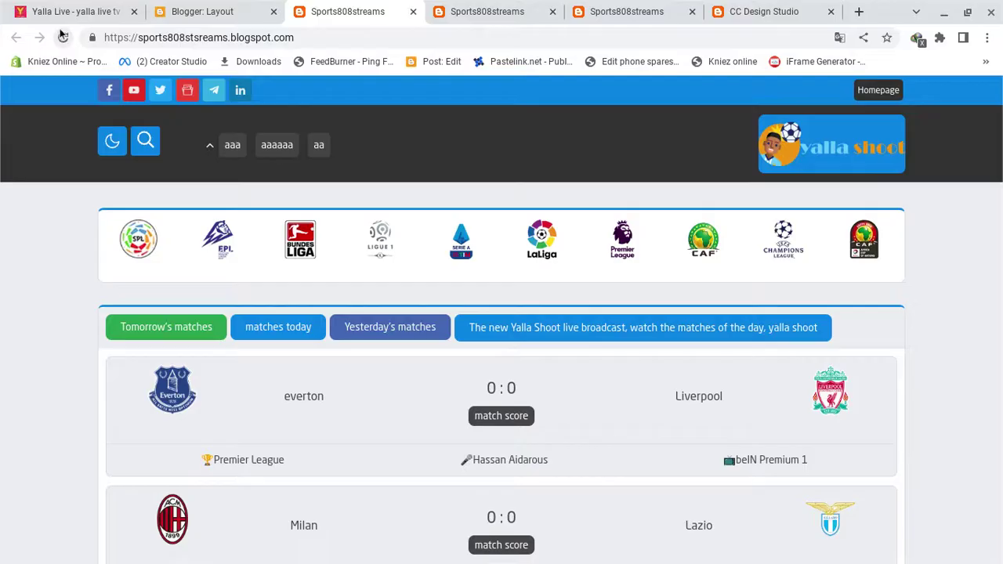
pyautogui.click(63, 37)
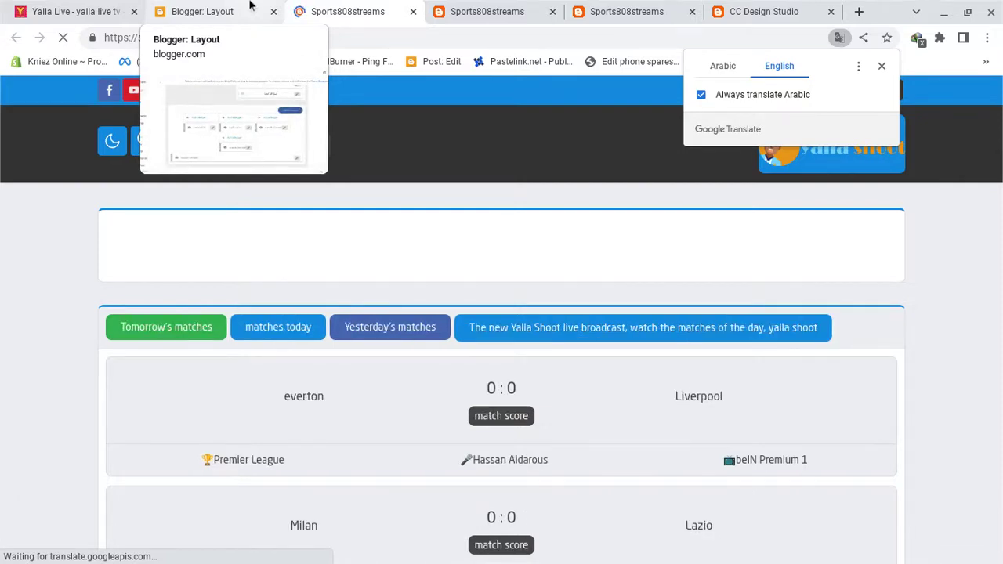
# Restore the Sports808streams blog theme from the file Working yalla.xml in the Downloads folder
pyautogui.click(251, 8)
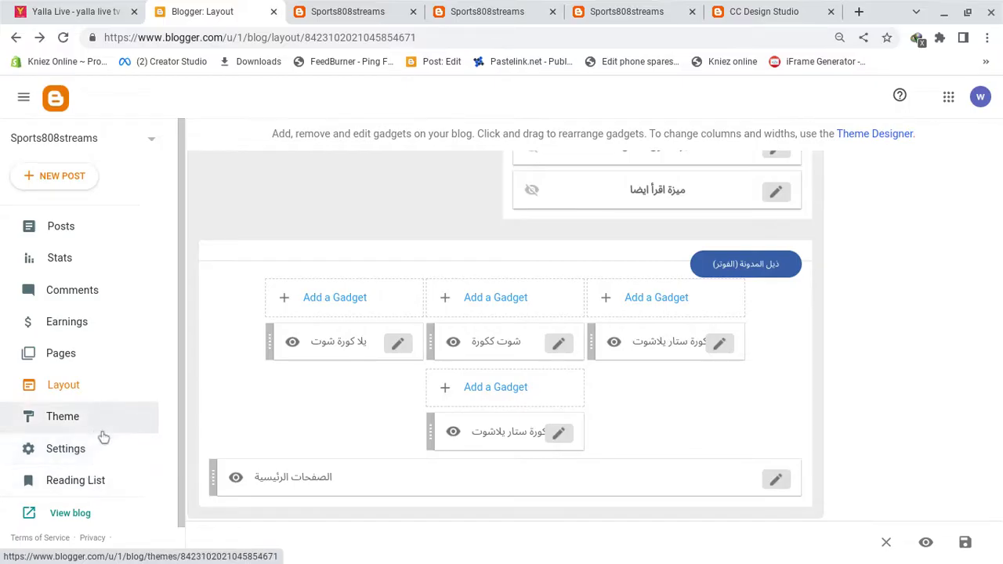
pyautogui.click(95, 430)
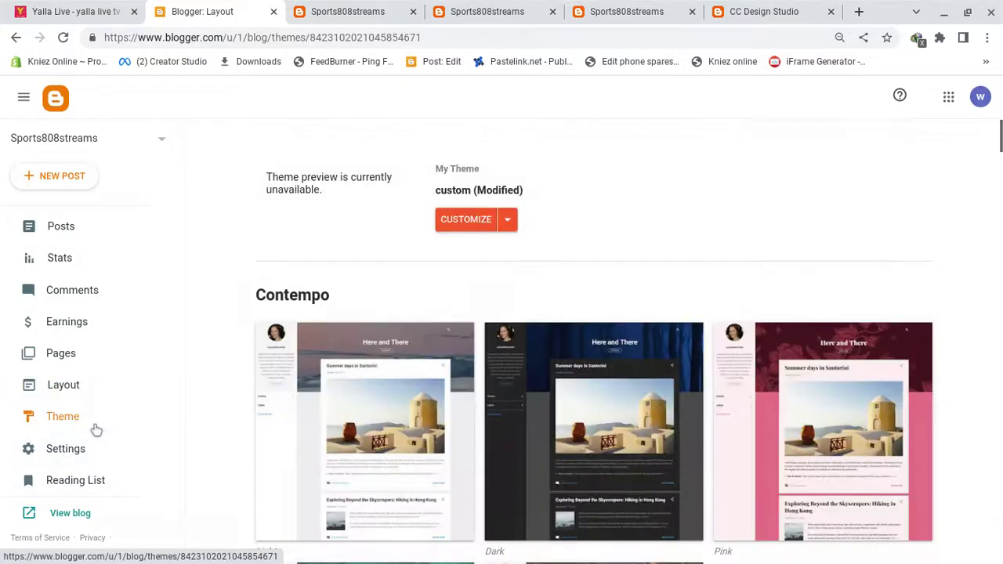
pyautogui.click(508, 222)
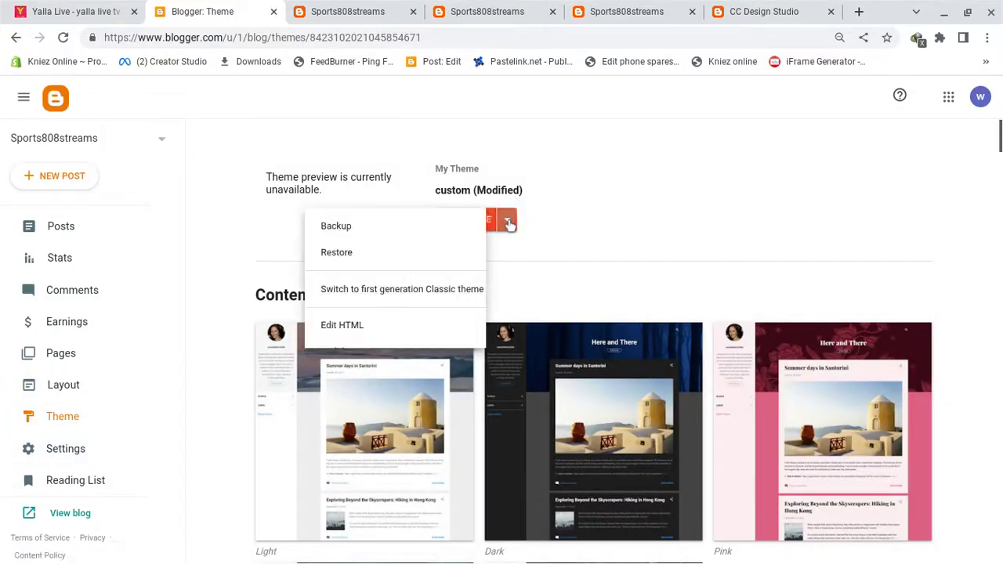
pyautogui.click(441, 268)
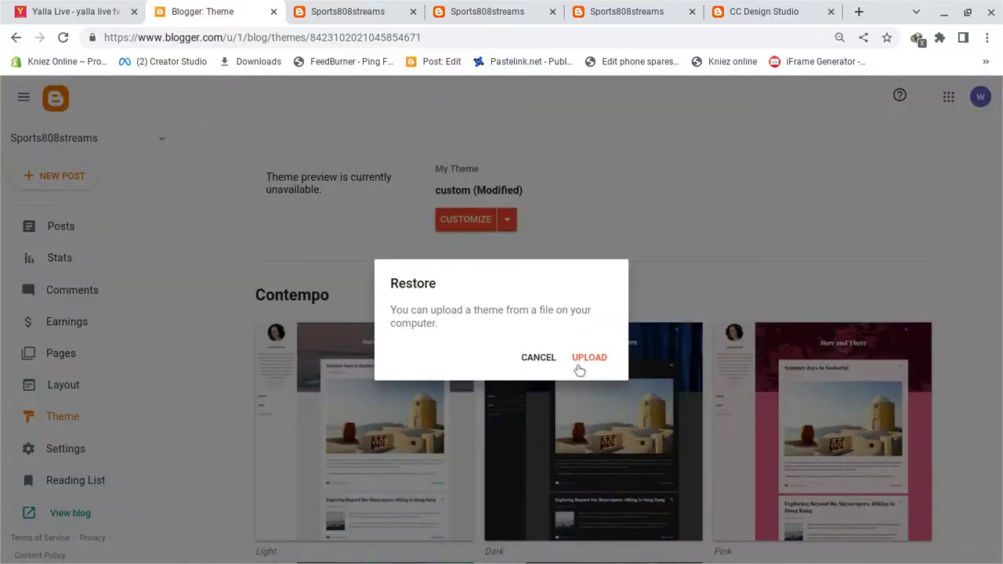
pyautogui.click(578, 362)
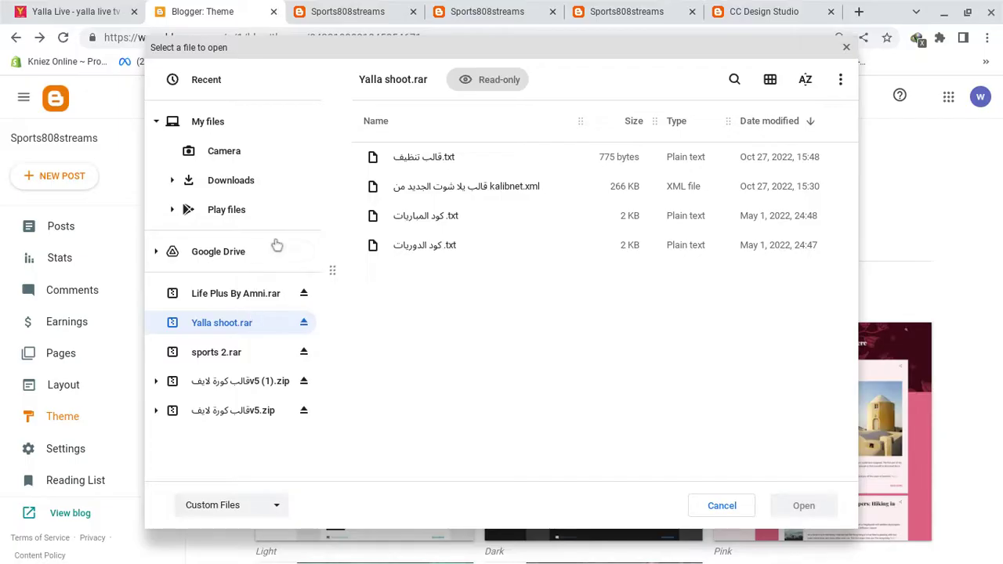
pyautogui.click(261, 185)
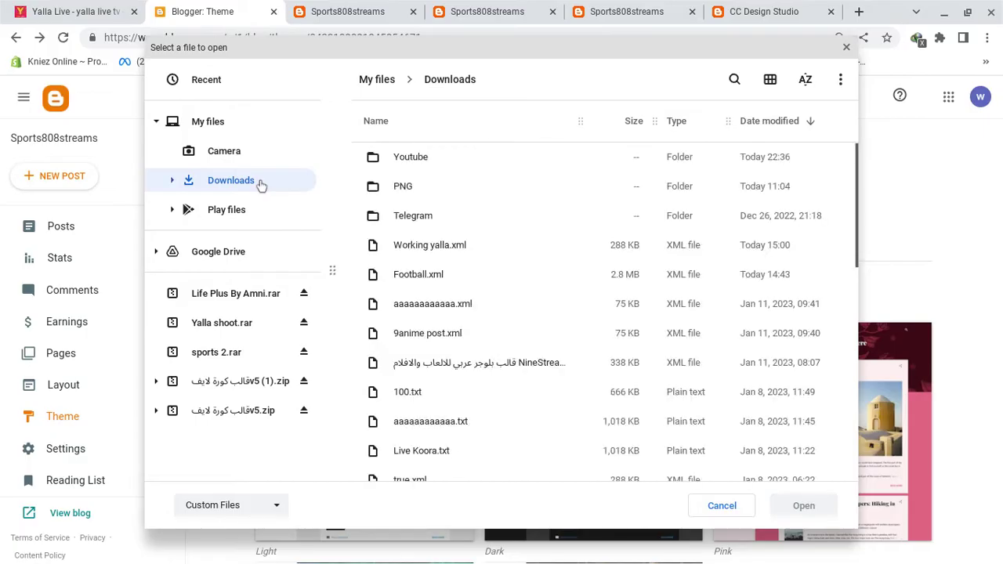
pyautogui.doubleClick(440, 244)
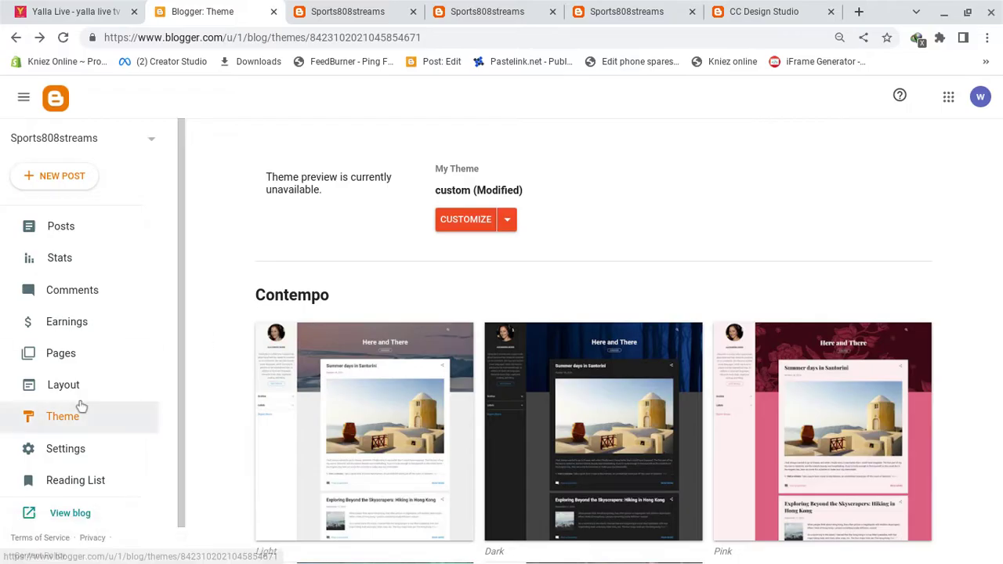
# Reload the published blog and examine its match list from the header down to the site description
pyautogui.click(71, 513)
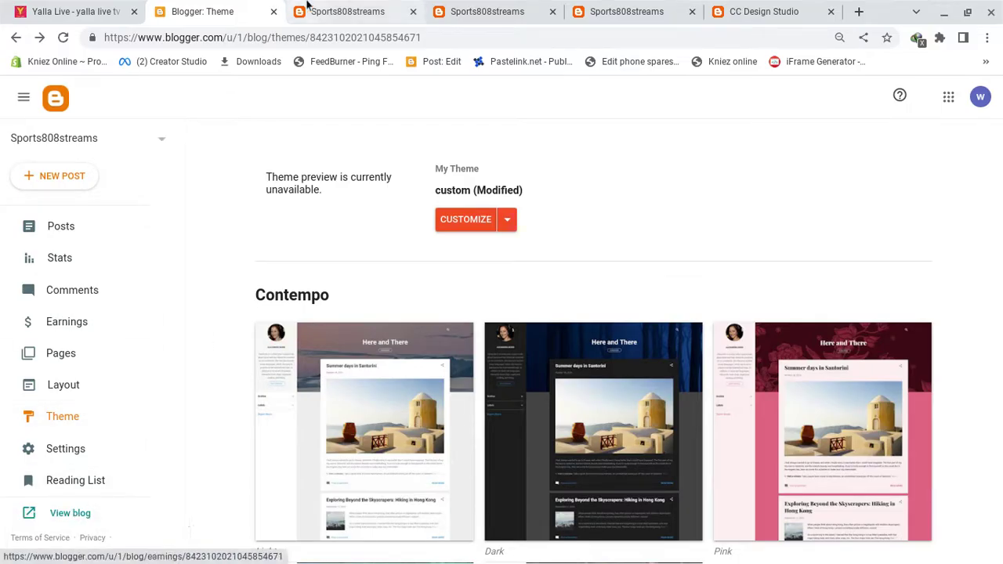
pyautogui.click(346, 10)
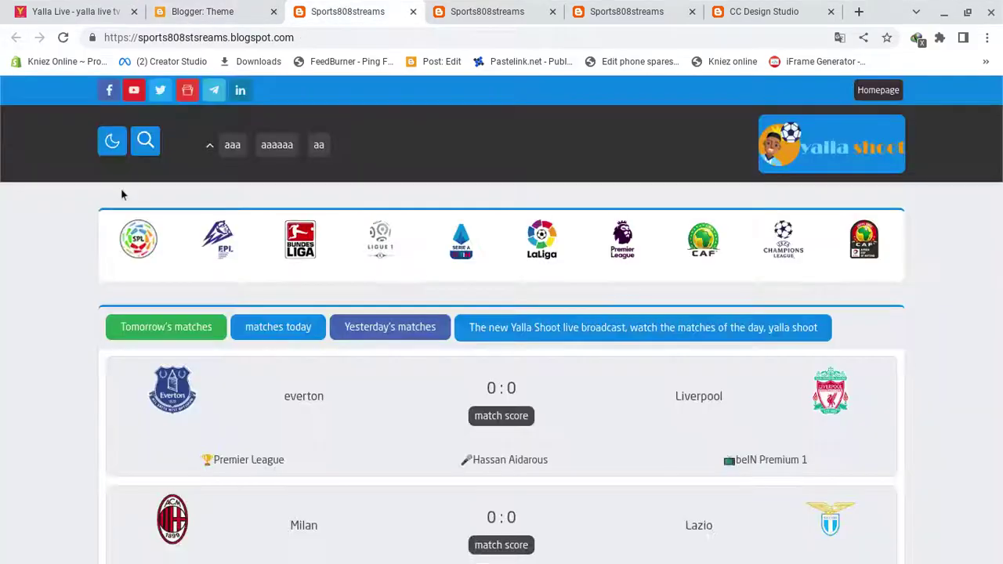
pyautogui.click(64, 40)
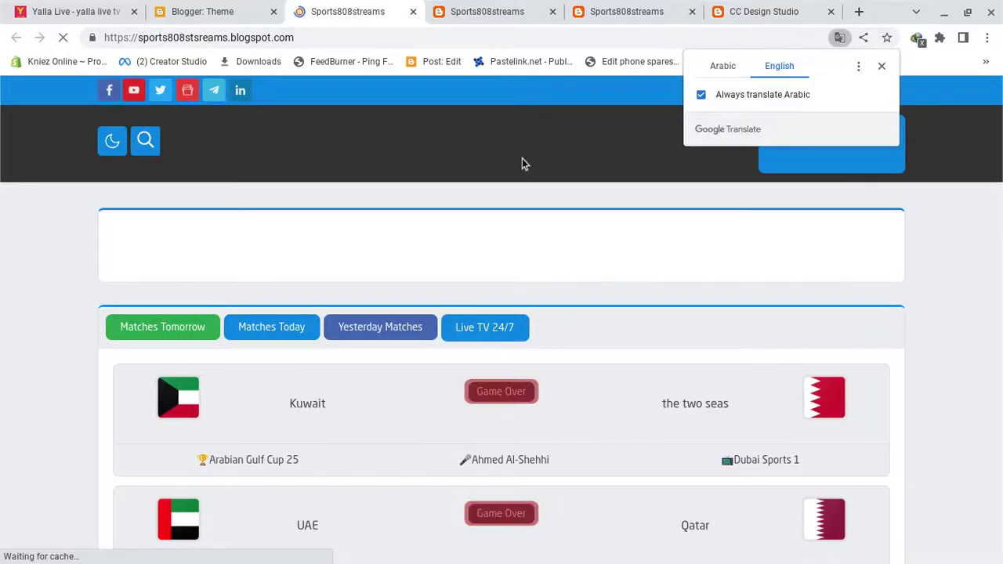
pyautogui.click(882, 66)
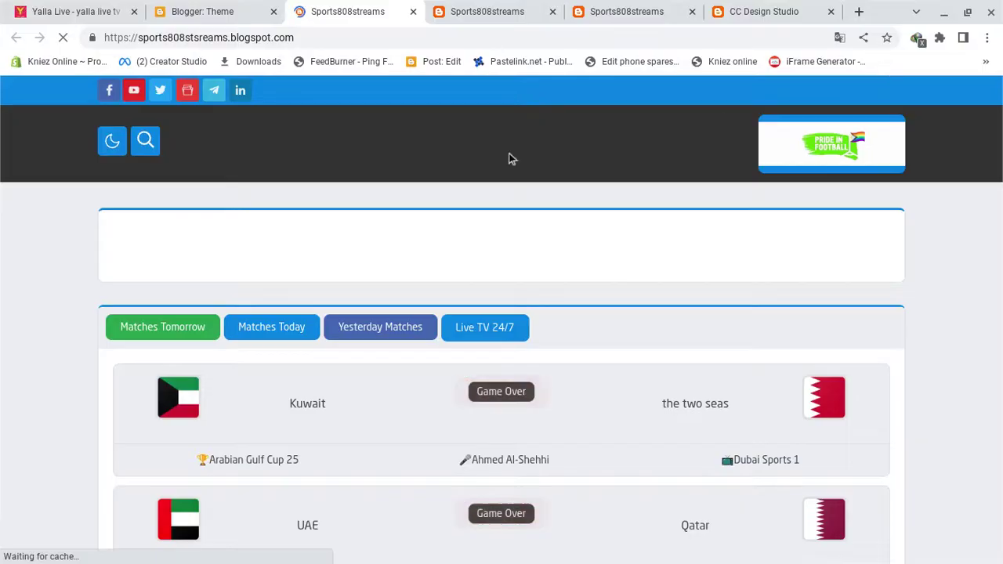
pyautogui.scroll(-2, 510, 156)
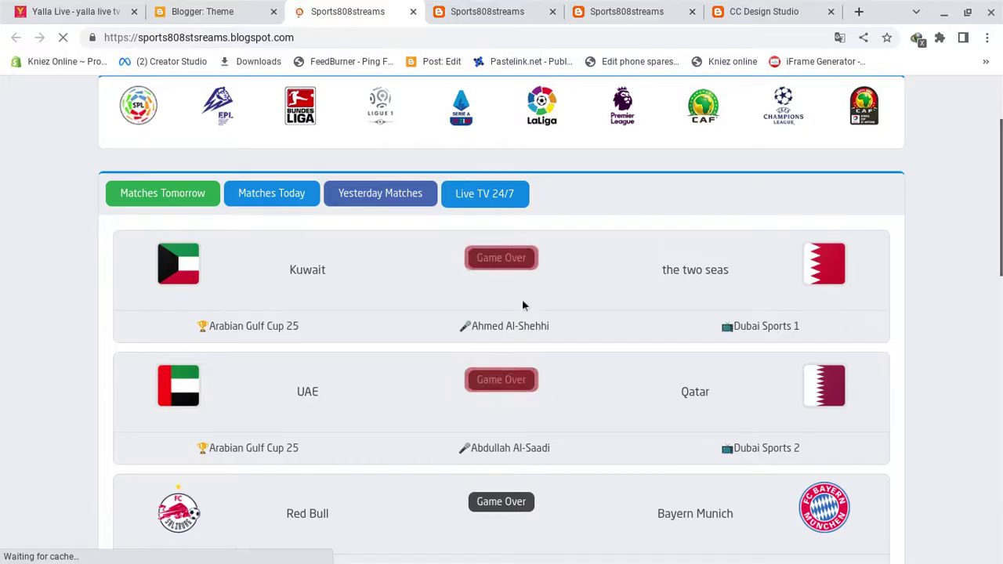
pyautogui.scroll(-3, 541, 306)
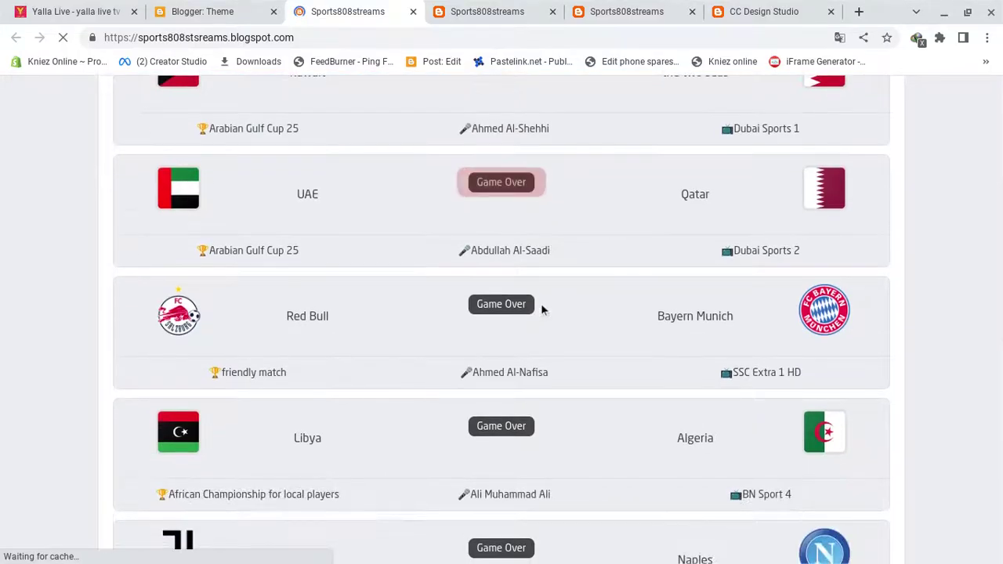
pyautogui.scroll(-3, 541, 310)
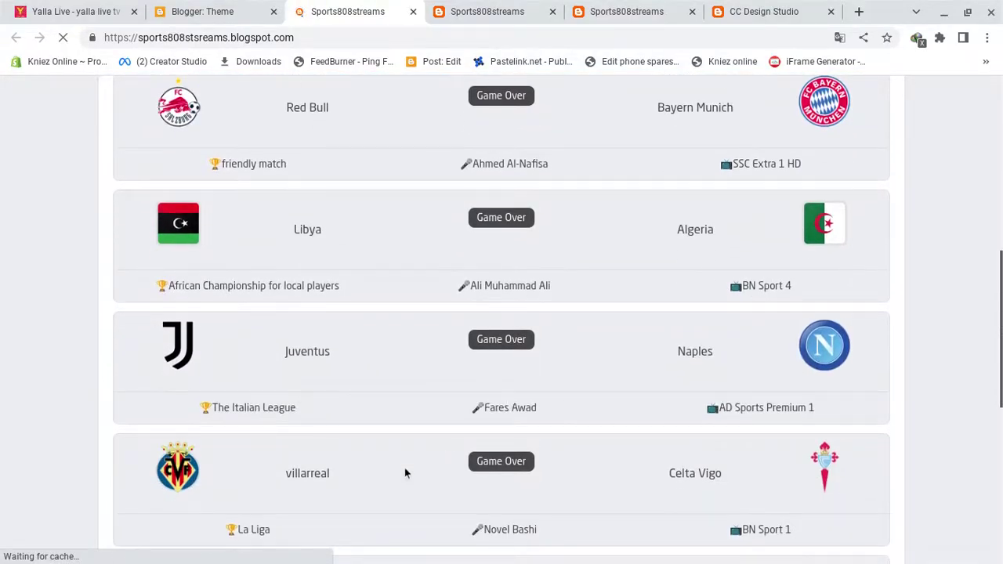
pyautogui.scroll(-3, 404, 470)
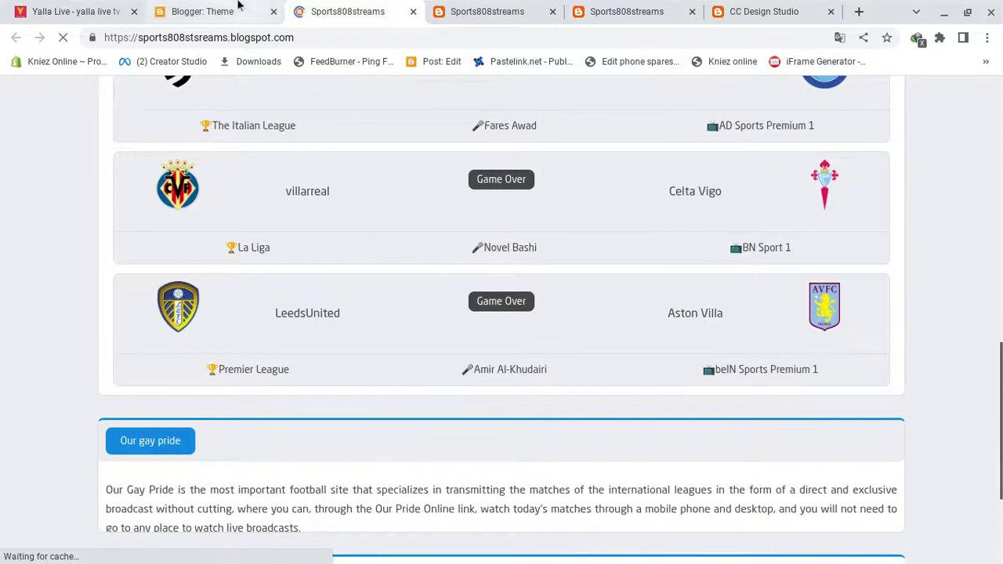
# Open the matches today gadget from the blog layout and inspect its HTML content
pyautogui.click(235, 11)
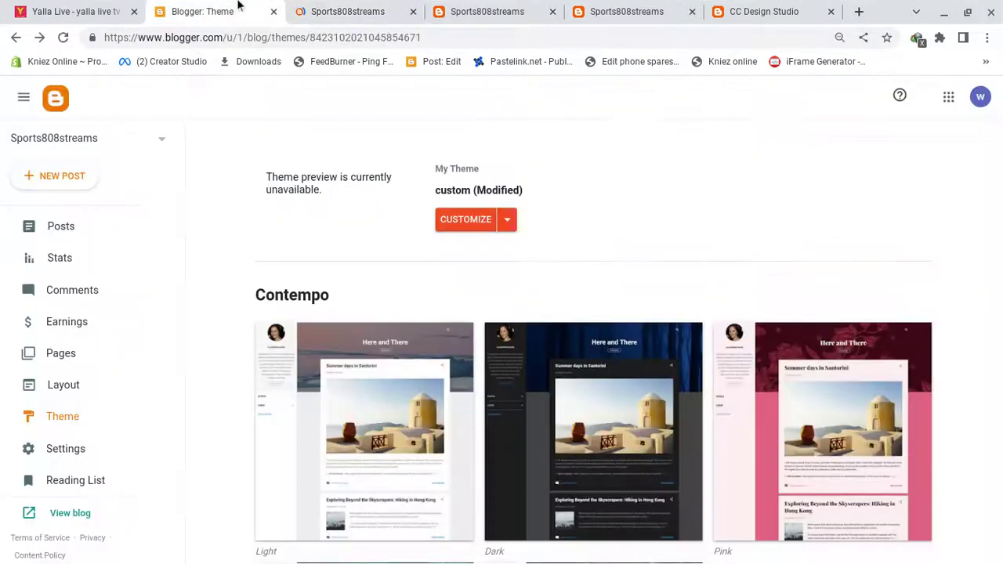
pyautogui.click(99, 392)
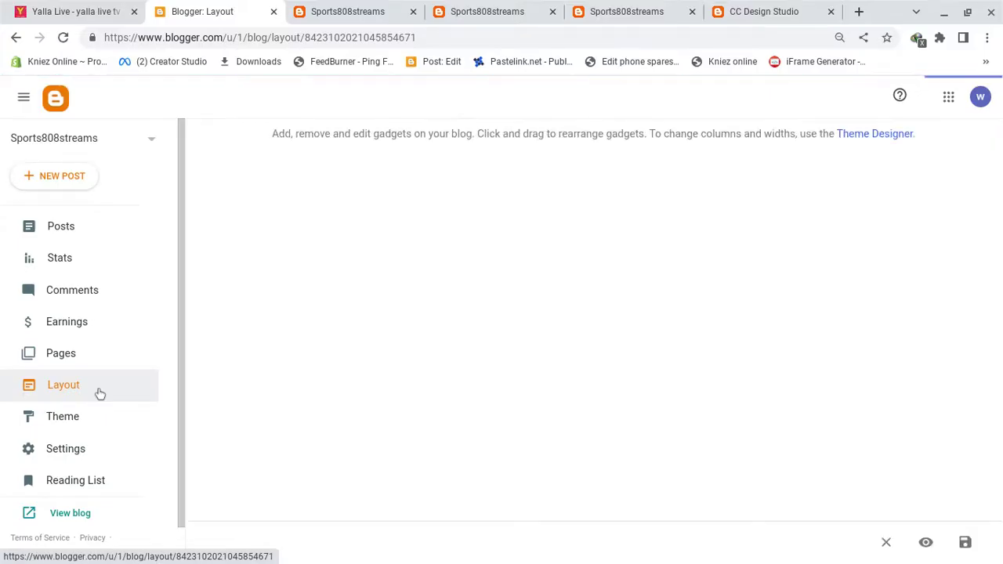
pyautogui.scroll(-1, 553, 347)
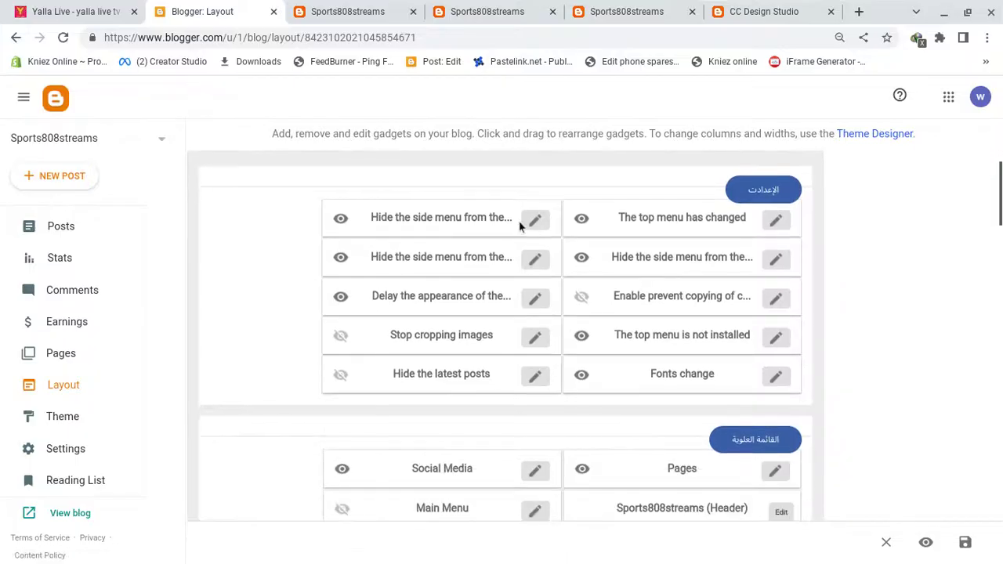
pyautogui.scroll(-5, 644, 352)
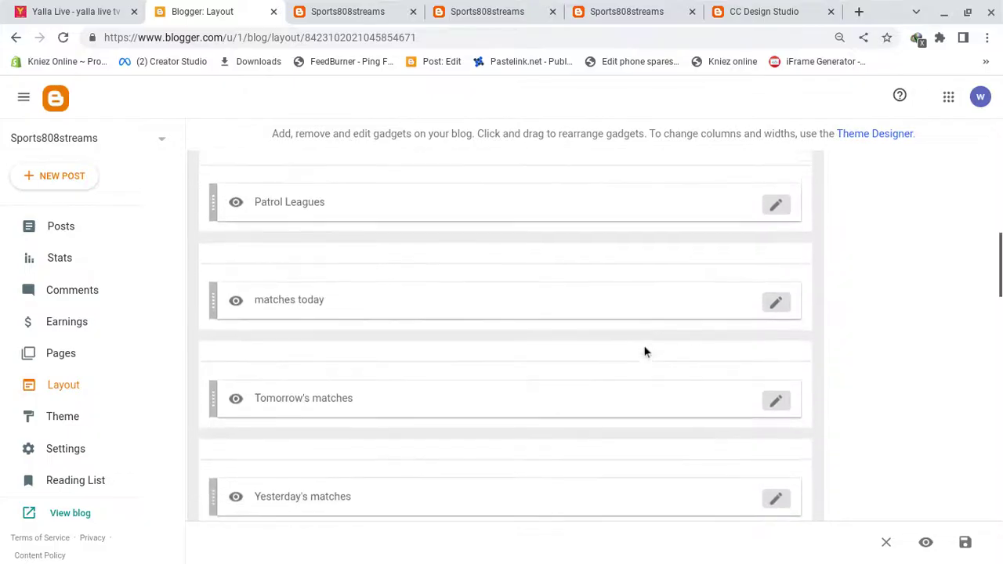
pyautogui.scroll(2, 644, 352)
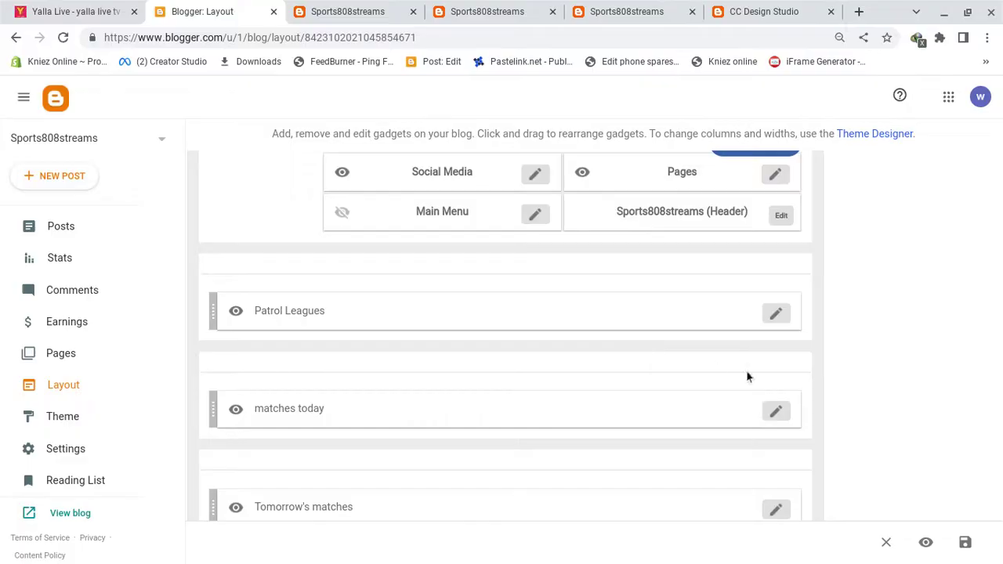
pyautogui.click(777, 411)
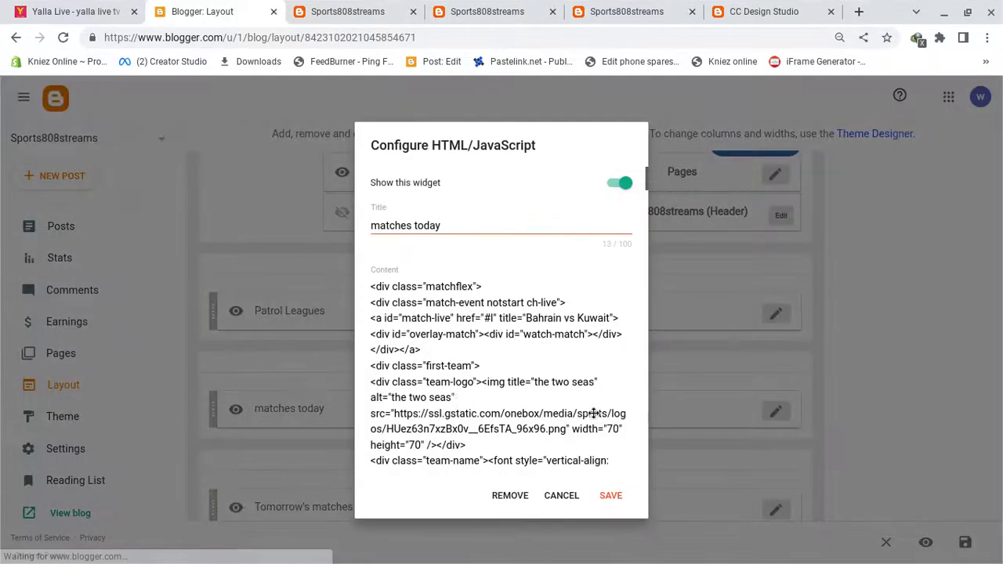
pyautogui.scroll(-1, 437, 394)
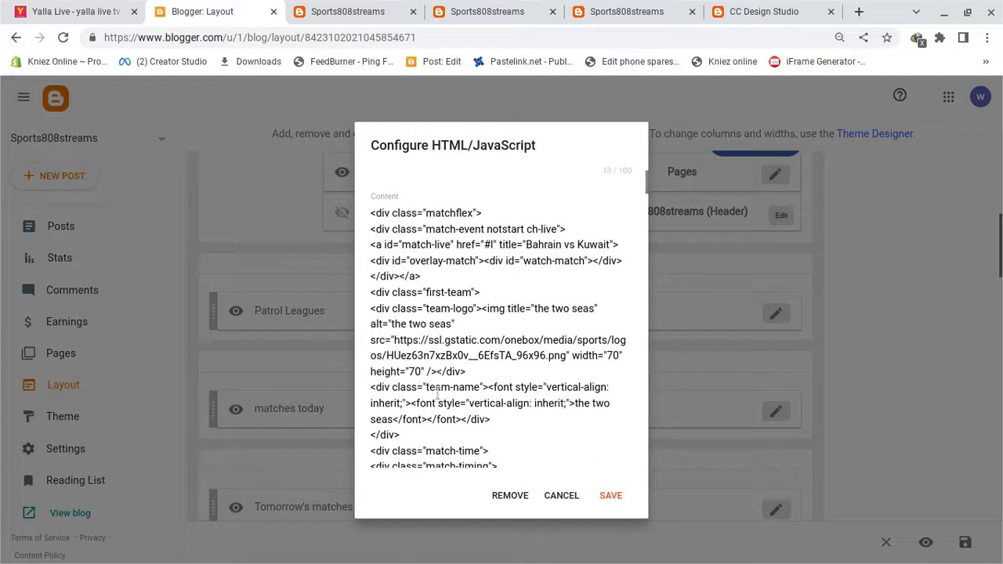
# Review the match cards on the published blog and visit its Matches Tomorrow page
pyautogui.click(349, 11)
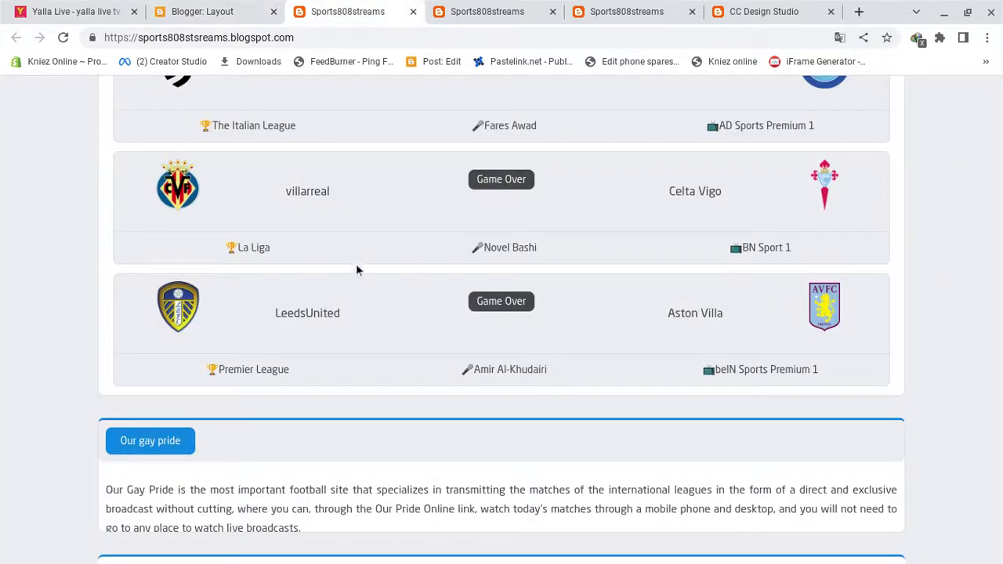
pyautogui.scroll(10, 360, 274)
pyautogui.scroll(-1, 361, 273)
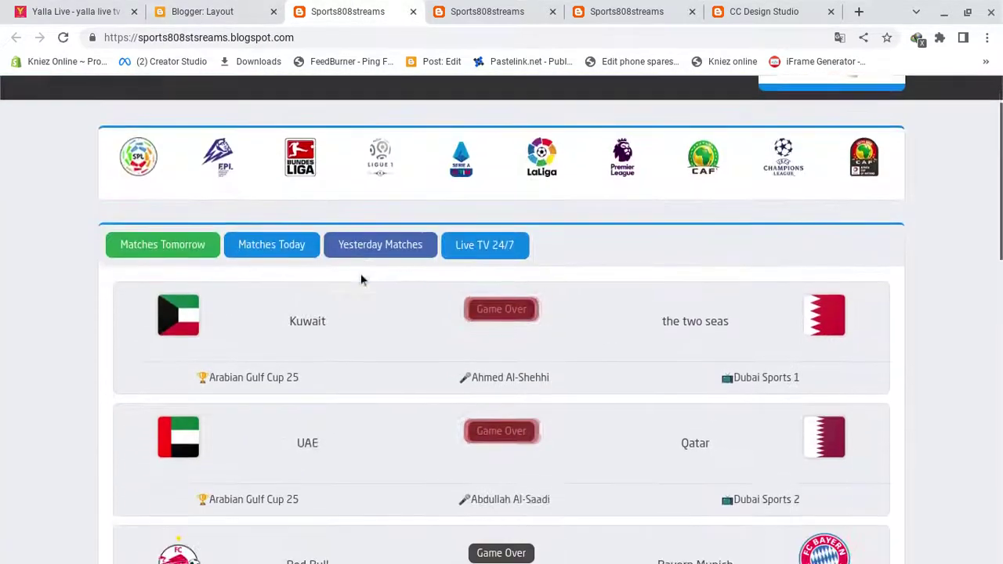
pyautogui.scroll(-10, 360, 280)
pyautogui.scroll(3, 361, 280)
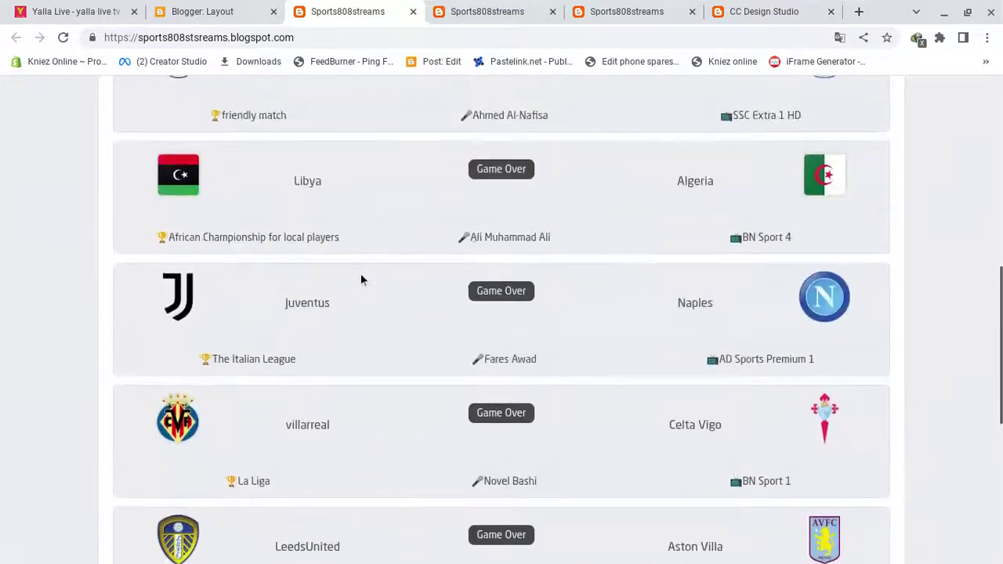
pyautogui.scroll(4, 360, 280)
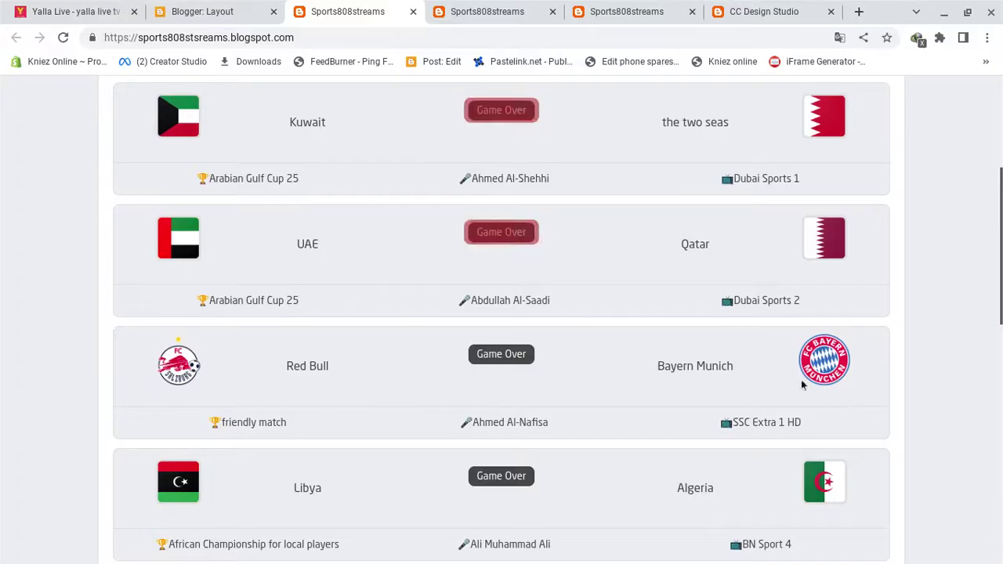
pyautogui.scroll(4, 743, 328)
pyautogui.scroll(-5, 648, 440)
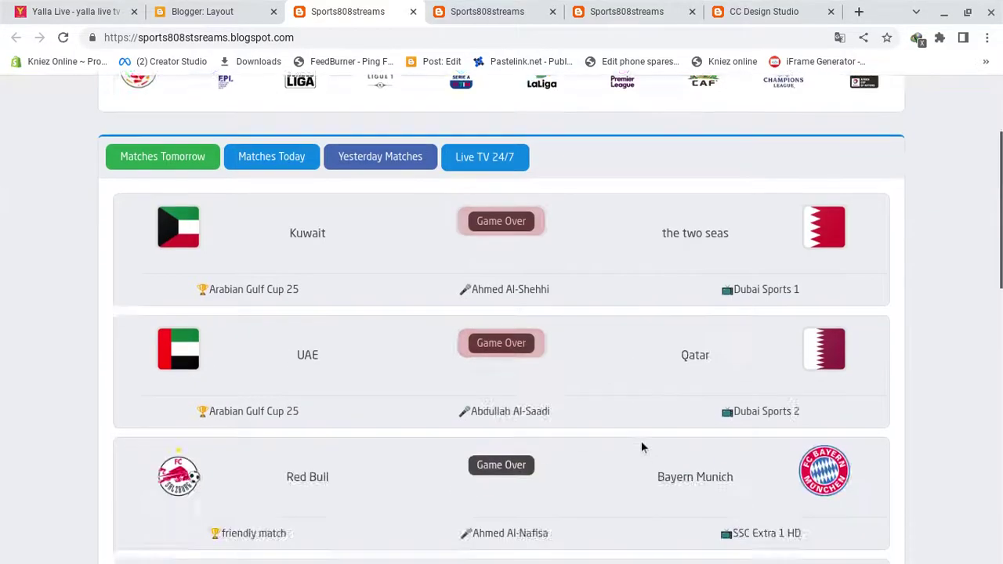
pyautogui.scroll(3, 641, 442)
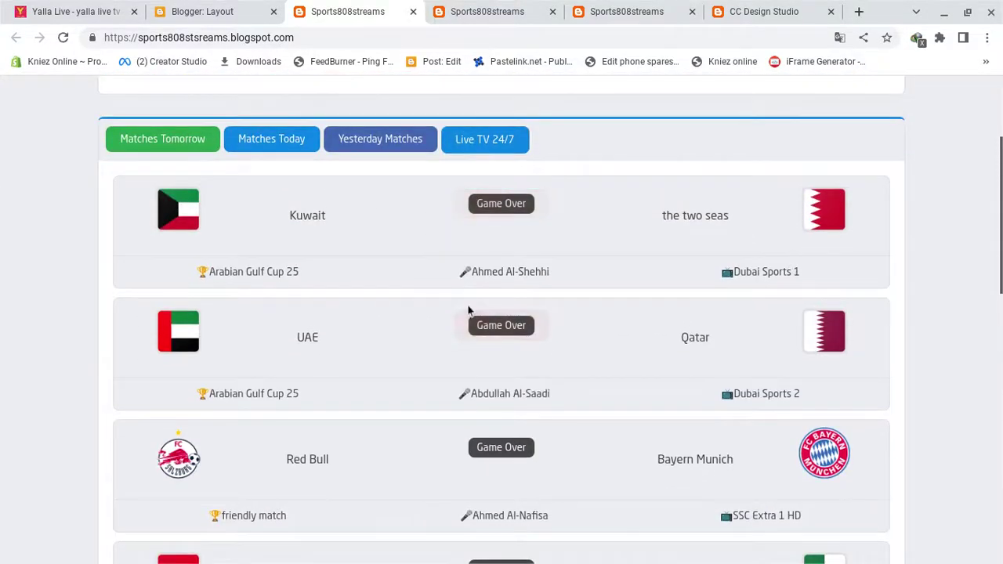
pyautogui.click(201, 140)
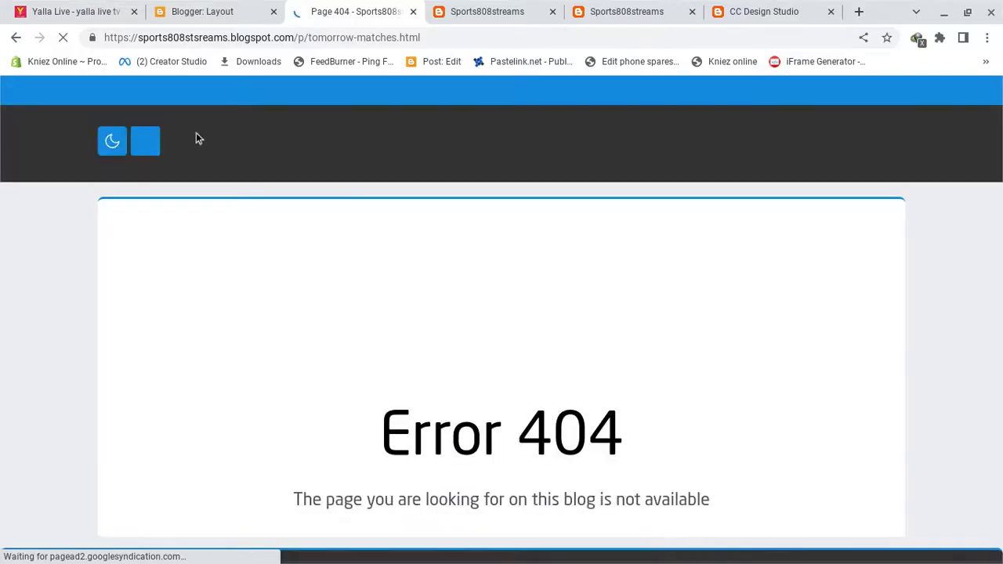
# Close the matches today gadget's configuration without saving and check the blog's list of posts
pyautogui.click(227, 8)
pyautogui.click(487, 323)
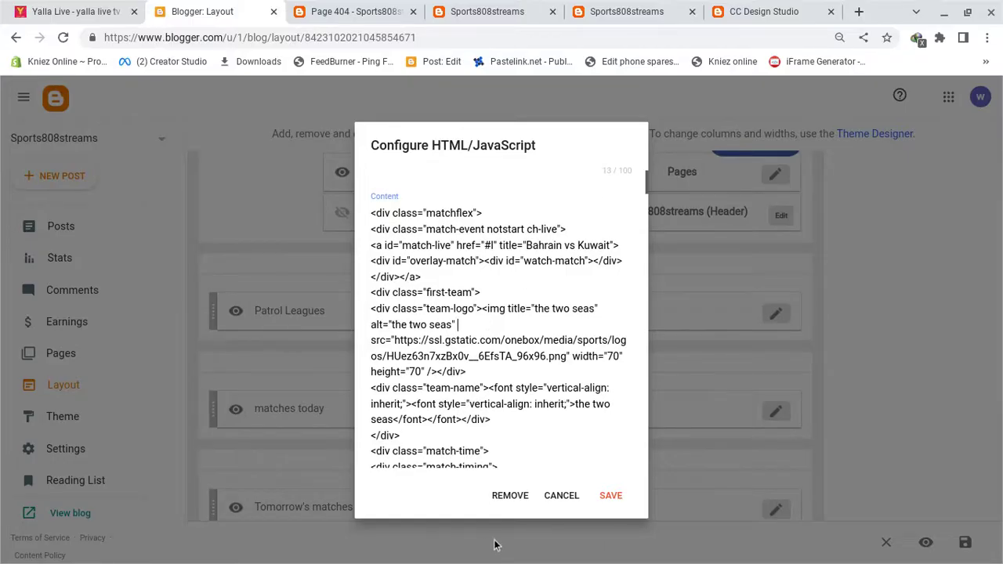
pyautogui.click(561, 496)
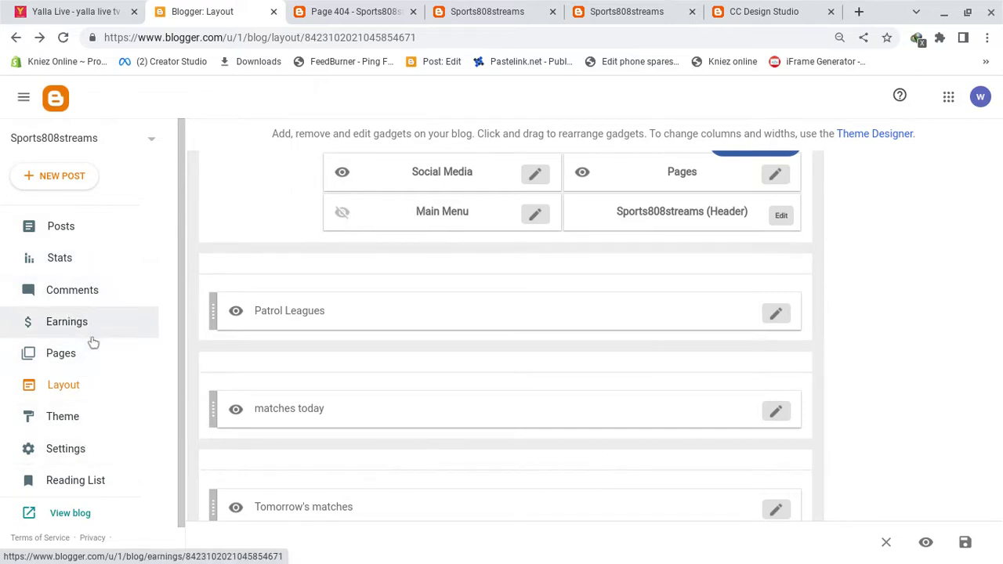
pyautogui.click(88, 221)
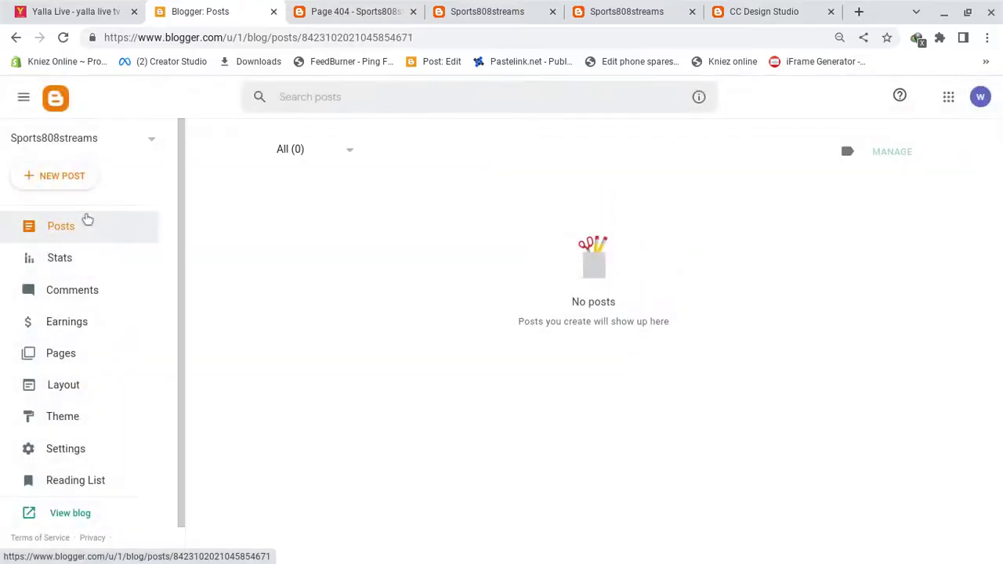
# Import the Football.xml backup into the Sports808streams blog with automatic publishing of imported posts and pages enabled
pyautogui.click(105, 445)
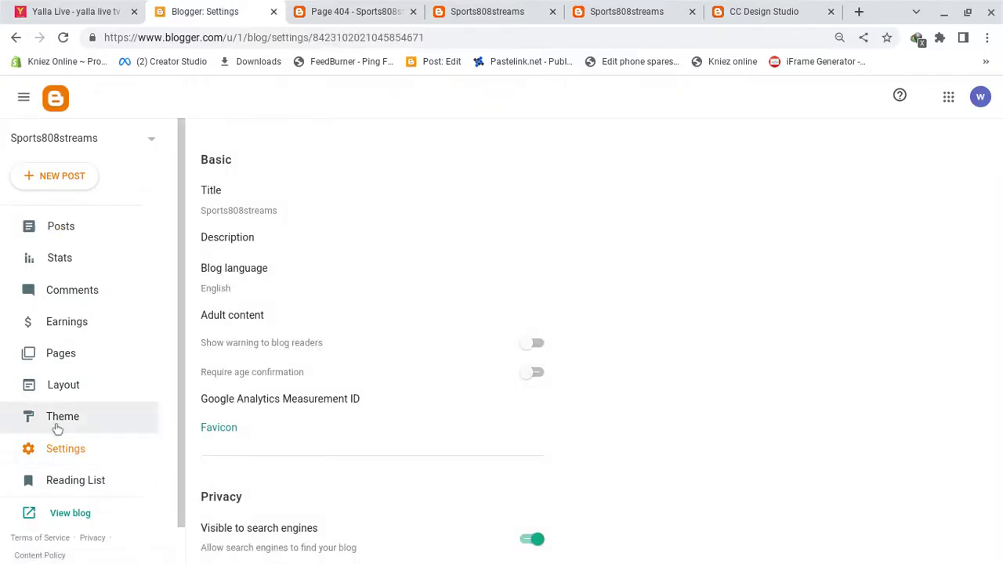
pyautogui.scroll(-9, 295, 370)
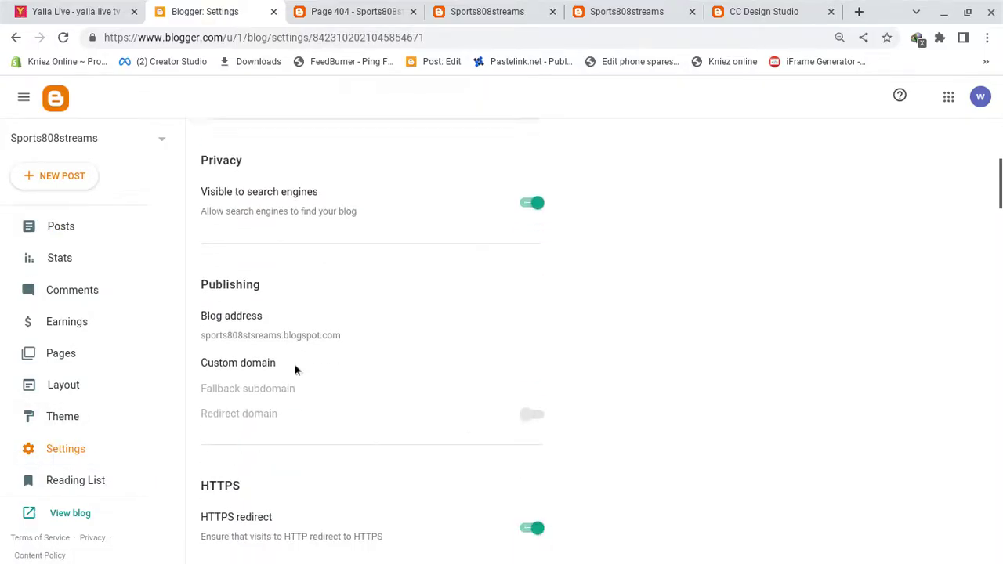
pyautogui.scroll(-8, 295, 370)
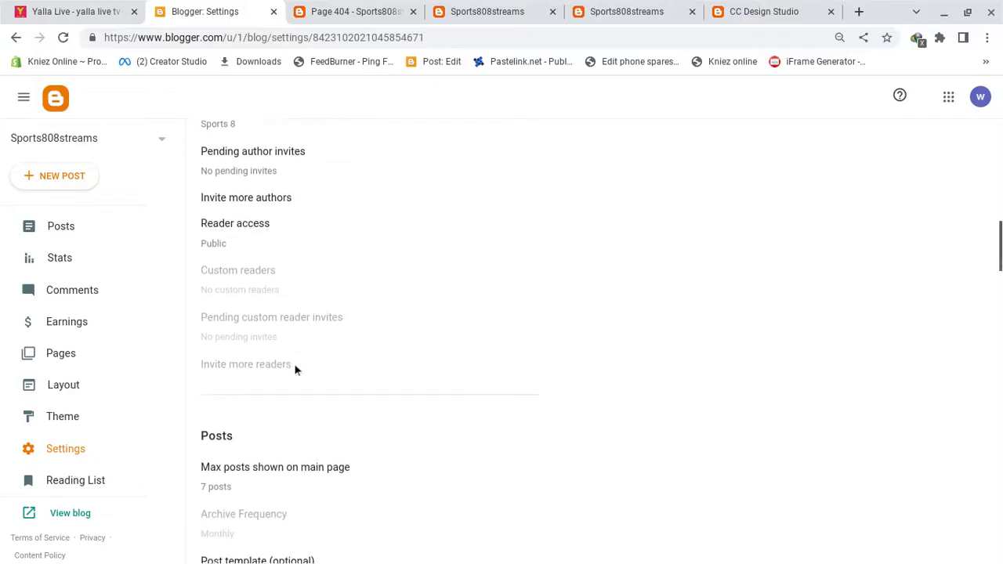
pyautogui.scroll(-10, 295, 370)
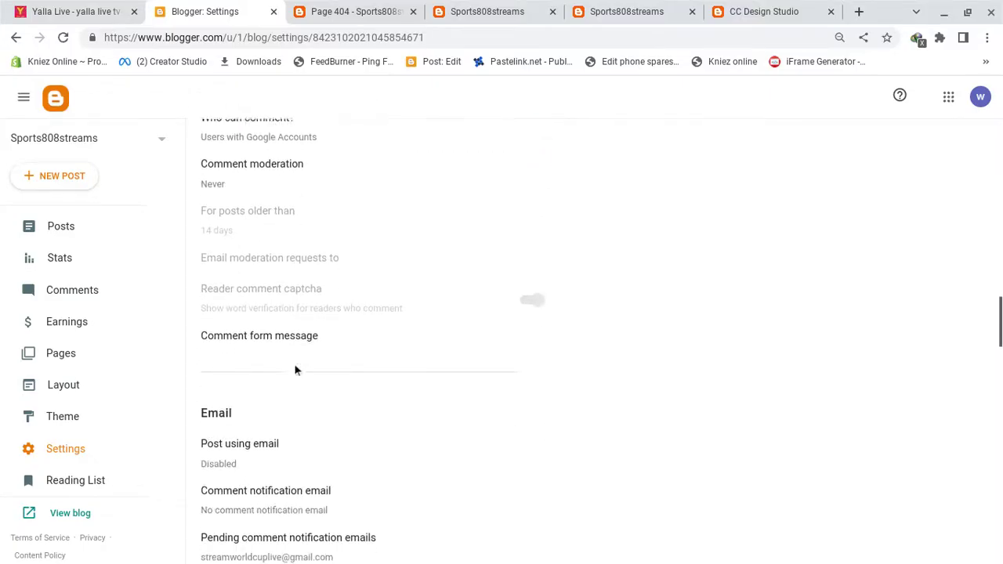
pyautogui.scroll(-10, 295, 370)
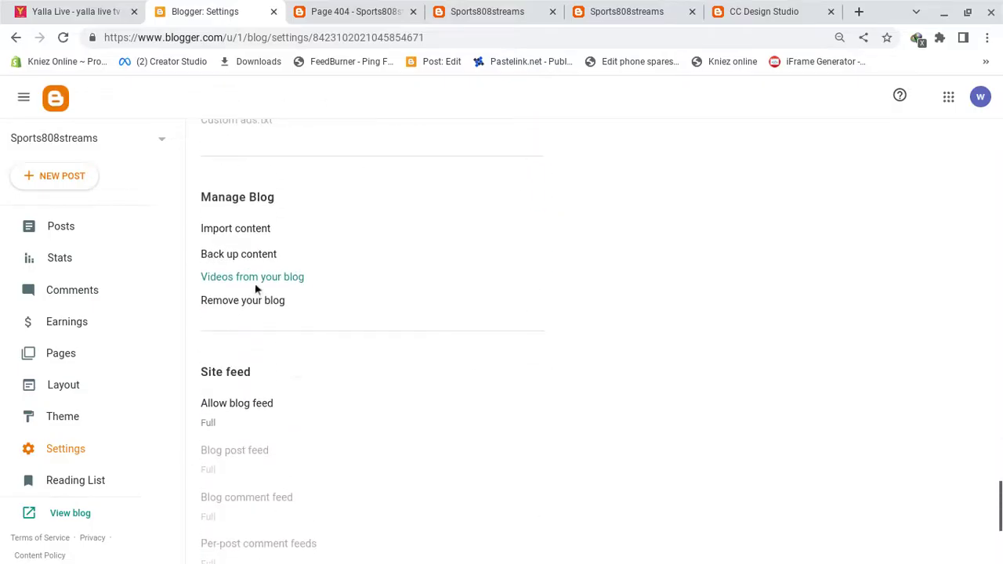
pyautogui.click(242, 239)
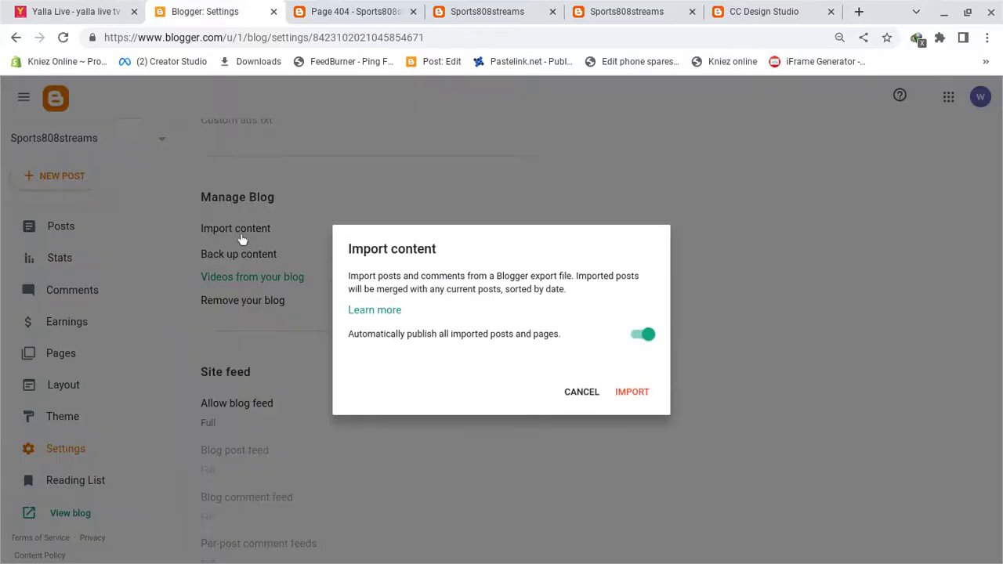
pyautogui.click(632, 392)
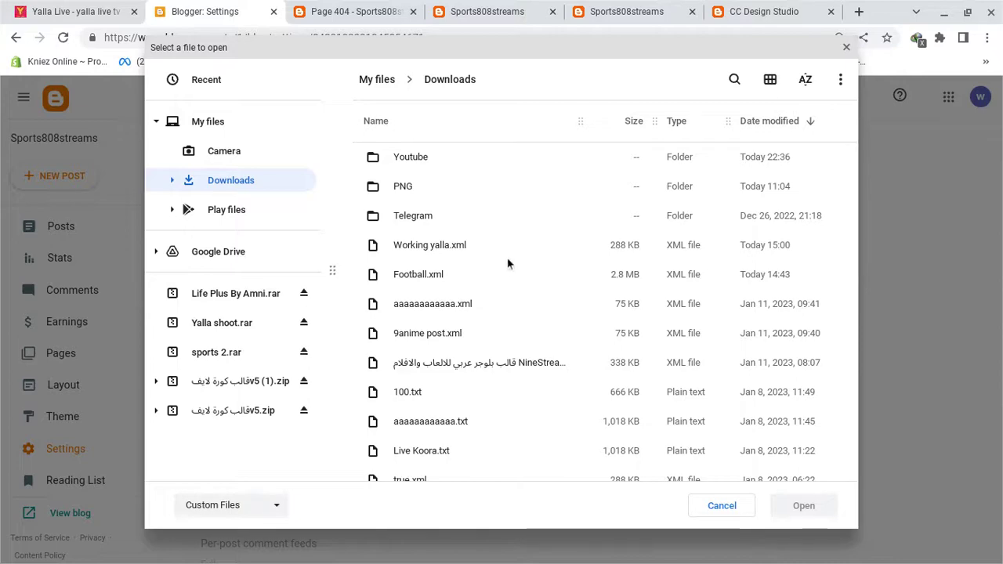
pyautogui.doubleClick(473, 273)
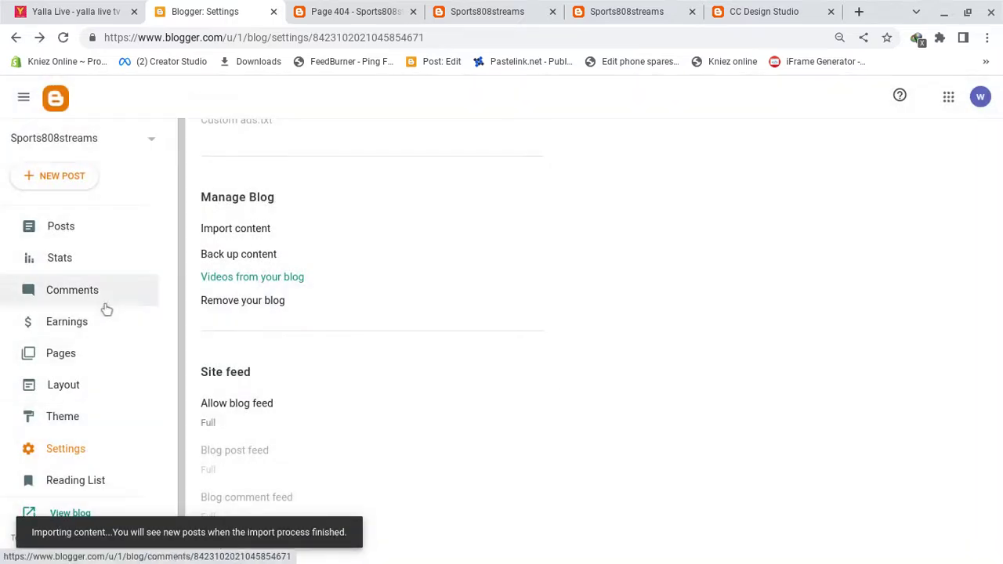
# Check and reload the Sports808streams posts list, and open Blogger under the CC Design Studio account
pyautogui.click(86, 229)
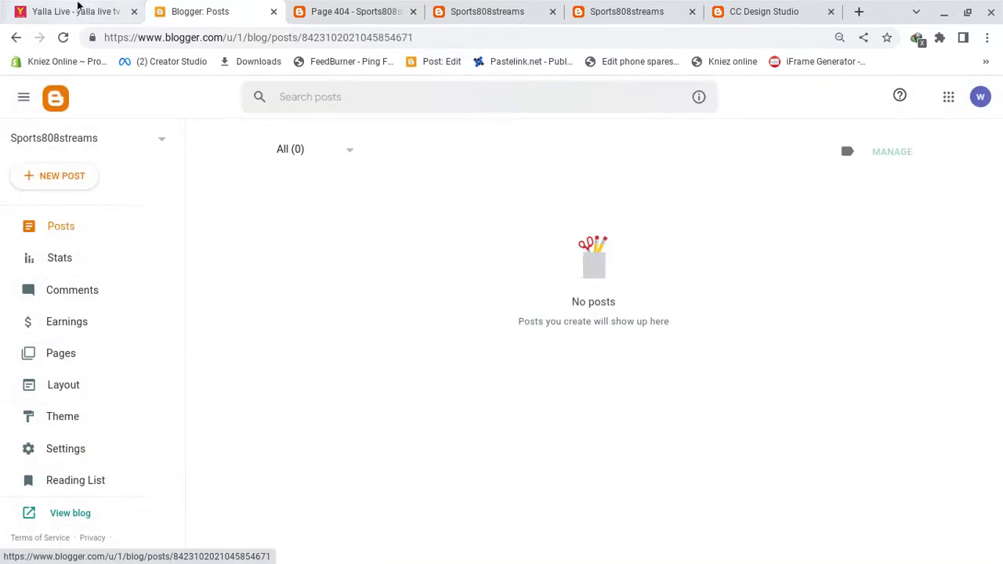
pyautogui.click(65, 38)
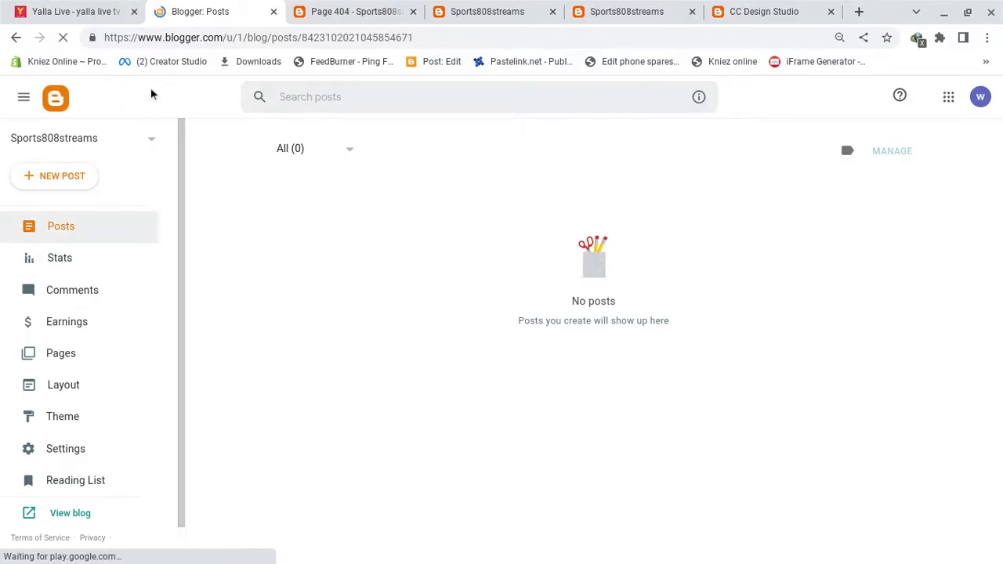
pyautogui.click(151, 144)
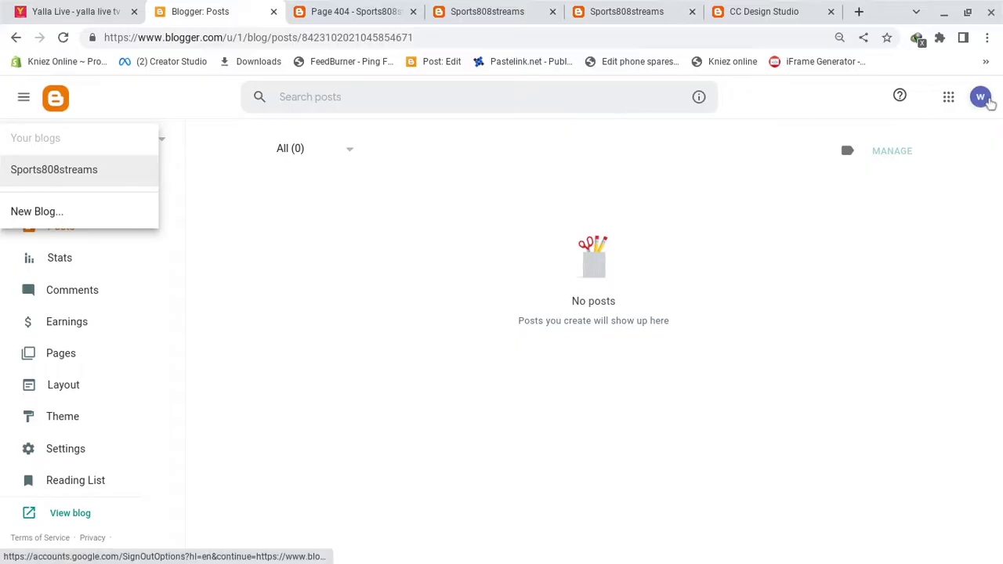
pyautogui.click(984, 100)
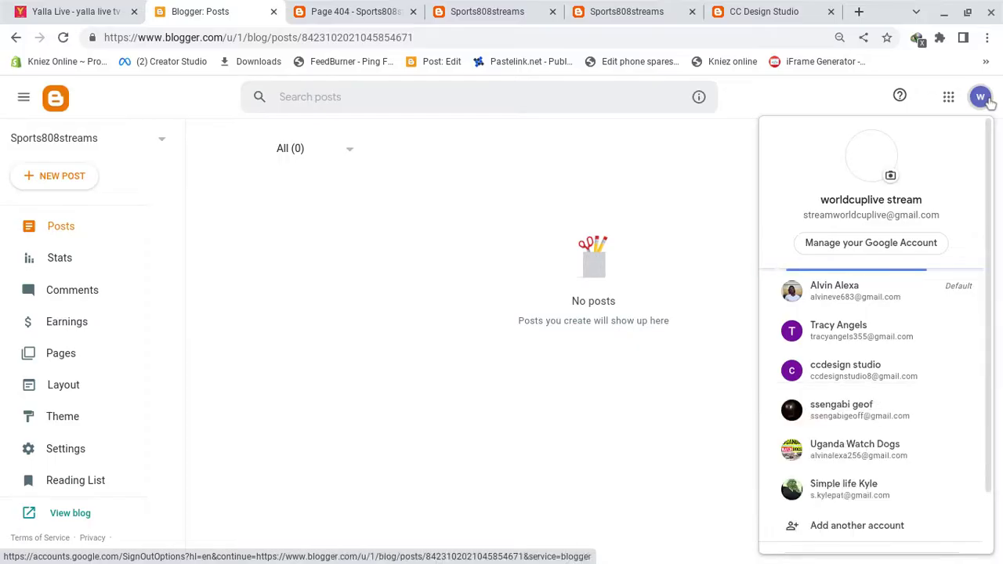
pyautogui.click(870, 370)
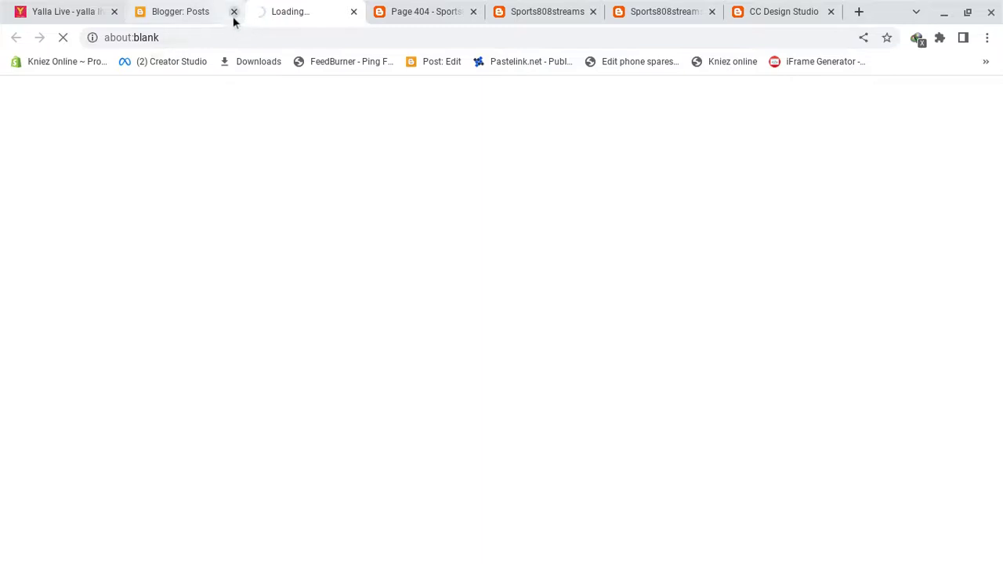
# Close the published blog's Error 404 page and reload the Sports808streams home page
pyautogui.moveTo(471, 9)
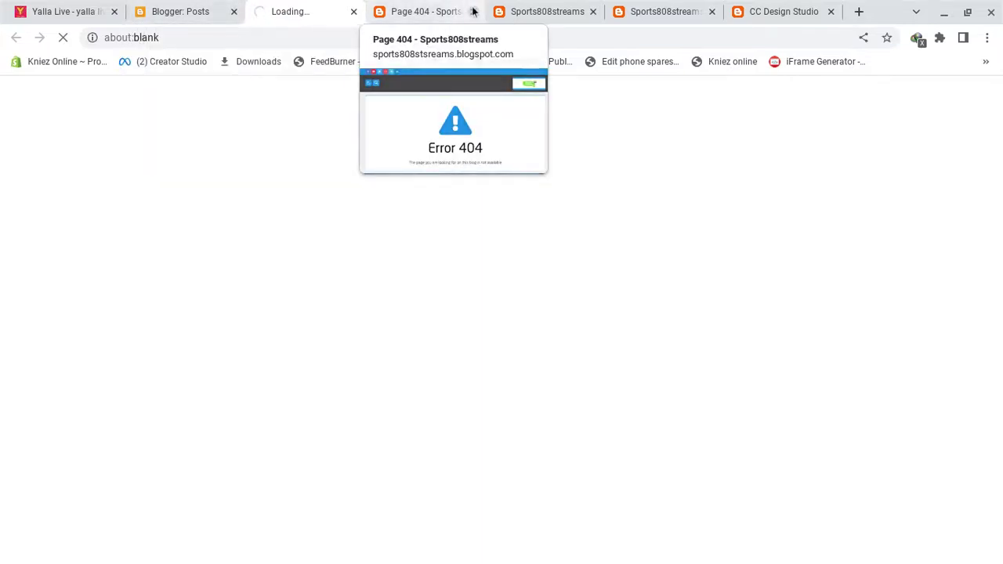
pyautogui.click(473, 11)
pyautogui.click(439, 13)
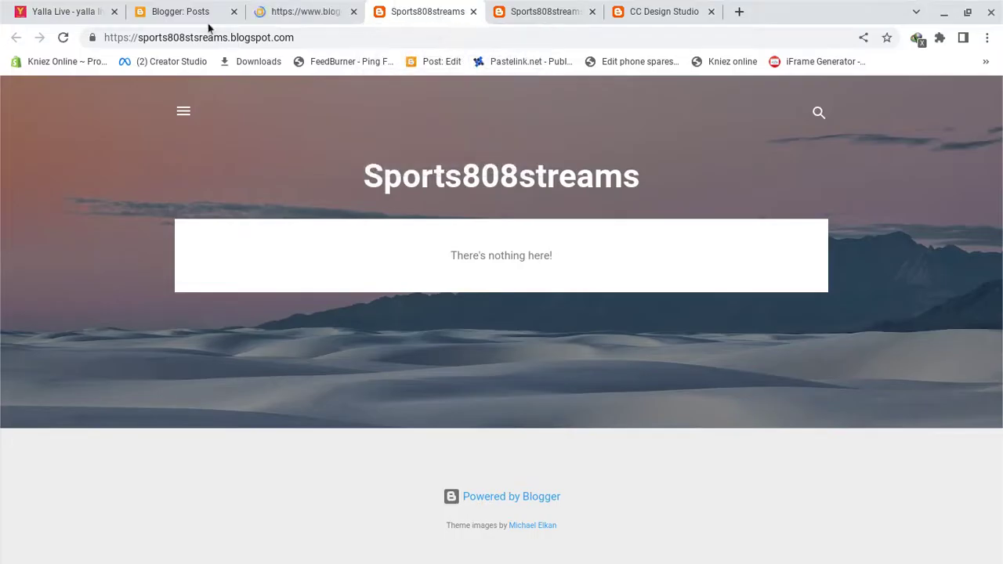
pyautogui.click(284, 39)
pyautogui.press('Return')
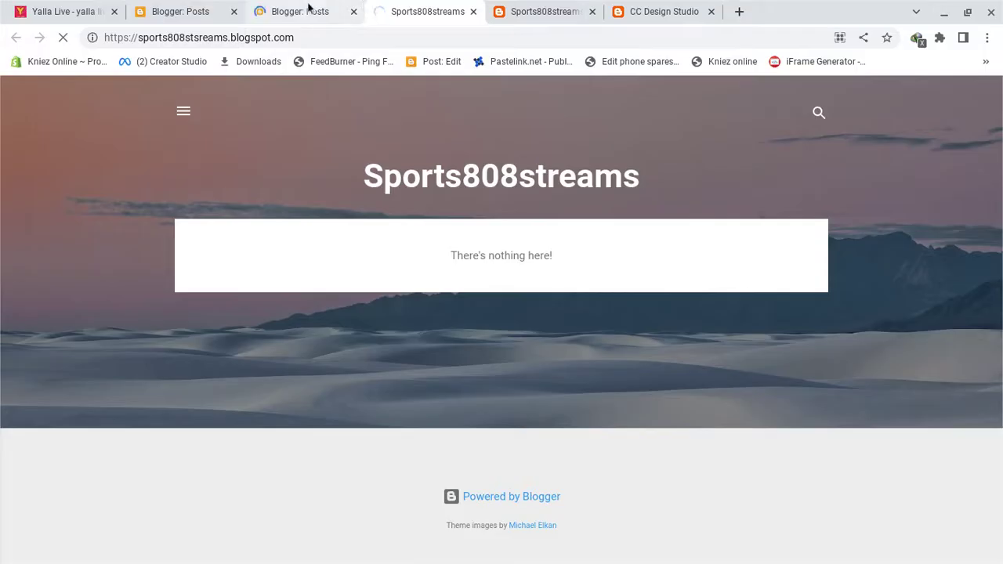
# Detach the newly opened Blogger posts tab into its own window and dock the published blog's window to half the screen
pyautogui.click(309, 11)
pyautogui.moveTo(300, 11); pyautogui.dragTo(1002, 173)
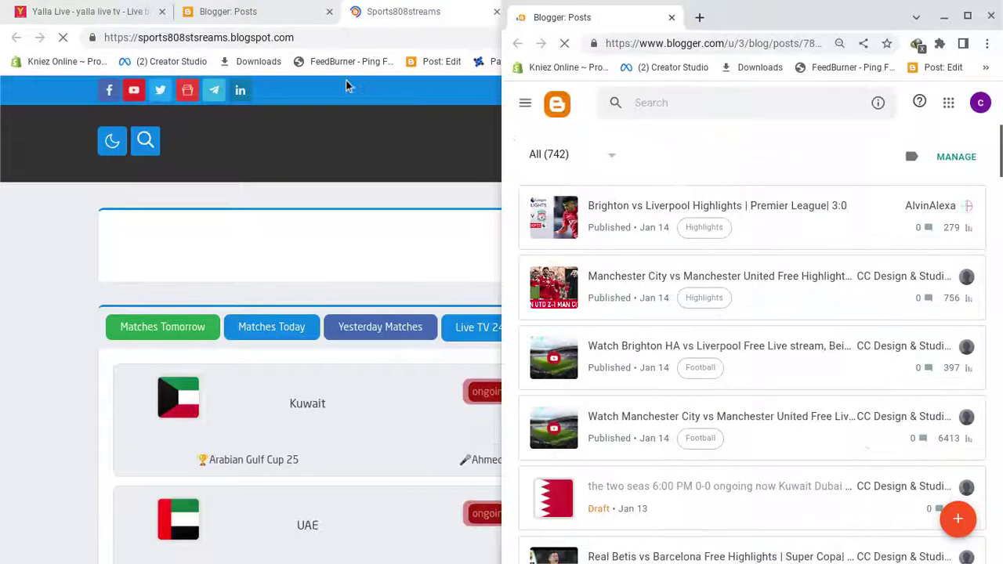
pyautogui.click(376, 110)
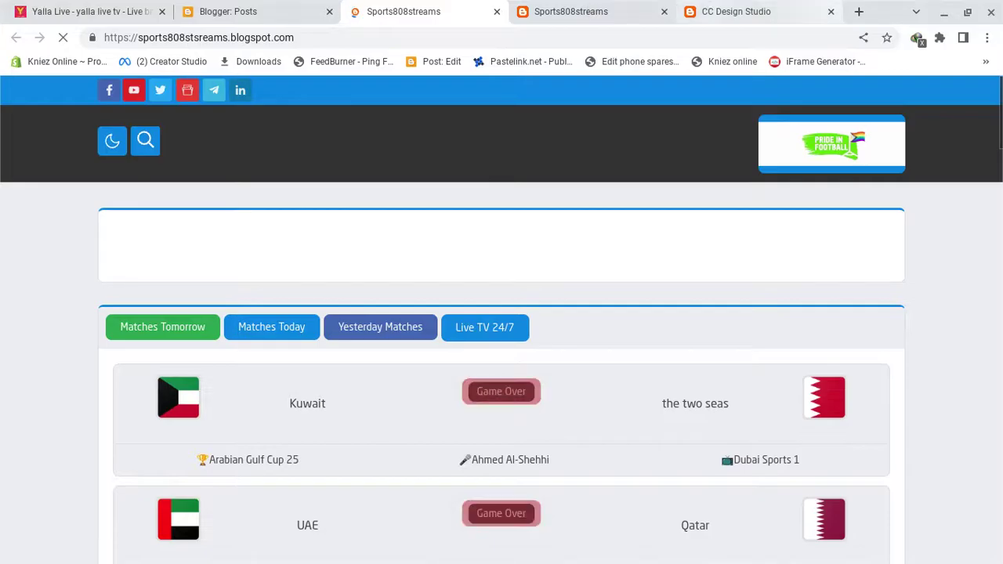
pyautogui.click(967, 12)
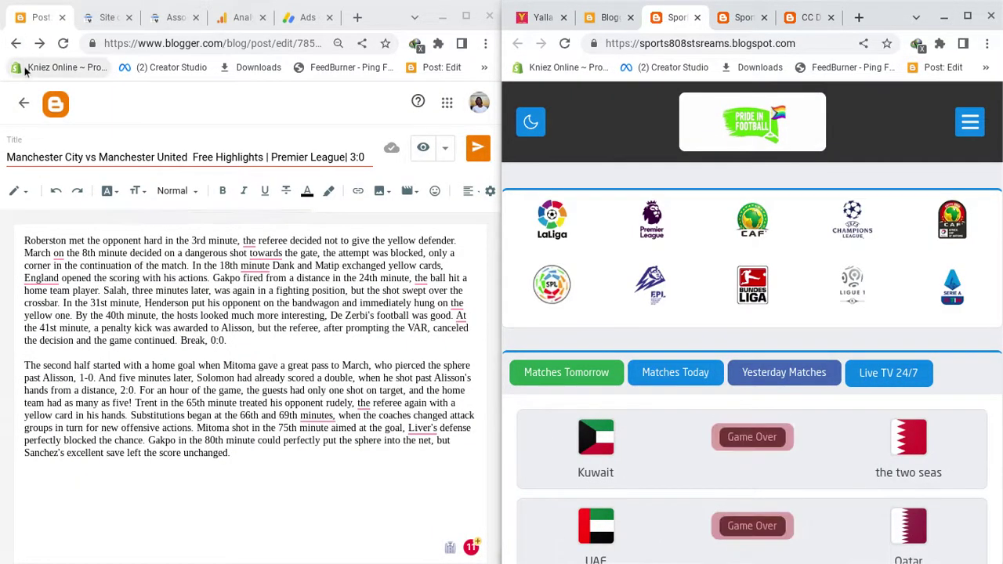
# Close the Ads, Analytics, Associations and Site overview tabs beside the post editor
pyautogui.click(334, 22)
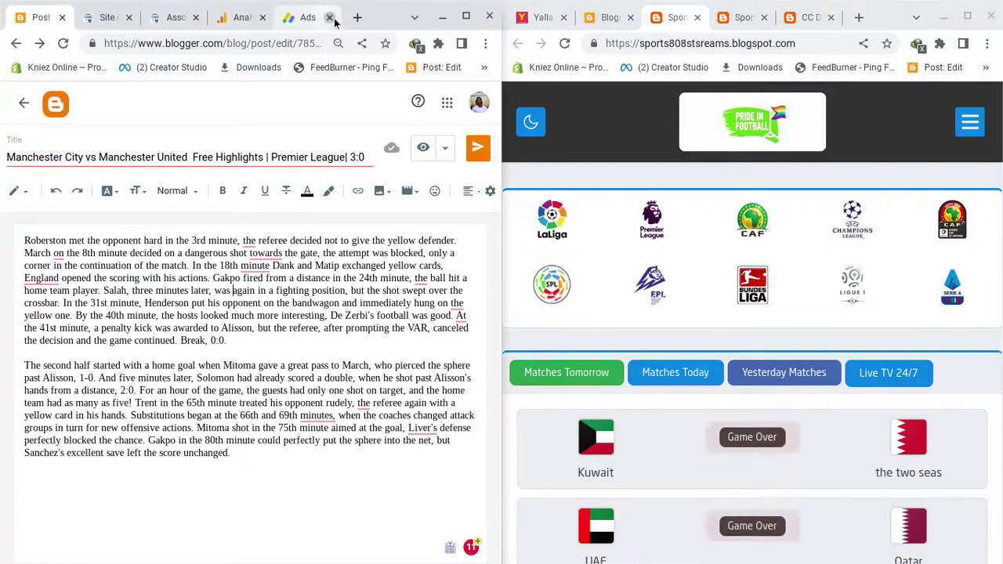
pyautogui.click(334, 22)
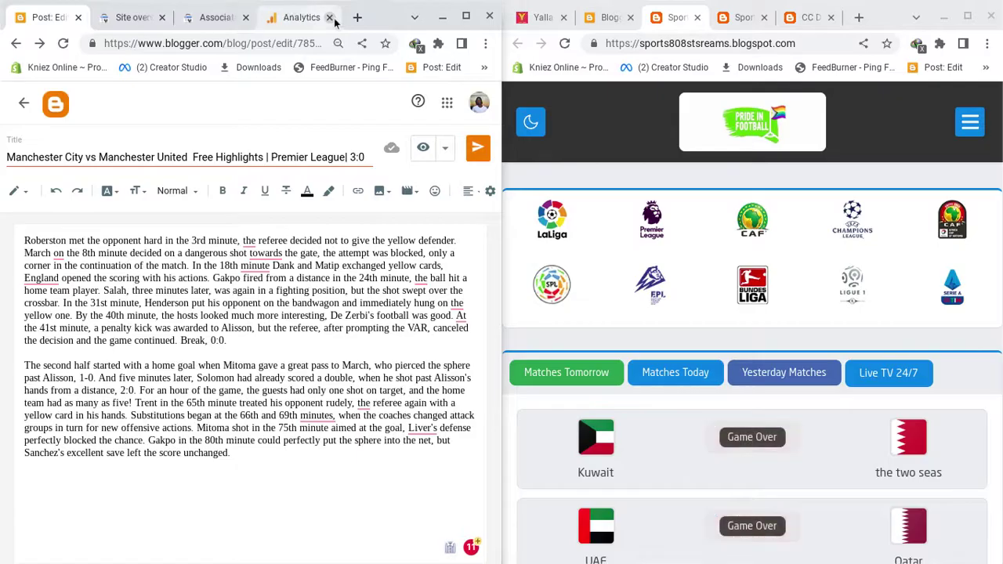
pyautogui.click(335, 22)
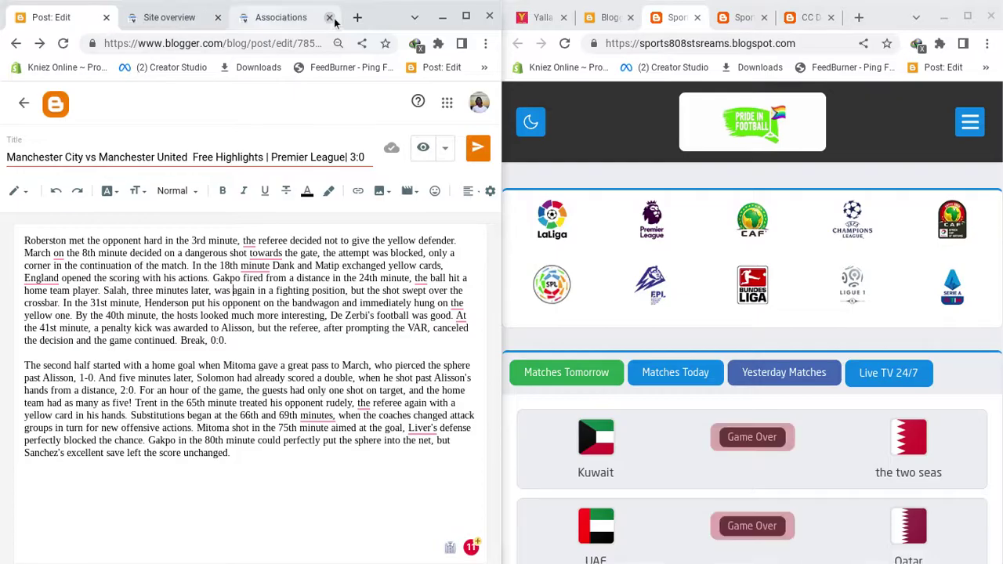
pyautogui.click(330, 17)
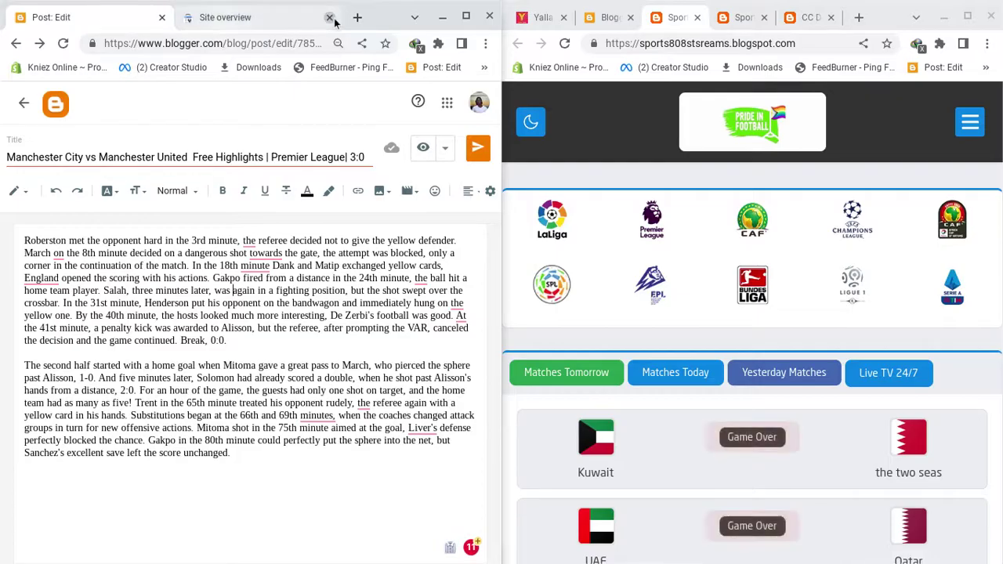
pyautogui.click(330, 17)
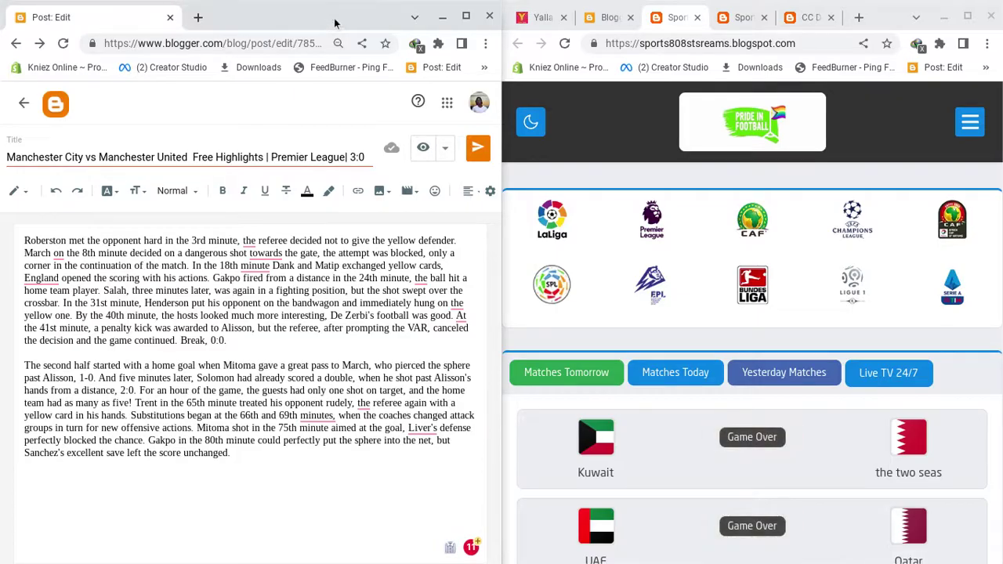
# Return from the post editor to the CC Design Studio posts list and review the match cards on the published Sports808streams blog
pyautogui.click(25, 105)
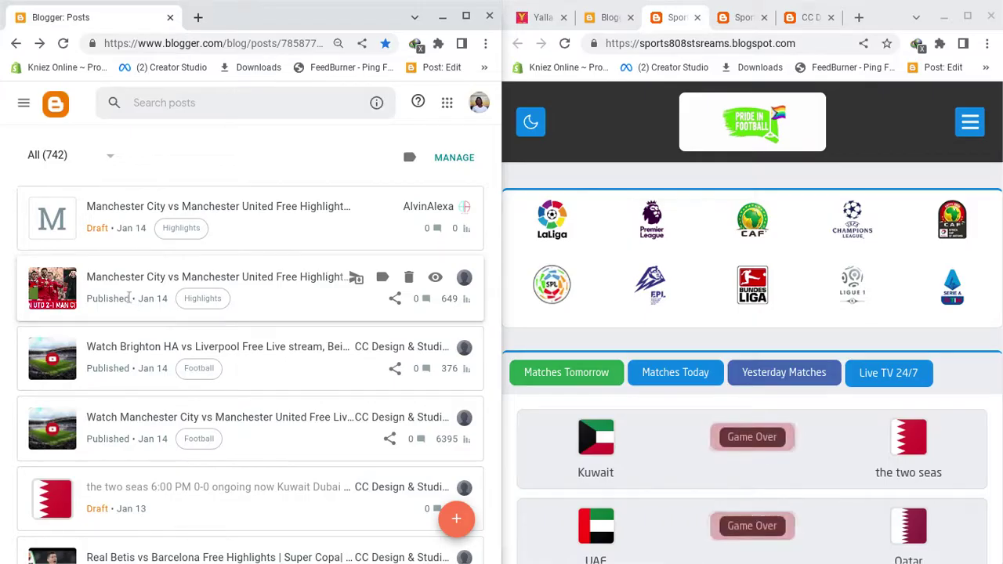
pyautogui.scroll(-1, 623, 358)
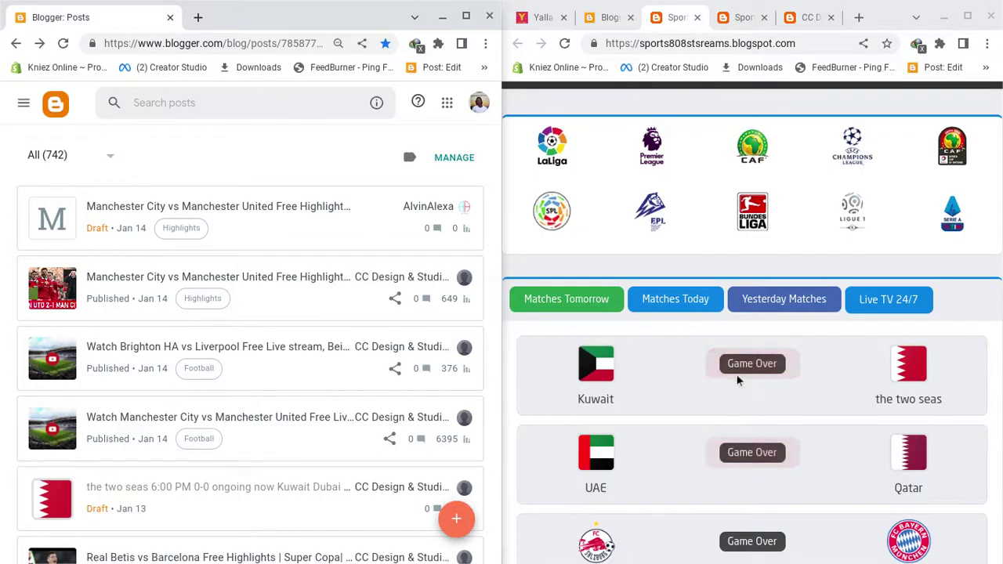
pyautogui.scroll(-2, 711, 328)
pyautogui.scroll(-5, 712, 328)
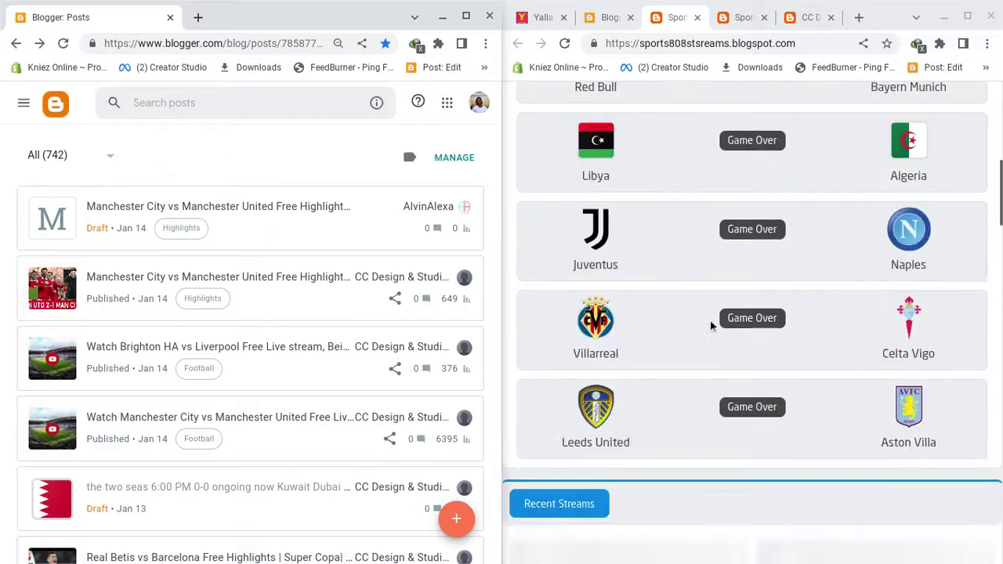
pyautogui.scroll(3, 711, 327)
pyautogui.scroll(-2, 709, 328)
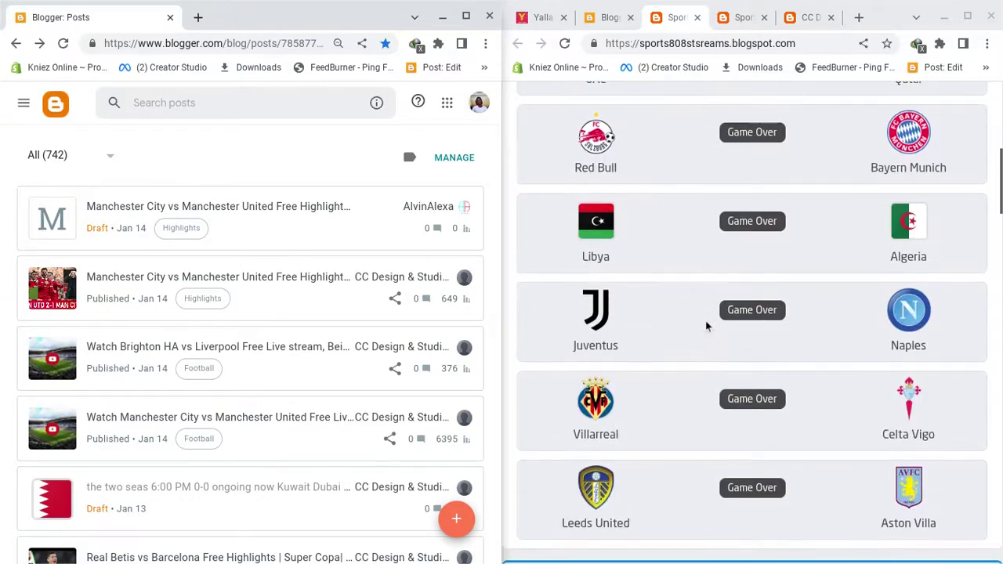
# Open the CC Design Studio blog's pages list, view the Tomorrow Matches page and return to the list
pyautogui.click(25, 108)
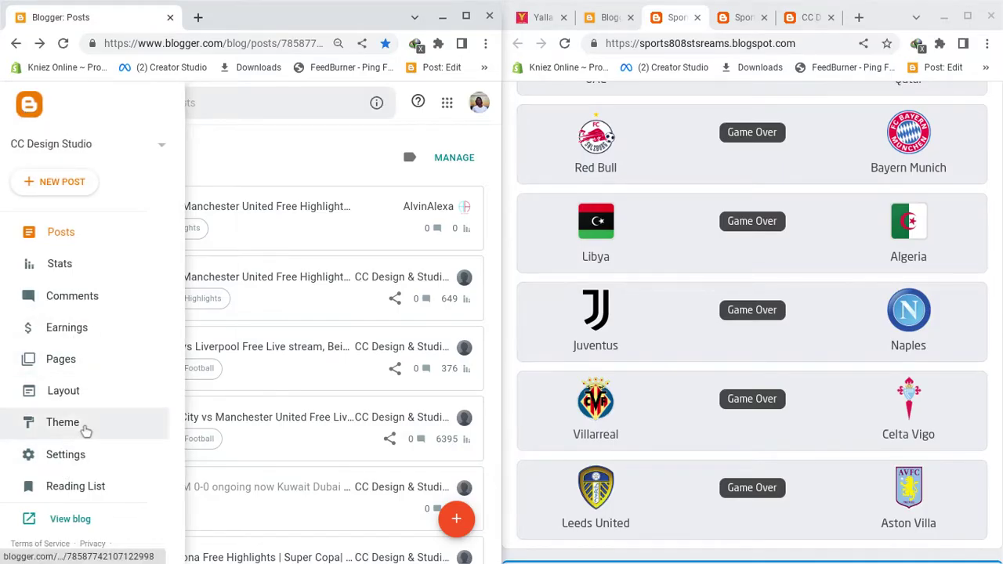
pyautogui.click(67, 363)
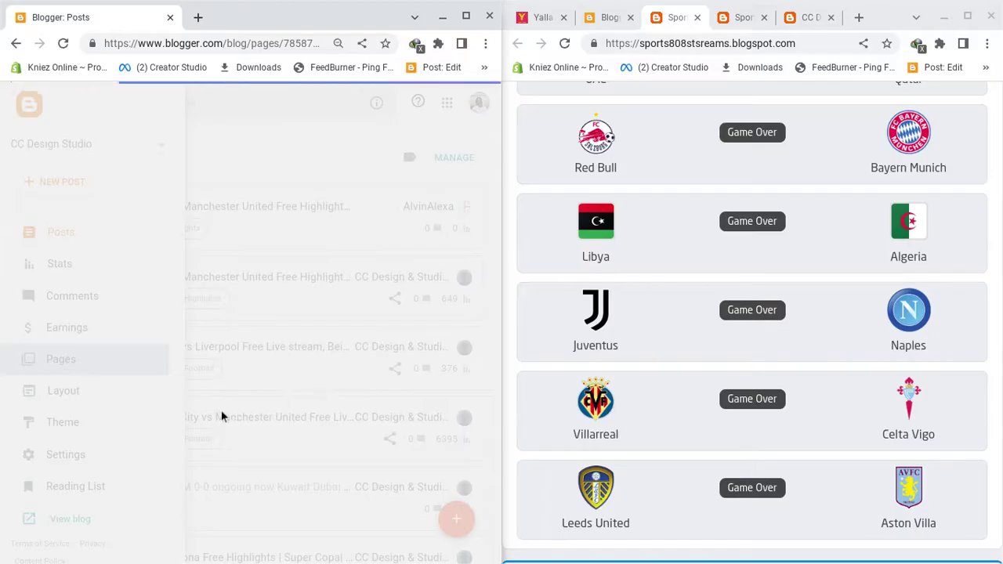
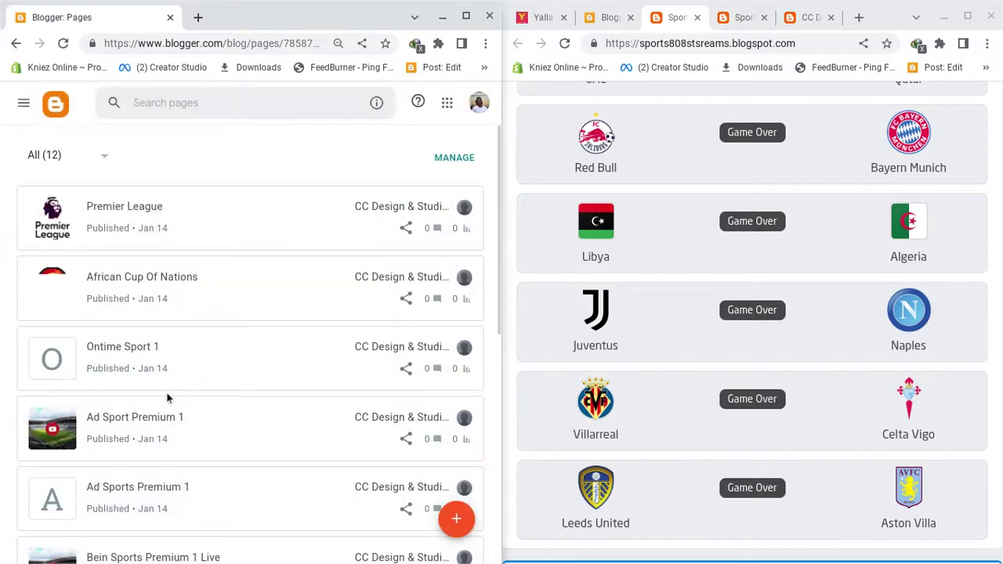
pyautogui.scroll(-5, 207, 492)
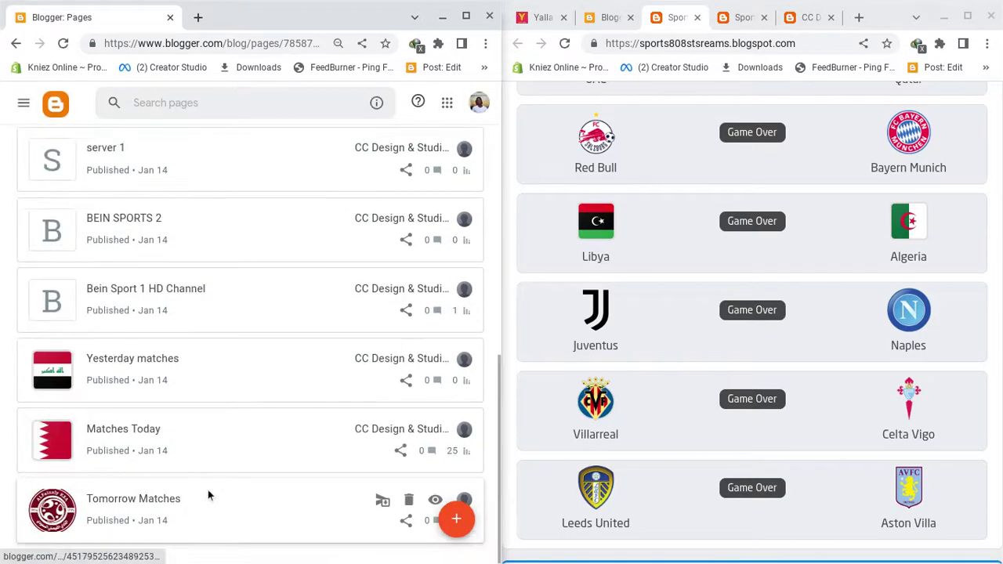
pyautogui.click(177, 517)
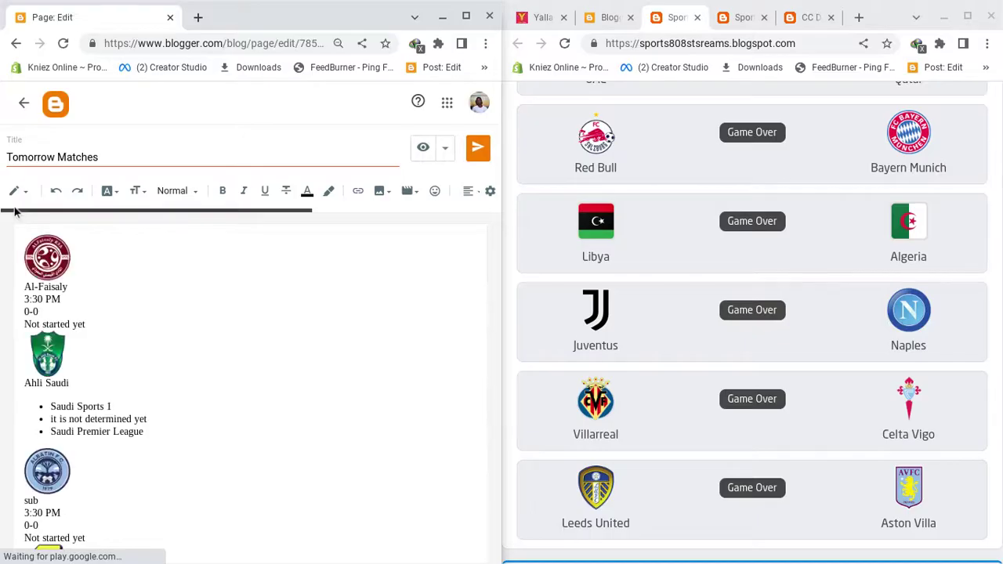
pyautogui.click(23, 103)
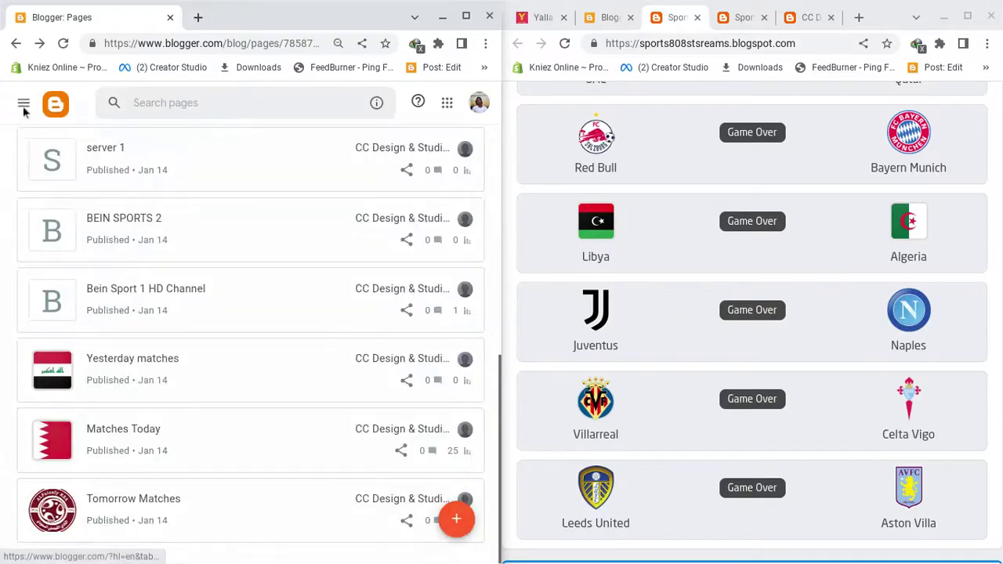
# Open the Matches Today page in HTML view and reload the published Sports808streams home page
pyautogui.click(153, 444)
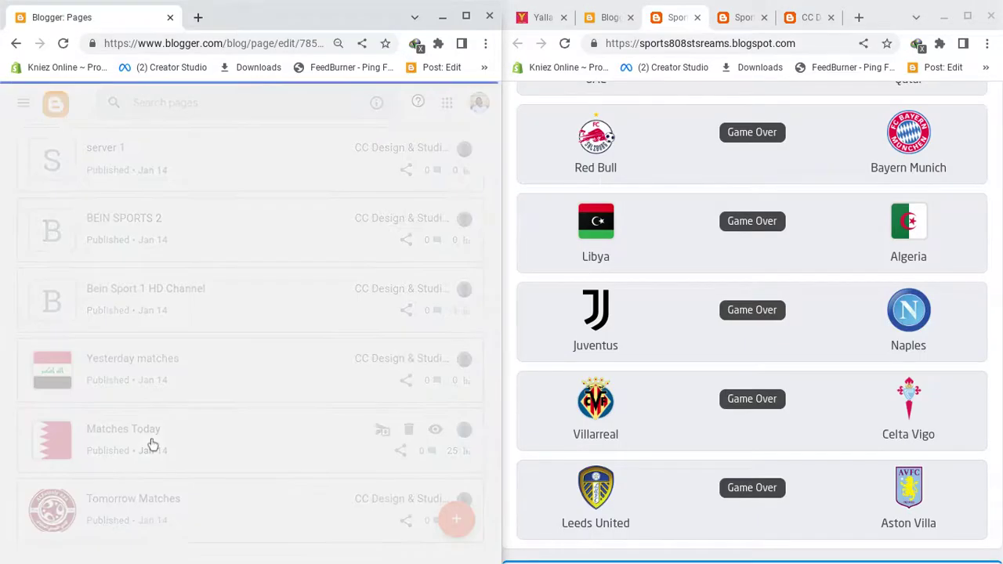
pyautogui.scroll(6, 672, 309)
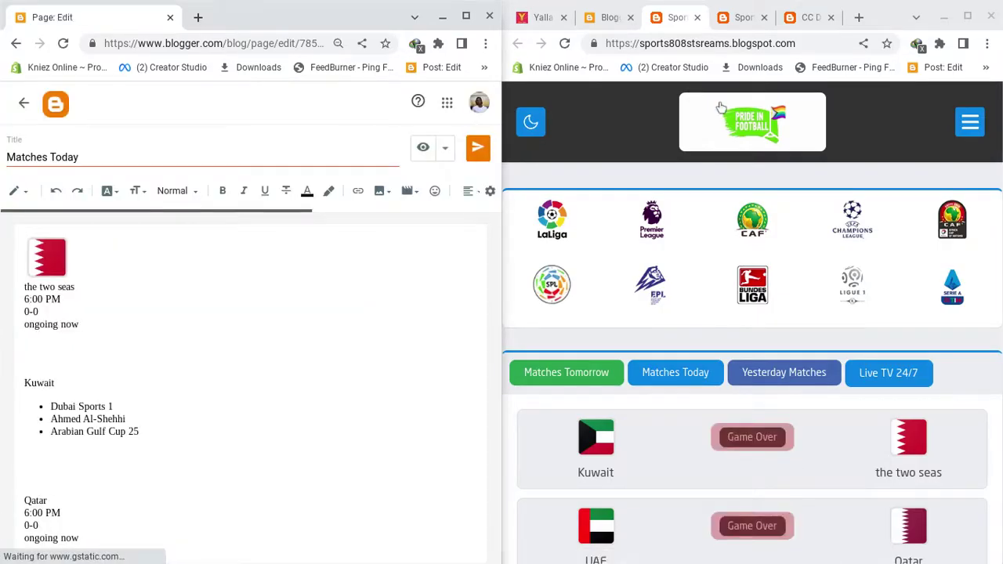
pyautogui.click(721, 108)
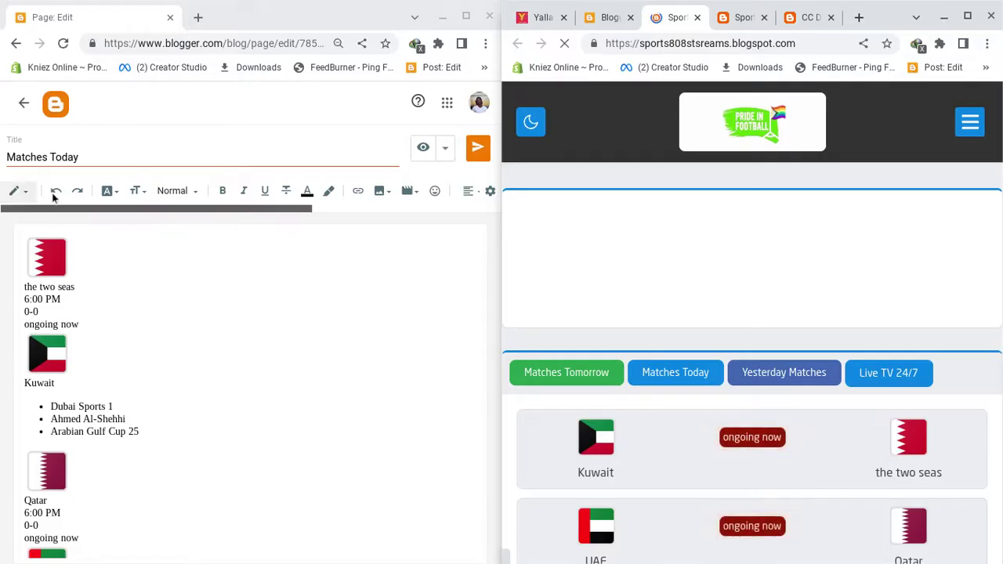
pyautogui.click(10, 192)
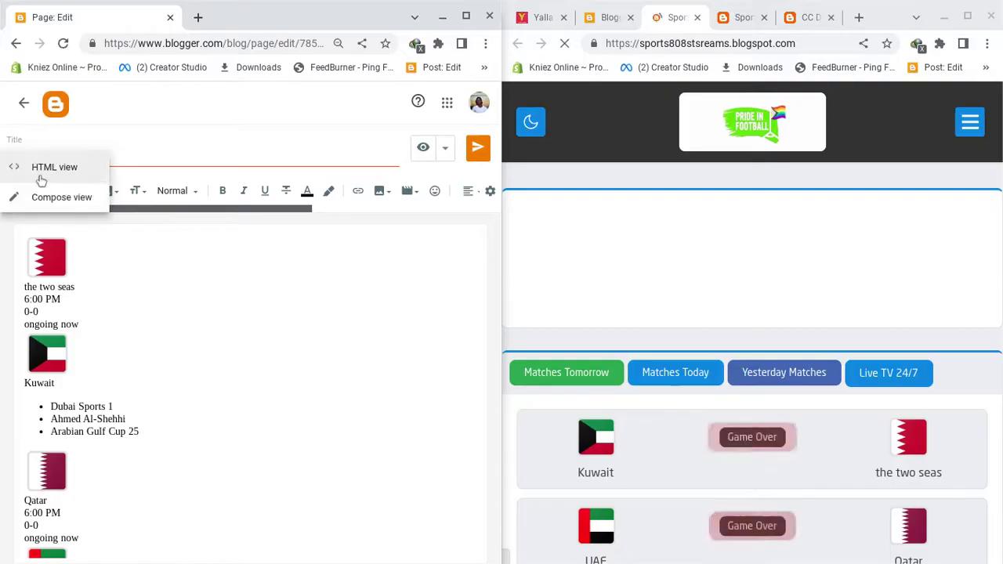
pyautogui.click(40, 167)
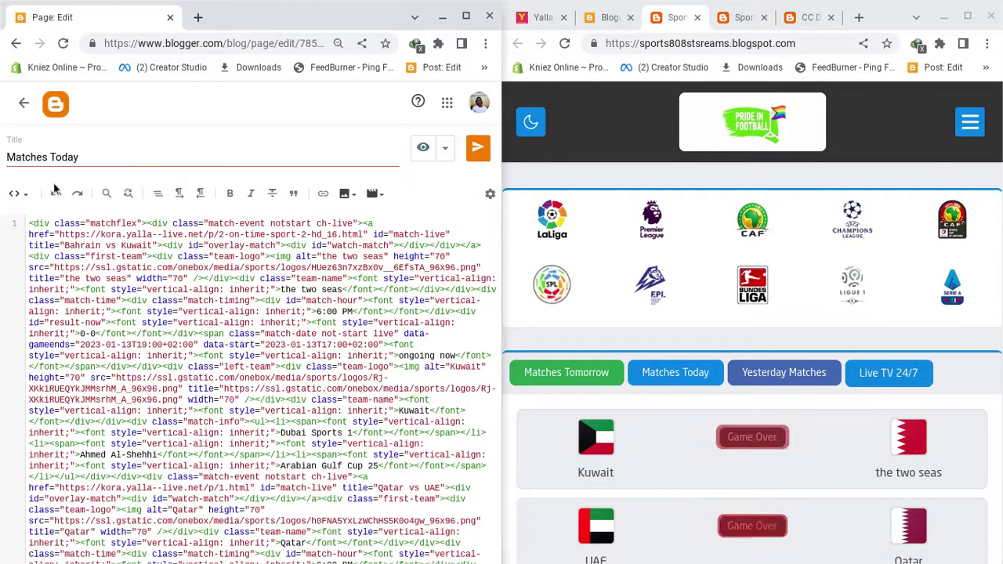
# Open the kora.yalla--live.net tv96-hd44 page in a new tab and review its list of match cards
pyautogui.click(198, 17)
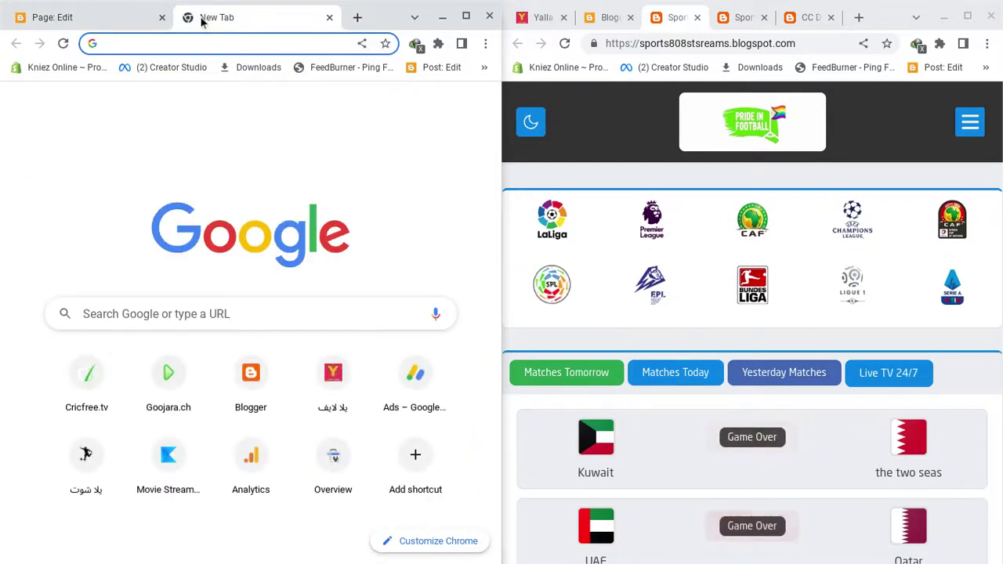
pyautogui.write('kora')
pyautogui.press('Return')
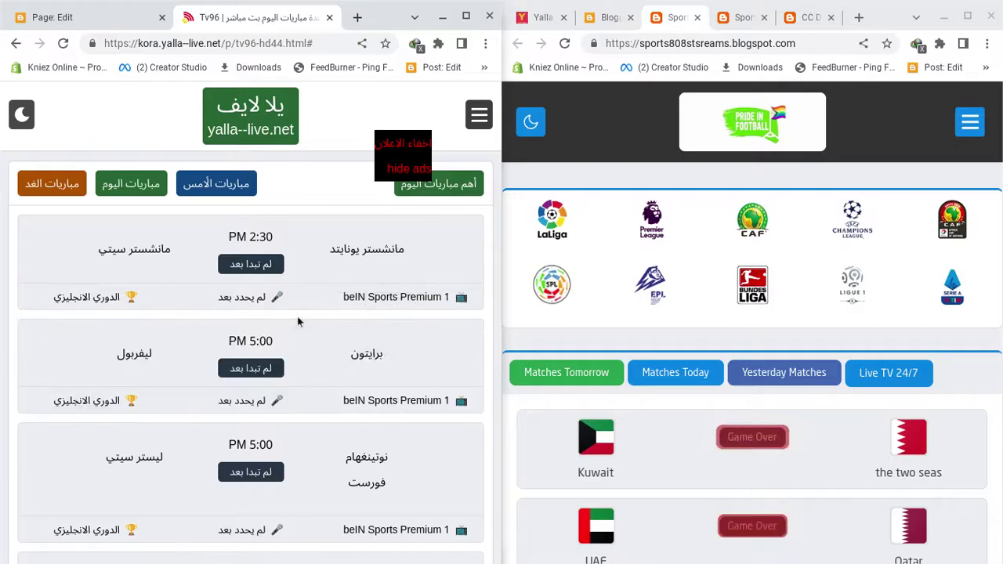
pyautogui.scroll(-4, 298, 320)
pyautogui.scroll(4, 297, 321)
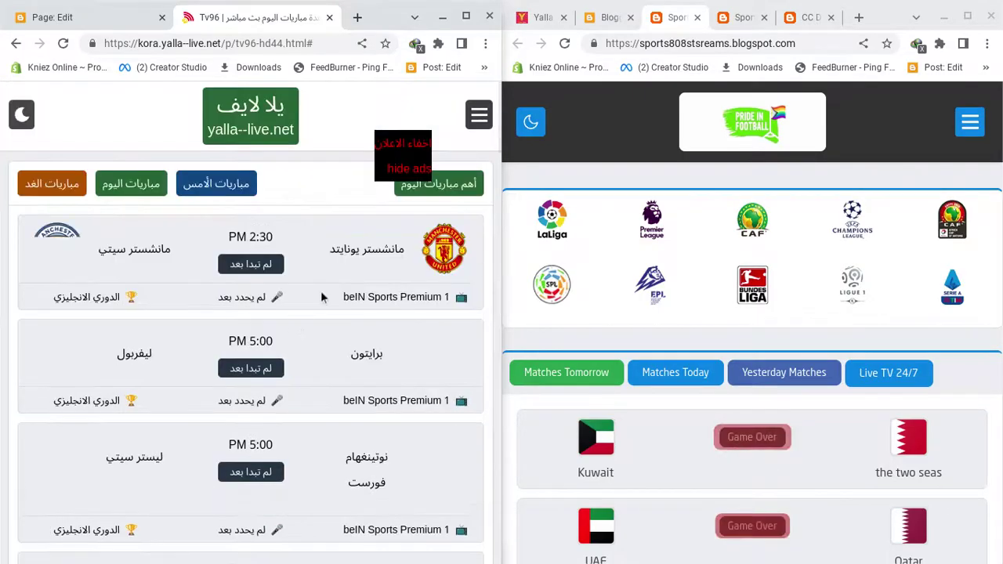
pyautogui.scroll(-1, 331, 265)
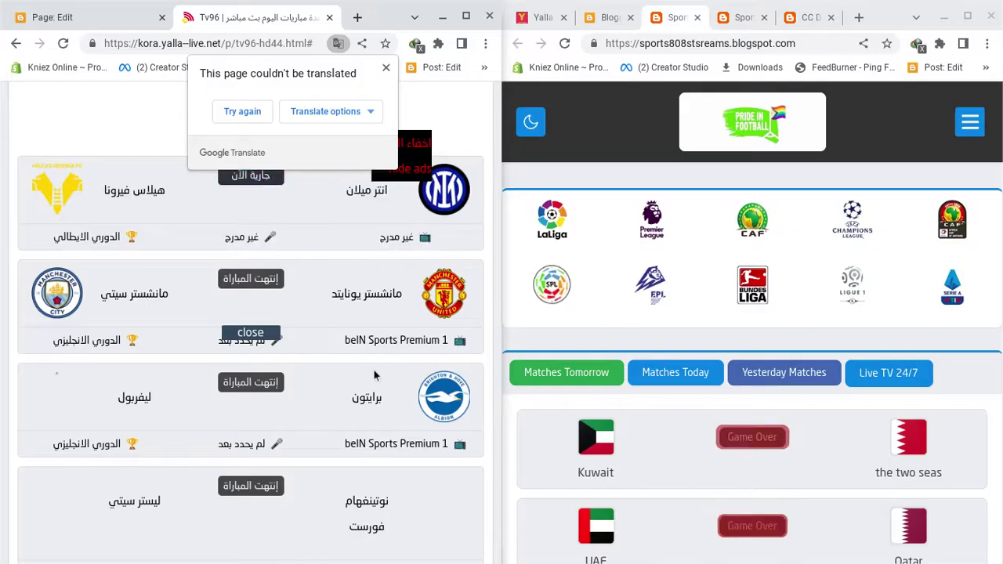
pyautogui.click(386, 68)
pyautogui.scroll(-3, 251, 263)
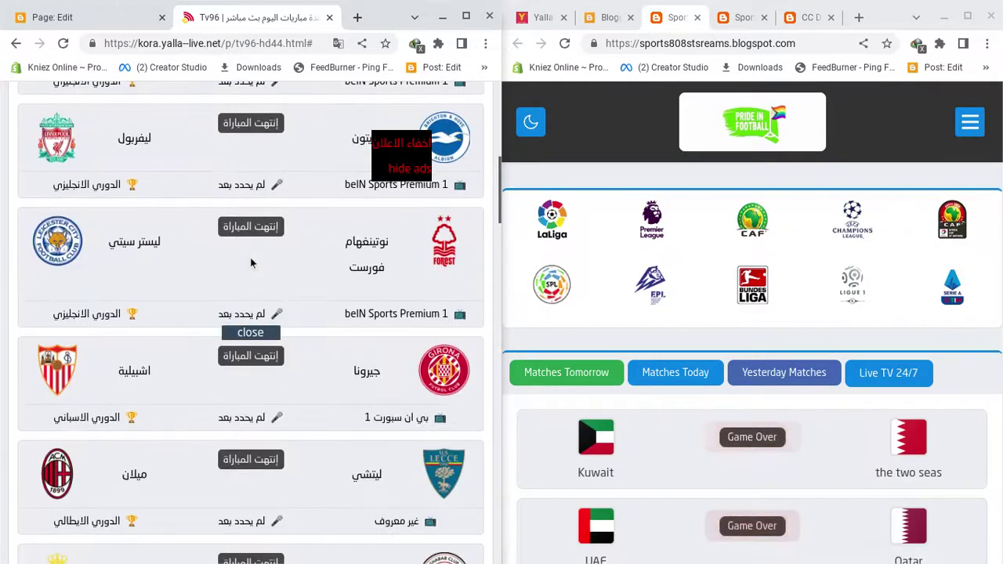
pyautogui.scroll(10, 251, 264)
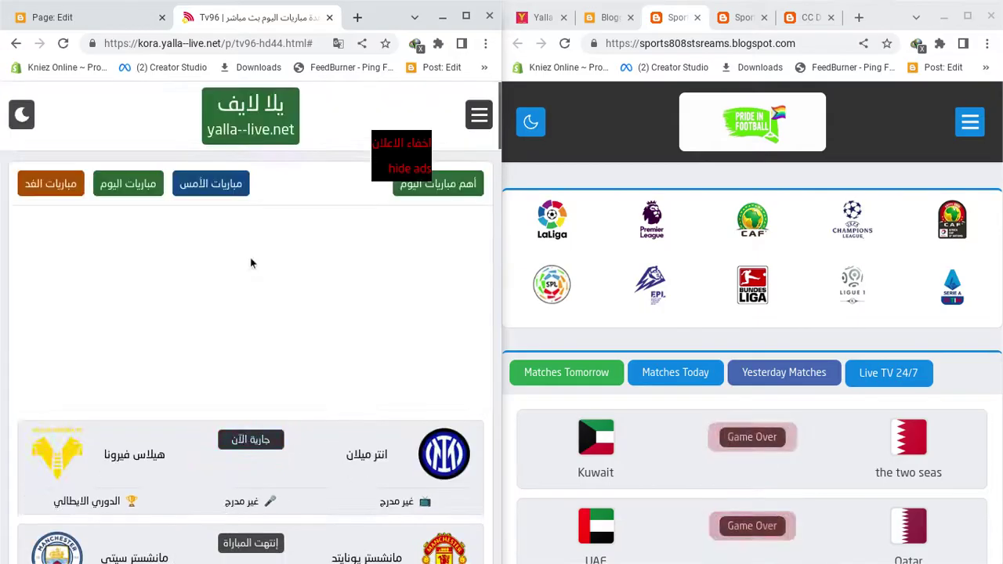
# Translate the Yalla Live match page from Arabic to English and dismiss the translation prompt
pyautogui.click(338, 43)
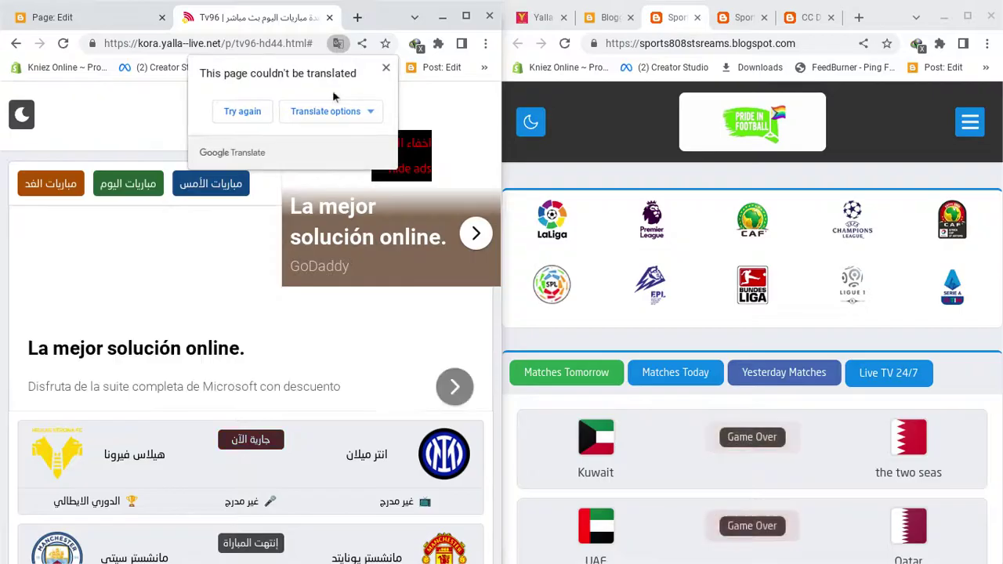
pyautogui.click(329, 113)
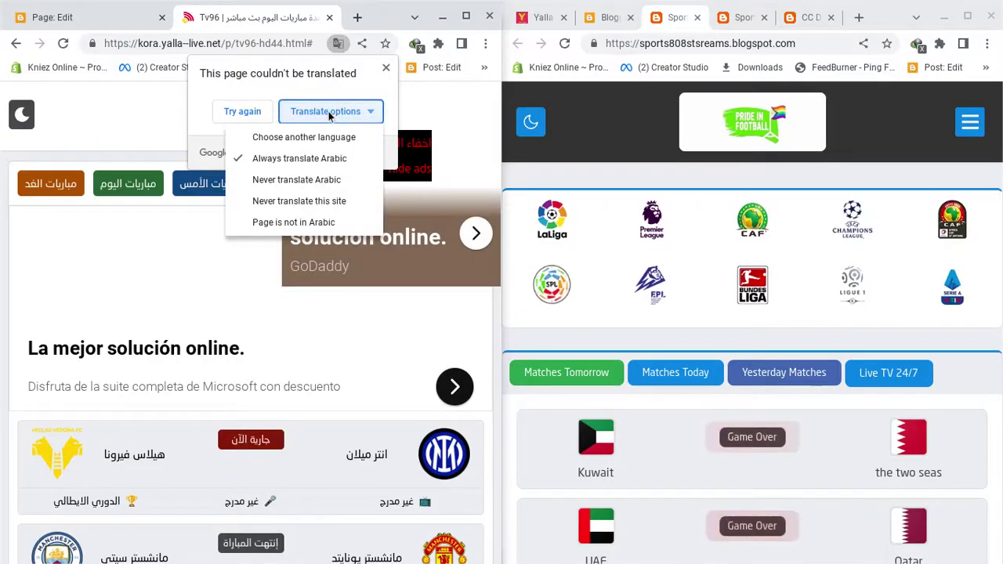
pyautogui.click(250, 110)
pyautogui.click(251, 110)
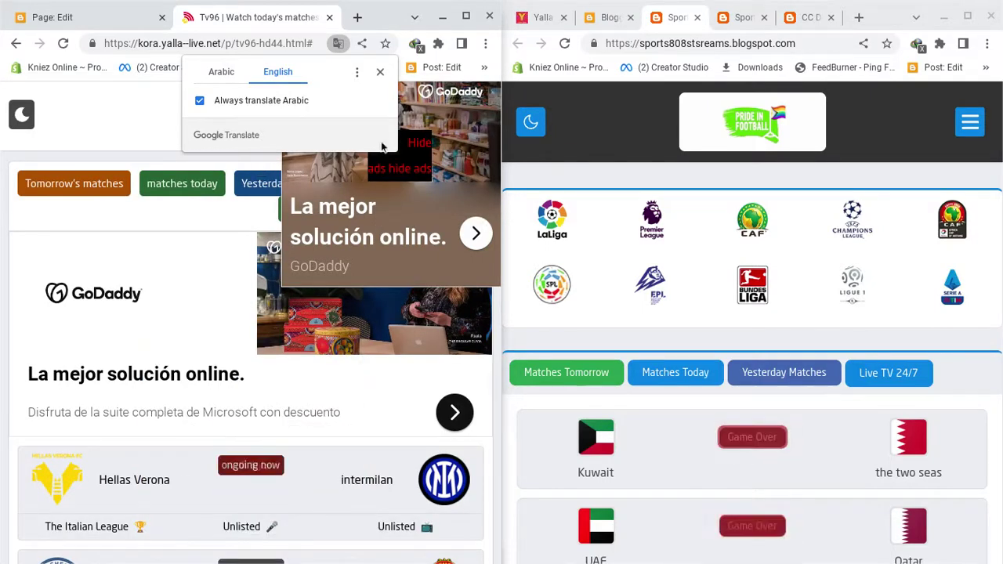
pyautogui.click(380, 71)
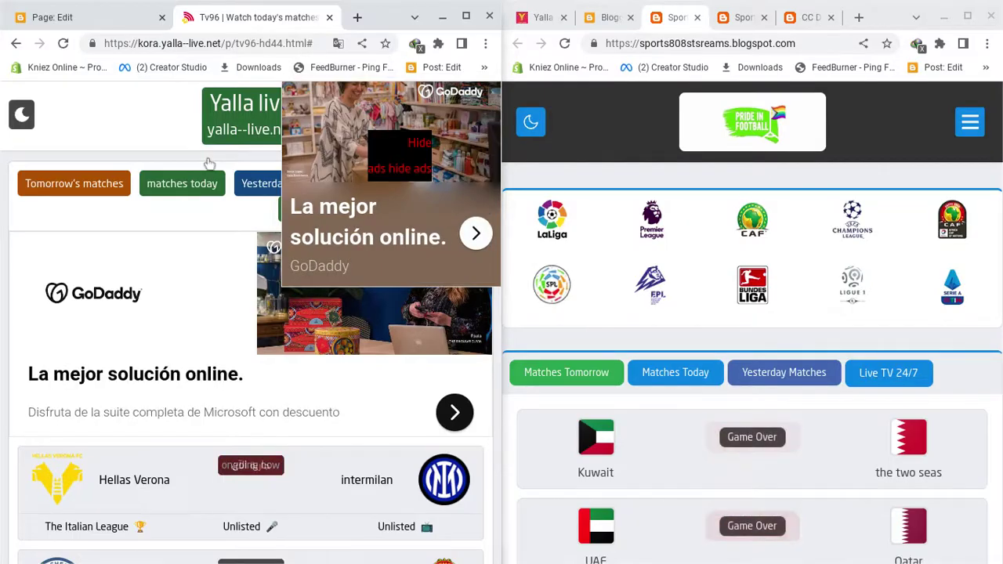
# Maximize the browser window, open the developer tools for the match page and widen the page preview
pyautogui.click(465, 16)
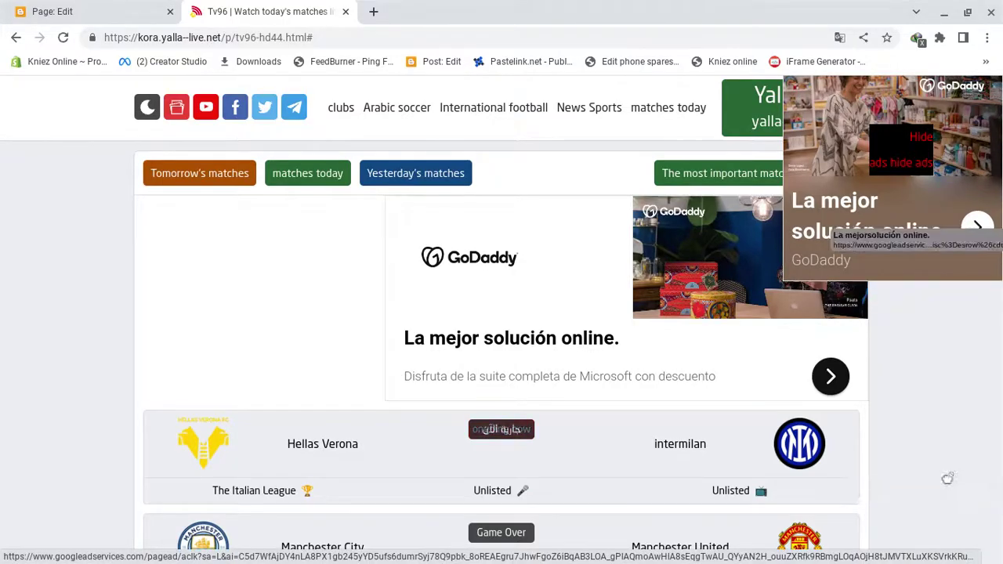
pyautogui.click(987, 38)
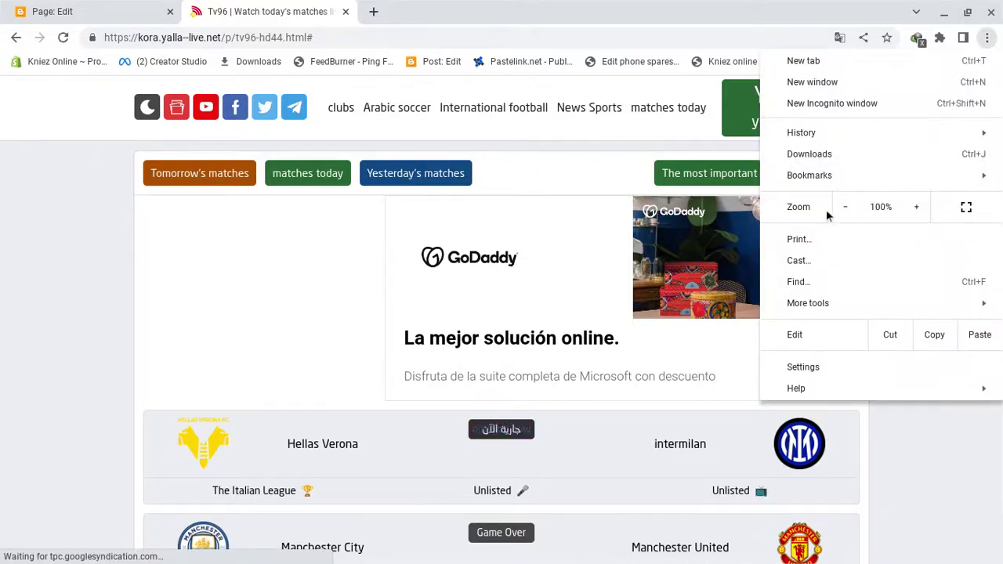
pyautogui.moveTo(764, 303)
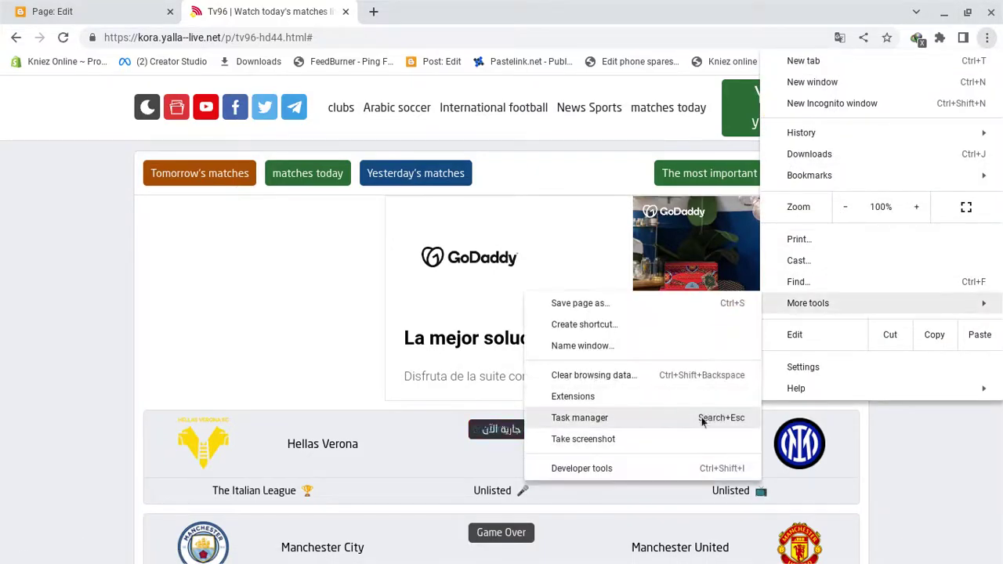
pyautogui.click(660, 469)
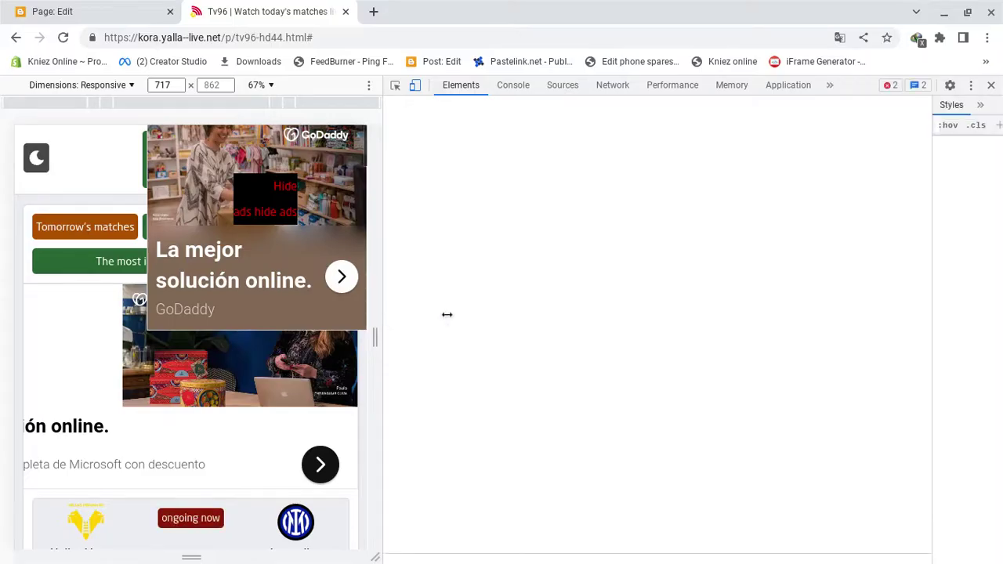
pyautogui.moveTo(446, 314); pyautogui.dragTo(587, 327)
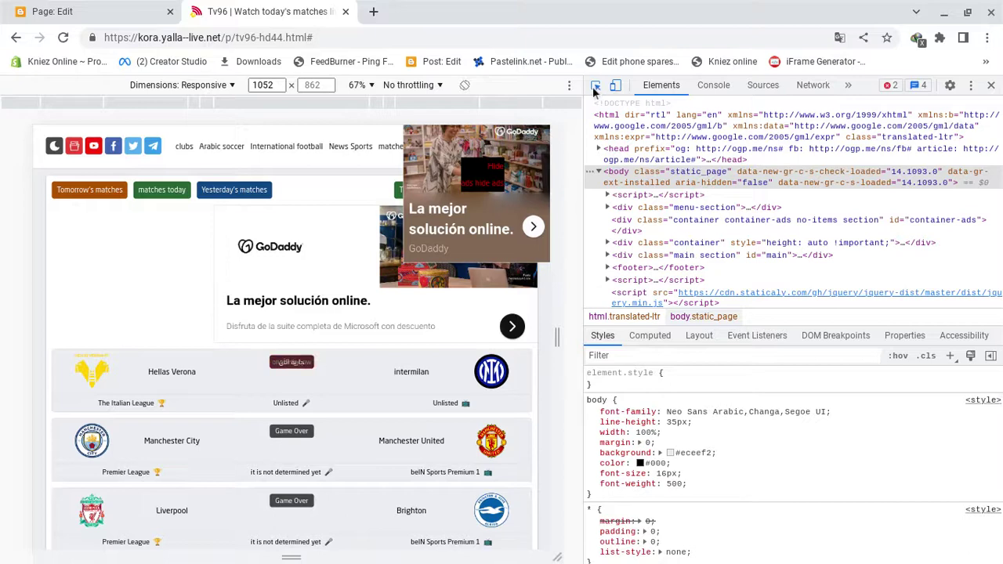
# Copy the full HTML of the div.matchflex element holding the match list and dock the window to half the screen
pyautogui.scroll(-5, 251, 385)
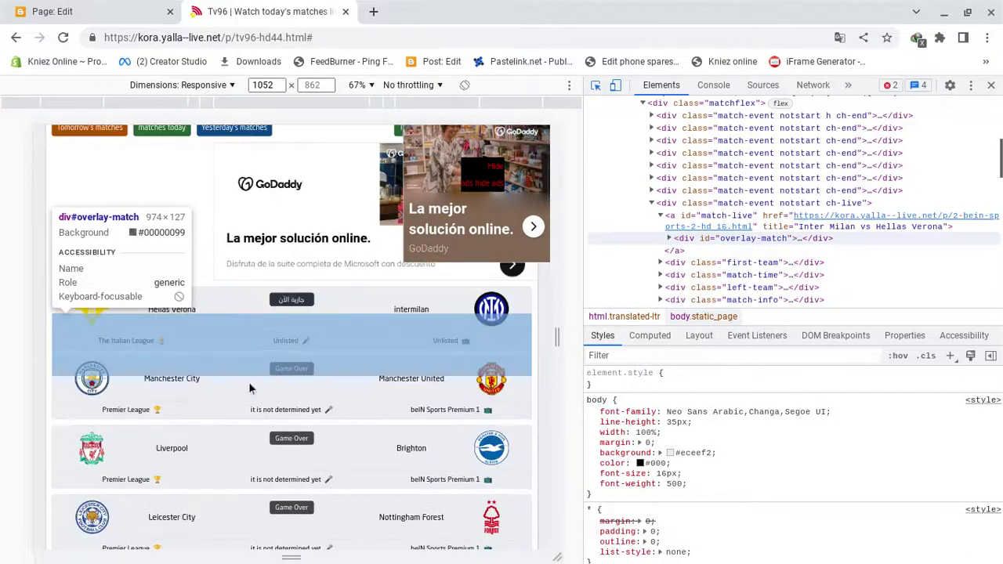
pyautogui.scroll(-1, 250, 385)
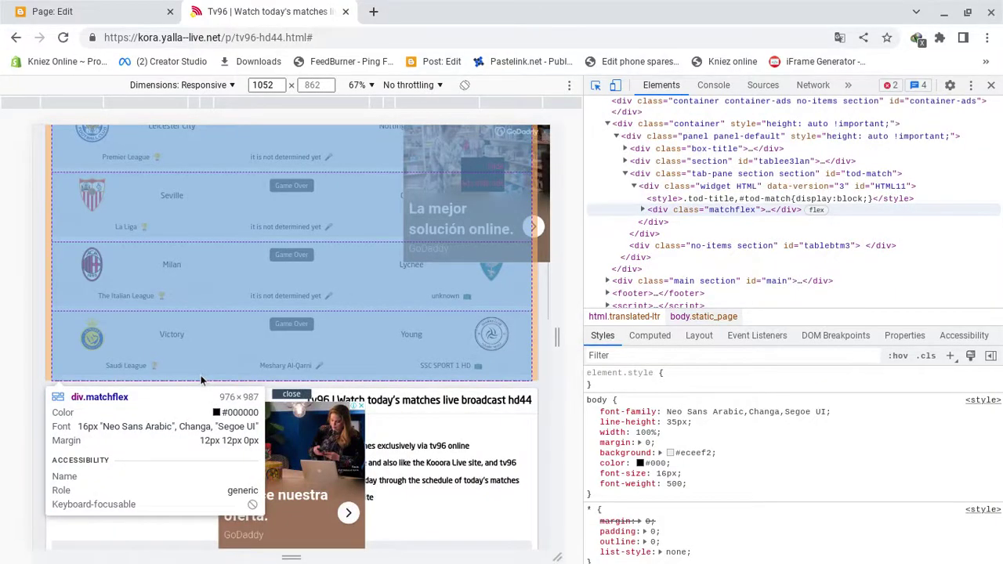
pyautogui.click(70, 377)
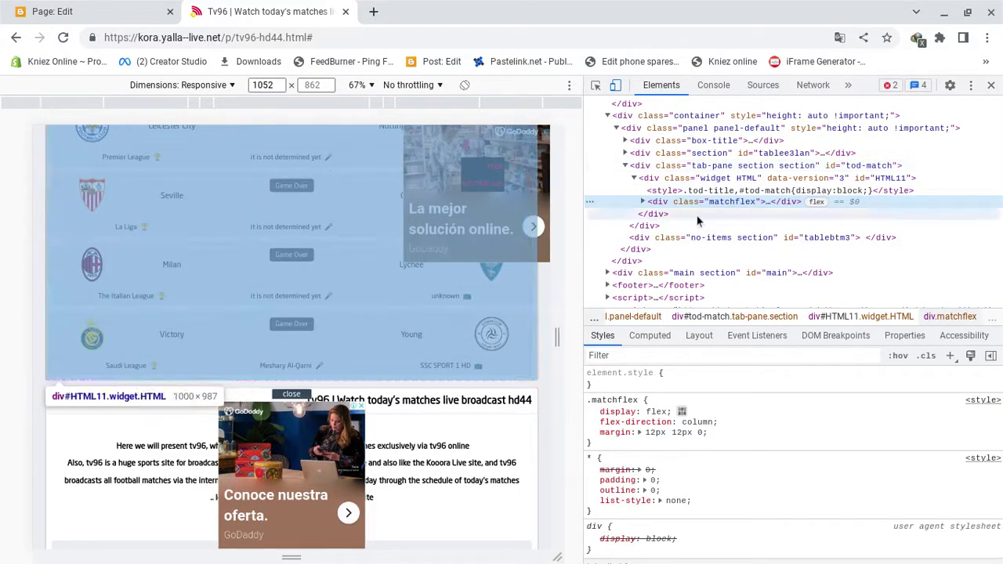
pyautogui.rightClick(698, 199)
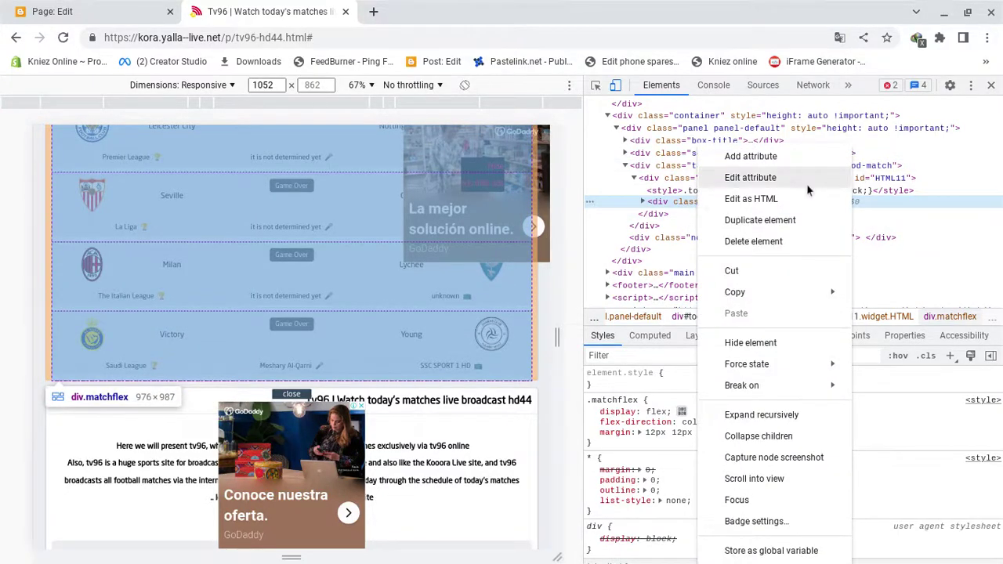
pyautogui.click(789, 198)
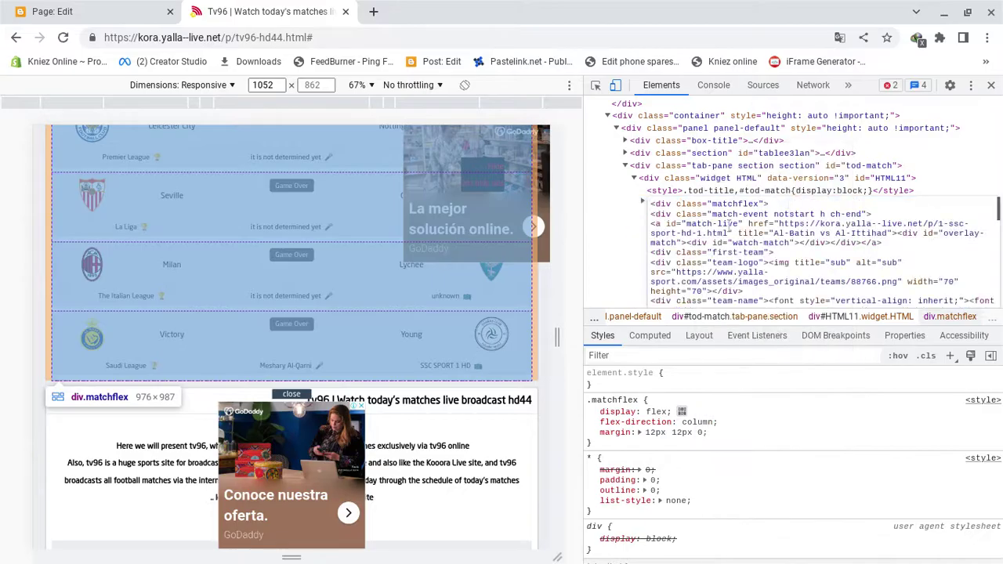
pyautogui.hotkey('ctrl', 'a')
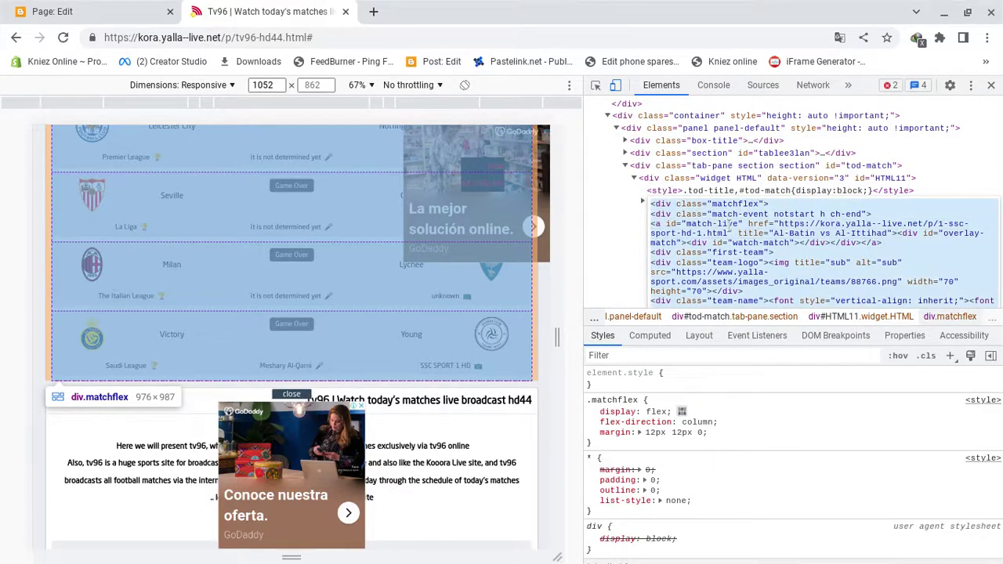
pyautogui.rightClick(729, 226)
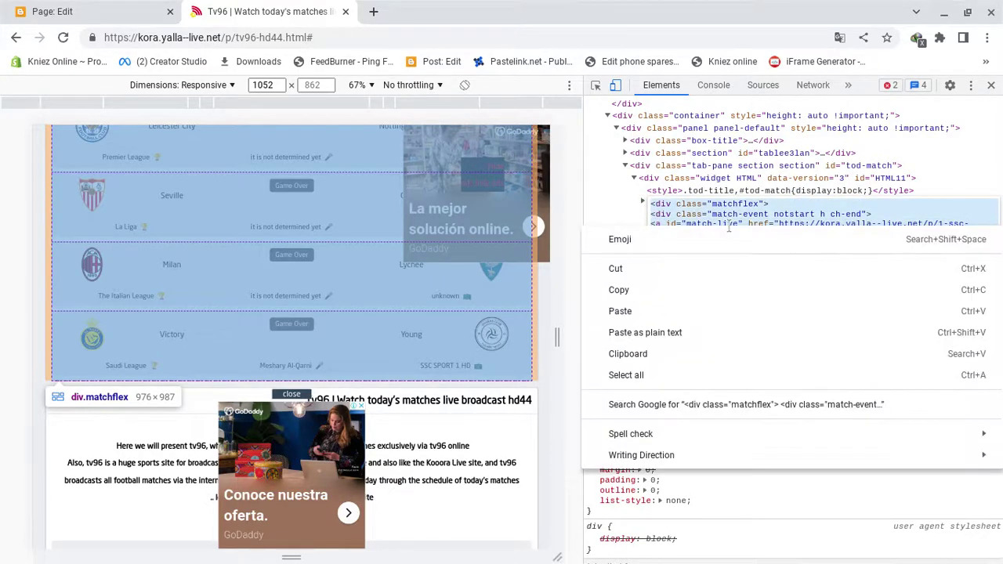
pyautogui.click(670, 289)
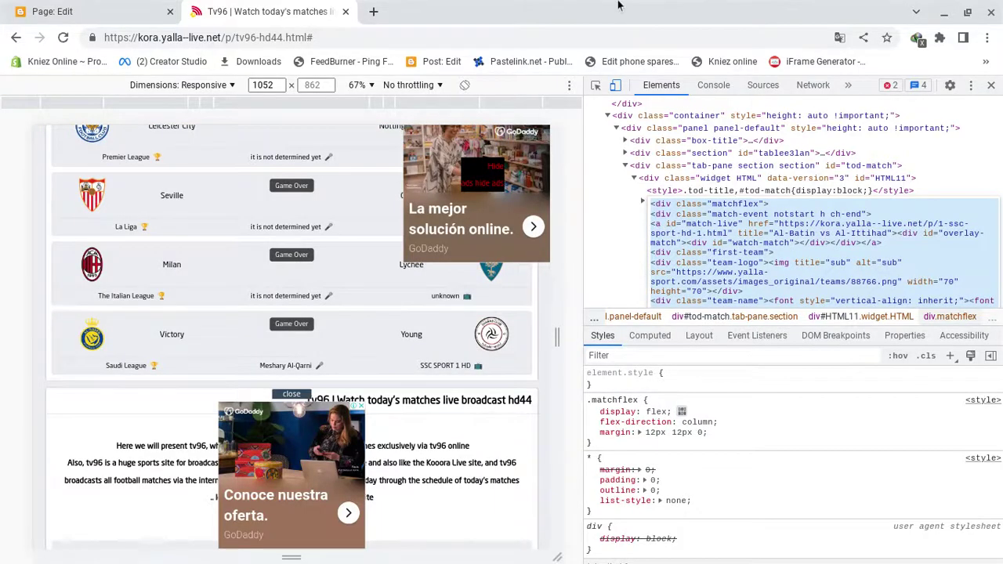
pyautogui.press('super+Left')
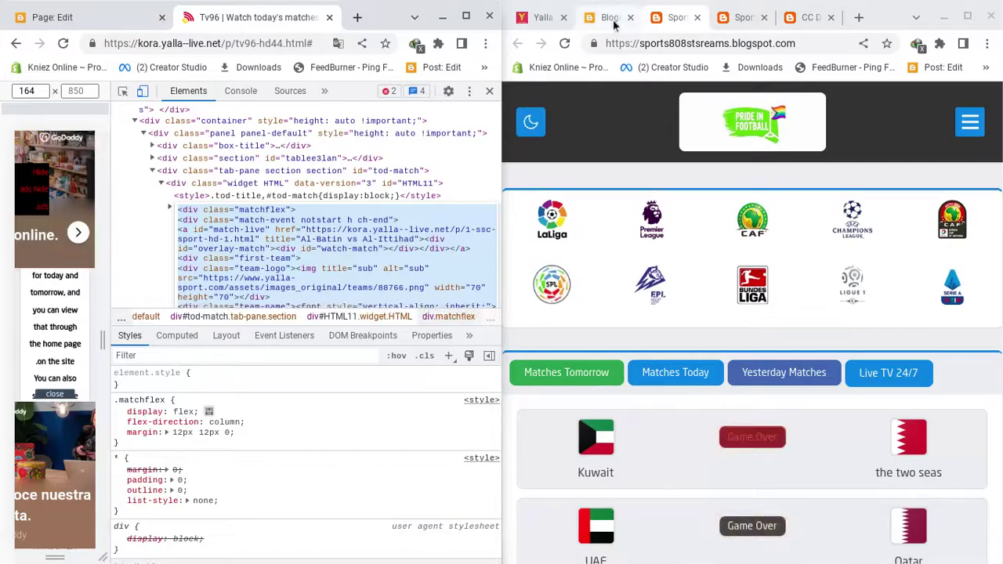
# Open the layout of the Sports808streams blog and locate the matches today gadget
pyautogui.click(613, 21)
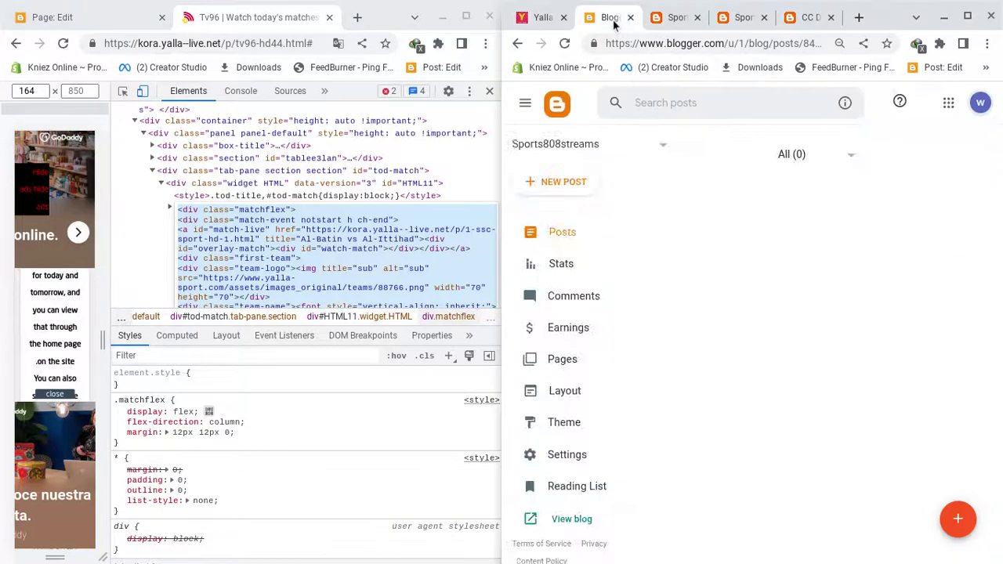
pyautogui.click(526, 105)
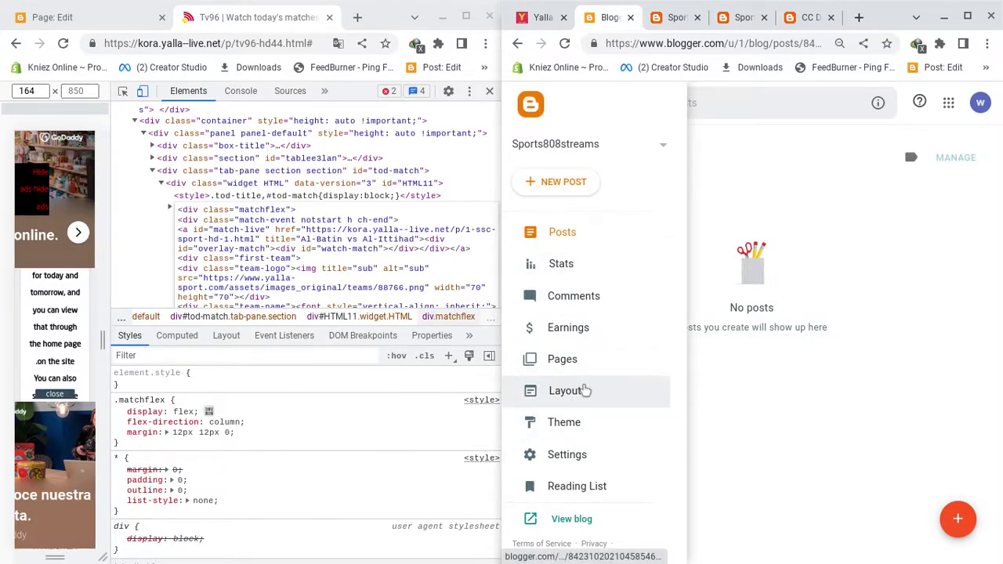
pyautogui.click(584, 390)
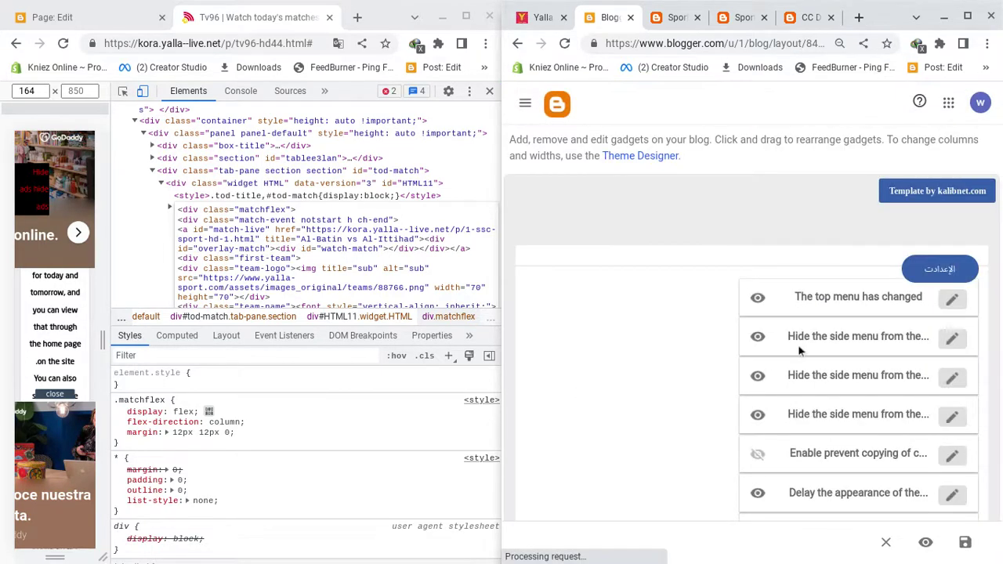
pyautogui.scroll(-4, 799, 343)
pyautogui.scroll(-2, 799, 342)
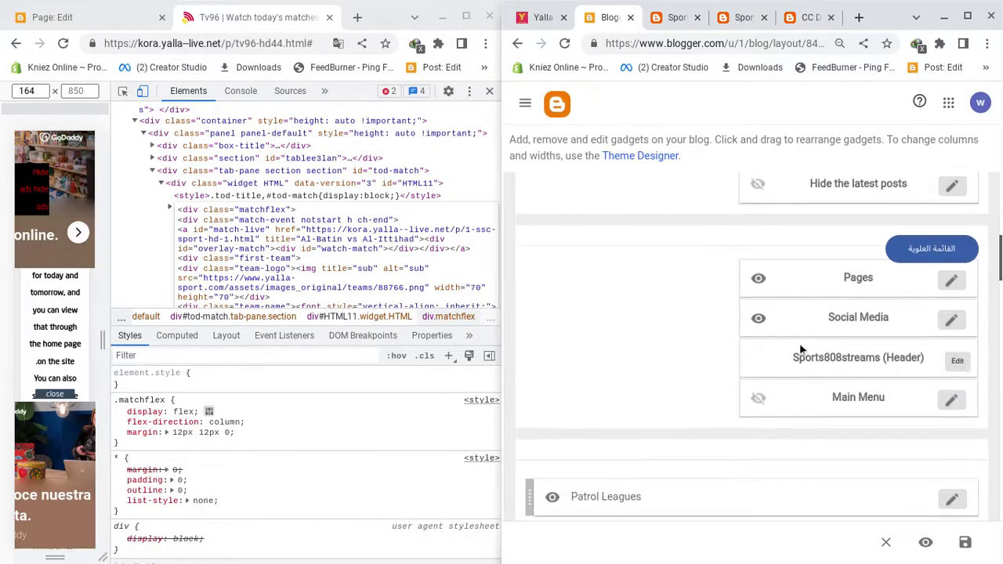
pyautogui.scroll(-4, 799, 342)
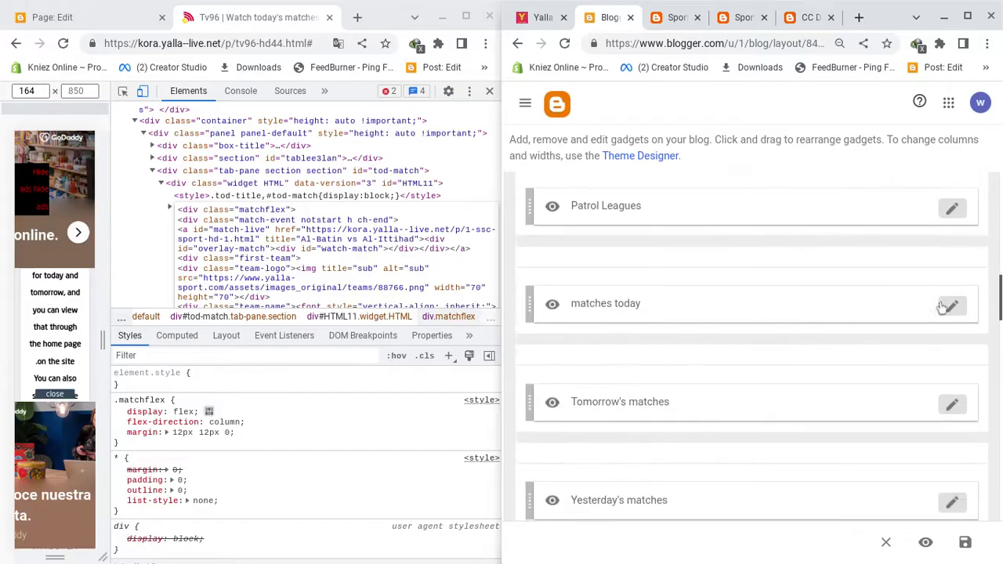
# Replace the whole content of the matches today gadget with the copied matchflex HTML and save the gadget
pyautogui.click(951, 306)
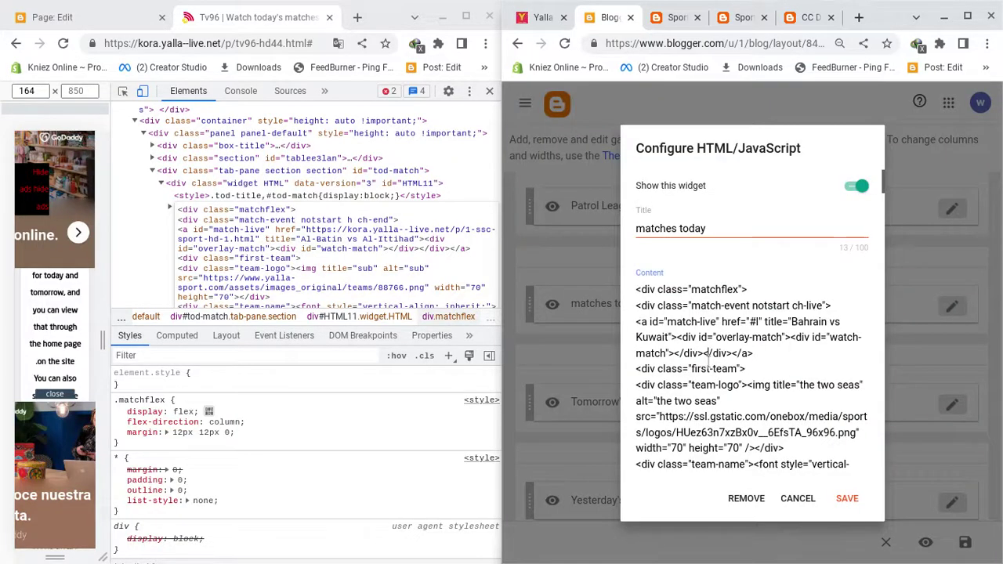
pyautogui.hotkey('ctrl', 'a')
pyautogui.press('Delete')
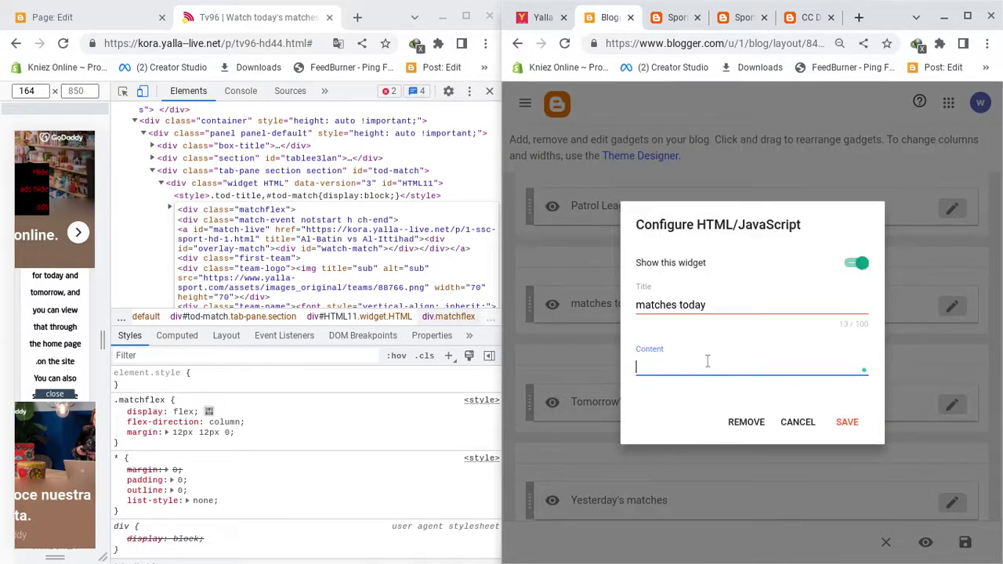
pyautogui.hotkey('ctrl', 'v')
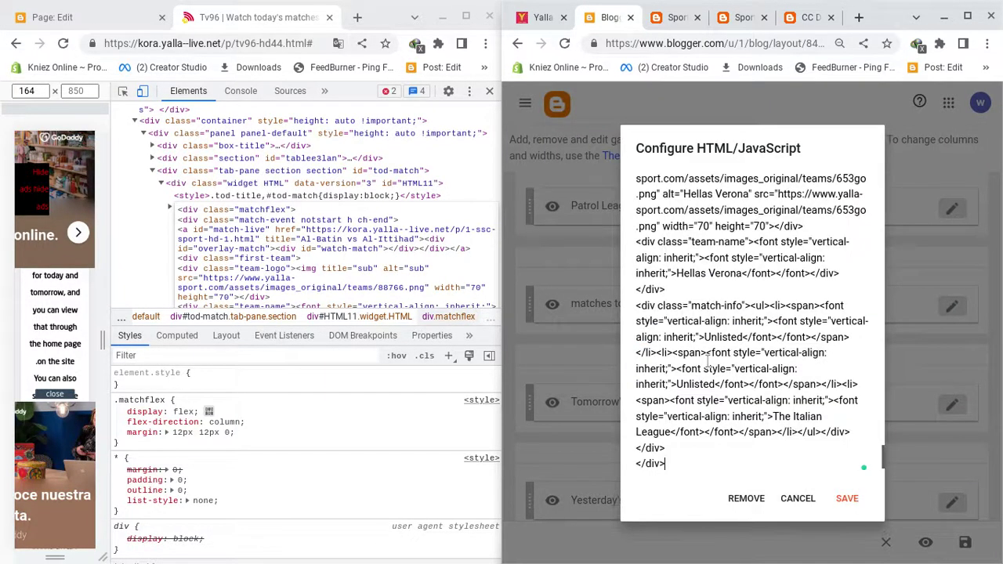
pyautogui.click(847, 499)
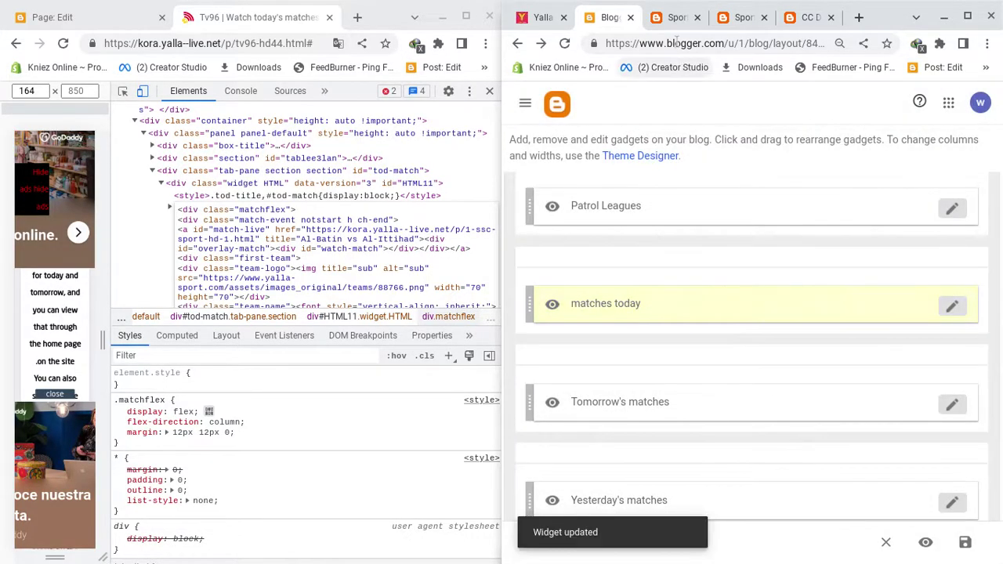
# Reload the live Sports808streams blog in a maximized window and review its match cards, including the Inter Milan vs Hellas Verona link
pyautogui.click(674, 18)
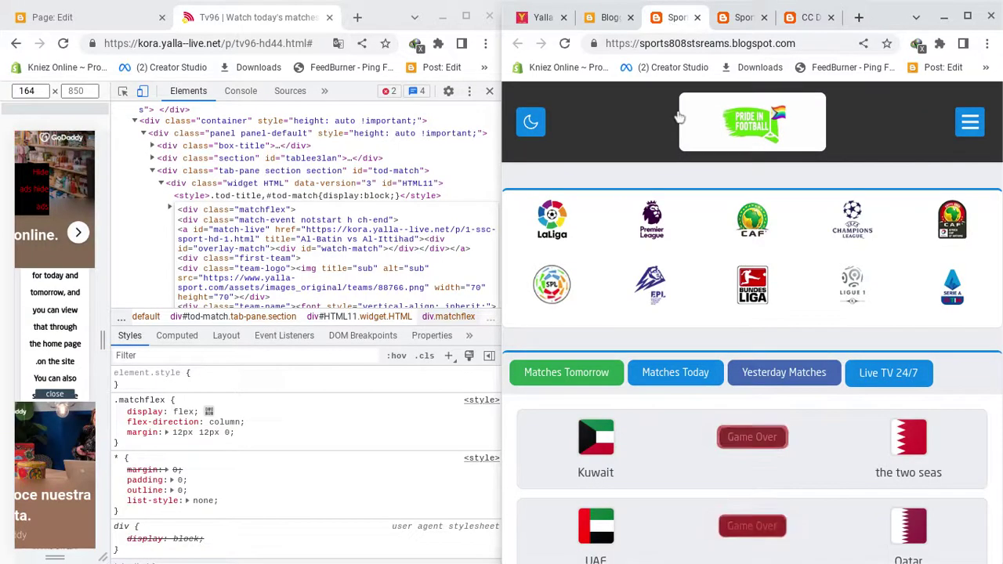
pyautogui.click(564, 43)
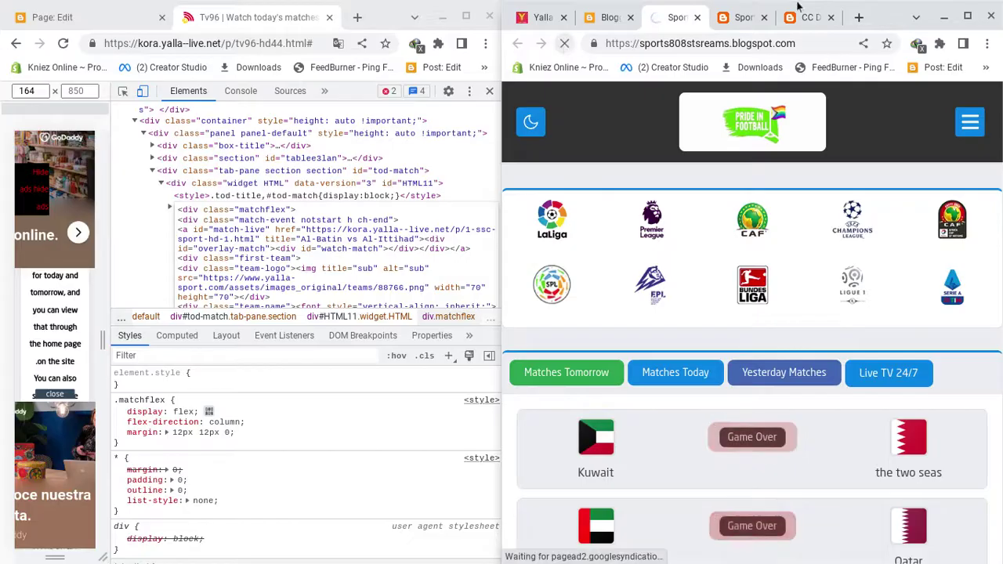
pyautogui.click(966, 15)
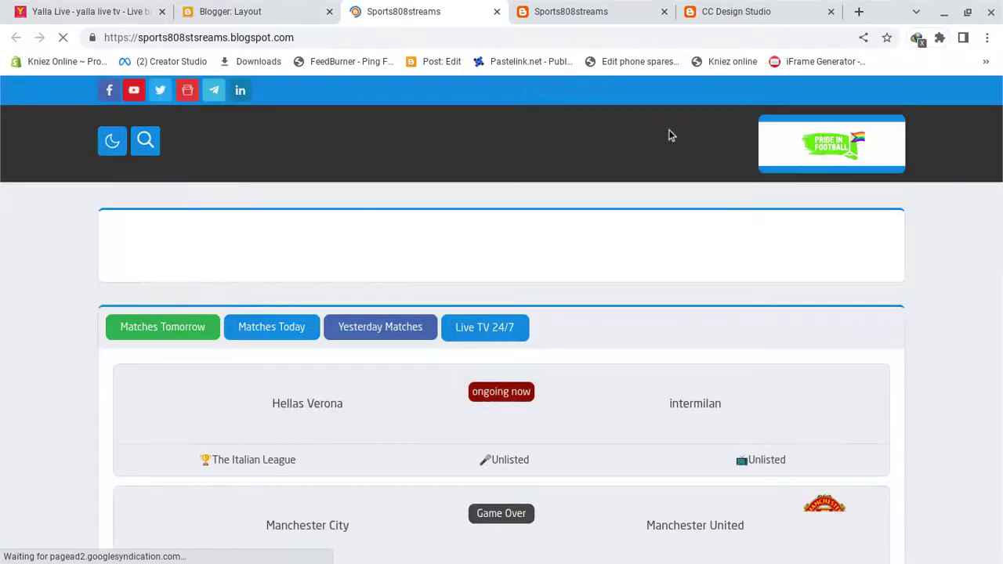
pyautogui.scroll(-1, 600, 229)
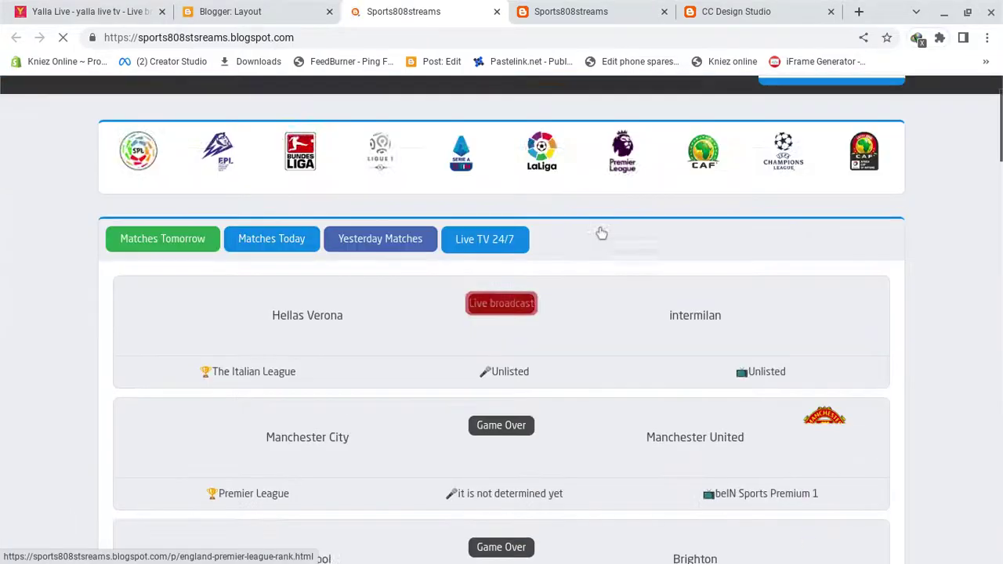
pyautogui.scroll(-1, 600, 229)
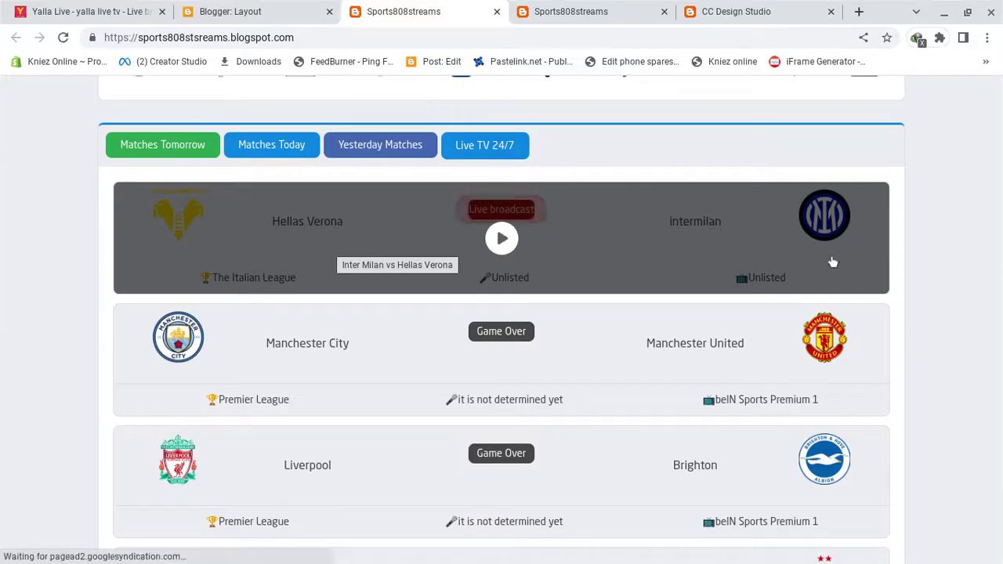
pyautogui.scroll(-3, 922, 204)
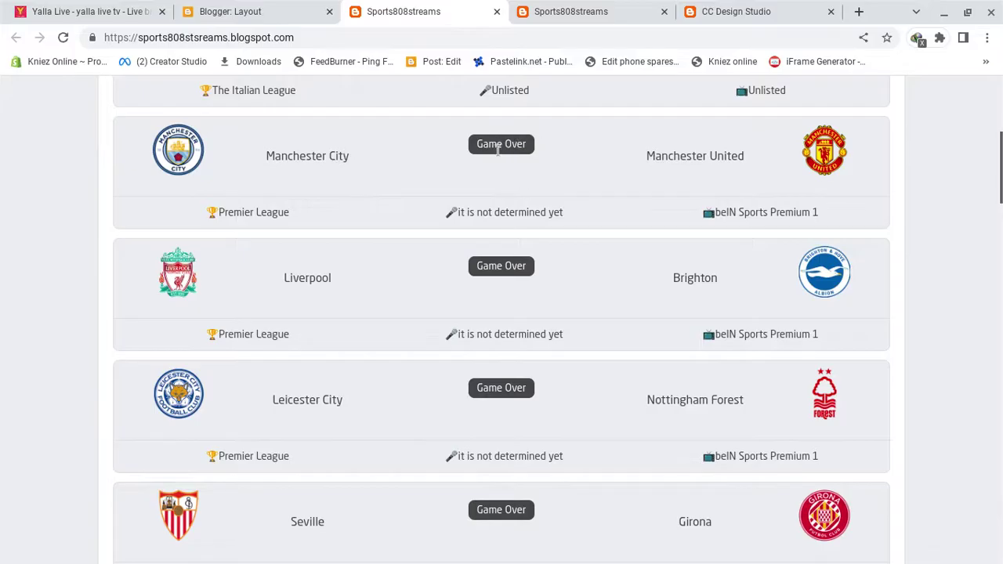
pyautogui.scroll(2, 498, 151)
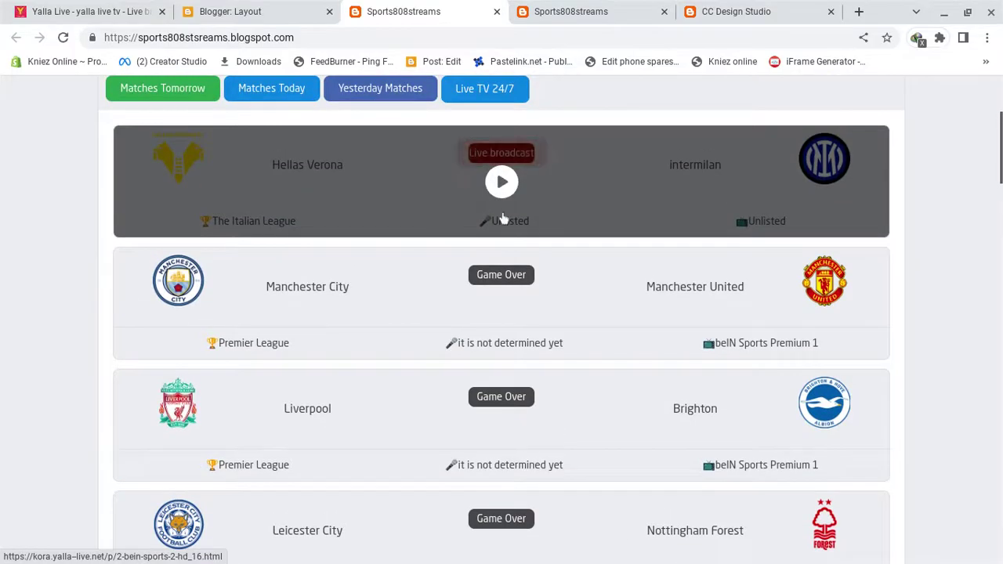
pyautogui.scroll(-1, 509, 261)
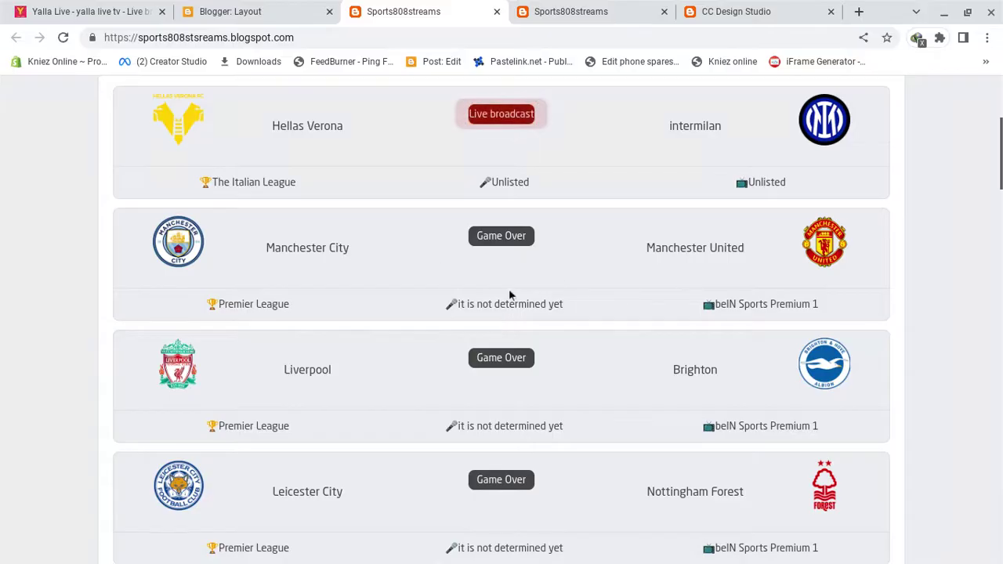
pyautogui.scroll(2, 559, 206)
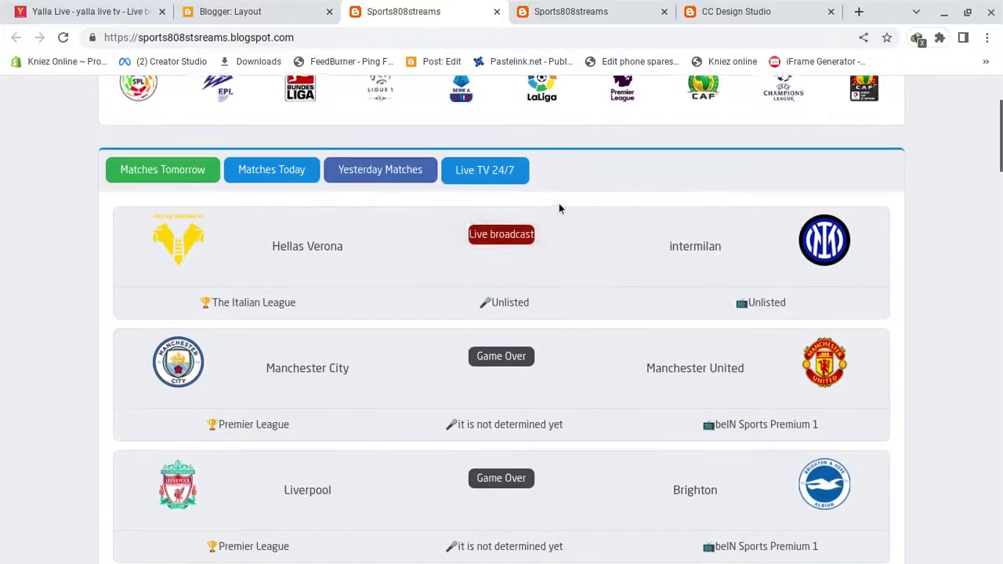
pyautogui.moveTo(511, 262)
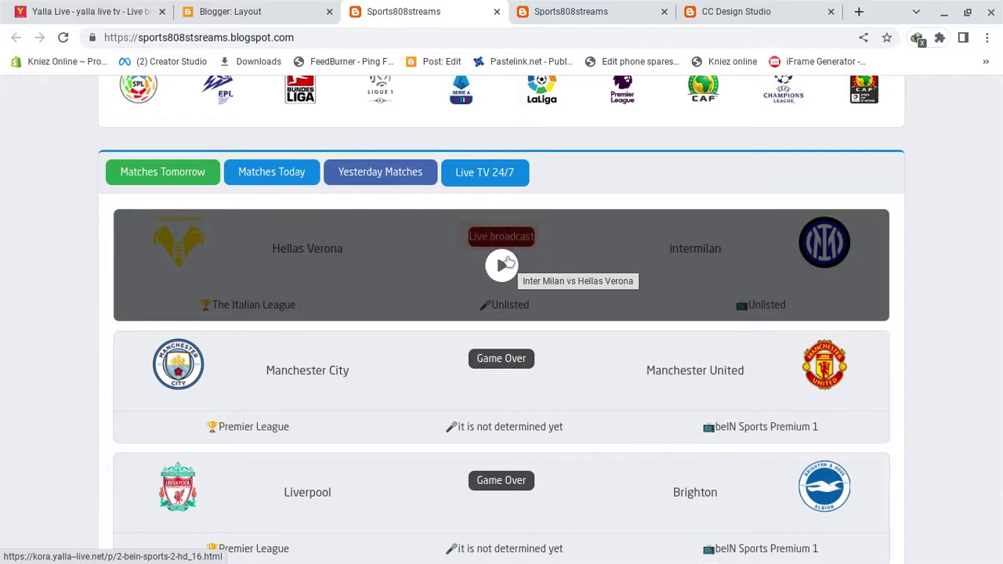
# Open the posts list of the Sports808streams blog in Blogger and dock the window to half the screen
pyautogui.click(260, 10)
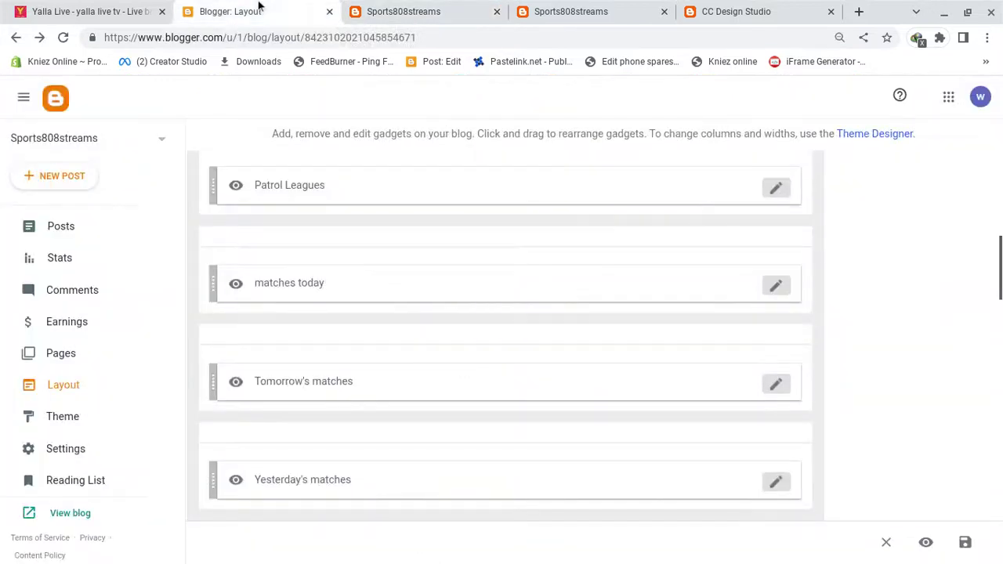
pyautogui.click(112, 226)
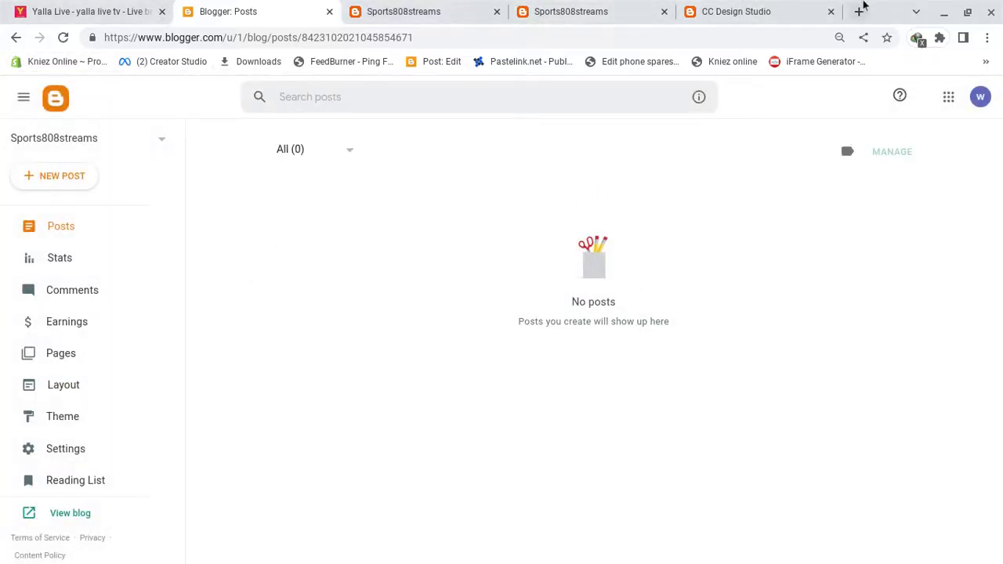
pyautogui.press('super+Right')
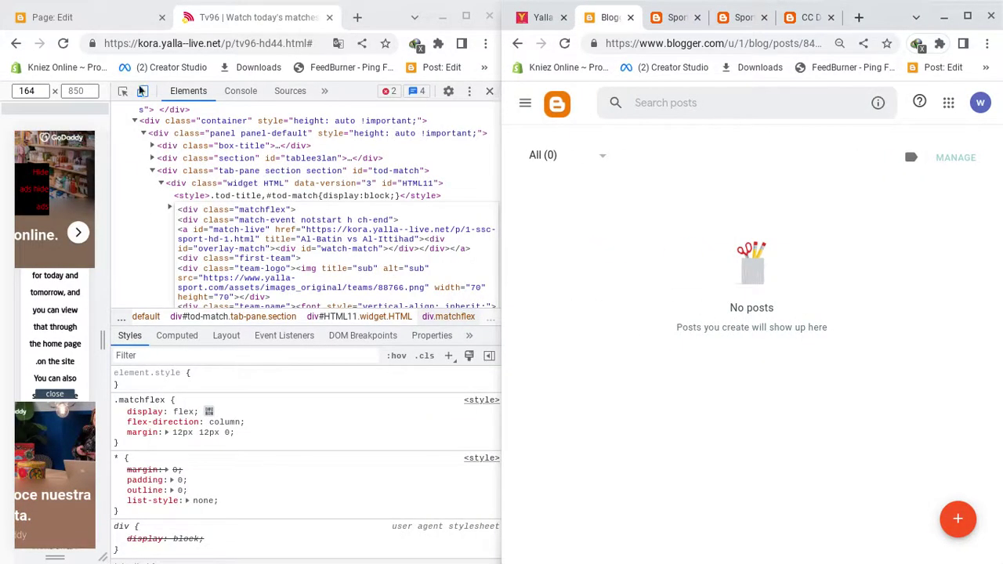
# Leave the Matches Today page editor and open the CC Design Studio blog's settings at the Manage Blog section
pyautogui.click(103, 19)
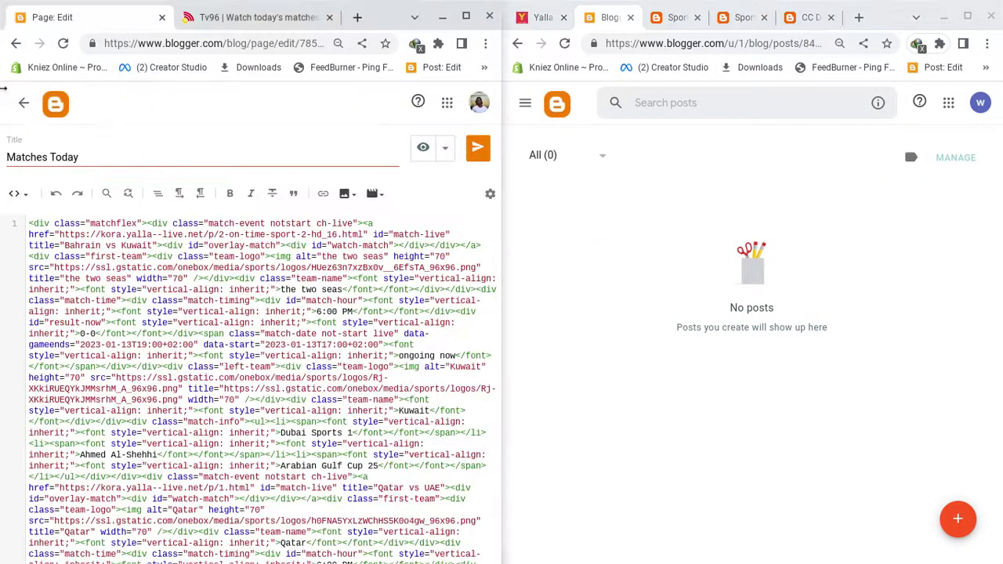
pyautogui.click(24, 103)
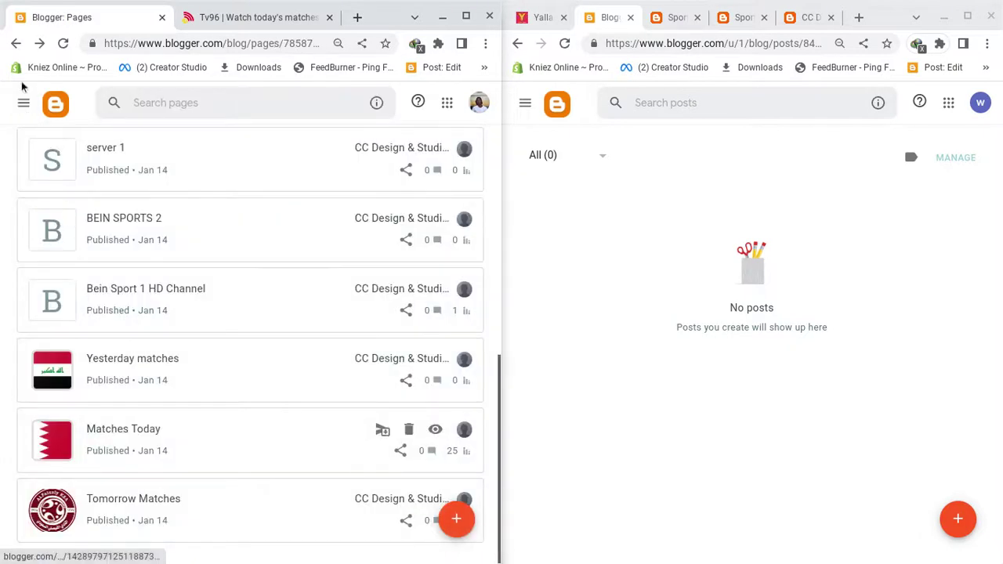
pyautogui.click(24, 103)
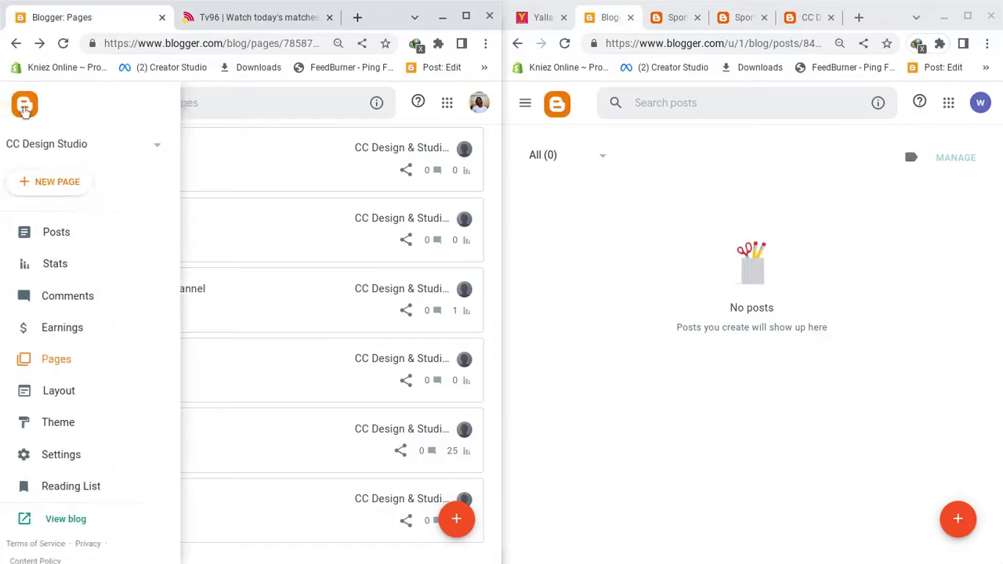
pyautogui.click(83, 453)
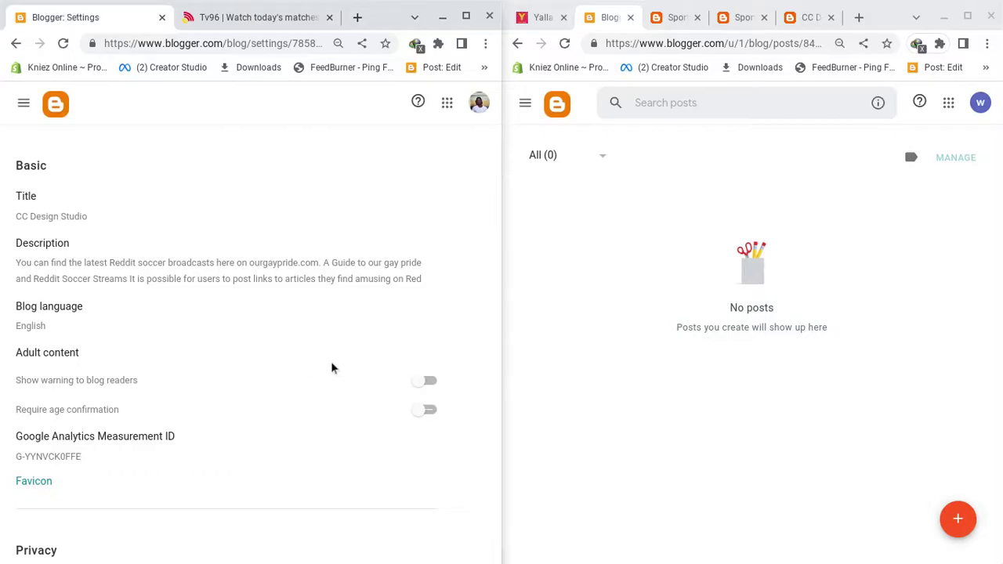
pyautogui.scroll(-15, 331, 365)
pyautogui.scroll(-15, 332, 368)
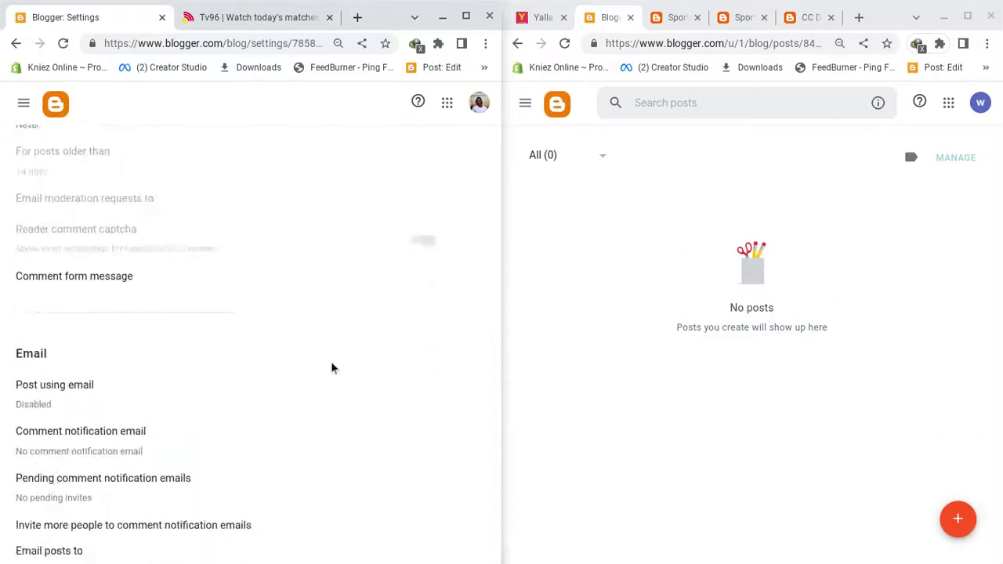
pyautogui.scroll(-15, 331, 367)
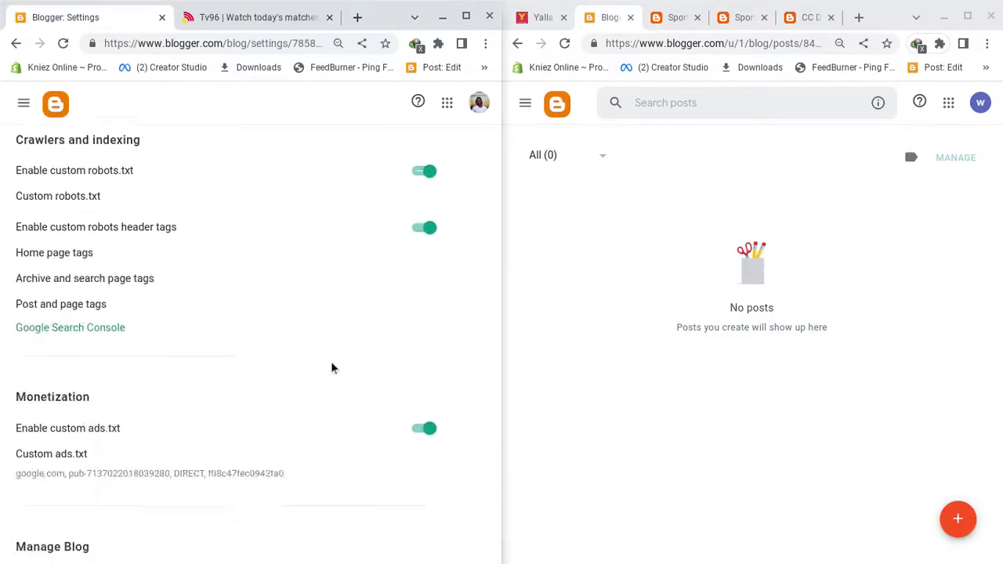
pyautogui.scroll(-2, 331, 367)
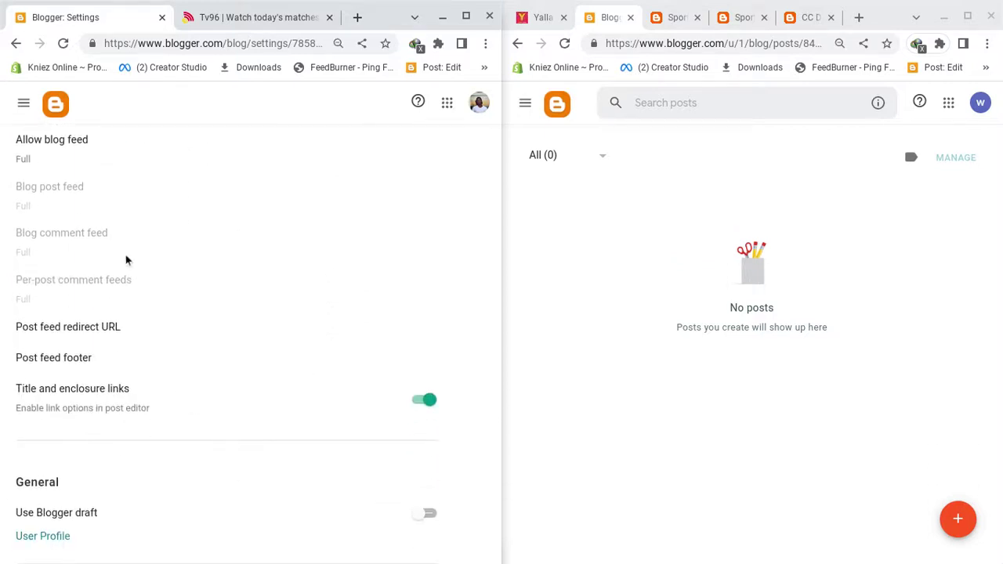
pyautogui.scroll(6, 125, 260)
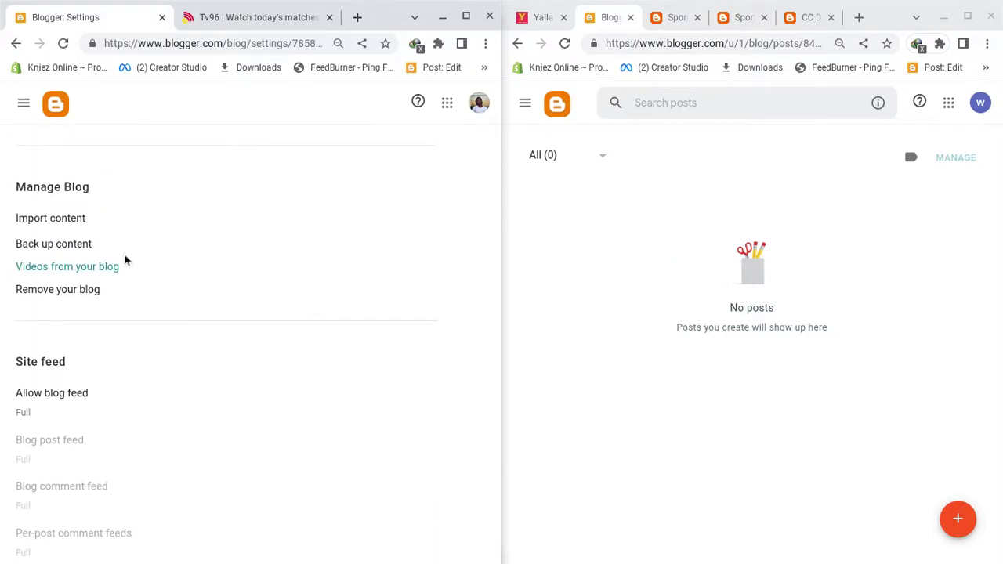
# Back up the CC Design Studio blog's content, saving the file in Downloads as sports808.xml
pyautogui.click(63, 242)
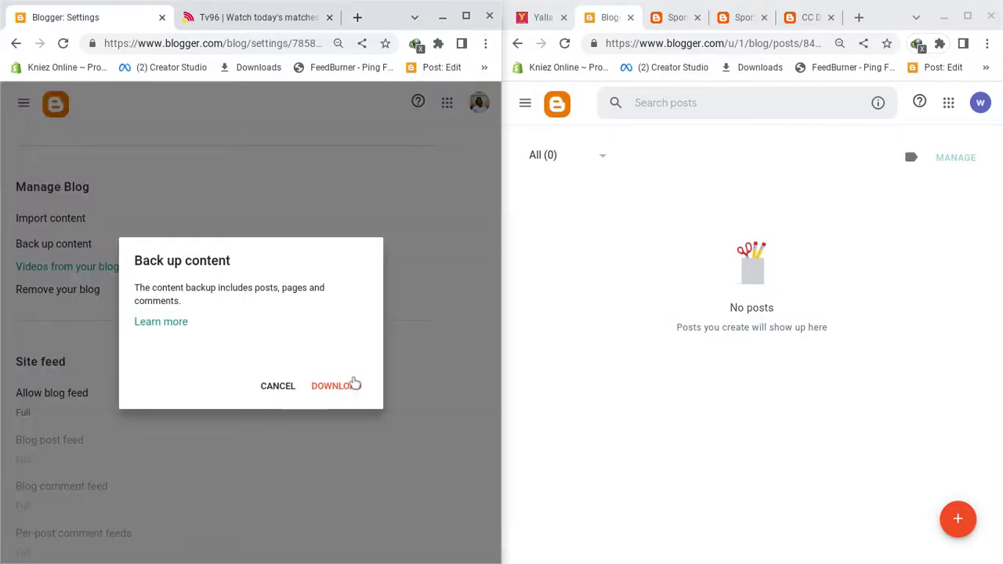
pyautogui.click(335, 385)
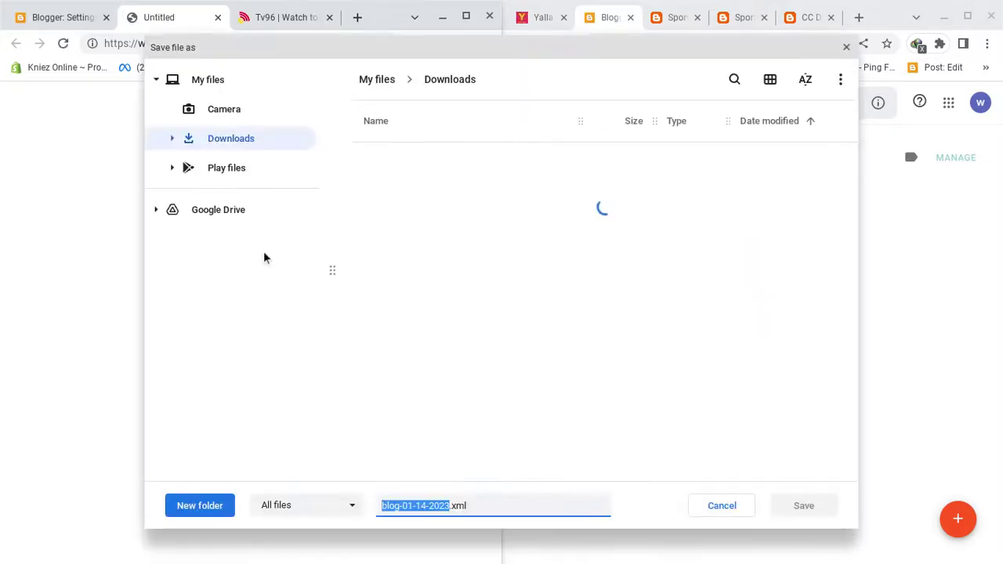
pyautogui.write('s')
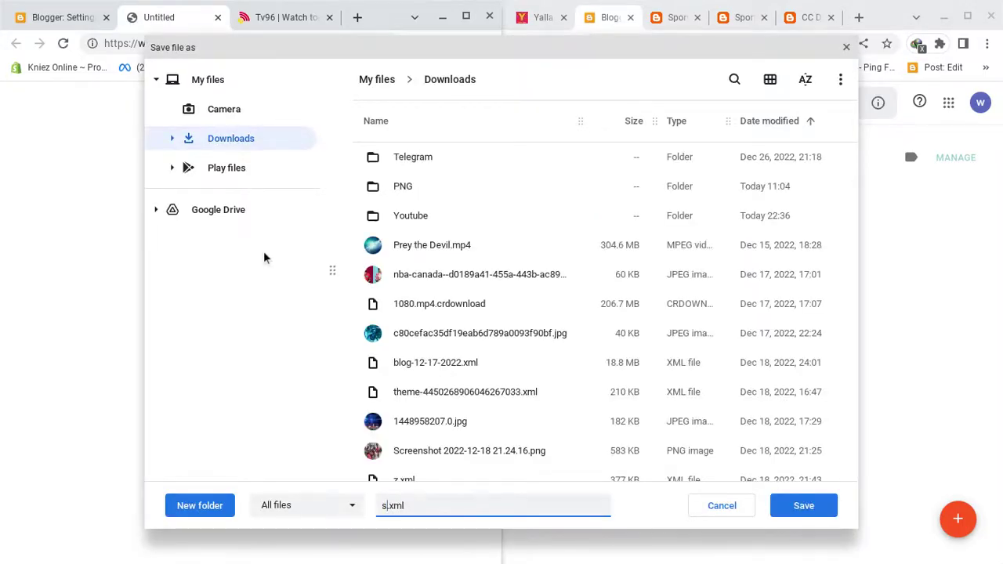
pyautogui.write('ports808')
pyautogui.press('Return')
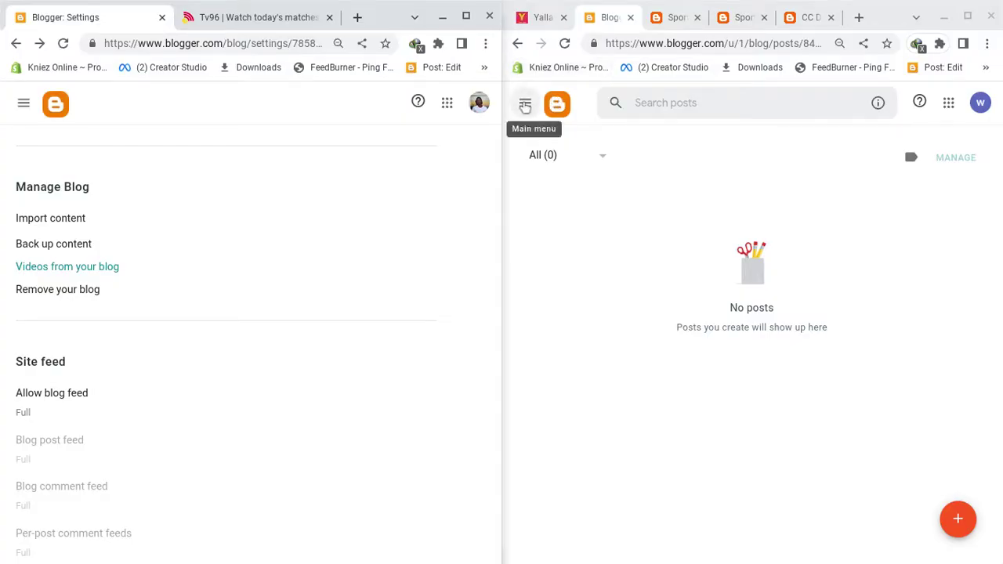
# Go to the settings of the Sports808streams blog
pyautogui.click(525, 104)
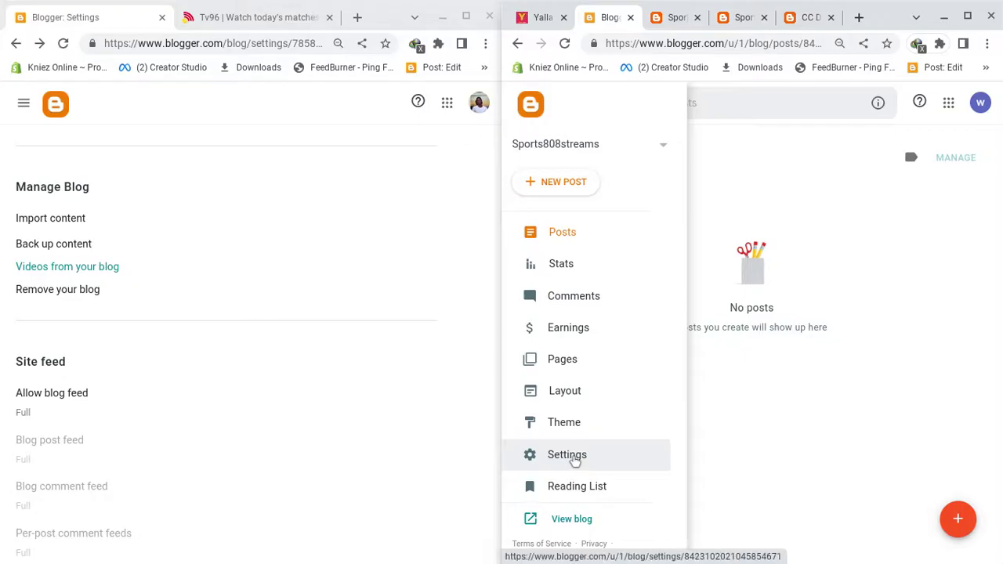
# Import sports808.xml from Downloads into the Sports808streams blog, with automatic publishing of imported posts and pages enabled
pyautogui.click(574, 460)
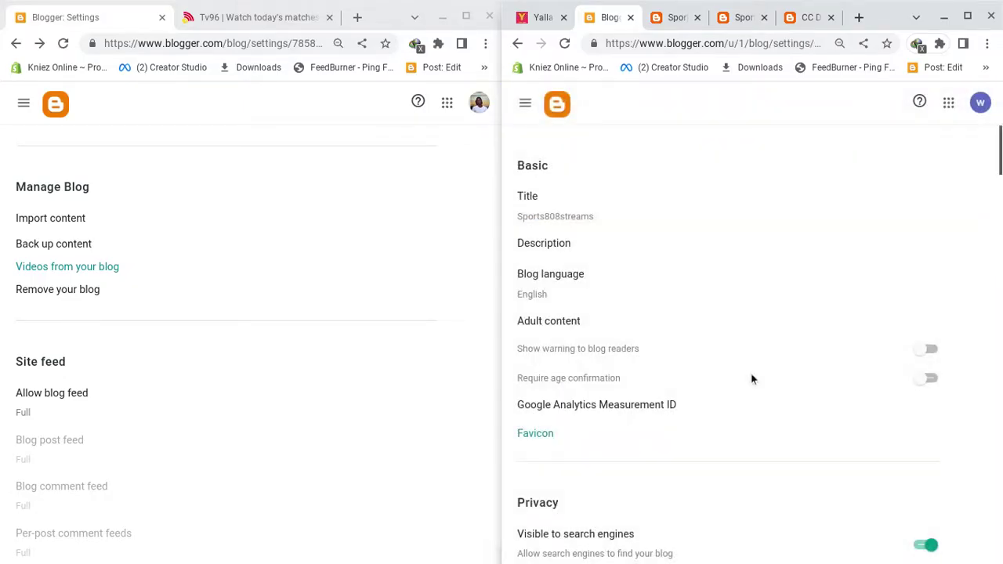
pyautogui.scroll(-15, 751, 379)
pyautogui.scroll(-10, 751, 379)
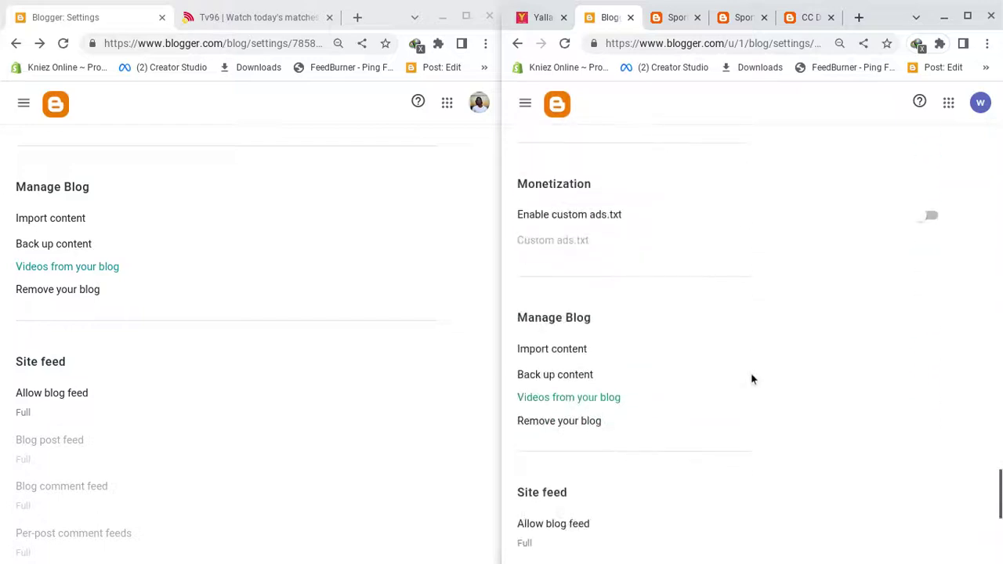
pyautogui.scroll(2, 751, 379)
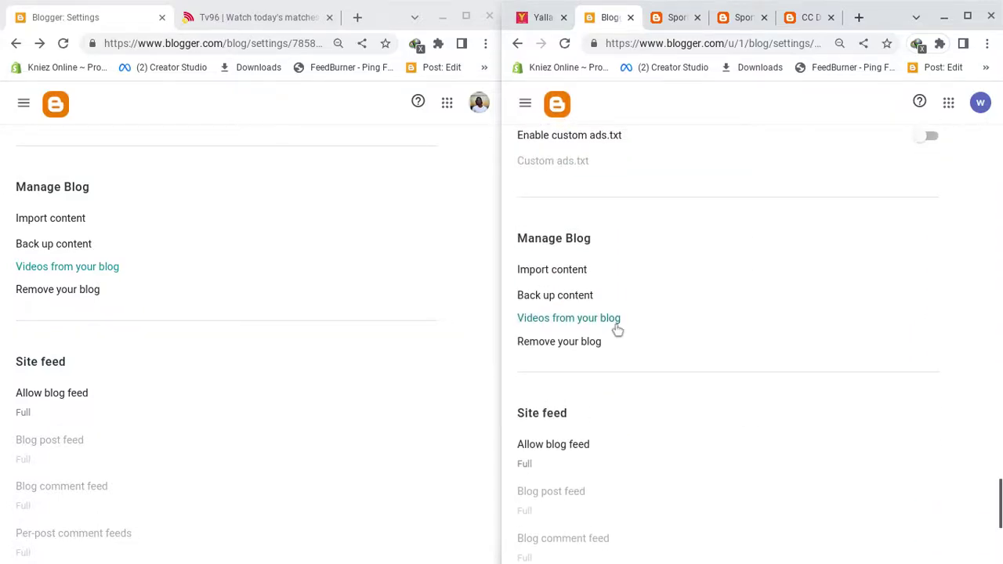
pyautogui.click(556, 275)
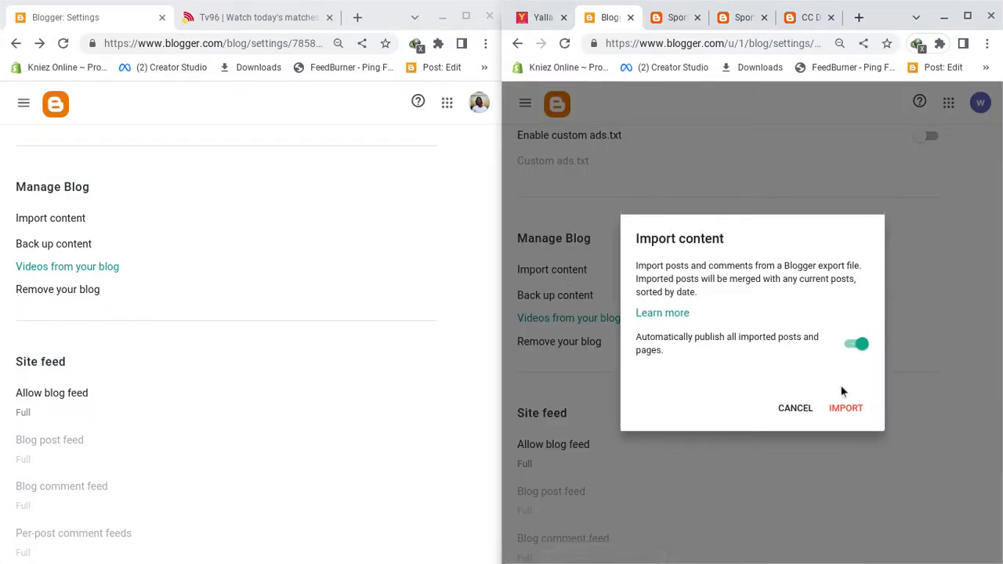
pyautogui.click(854, 407)
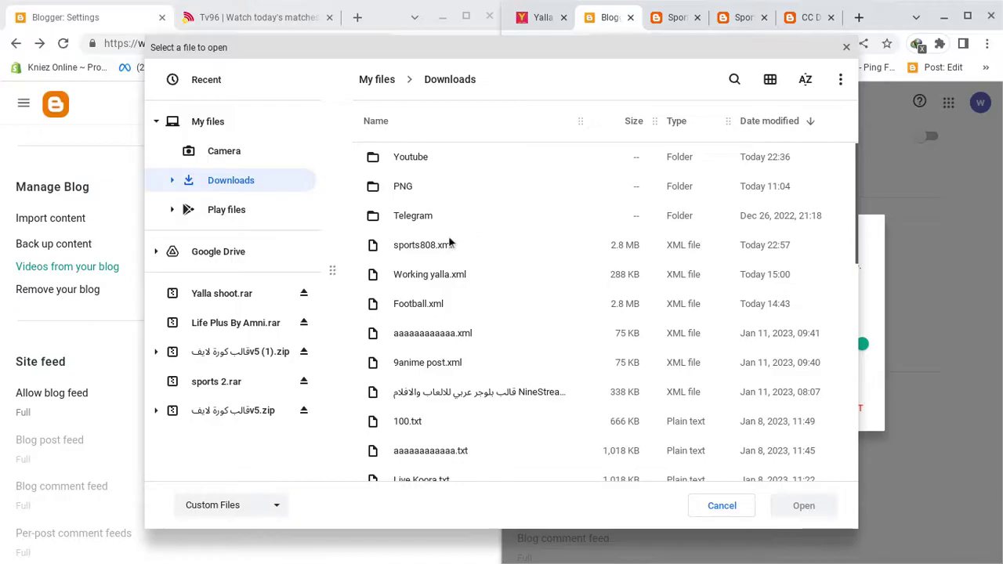
pyautogui.doubleClick(423, 245)
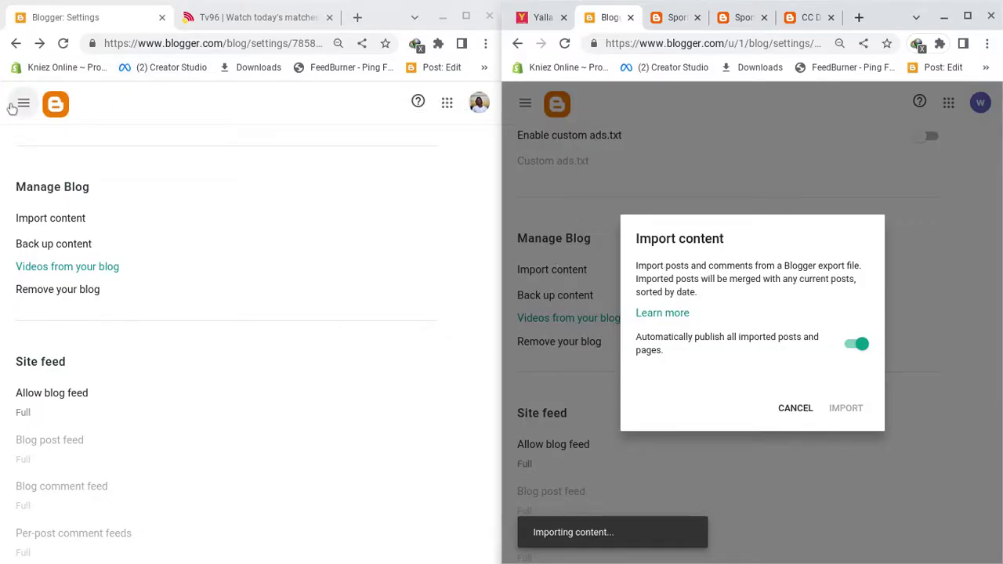
# Switch to the Tv96 matches page and close its developer tools
pyautogui.click(276, 20)
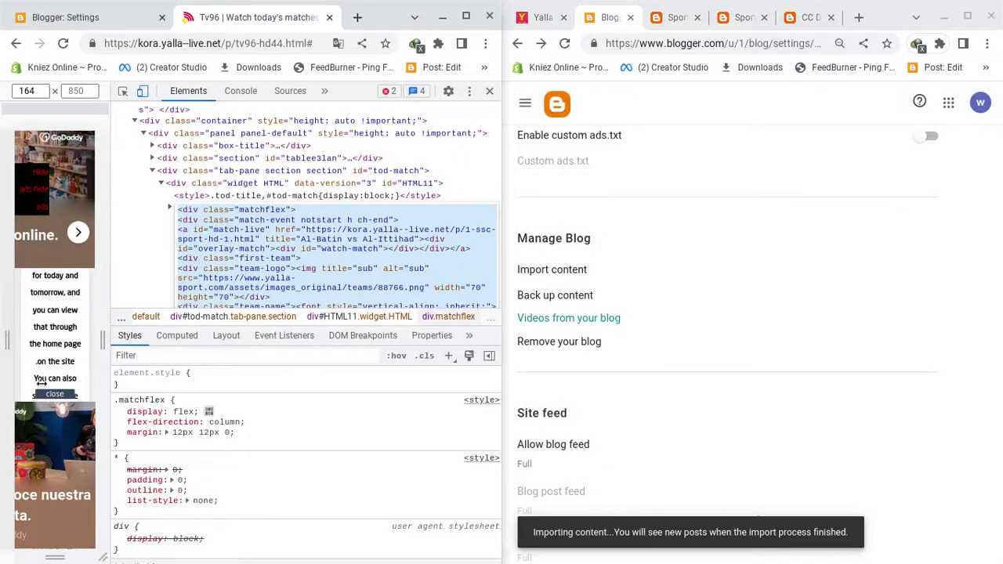
pyautogui.click(76, 301)
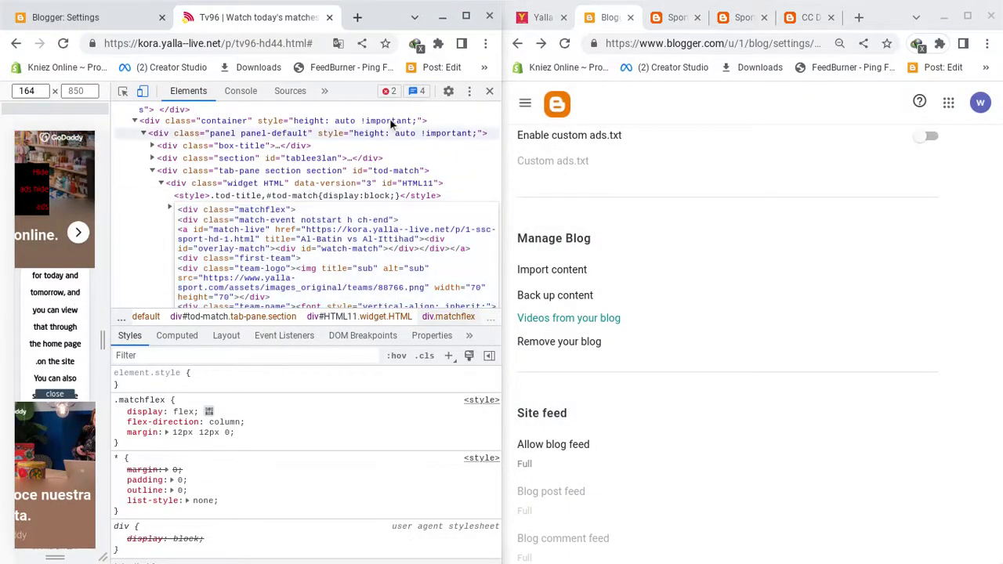
pyautogui.click(489, 91)
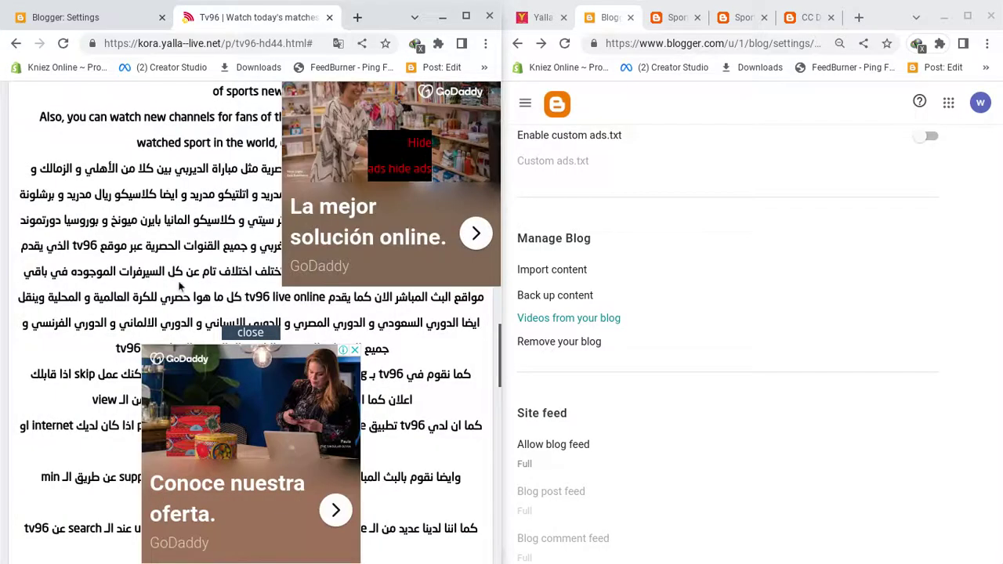
# Open the Tomorrow's matches page of the yalla--live.net site, dismissing the ads in the way
pyautogui.scroll(8, 179, 287)
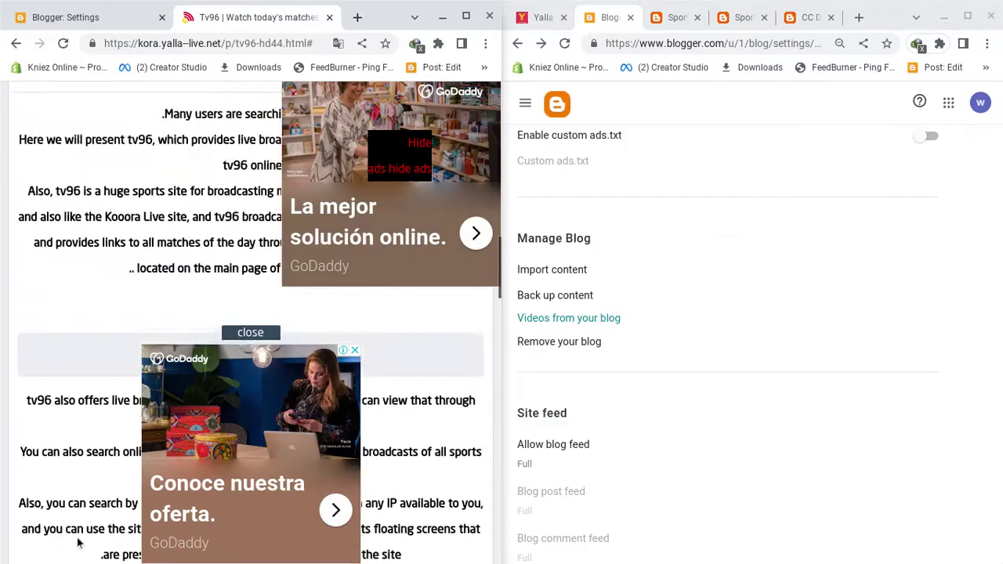
pyautogui.click(355, 352)
pyautogui.scroll(10, 40, 352)
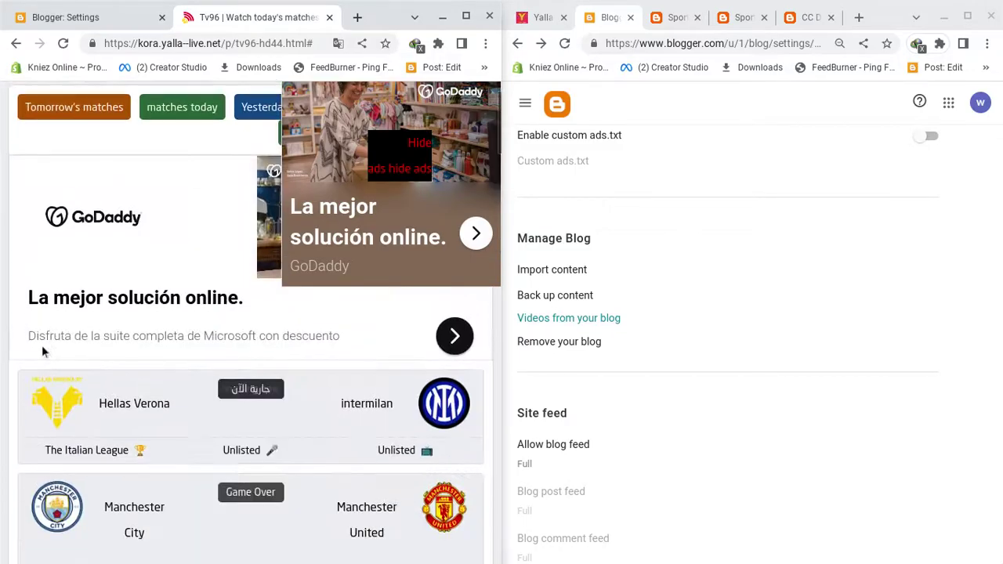
pyautogui.scroll(1, 42, 352)
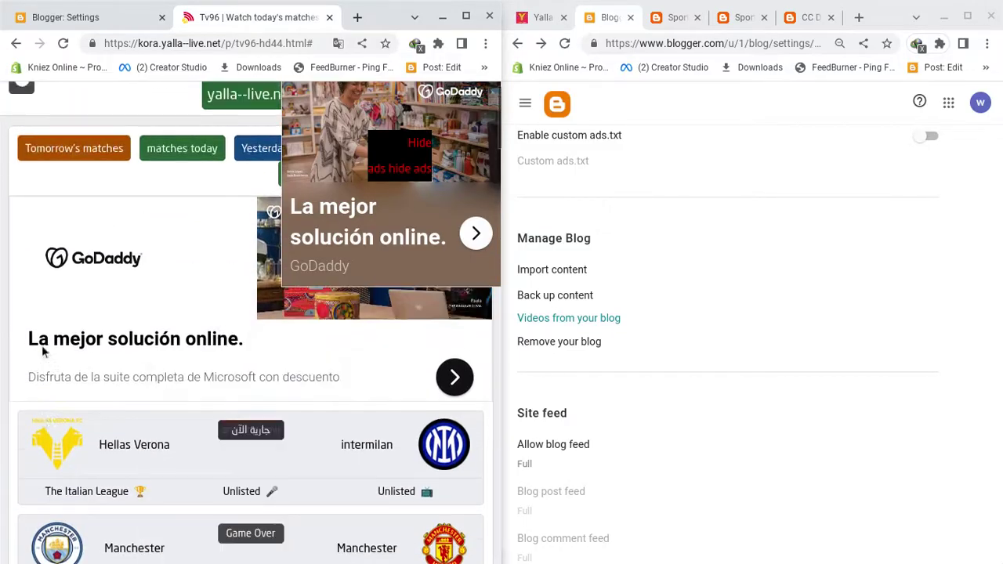
pyautogui.click(91, 159)
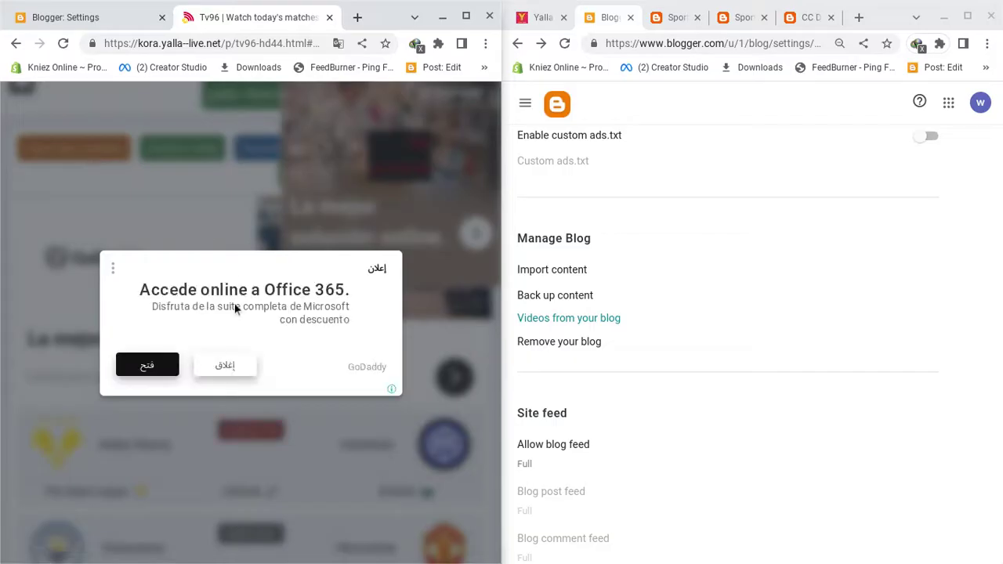
pyautogui.click(232, 361)
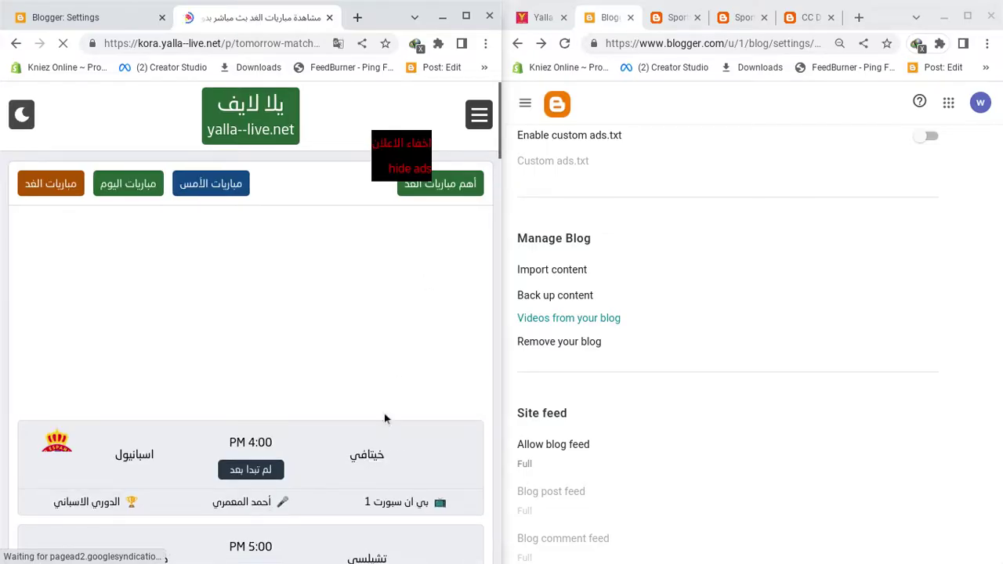
# Examine the list of tomorrow's matches down to its last entry, closing the floating ad that covers it
pyautogui.scroll(-3, 384, 415)
pyautogui.scroll(-1, 384, 418)
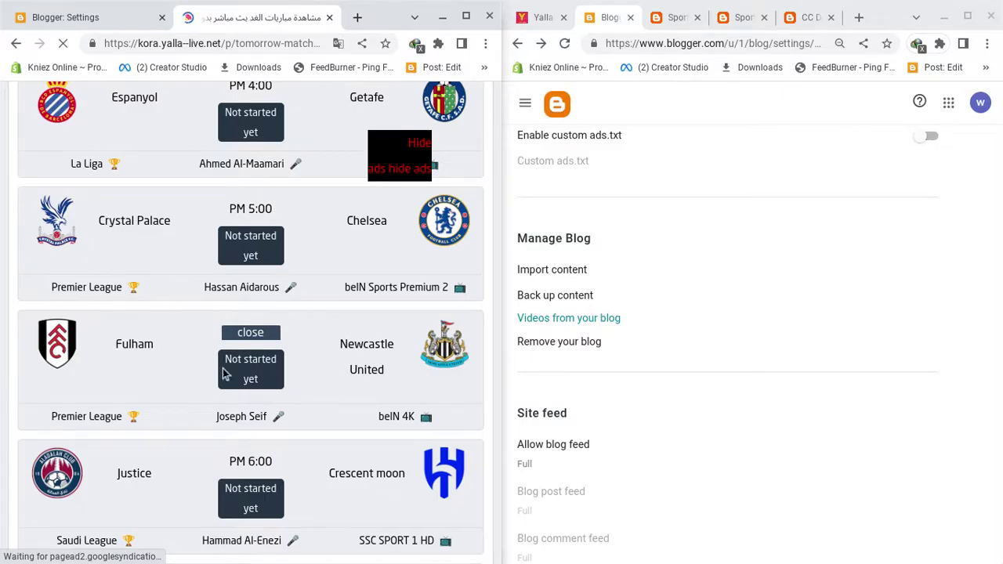
pyautogui.scroll(-2, 416, 384)
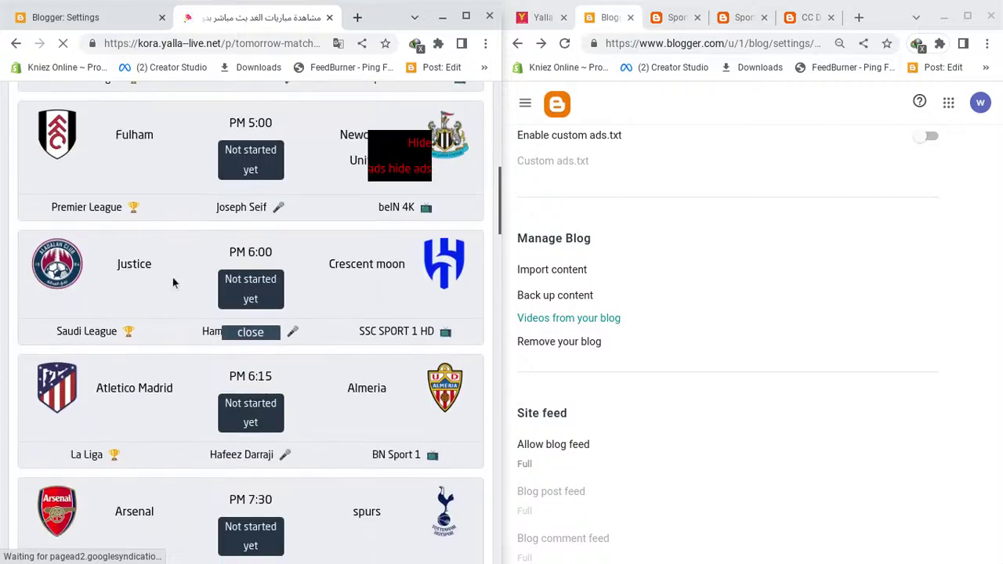
pyautogui.scroll(-4, 472, 306)
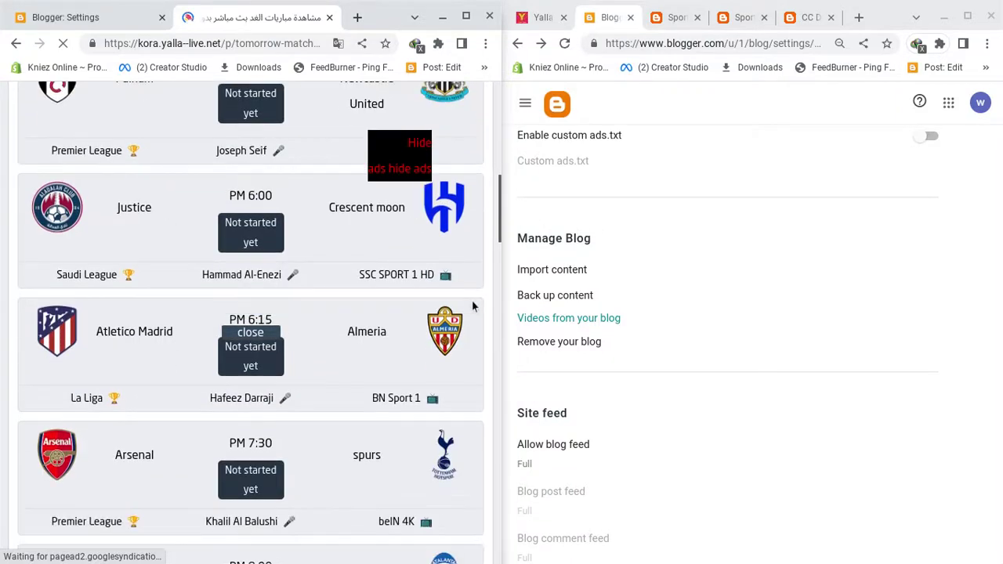
pyautogui.scroll(-3, 472, 306)
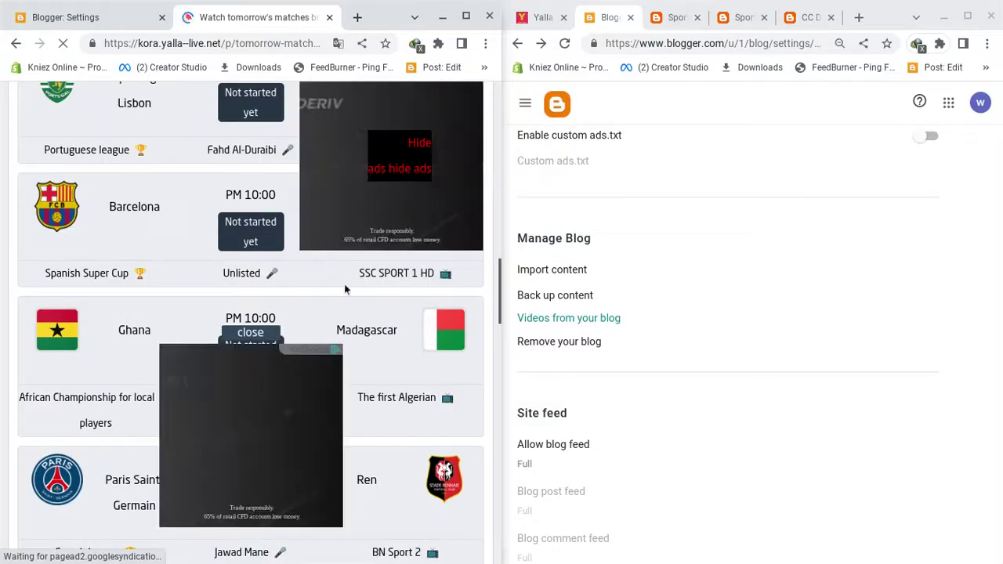
pyautogui.scroll(1, 127, 261)
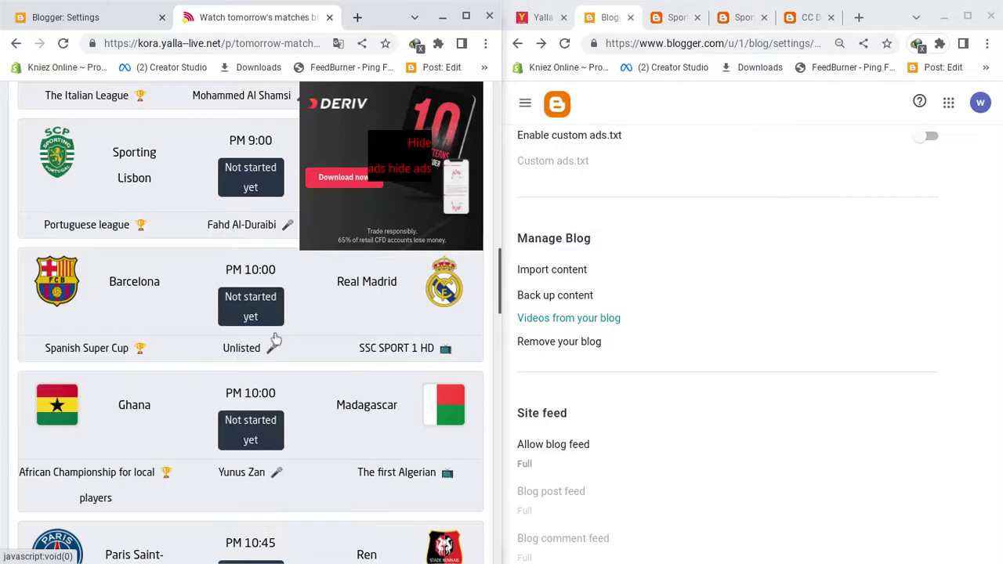
pyautogui.click(259, 333)
pyautogui.scroll(1, 274, 338)
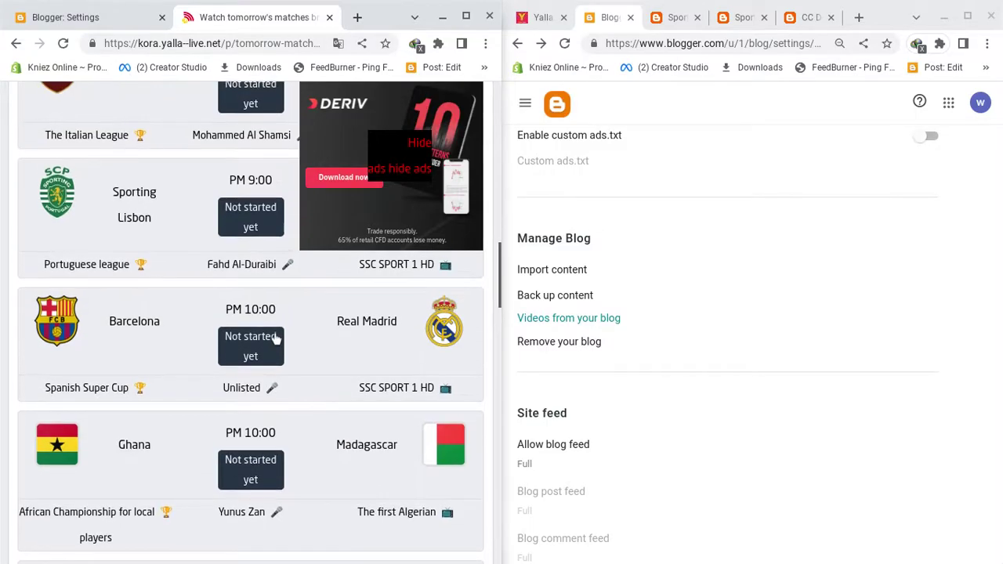
pyautogui.scroll(-1, 274, 338)
pyautogui.scroll(1, 274, 337)
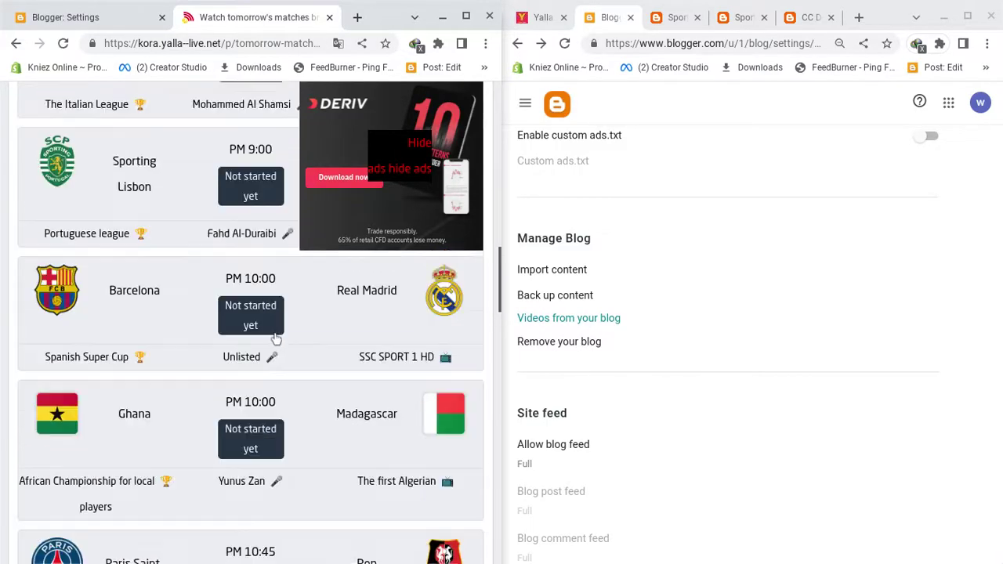
pyautogui.scroll(-4, 359, 343)
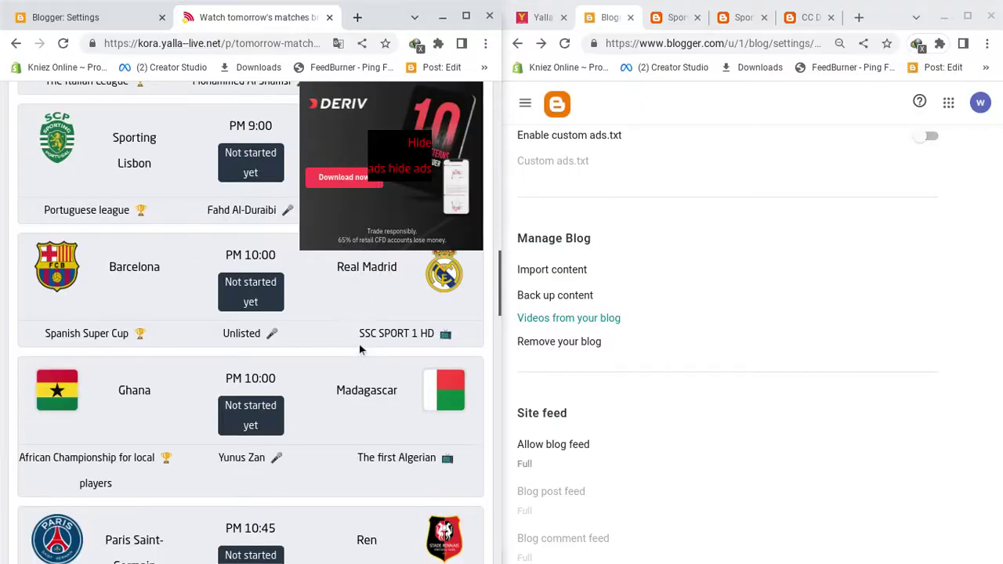
pyautogui.scroll(1, 193, 267)
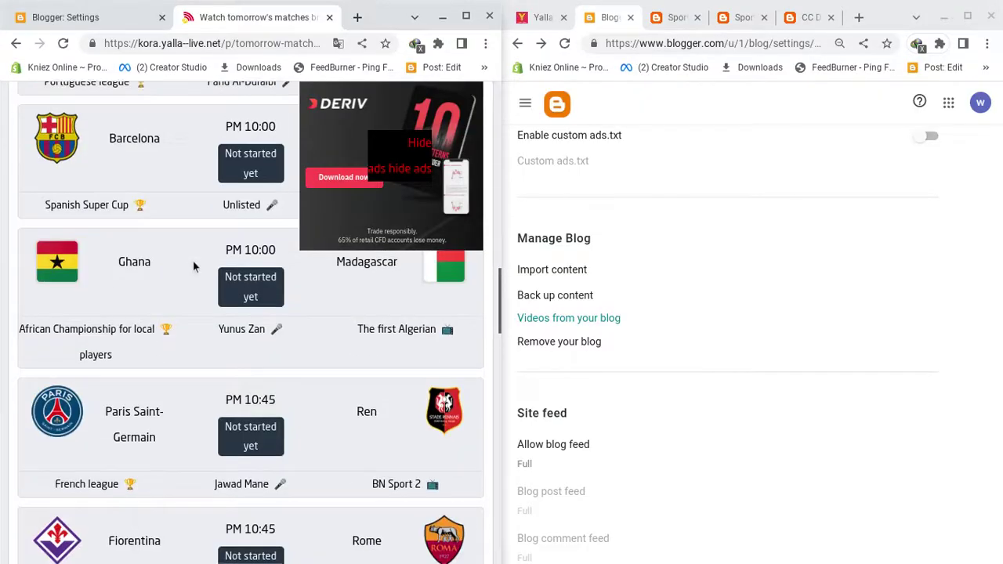
pyautogui.scroll(-2, 192, 308)
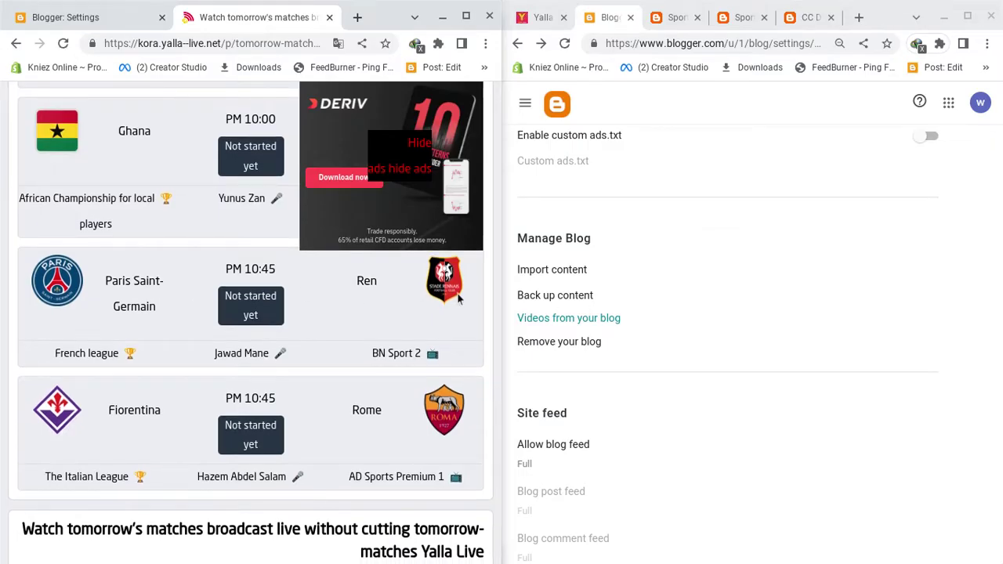
pyautogui.scroll(-2, 380, 285)
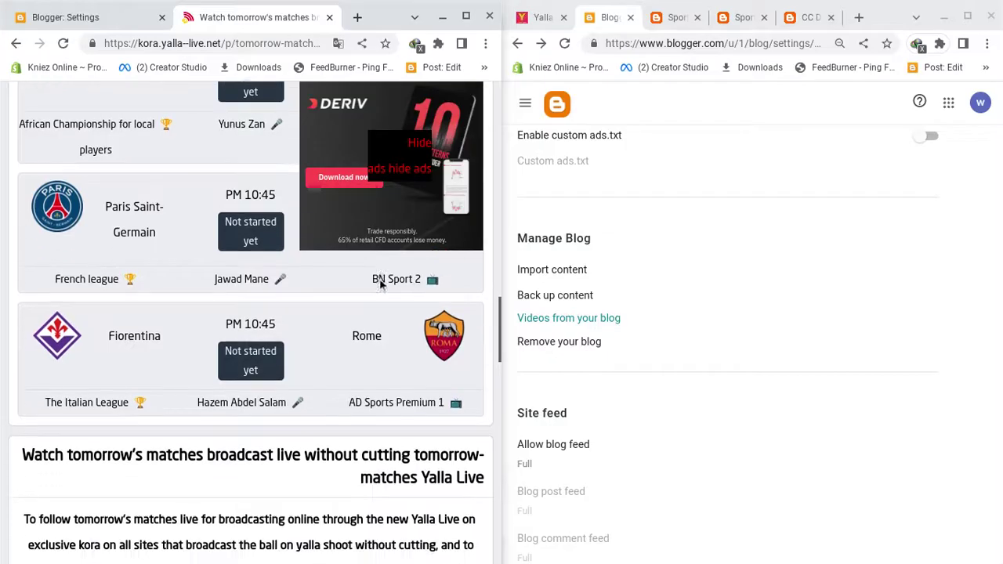
# Open the developer tools for the tomorrow's matches page and widen the page preview to 585 pixels
pyautogui.click(485, 43)
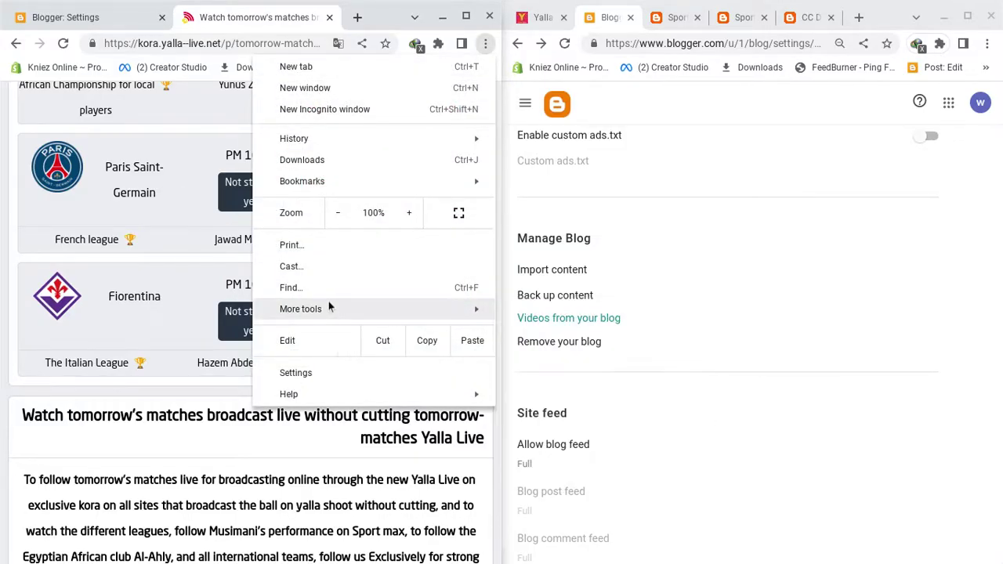
pyautogui.moveTo(329, 301)
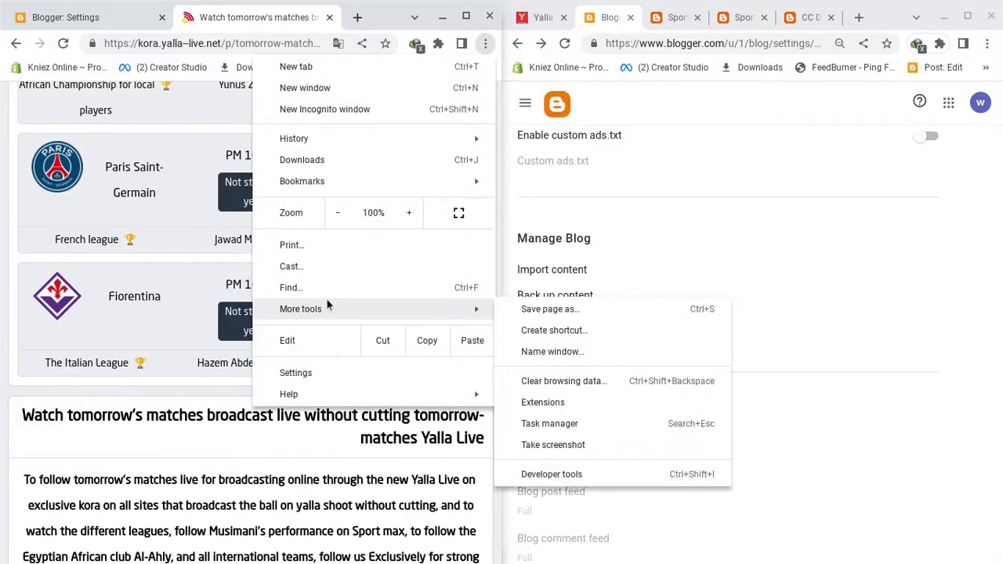
pyautogui.click(546, 474)
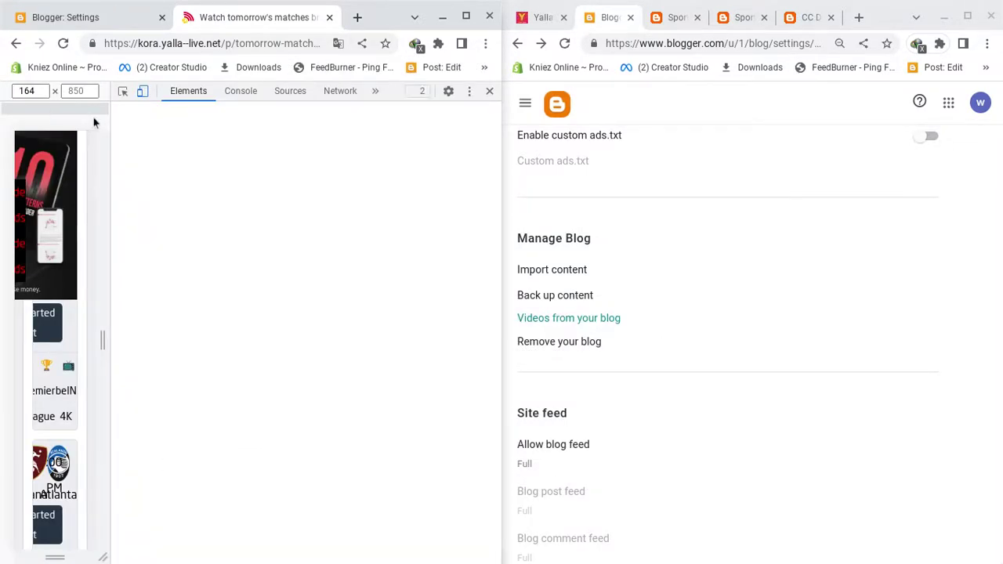
pyautogui.moveTo(112, 172); pyautogui.dragTo(308, 202)
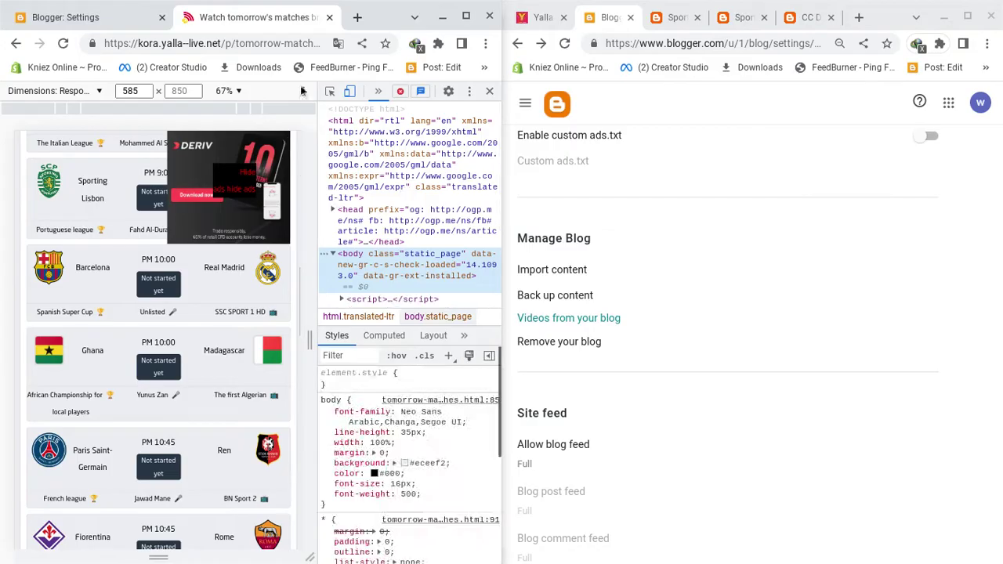
# Inspect the area around the match list and select its whole div.matchflex container
pyautogui.click(330, 91)
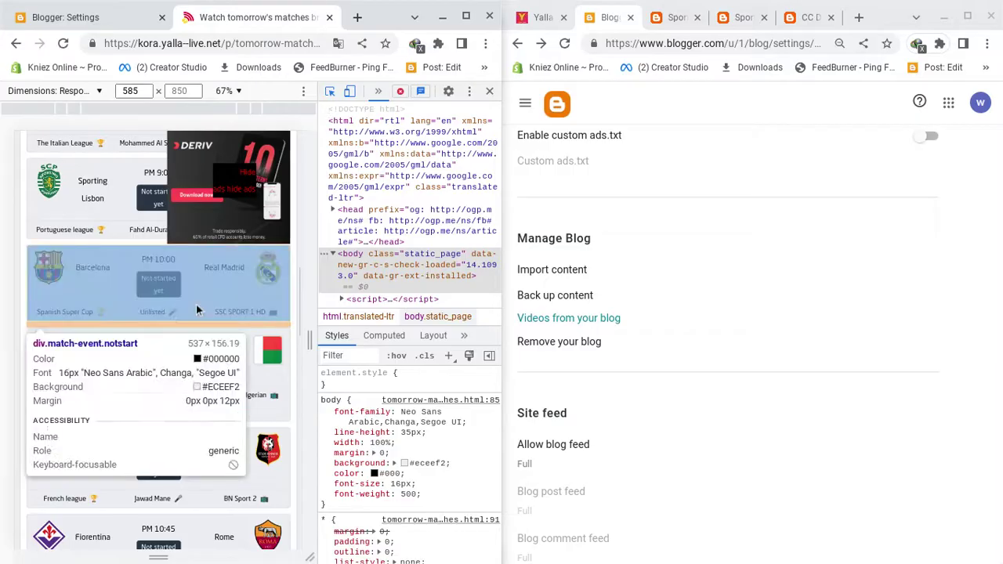
pyautogui.scroll(-3, 195, 303)
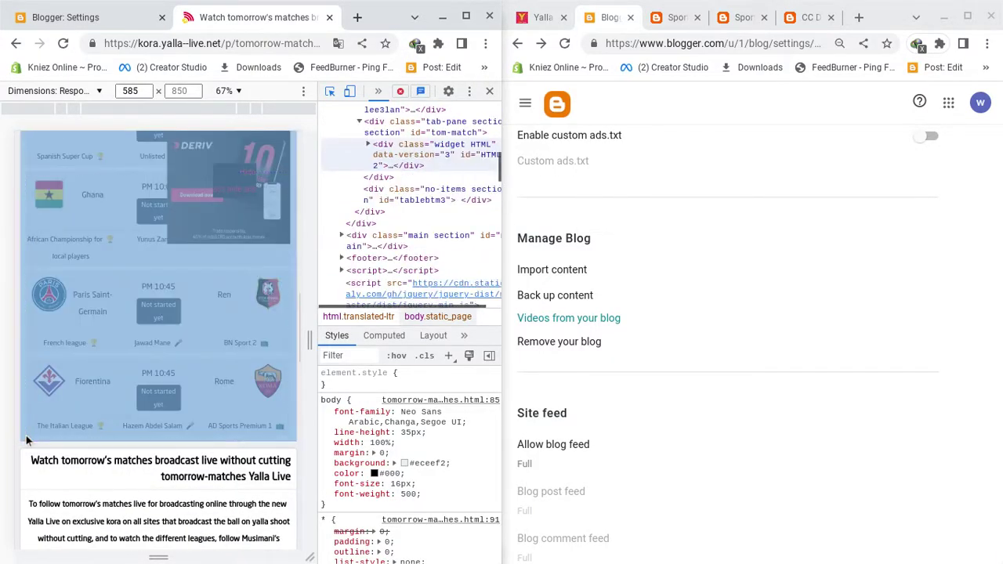
pyautogui.click(25, 436)
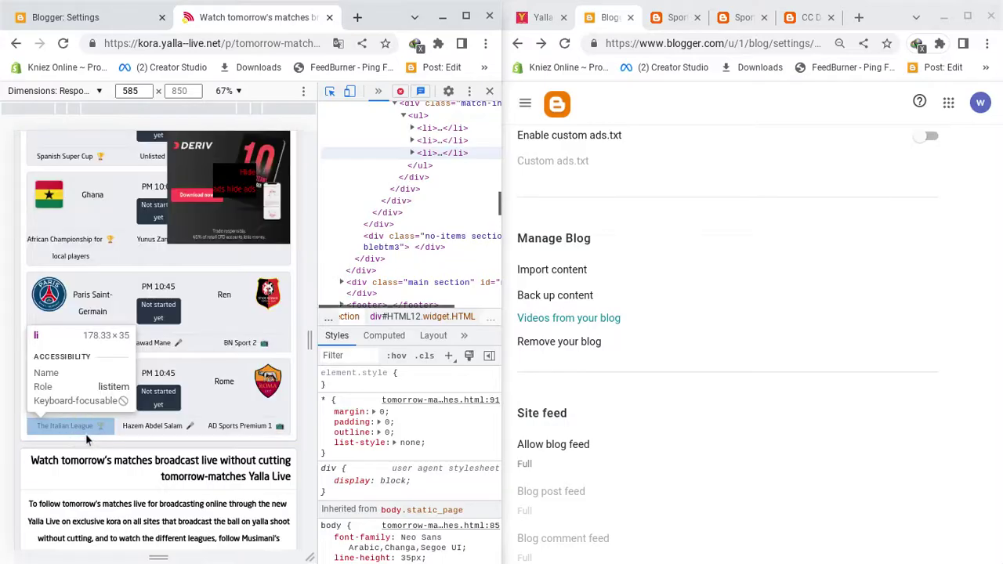
pyautogui.click(70, 443)
pyautogui.click(70, 437)
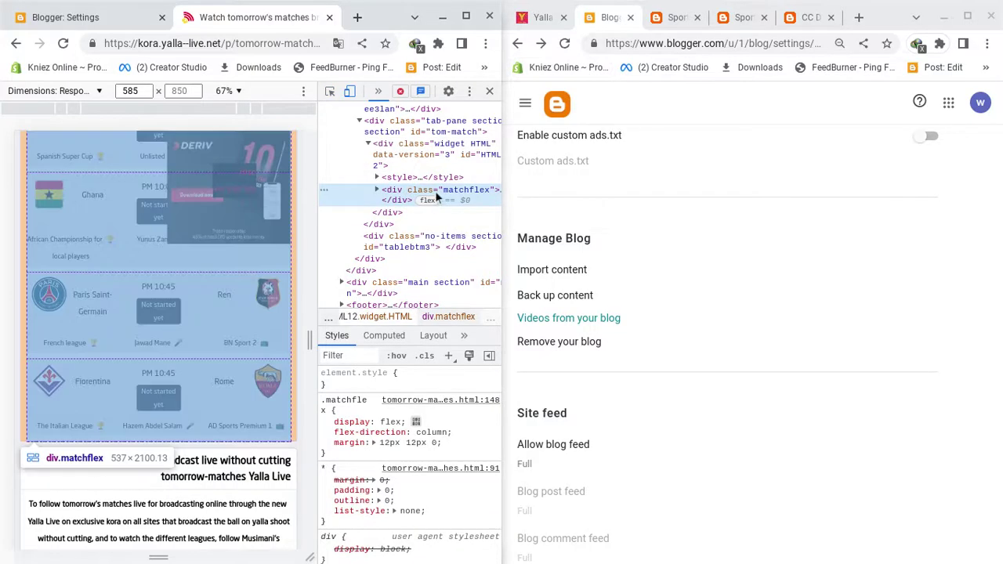
# Open the div.matchflex container of tomorrow's matches for HTML editing and copy its entire code
pyautogui.rightClick(435, 192)
pyautogui.click(456, 197)
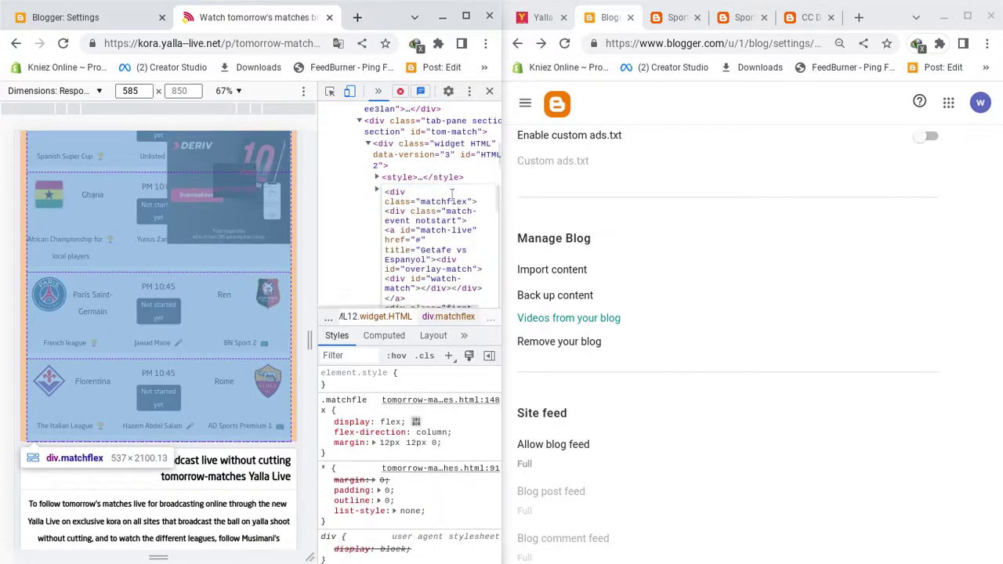
pyautogui.hotkey('ctrl', 'a')
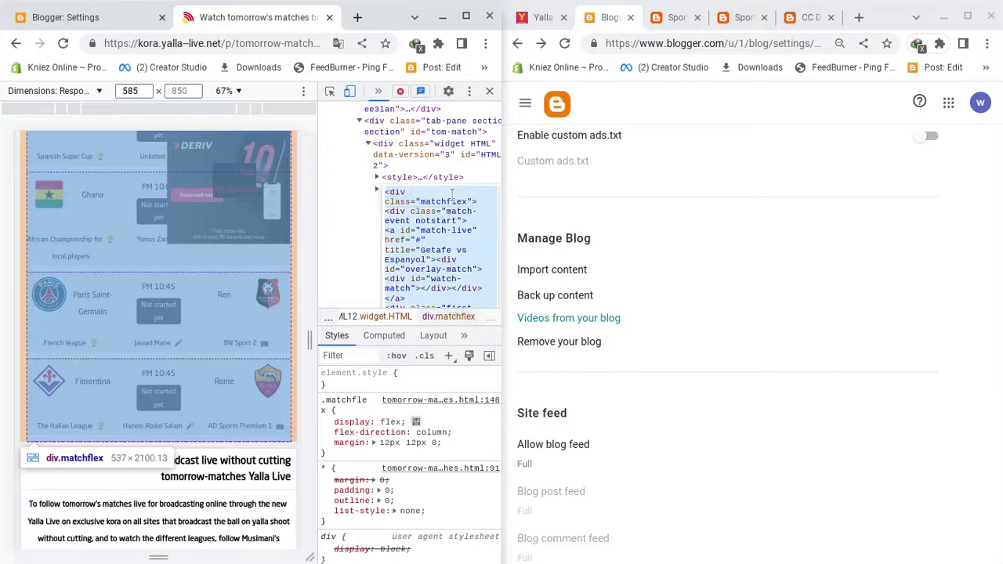
pyautogui.rightClick(452, 194)
pyautogui.click(489, 259)
# Switch to the Sports808streams blog in Blogger and open its layout at the match gadgets
pyautogui.click(529, 123)
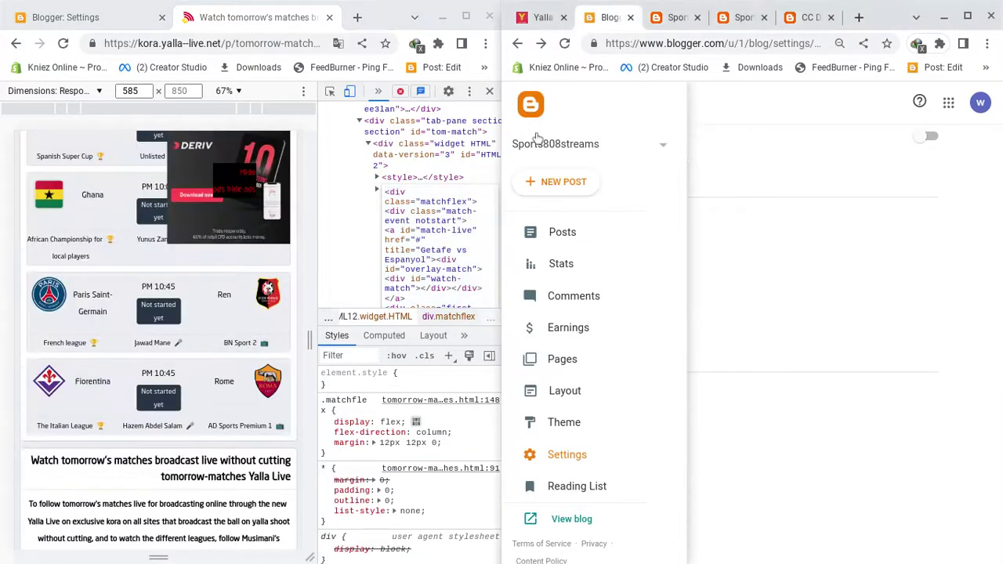
pyautogui.click(565, 391)
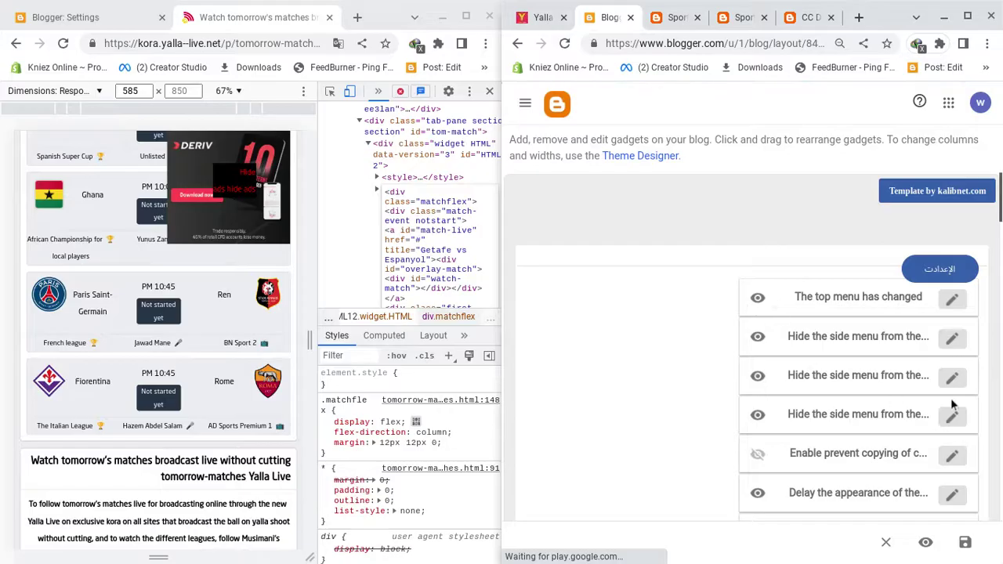
pyautogui.scroll(-5, 706, 402)
pyautogui.scroll(-10, 644, 409)
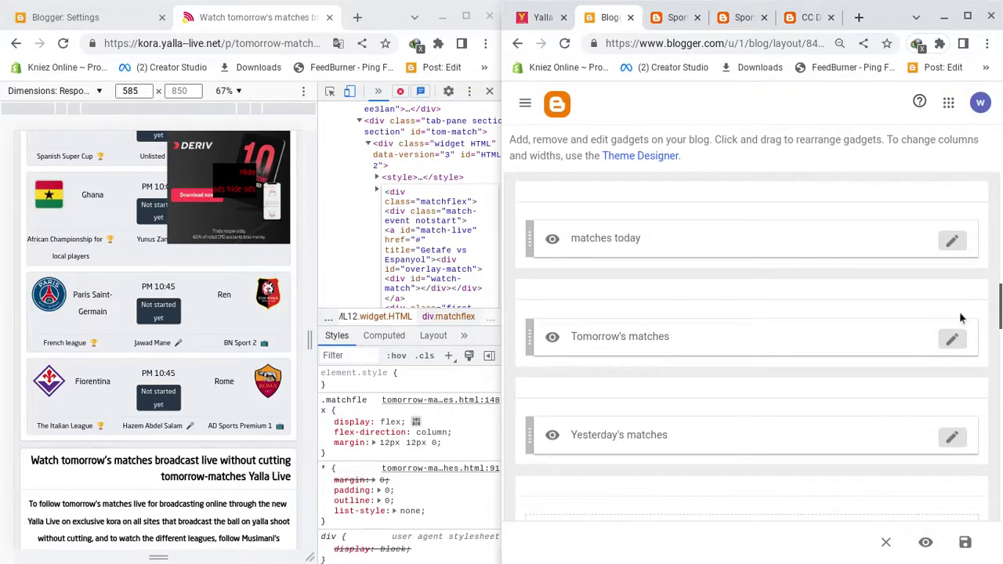
# Paste the copied match-list HTML as the content of the Tomorrow's matches gadget and save it
pyautogui.click(953, 339)
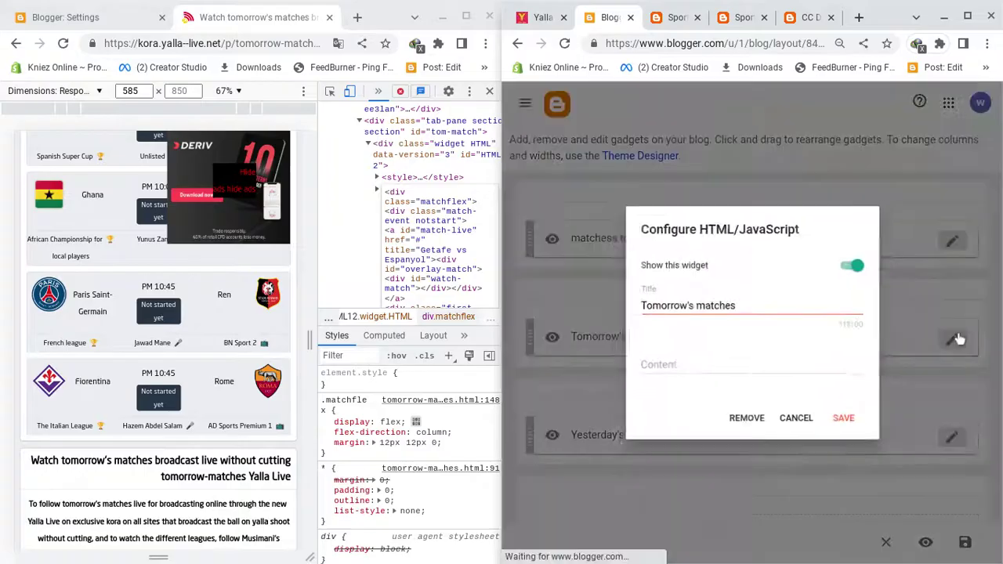
pyautogui.click(818, 361)
pyautogui.hotkey('ctrl', 'v')
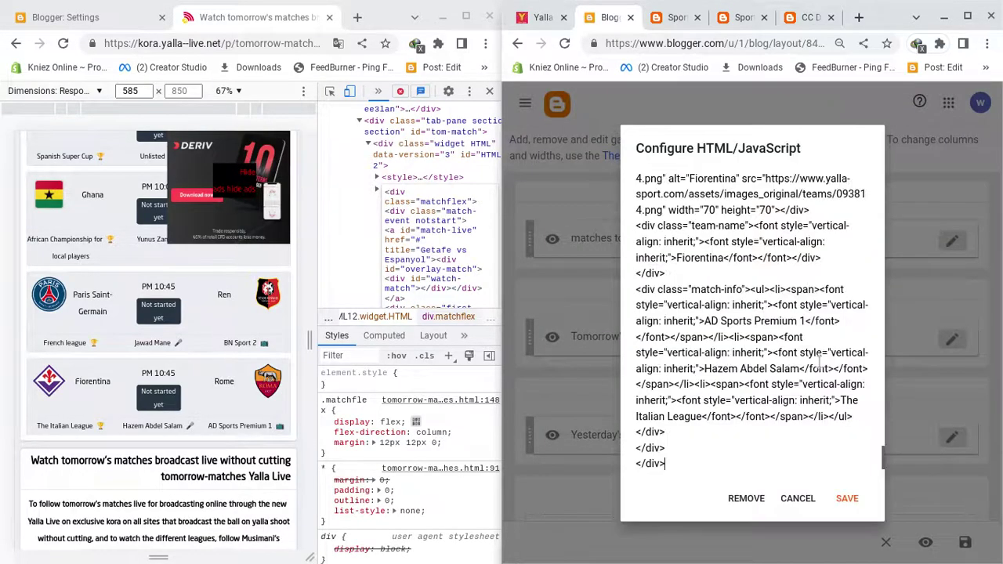
pyautogui.click(847, 499)
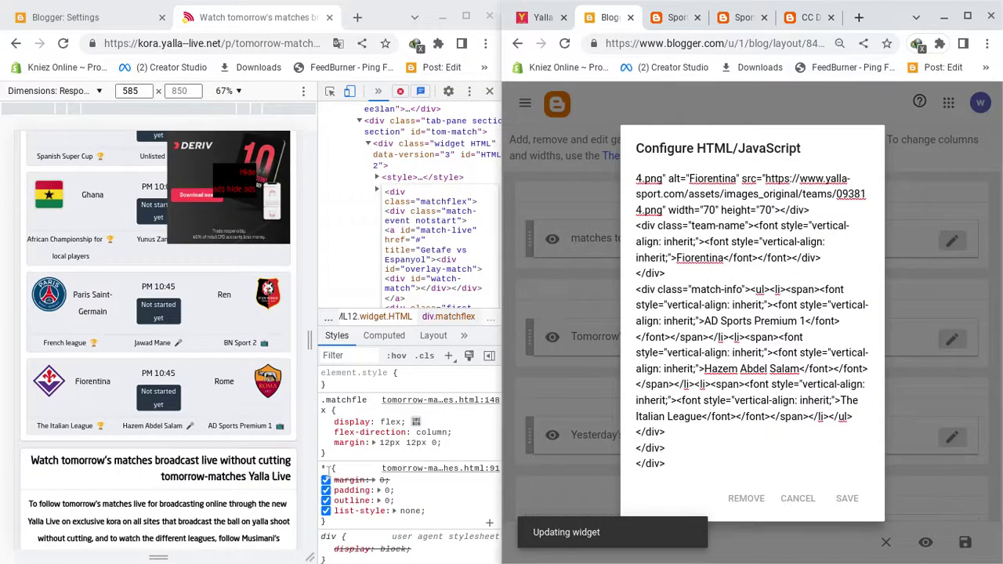
# Close the developer tools on the yalla--live.net page and open the site's Yesterday's matches page
pyautogui.scroll(5, 251, 393)
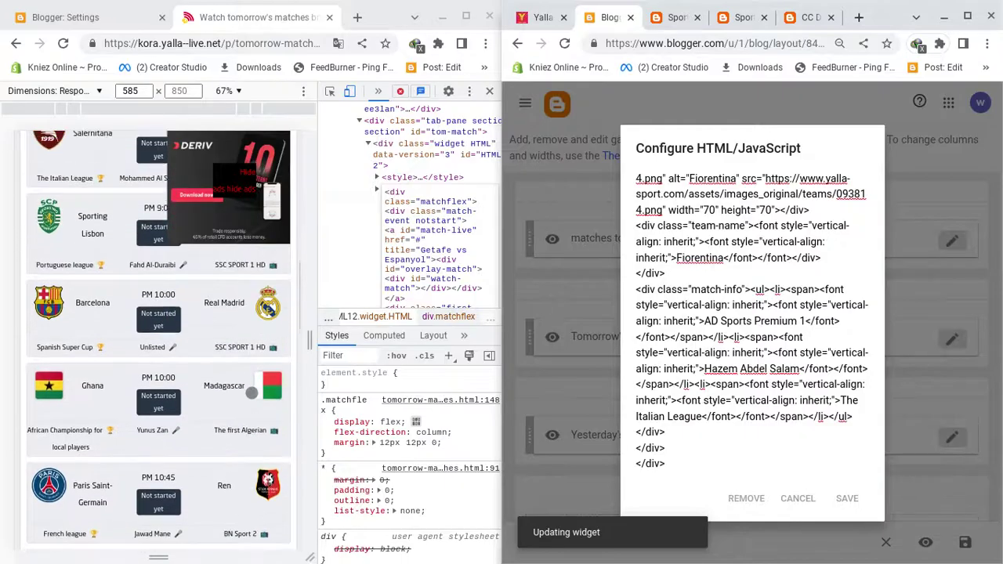
pyautogui.scroll(10, 251, 392)
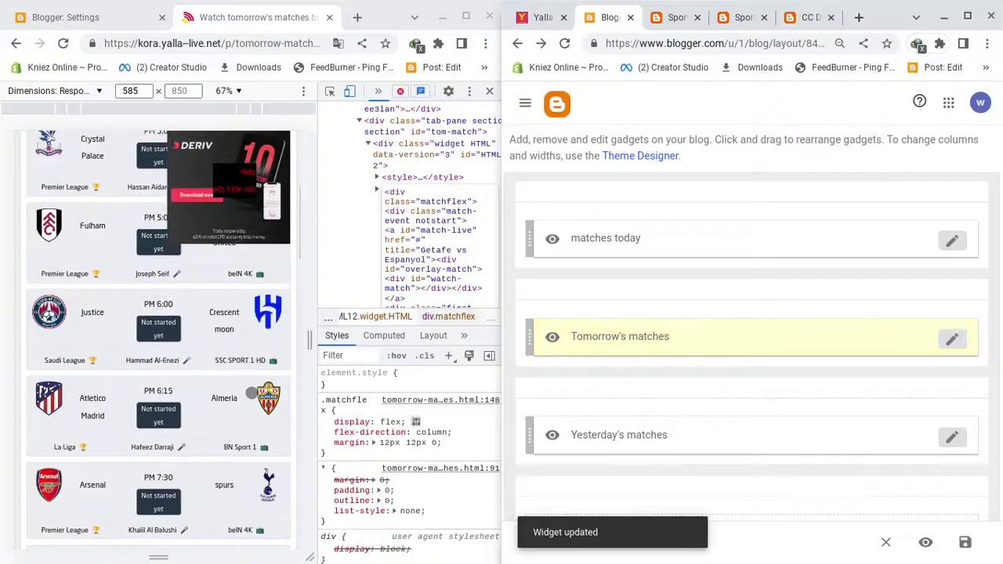
pyautogui.scroll(8, 252, 393)
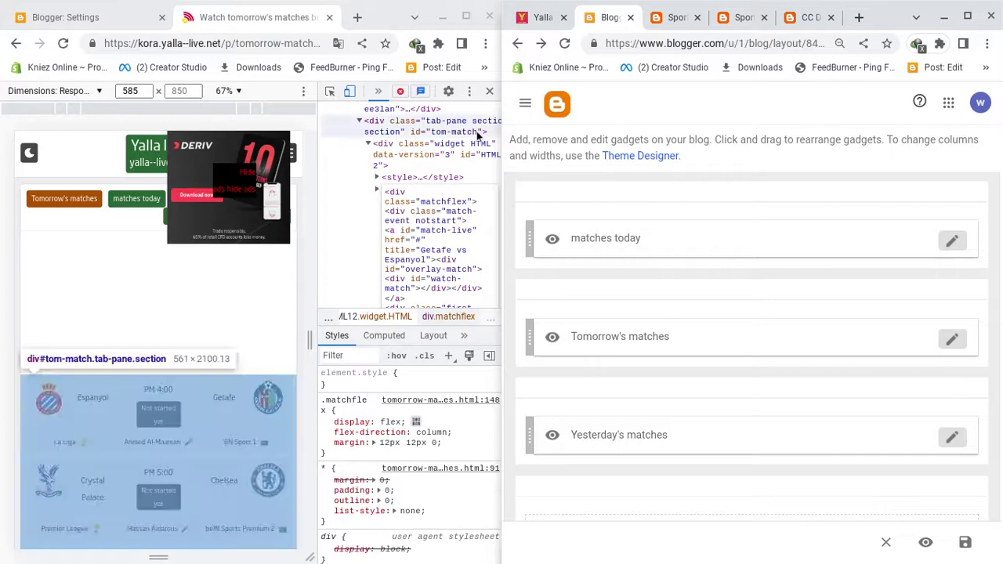
pyautogui.click(487, 92)
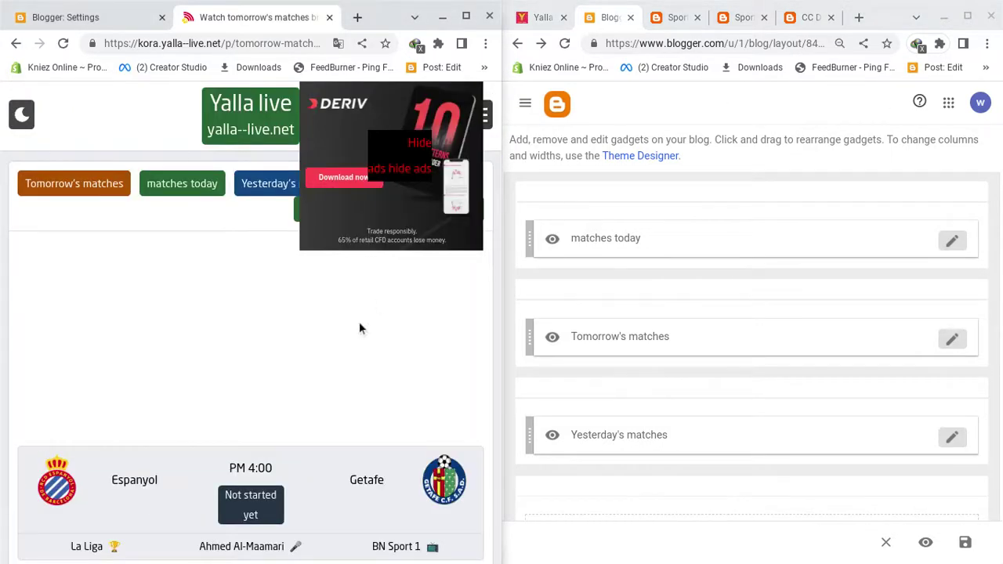
pyautogui.click(251, 180)
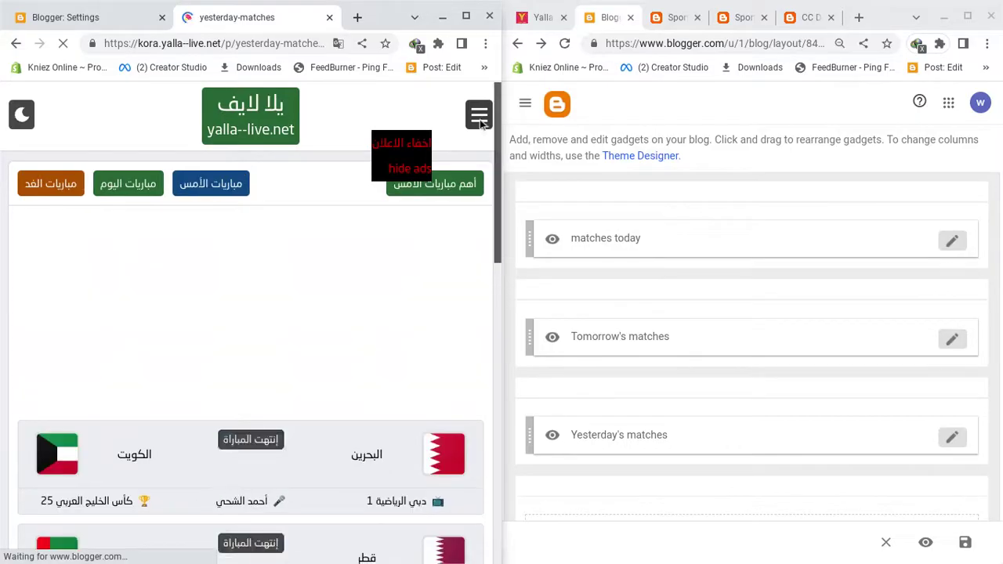
# Open the developer tools for the yesterday's matches page and select the whole div.matchflex container by inspecting the match list
pyautogui.click(486, 43)
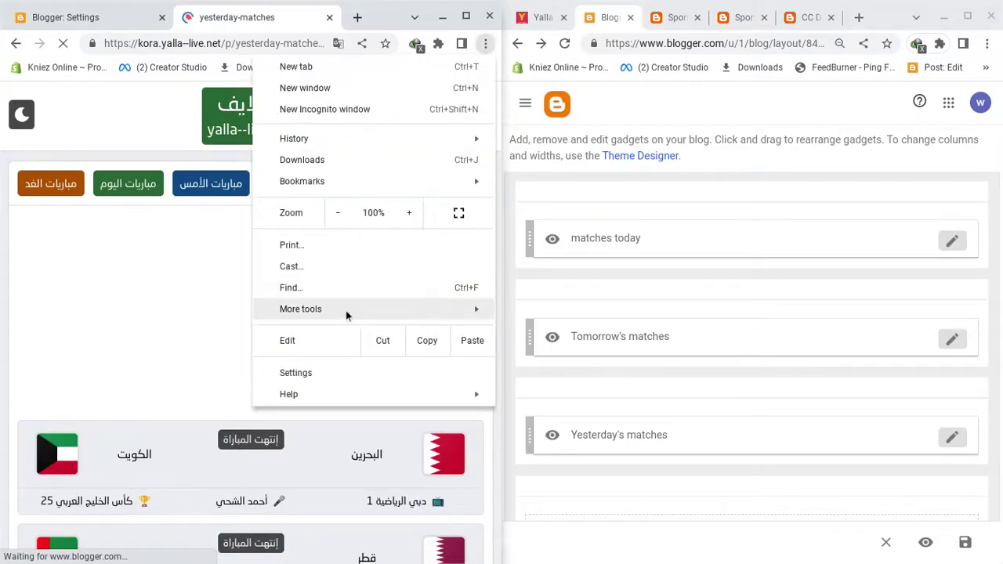
pyautogui.moveTo(345, 310)
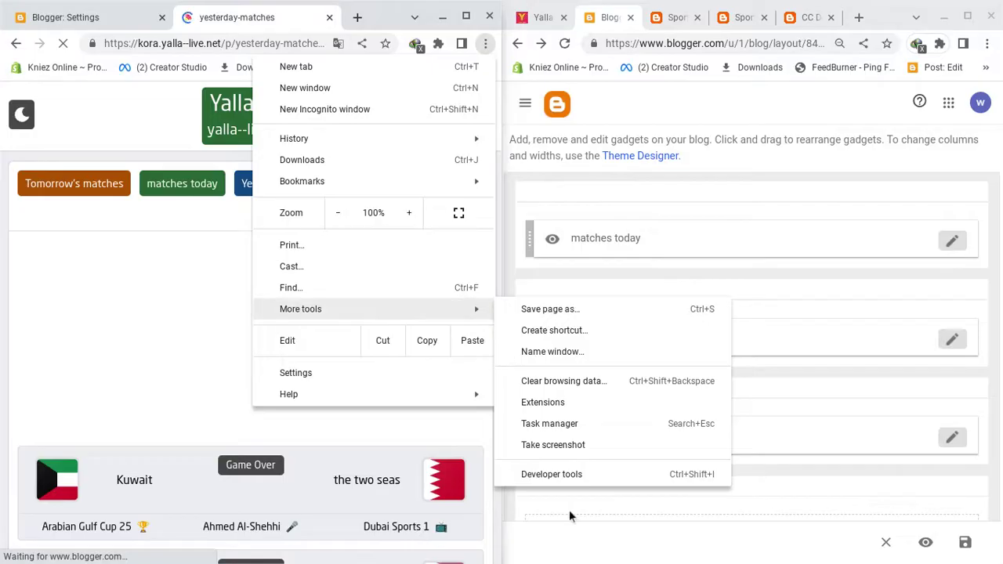
pyautogui.click(540, 475)
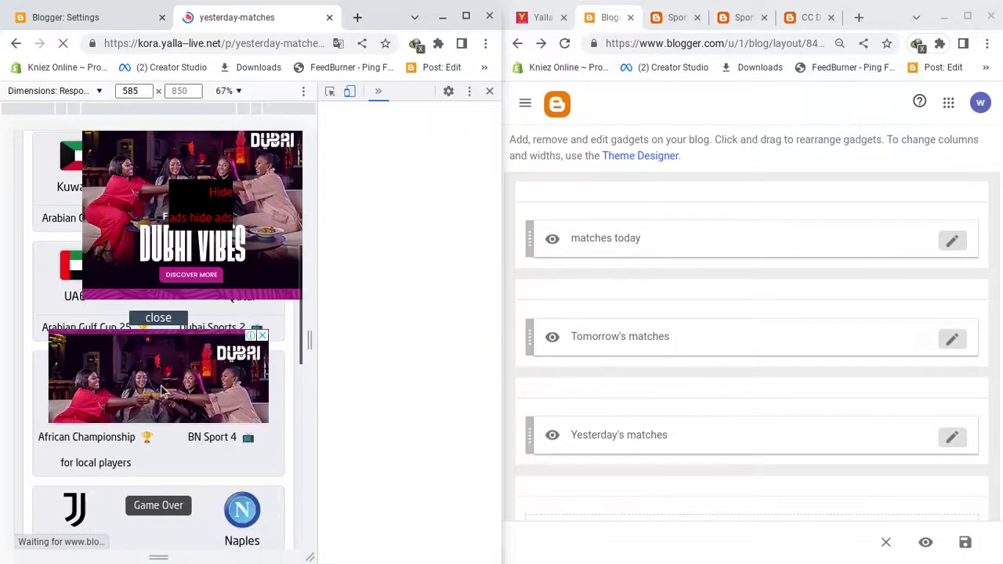
pyautogui.scroll(-3, 161, 385)
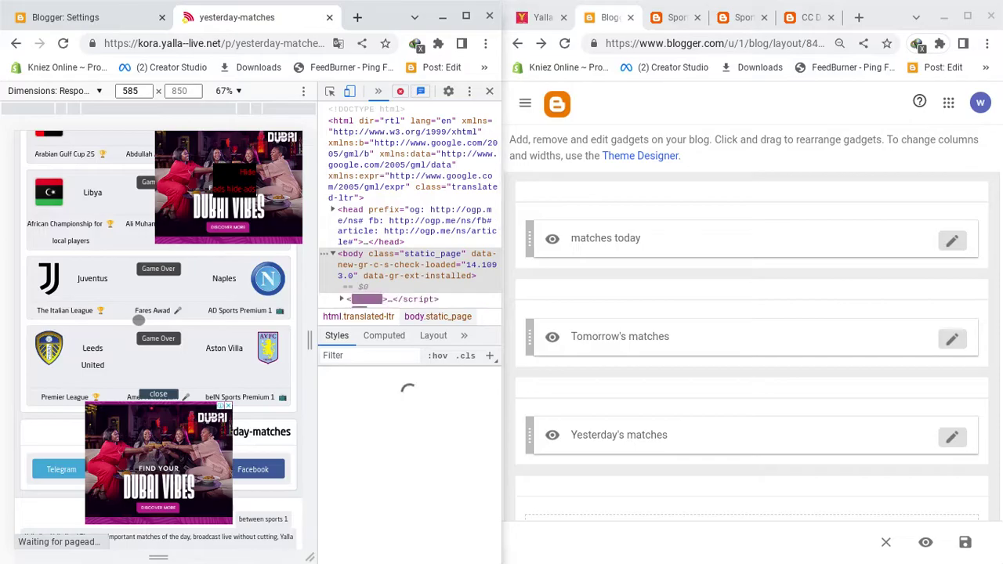
pyautogui.click(330, 91)
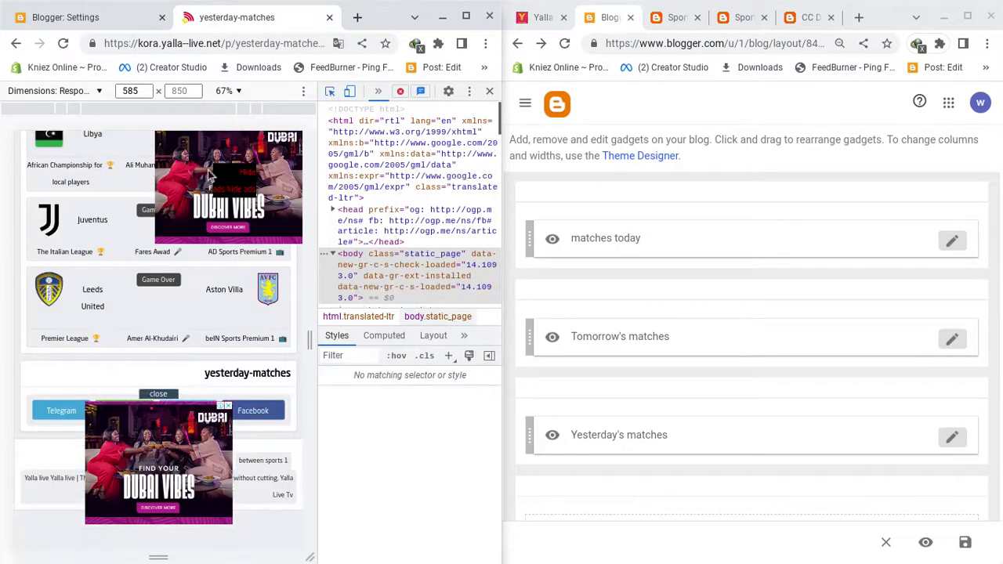
pyautogui.click(55, 356)
pyautogui.click(391, 212)
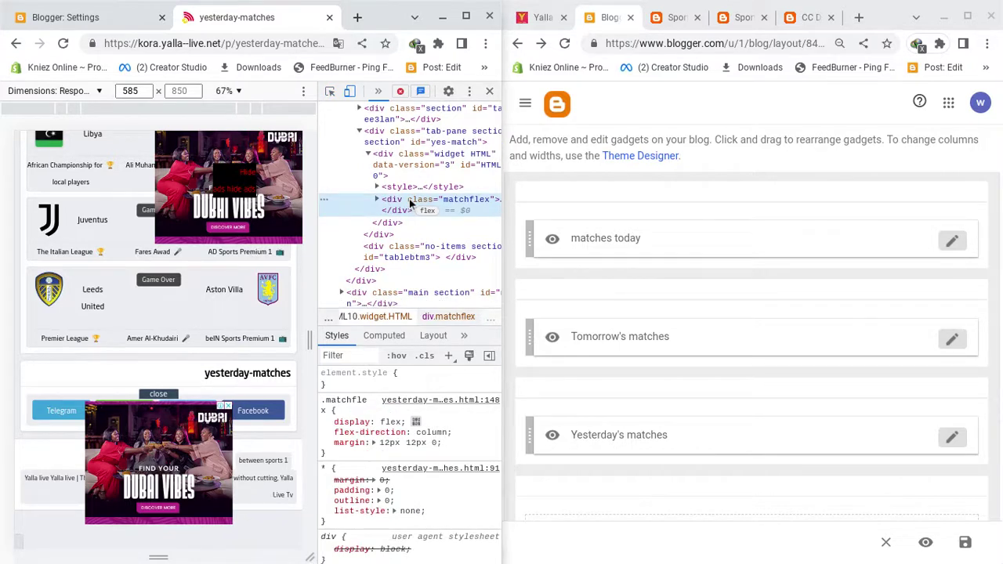
# Open the yesterday's matches div.matchflex container for HTML editing and copy all of its code
pyautogui.rightClick(409, 202)
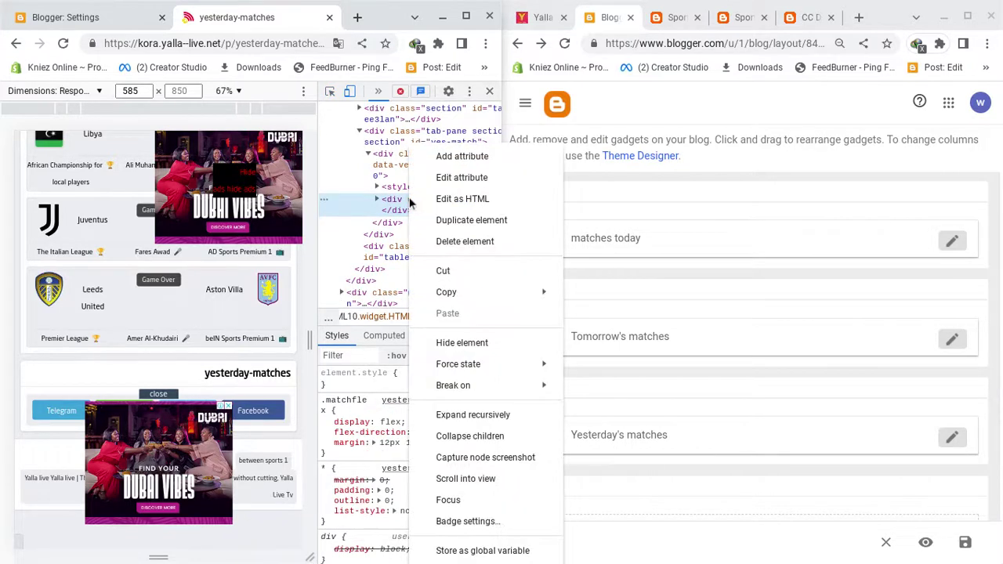
pyautogui.click(452, 200)
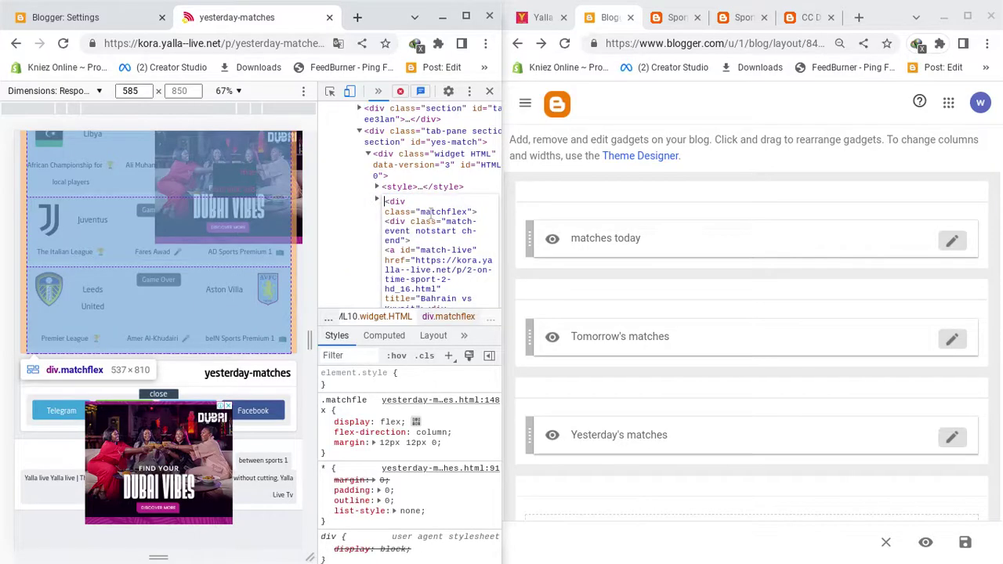
pyautogui.hotkey('ctrl', 'a')
pyautogui.rightClick(430, 214)
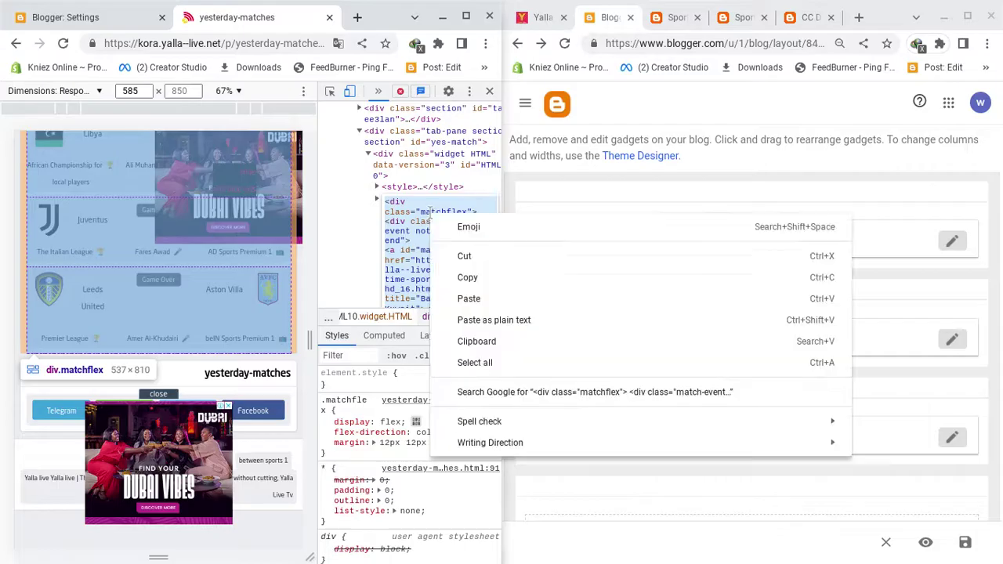
pyautogui.click(492, 282)
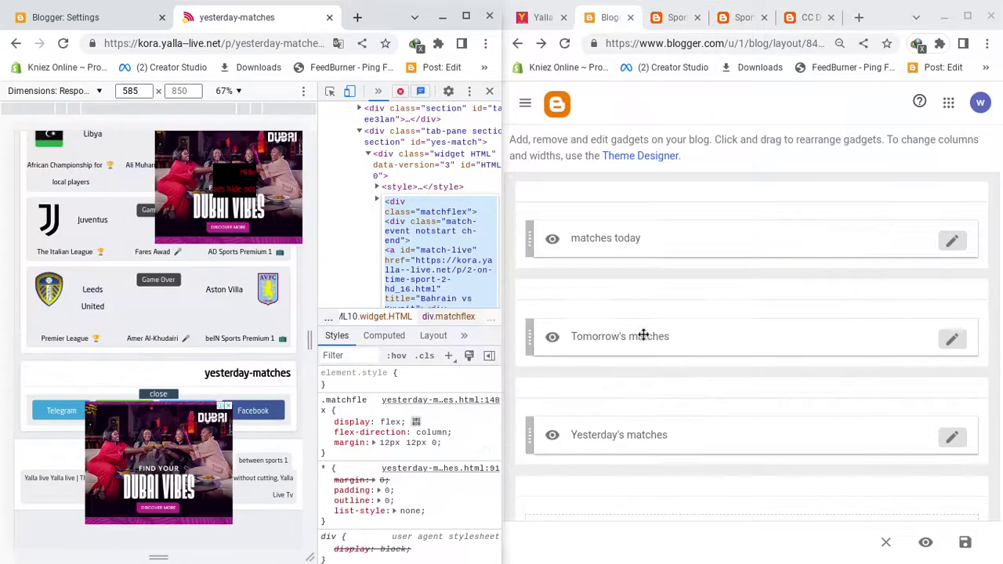
# Replace the content of the Yesterday's matches gadget in the Blogger layout with the copied HTML and save it
pyautogui.click(953, 439)
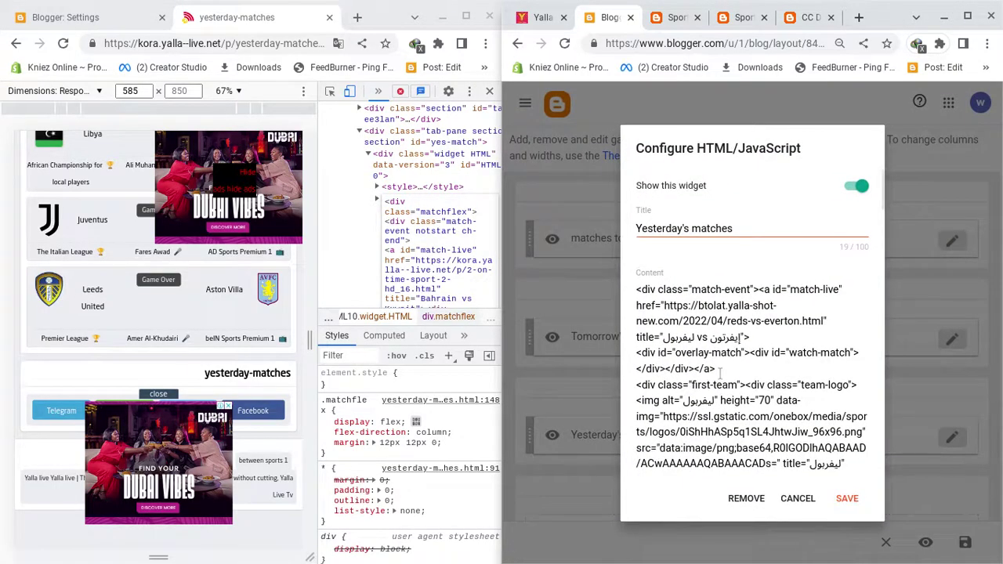
pyautogui.click(720, 374)
pyautogui.hotkey('ctrl', 'a')
pyautogui.press('BackSpace')
pyautogui.hotkey('ctrl', 'v')
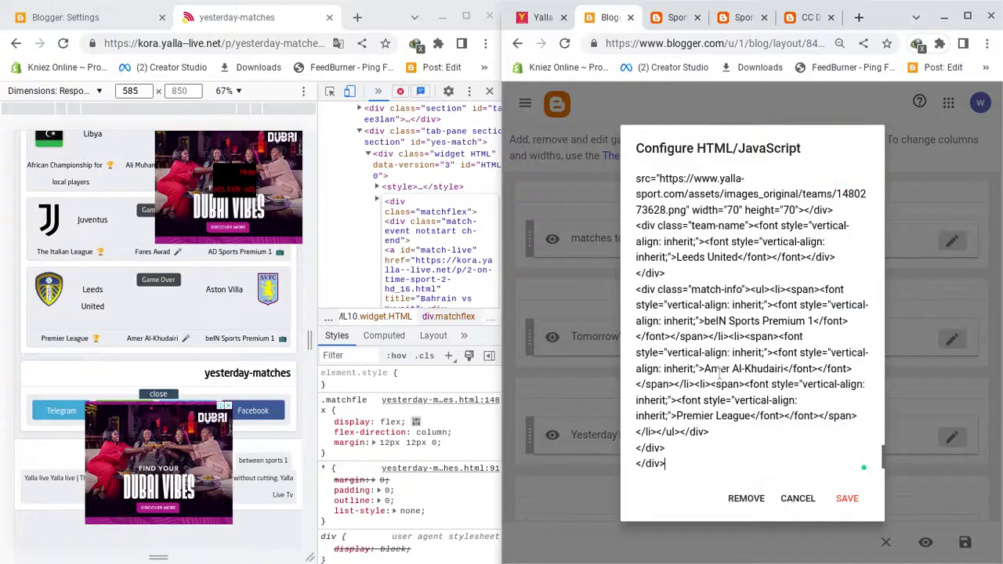
pyautogui.click(840, 498)
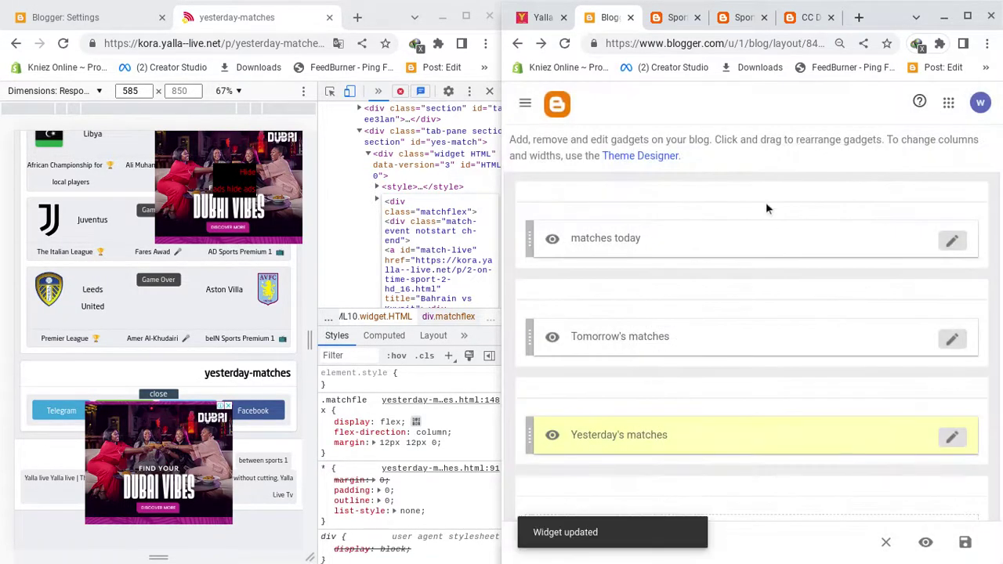
# View the Matches Tomorrow page on the live Sports808streams blog, check its match list and return to the homepage
pyautogui.click(675, 17)
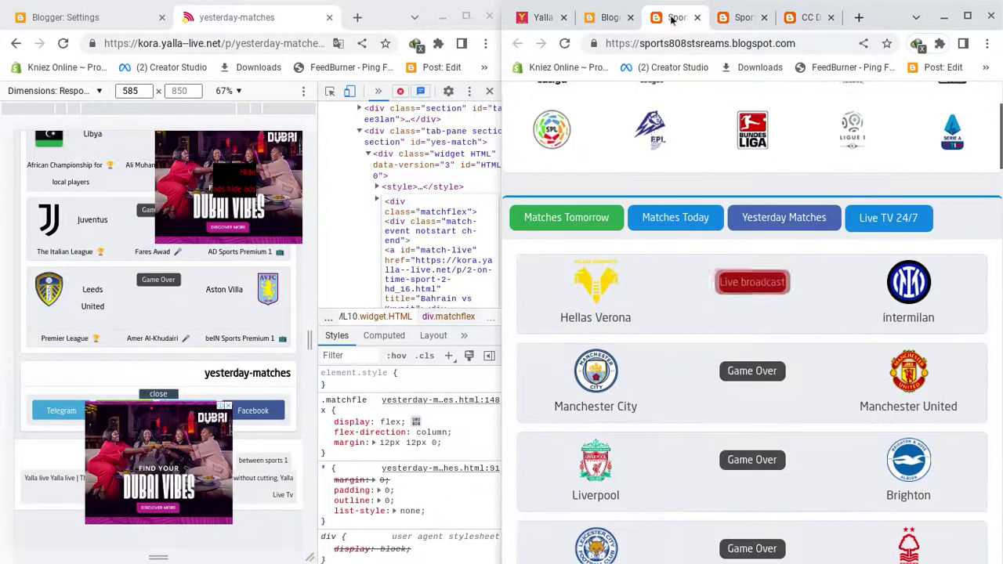
pyautogui.click(595, 234)
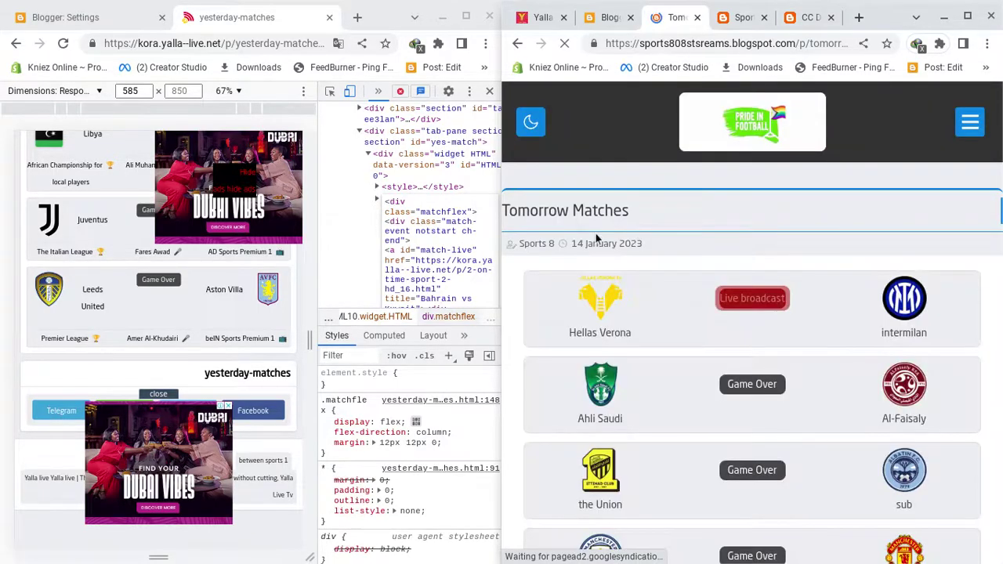
pyautogui.scroll(-3, 645, 384)
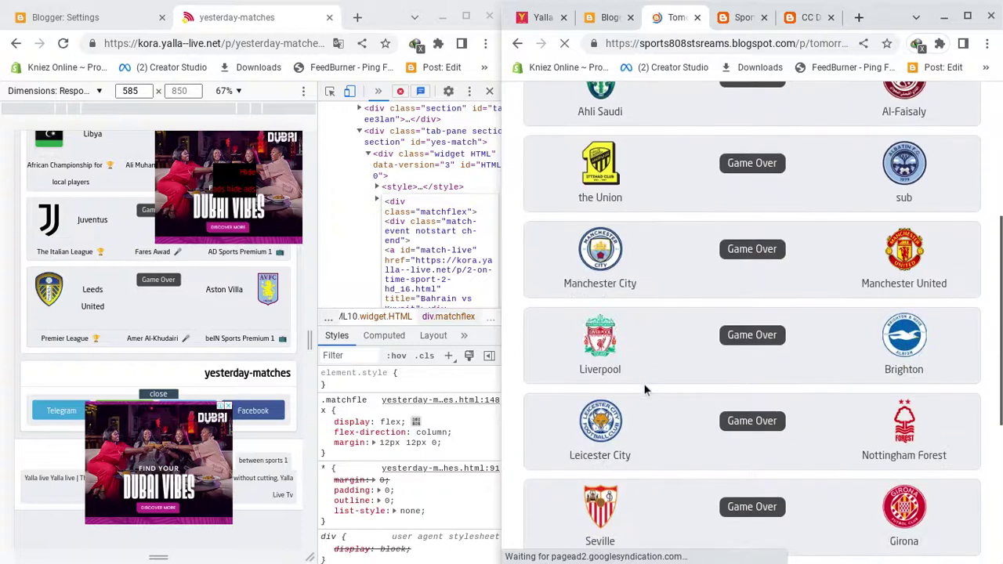
pyautogui.scroll(4, 645, 389)
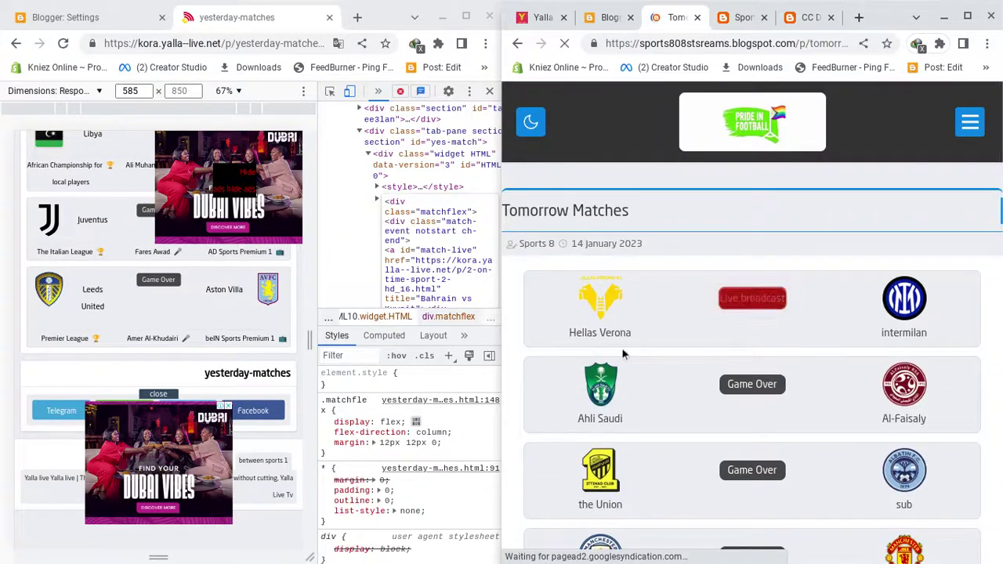
pyautogui.click(514, 44)
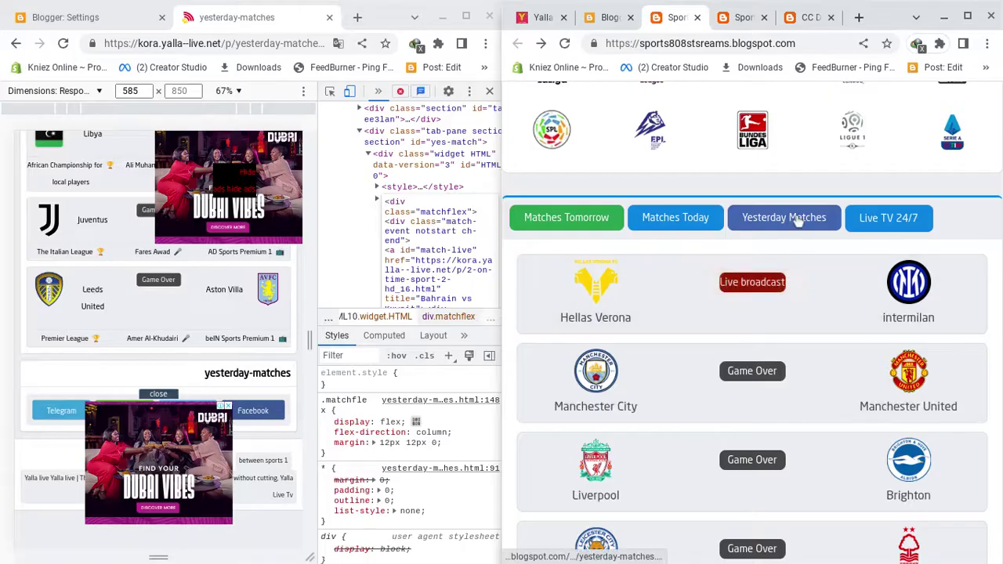
# Open the blog's Yesterday Matches page and check its list of matches
pyautogui.click(784, 218)
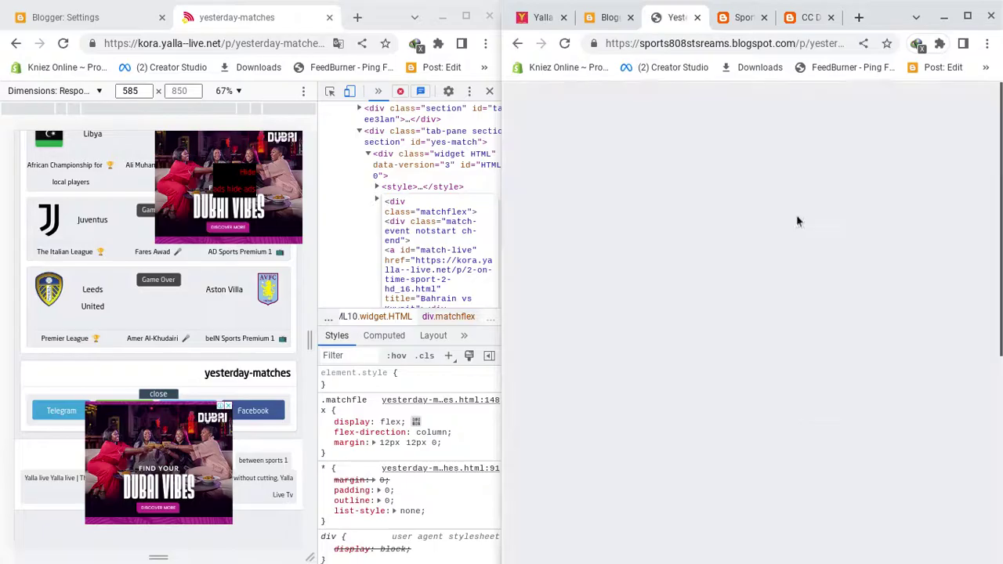
pyautogui.scroll(-1, 799, 223)
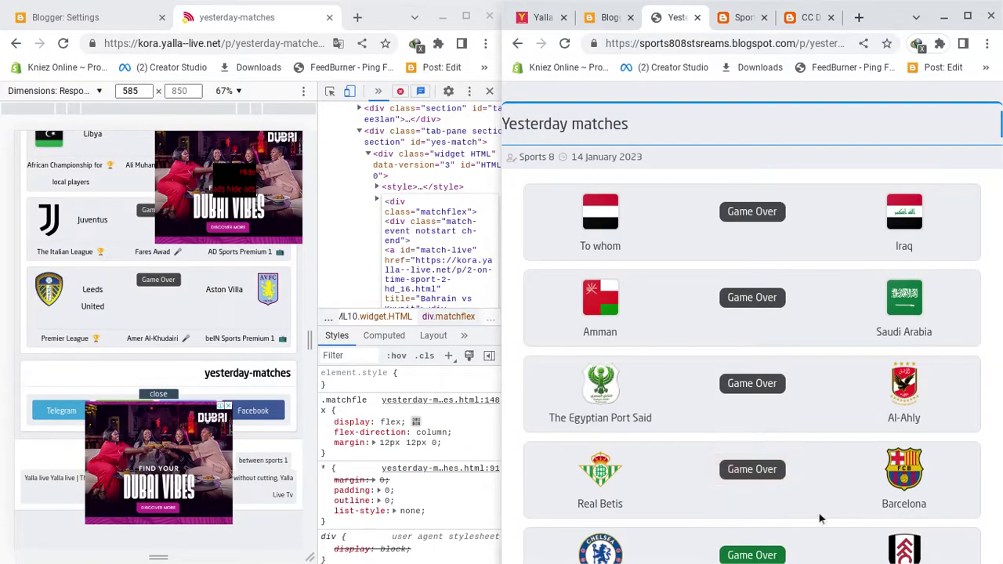
pyautogui.scroll(-3, 816, 388)
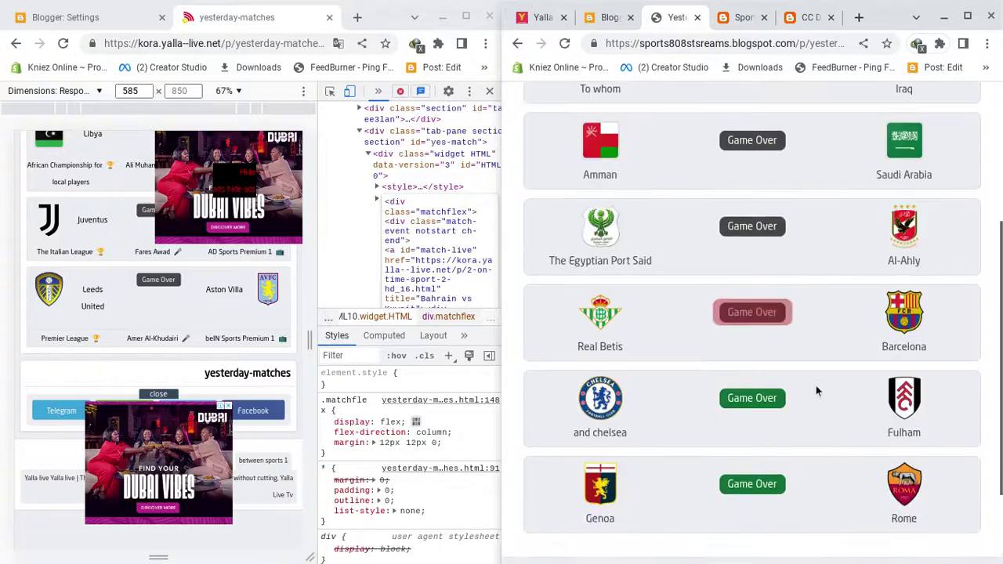
pyautogui.scroll(4, 816, 389)
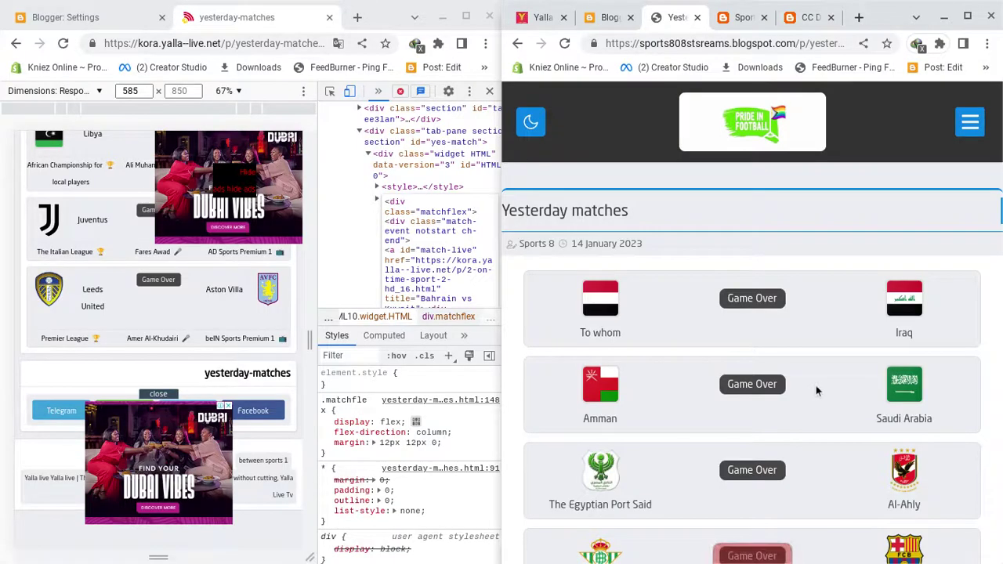
# Compare the blog's Yesterday matches list with the source site's yesterday-matches page, and return to the blog's homepage
pyautogui.scroll(-3, 815, 385)
pyautogui.scroll(-2, 815, 386)
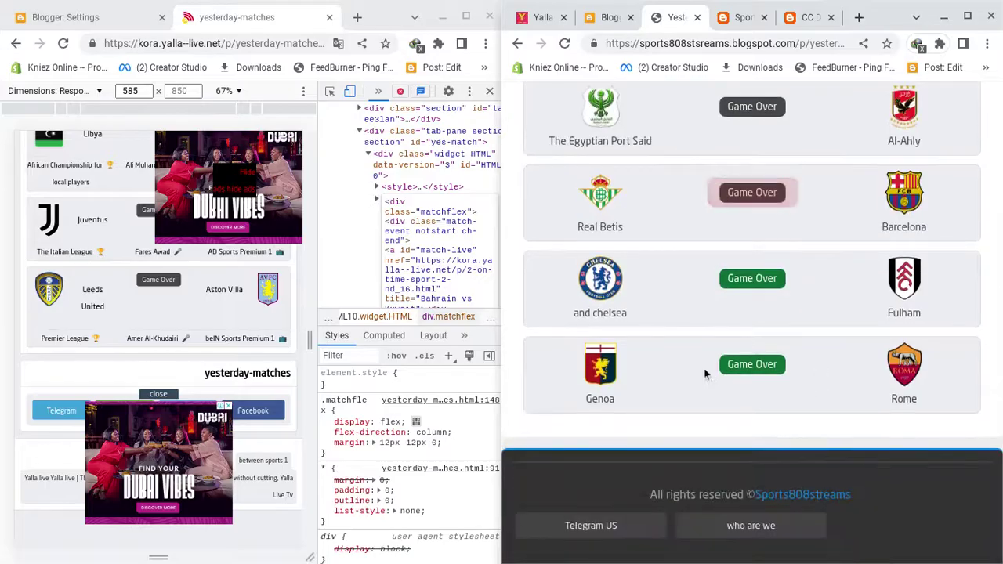
pyautogui.scroll(5, 695, 333)
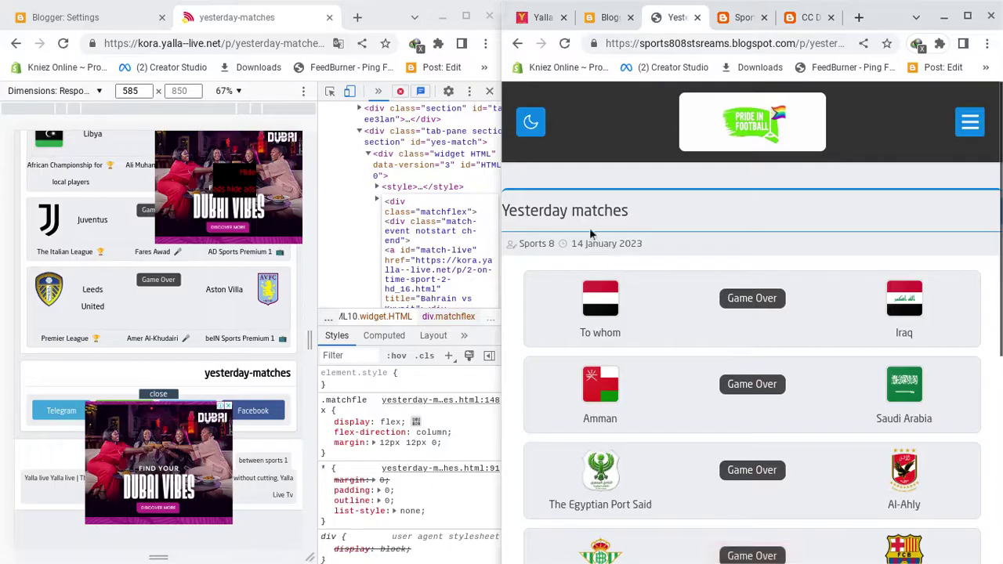
pyautogui.scroll(-3, 741, 388)
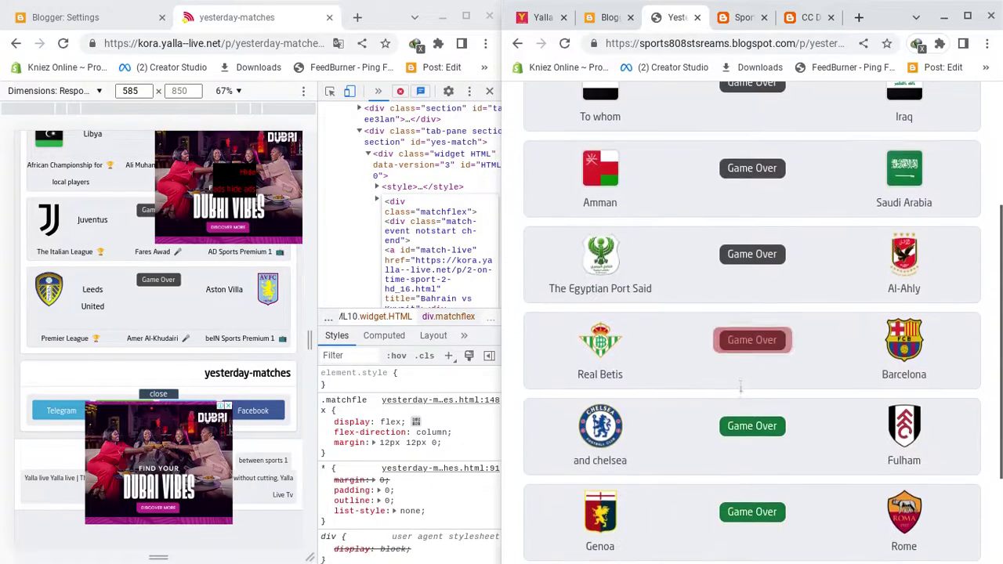
pyautogui.scroll(2, 740, 387)
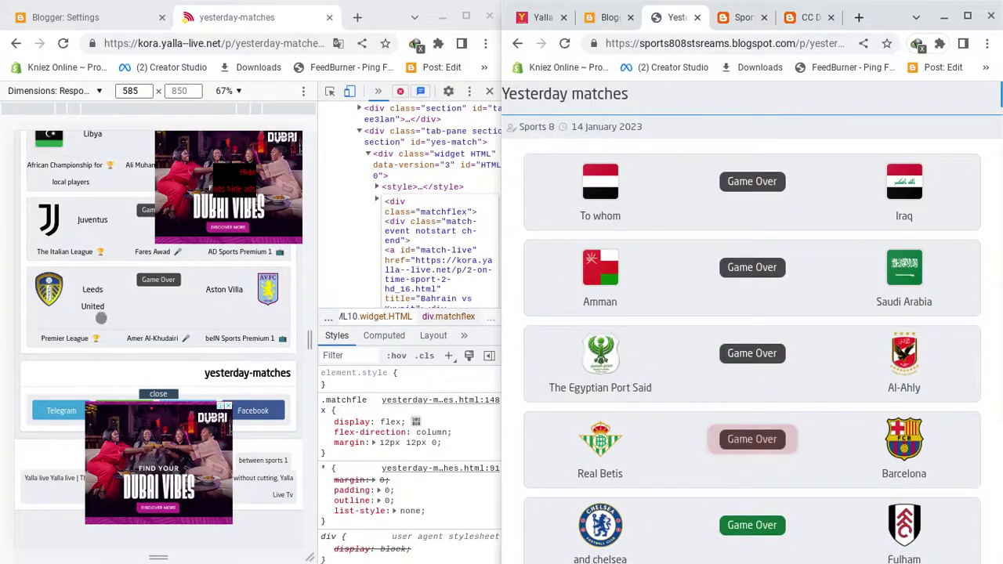
pyautogui.scroll(3, 161, 294)
pyautogui.scroll(3, 160, 294)
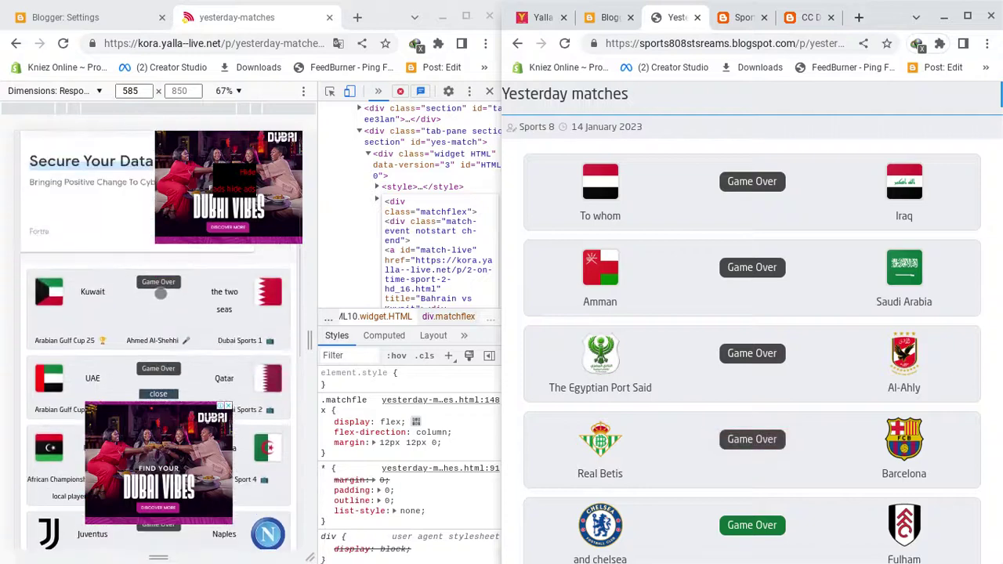
pyautogui.scroll(-3, 161, 293)
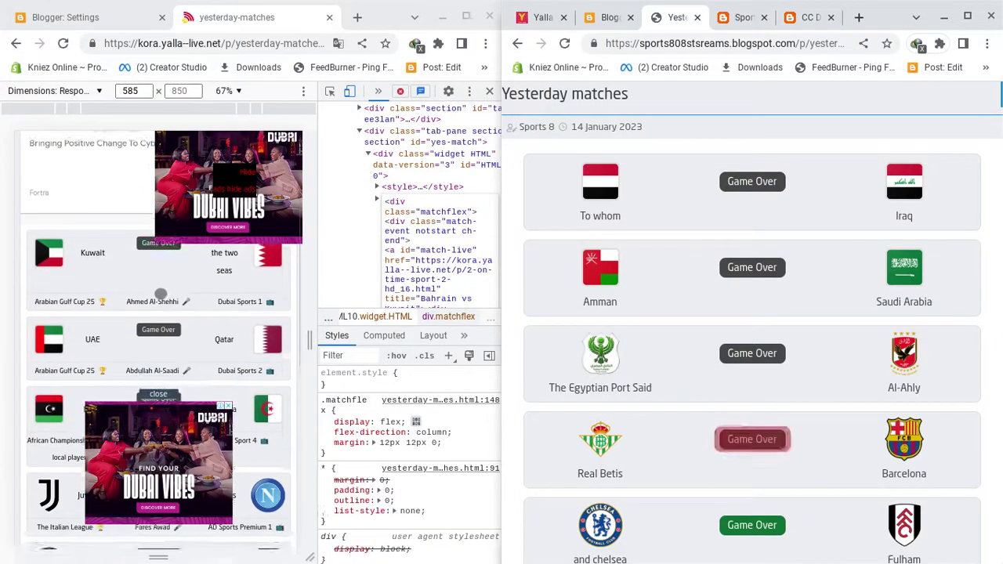
pyautogui.scroll(-2, 160, 294)
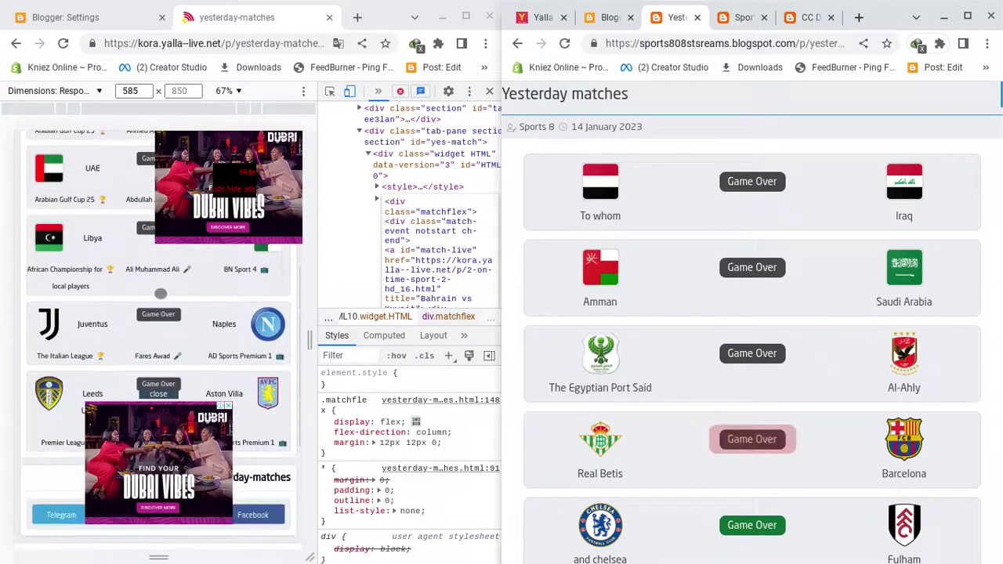
pyautogui.scroll(-3, 744, 319)
pyautogui.scroll(-1, 743, 327)
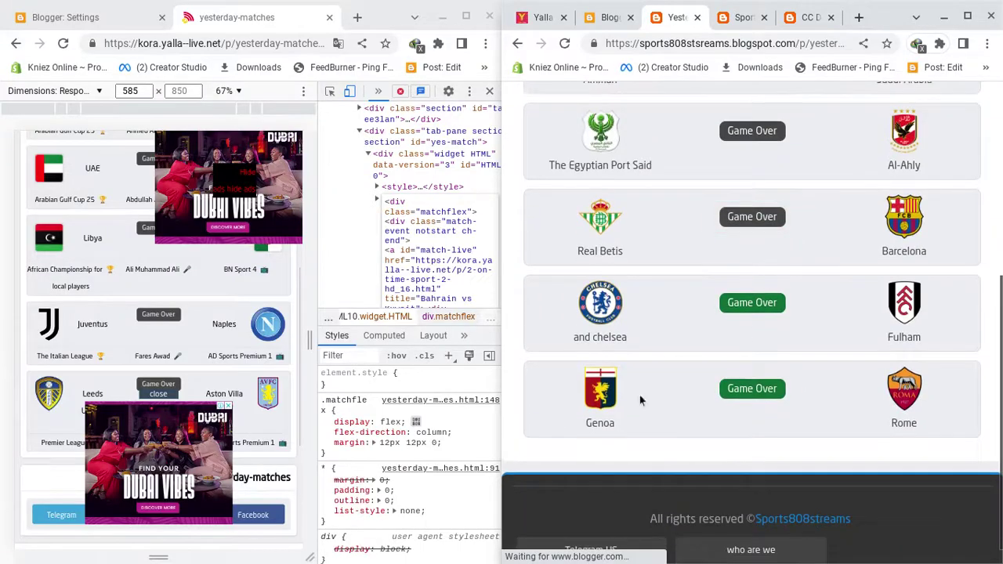
pyautogui.scroll(3, 831, 219)
pyautogui.scroll(1, 888, 202)
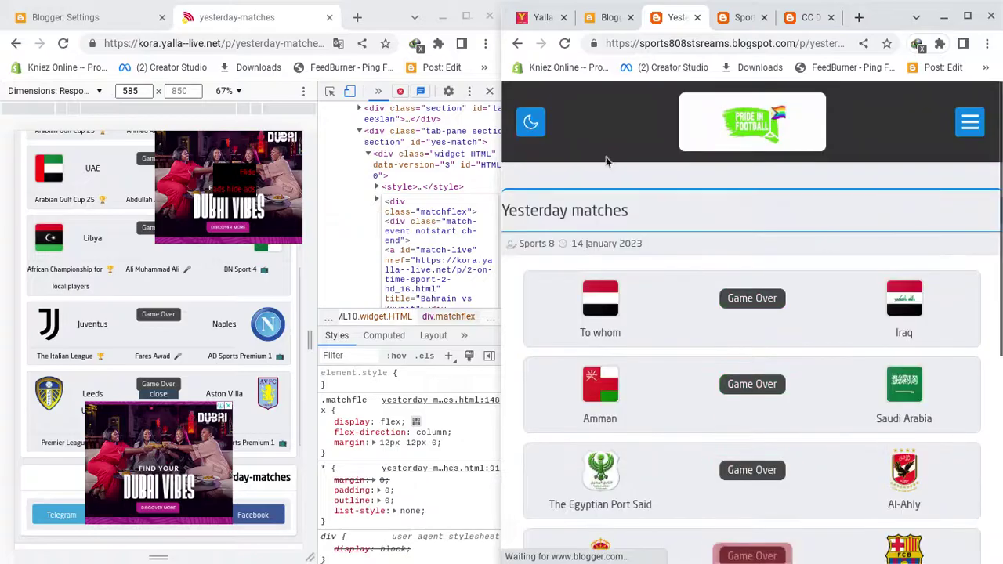
pyautogui.click(516, 44)
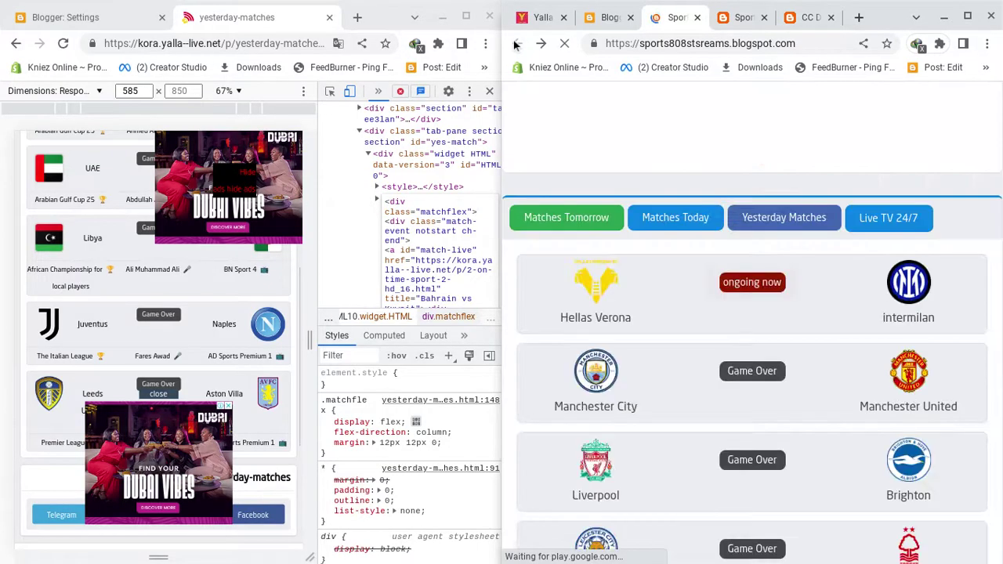
# Open the Sports808streams posts list in Blogger, reload it and maximize the browser window
pyautogui.click(614, 20)
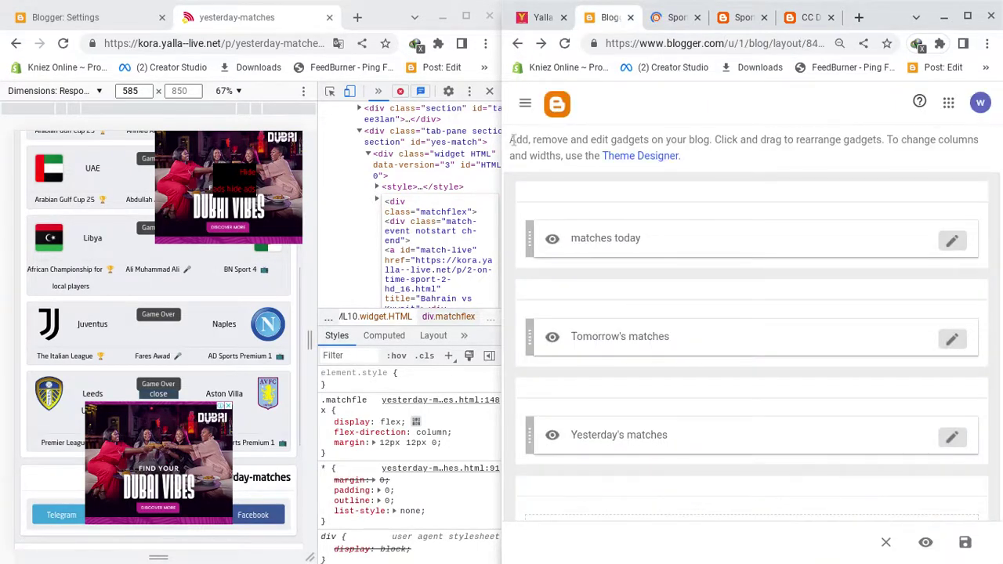
pyautogui.click(525, 103)
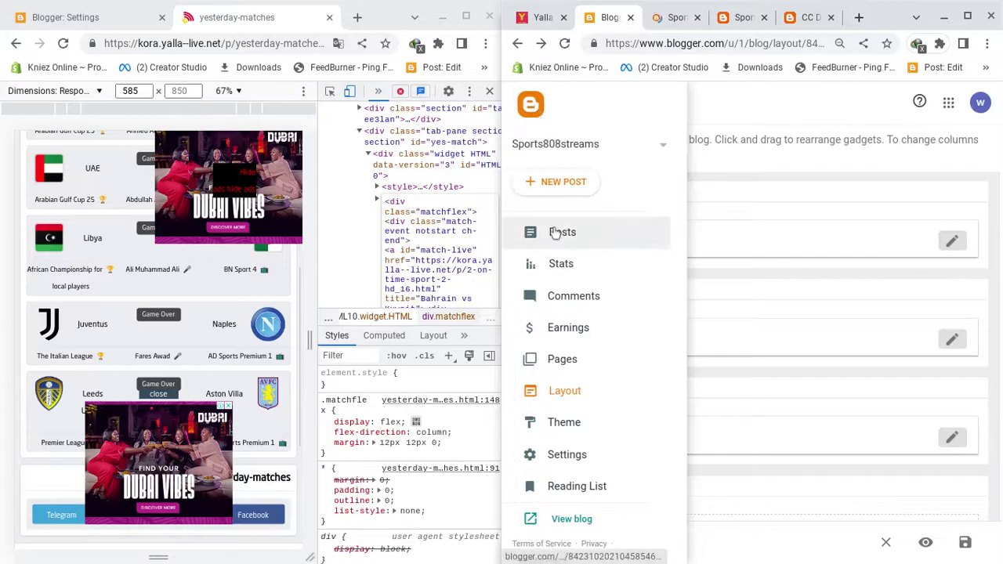
pyautogui.click(555, 234)
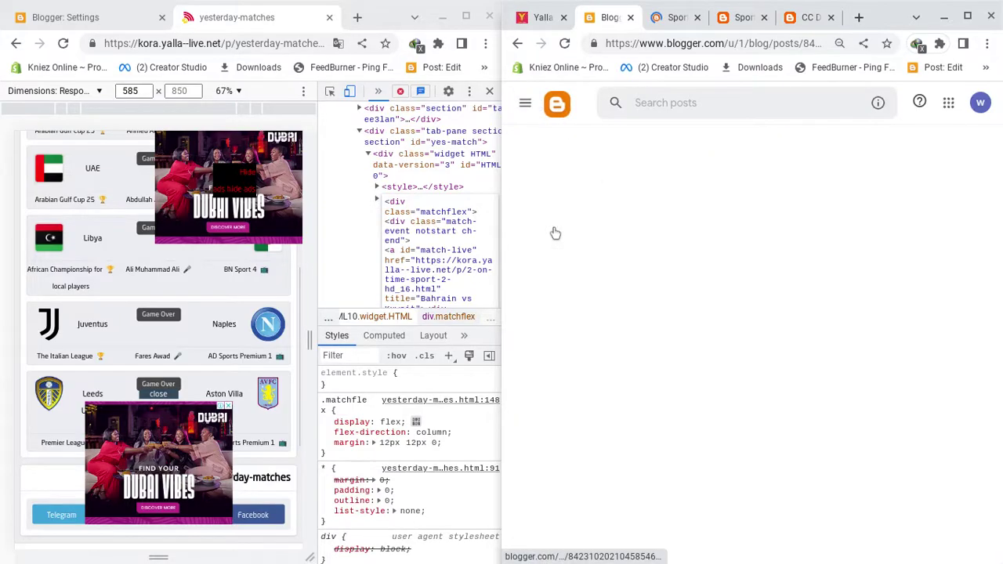
pyautogui.click(561, 45)
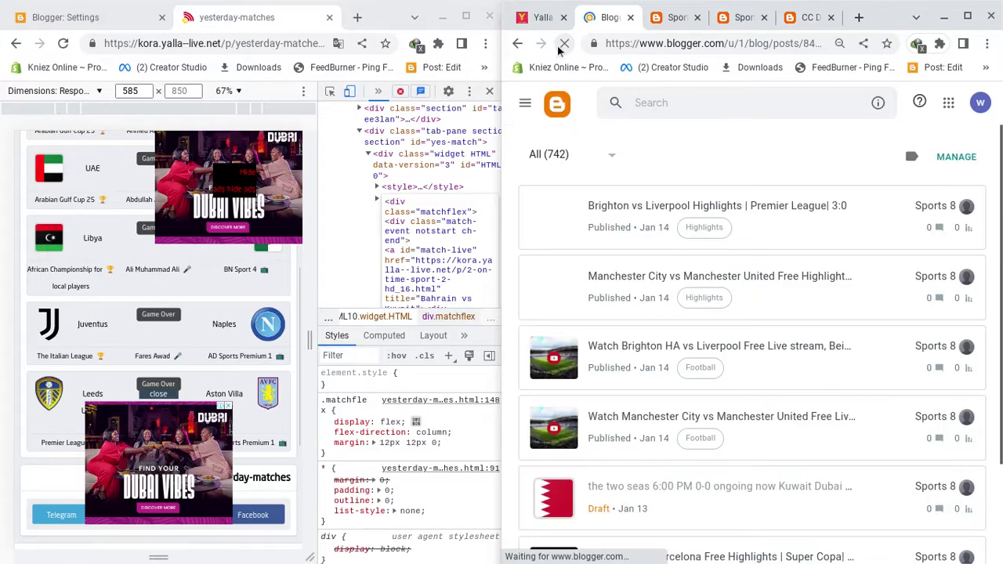
pyautogui.click(967, 17)
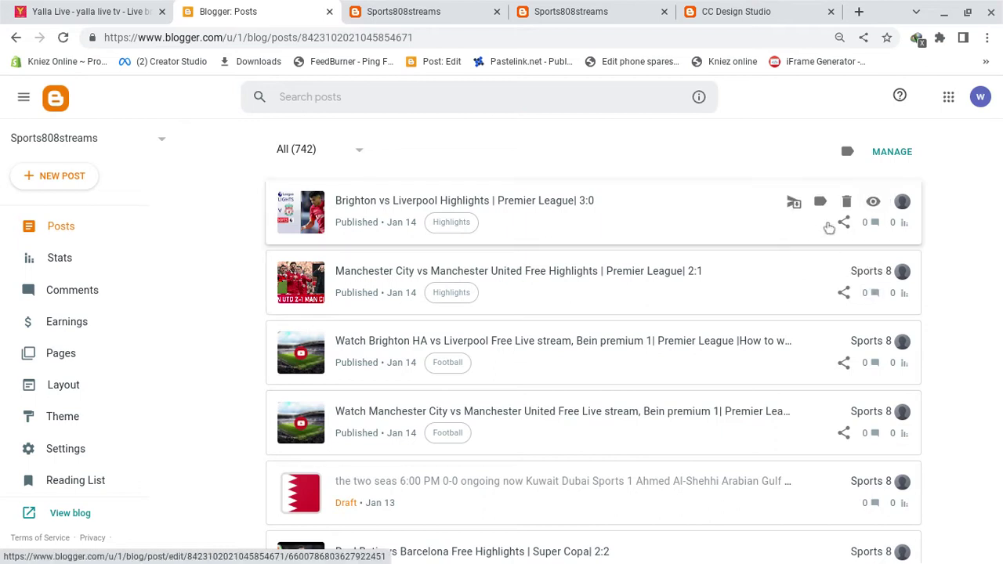
# View the published Brighton vs Liverpool Highlights post on the live blog and examine its article text, image and related posts
pyautogui.click(873, 201)
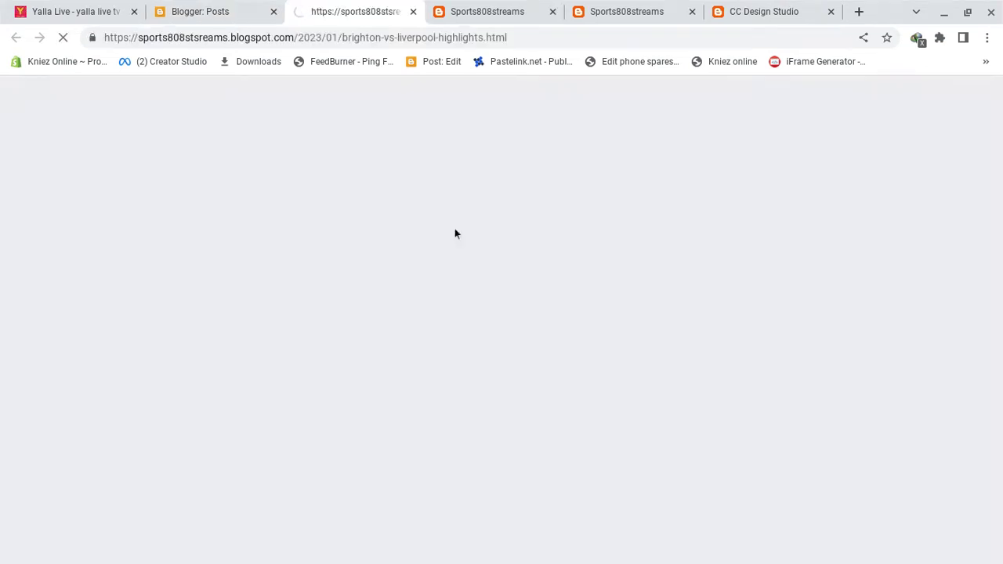
pyautogui.scroll(-5, 455, 233)
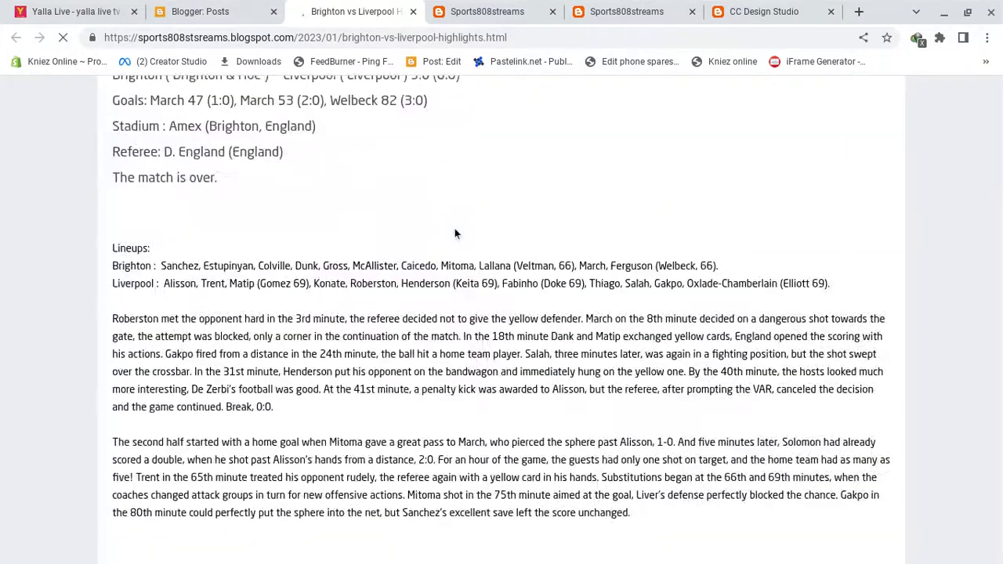
pyautogui.scroll(-12, 454, 233)
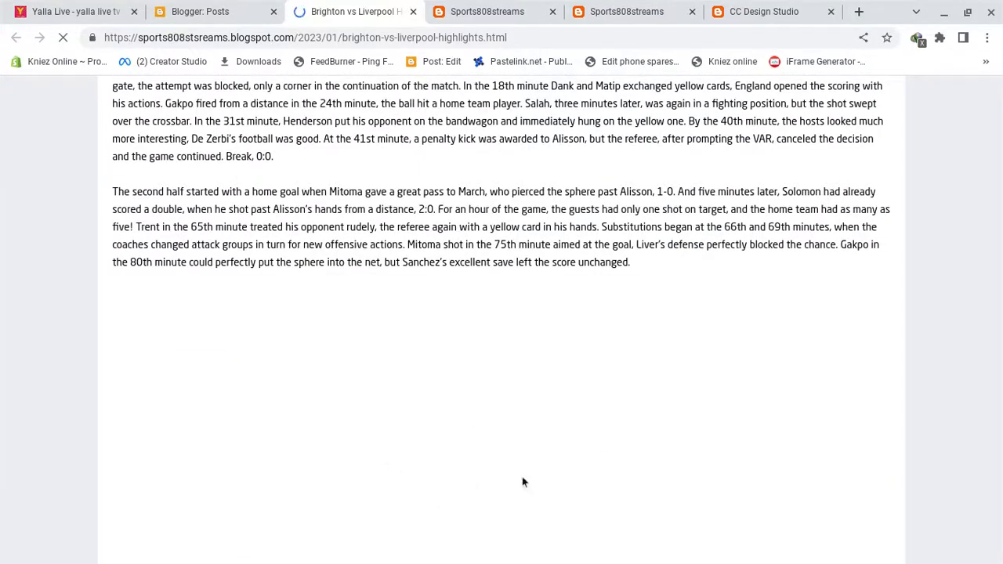
pyautogui.scroll(-5, 460, 445)
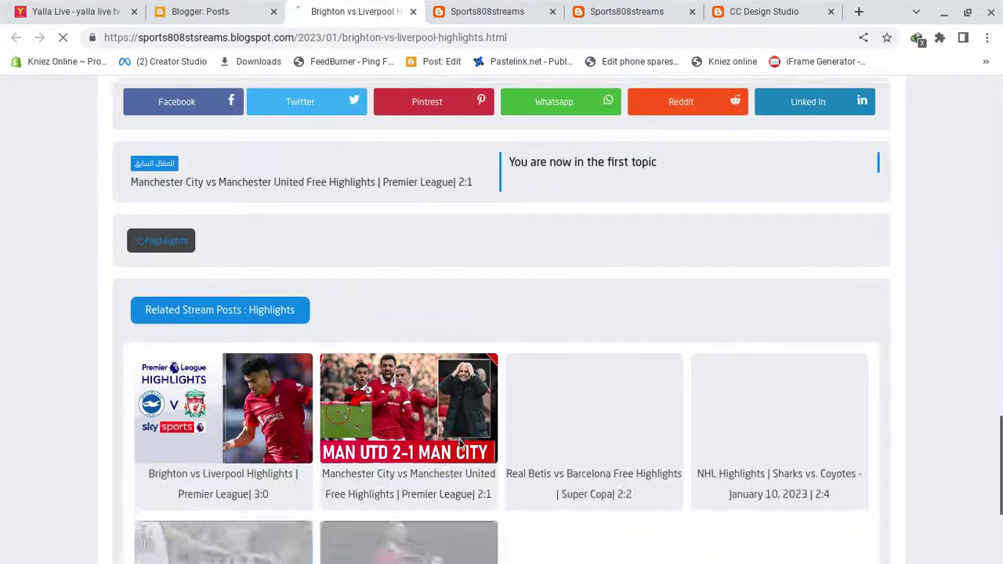
pyautogui.scroll(-1, 624, 429)
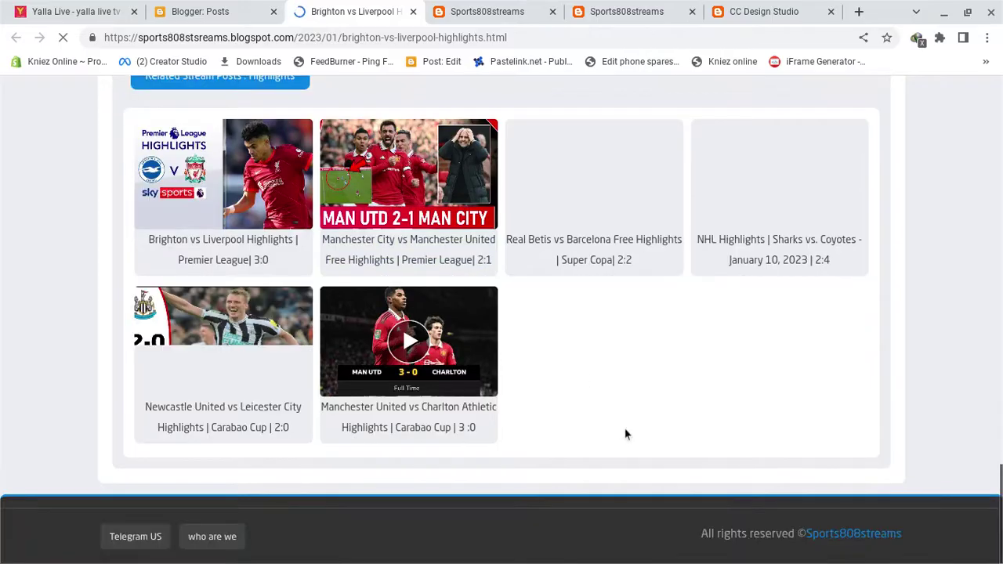
pyautogui.scroll(15, 625, 428)
pyautogui.scroll(-15, 625, 428)
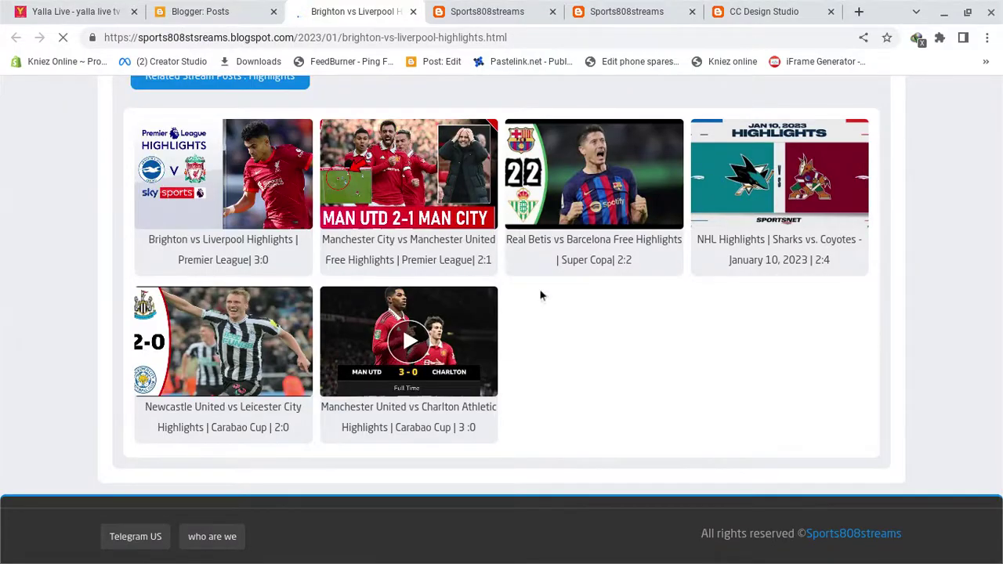
pyautogui.scroll(15, 683, 265)
pyautogui.scroll(-5, 683, 266)
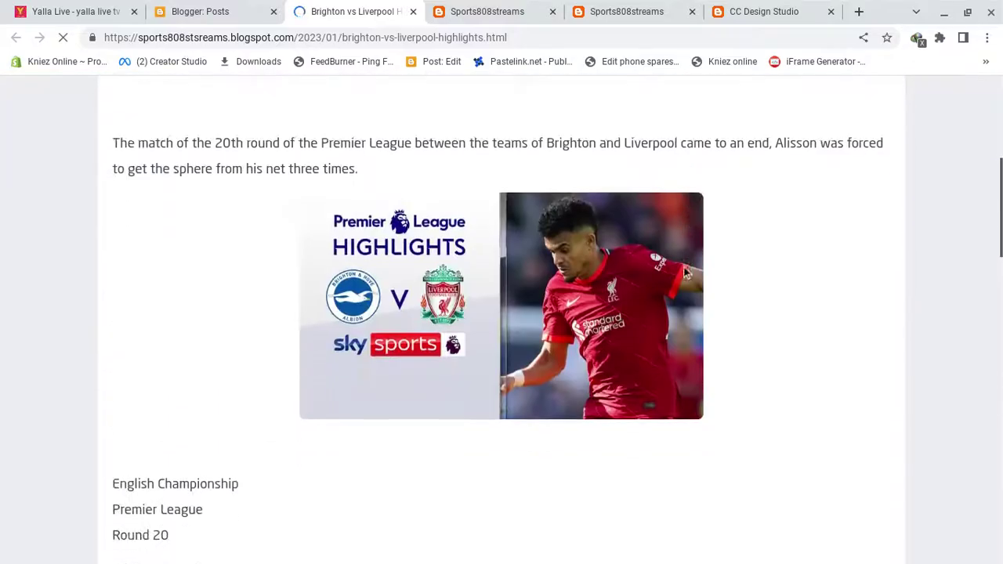
pyautogui.scroll(-3, 683, 271)
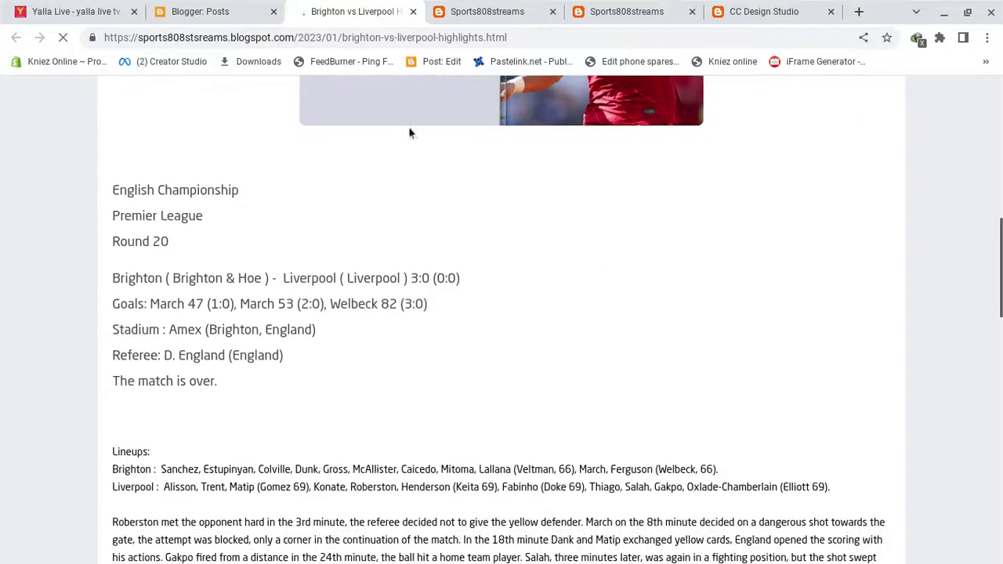
# Return to the Blogger posts list, reload it and browse through the older posts and back to the newest ones
pyautogui.click(216, 9)
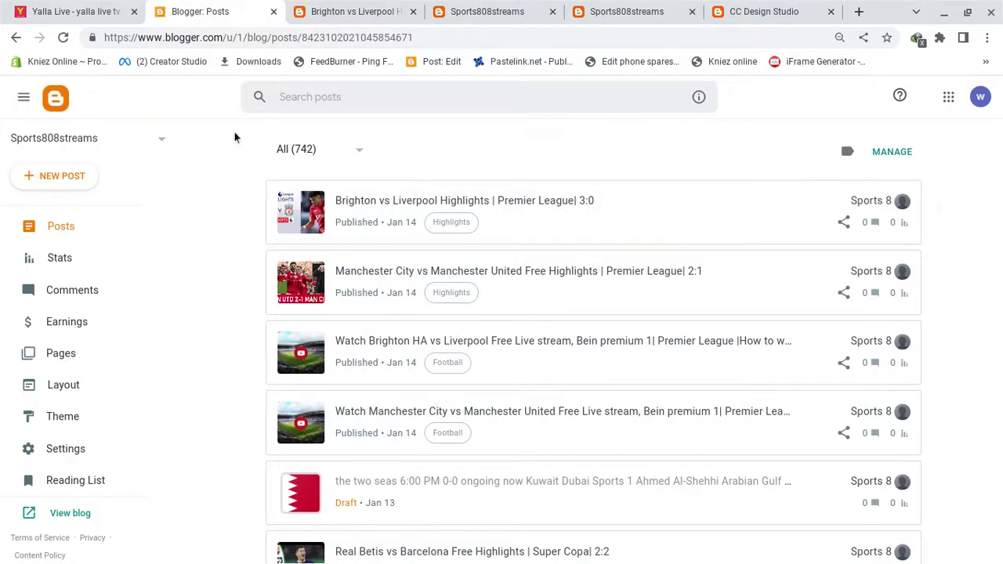
pyautogui.click(64, 38)
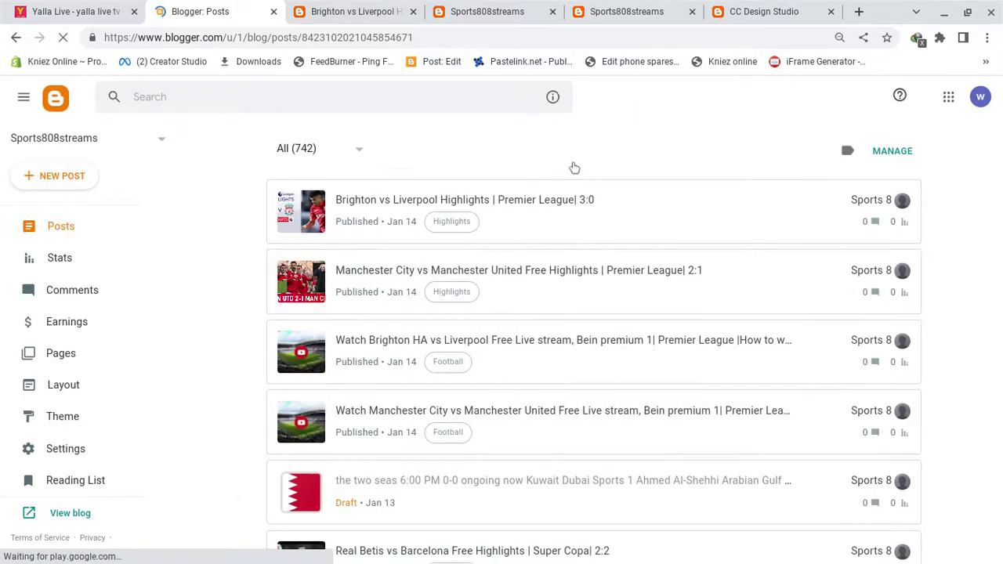
pyautogui.click(93, 317)
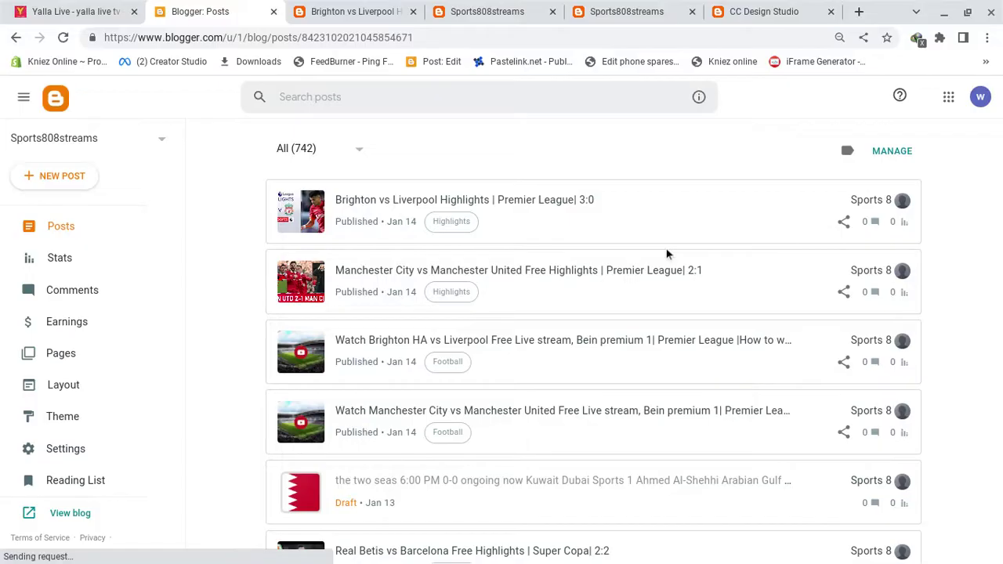
pyautogui.scroll(-20, 667, 254)
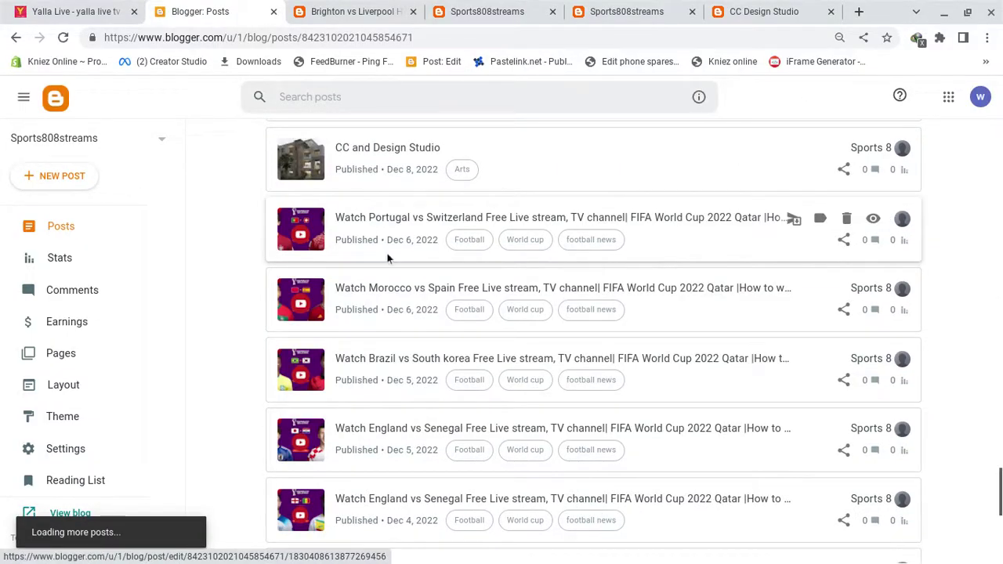
pyautogui.scroll(-20, 708, 259)
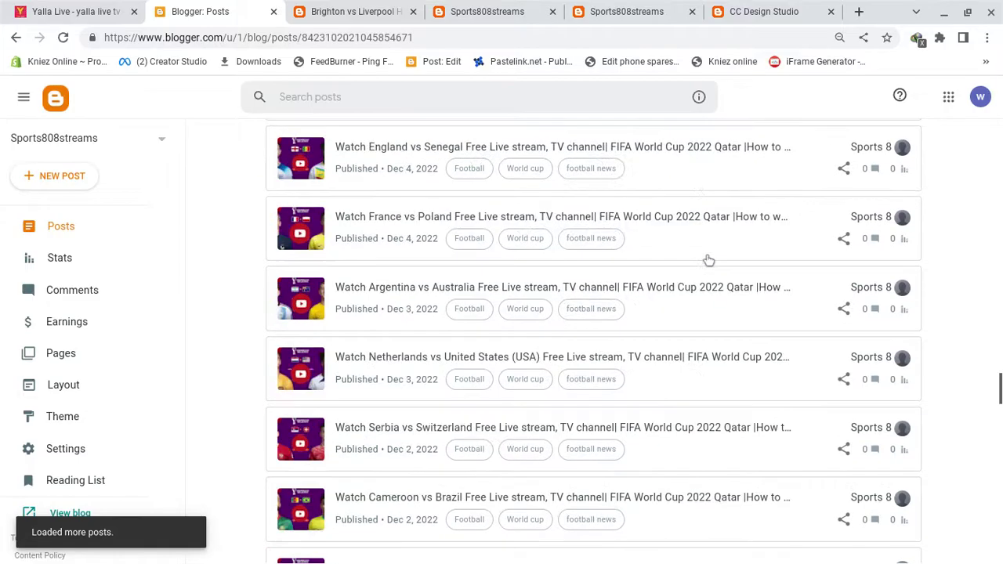
pyautogui.scroll(-1, 708, 259)
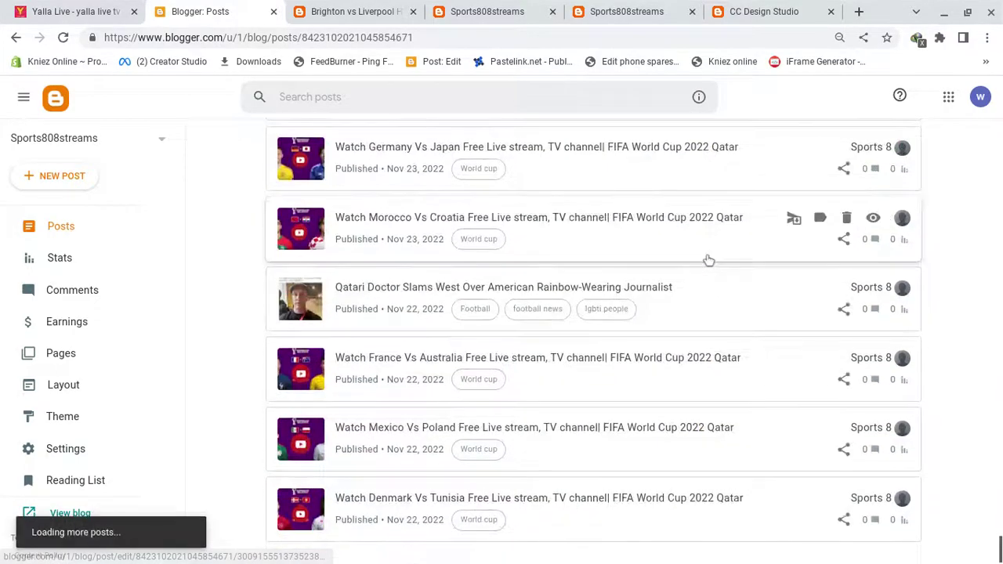
pyautogui.scroll(-5, 708, 259)
pyautogui.scroll(-20, 708, 259)
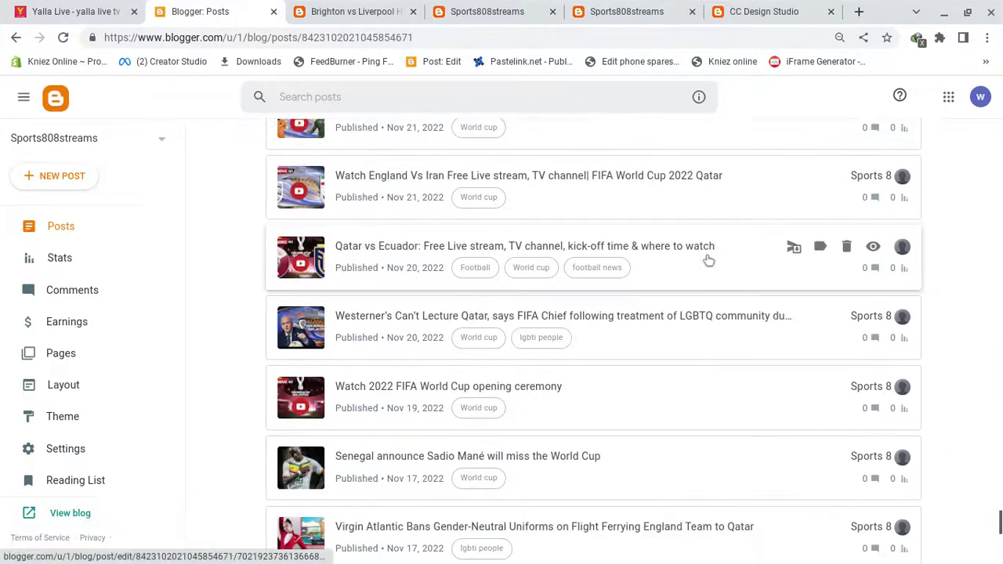
pyautogui.scroll(20, 708, 259)
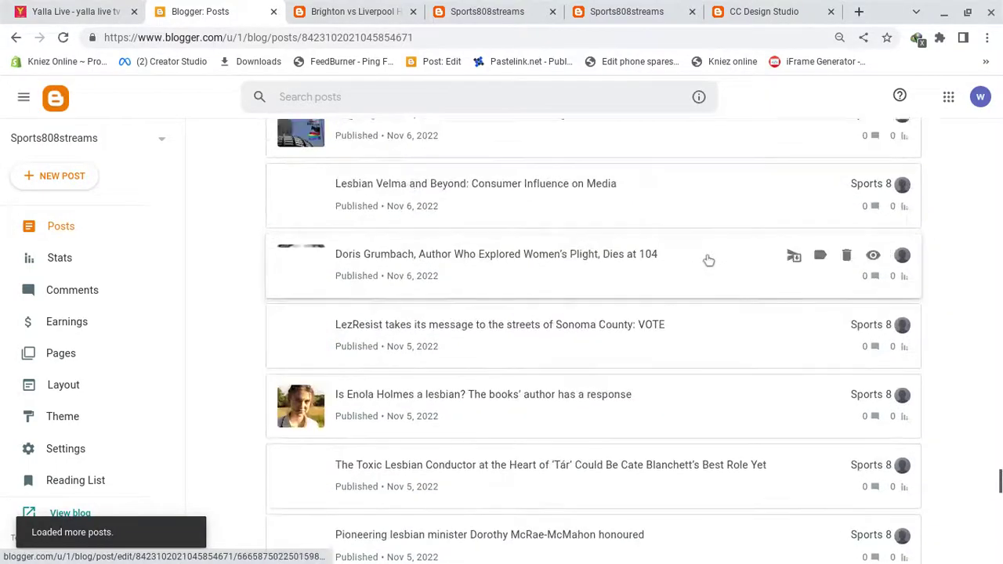
pyautogui.scroll(20, 708, 260)
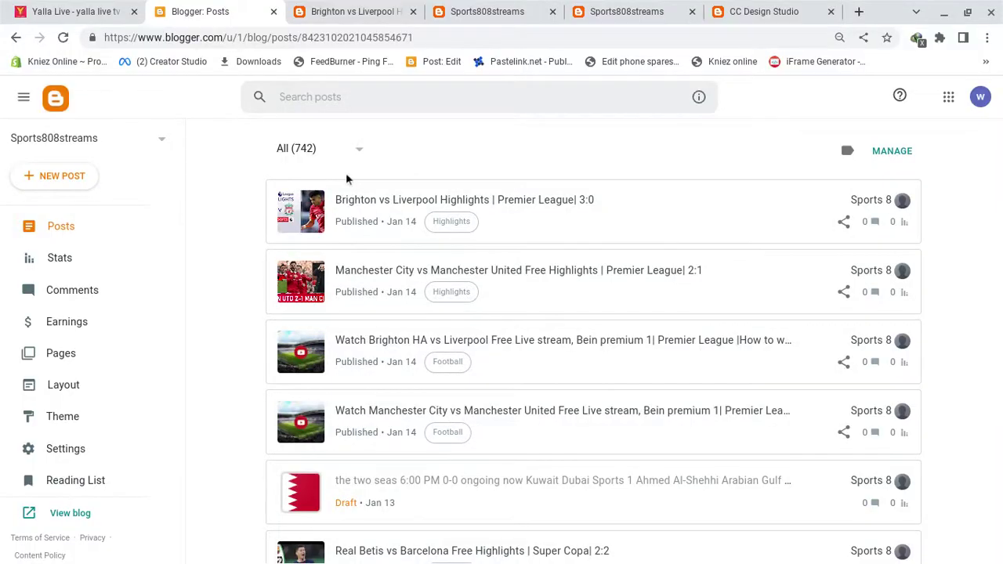
# Go back to the live Brighton vs Liverpool Highlights post and play its embedded match video
pyautogui.click(372, 7)
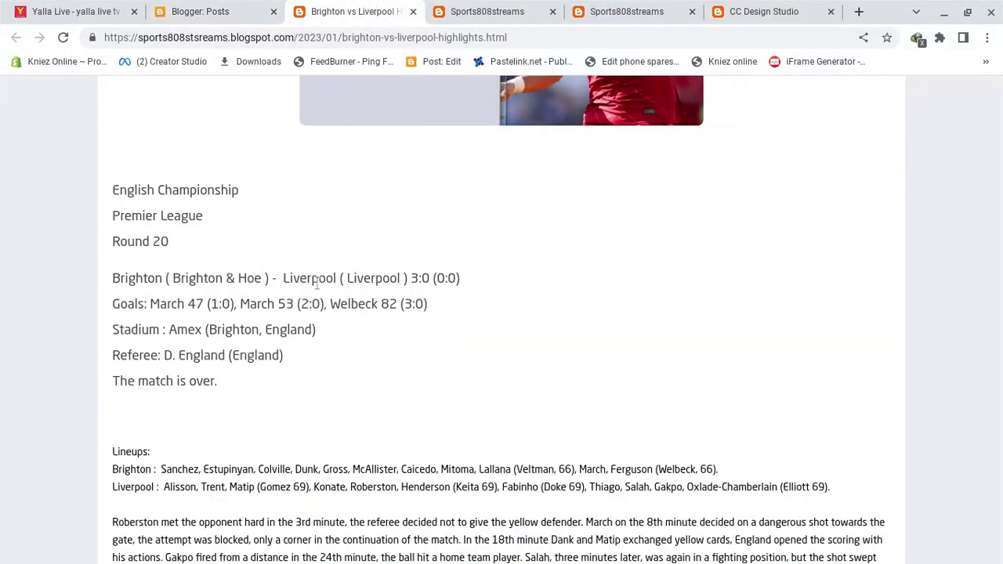
pyautogui.scroll(-8, 316, 283)
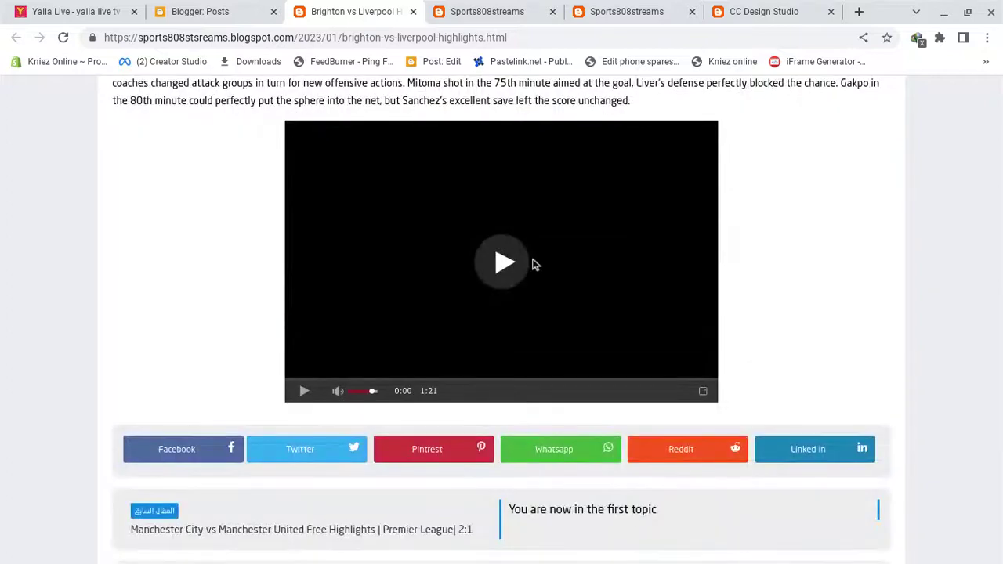
pyautogui.click(504, 264)
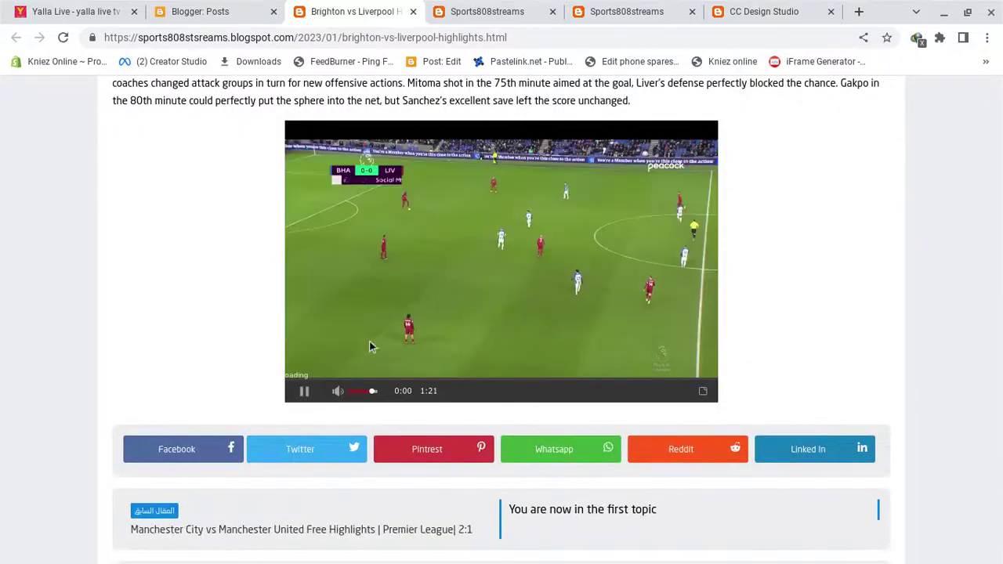
# Pause the embedded match video and return to the beginning of the Brighton vs Liverpool Highlights post
pyautogui.click(305, 391)
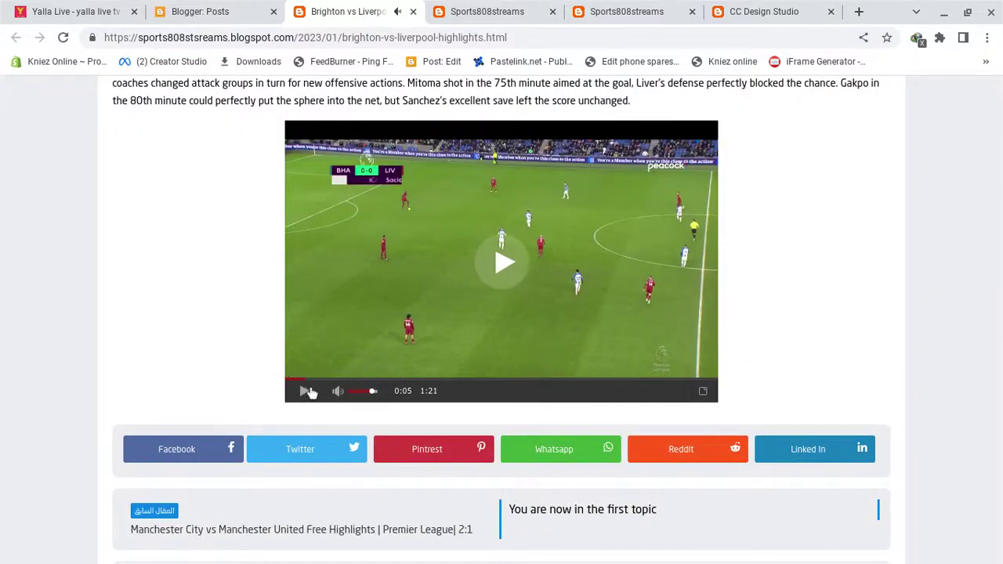
pyautogui.scroll(10, 567, 264)
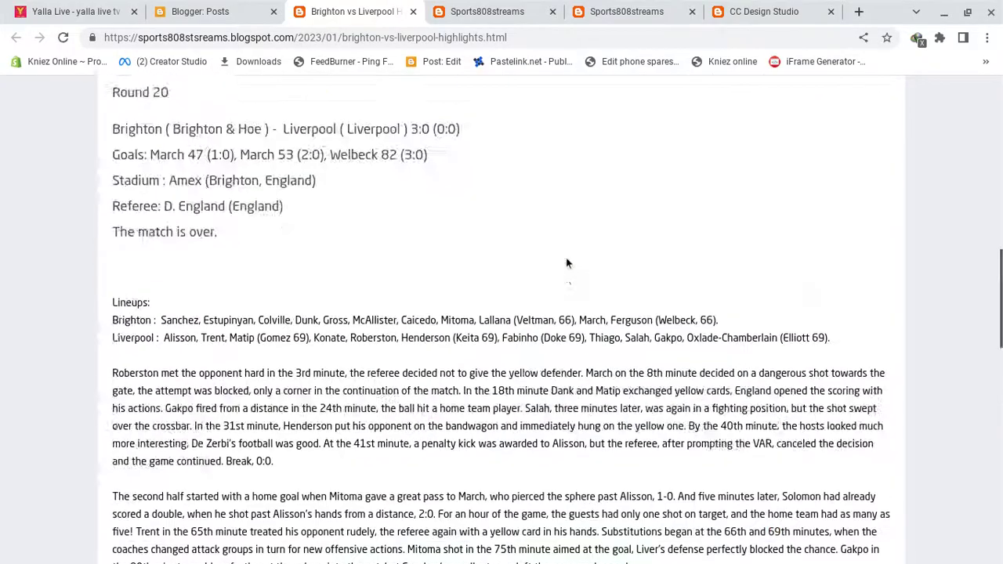
pyautogui.scroll(1, 567, 264)
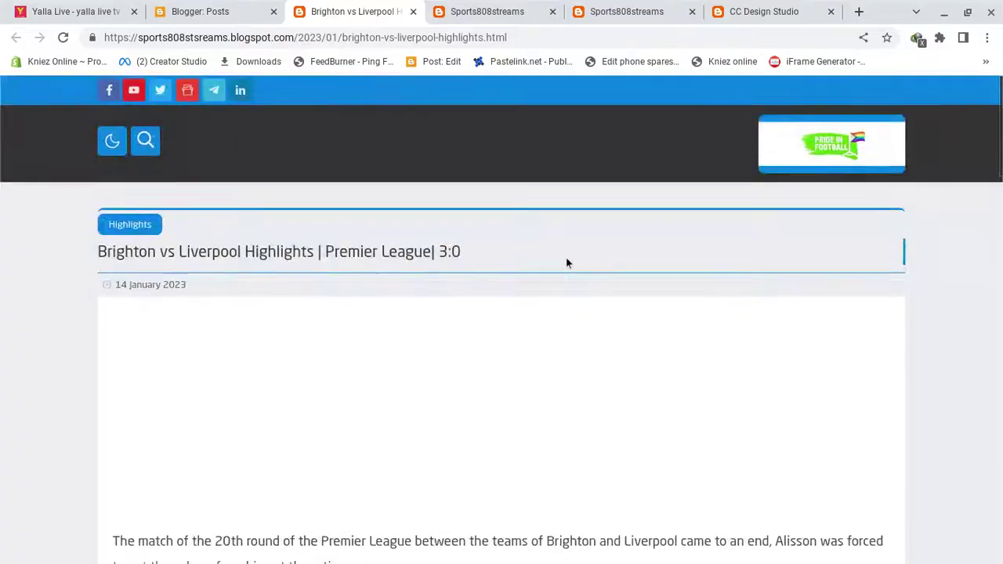
# From the Blogger posts list, check the live Manchester City vs Manchester United highlights post and the Brighton vs Liverpool Highlights post in the editor
pyautogui.click(266, 8)
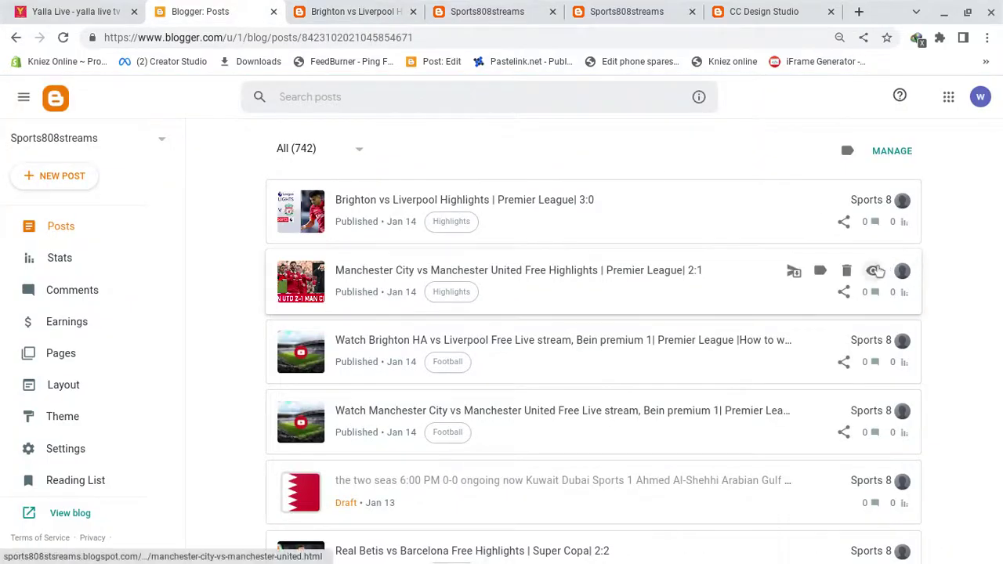
pyautogui.click(873, 270)
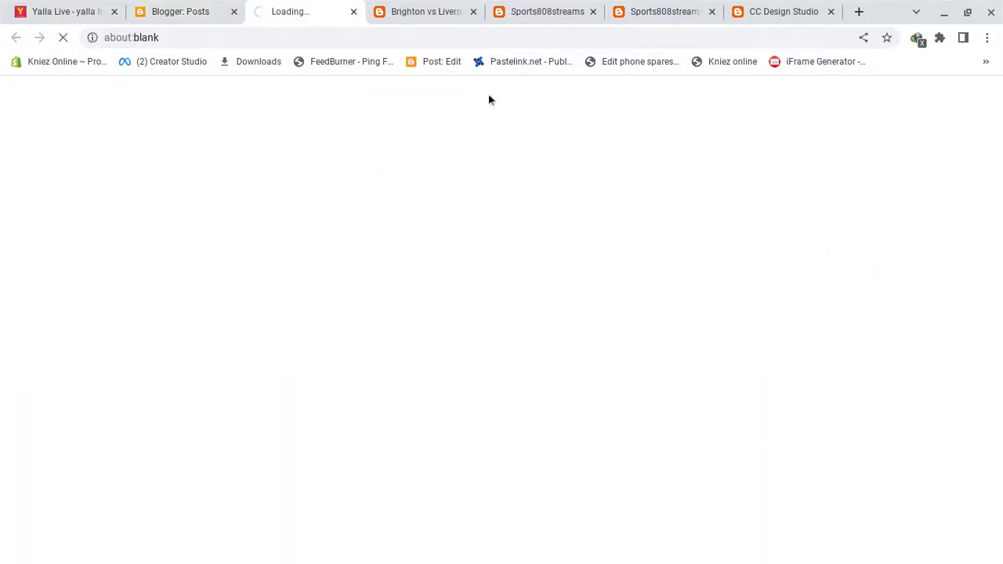
pyautogui.click(157, 10)
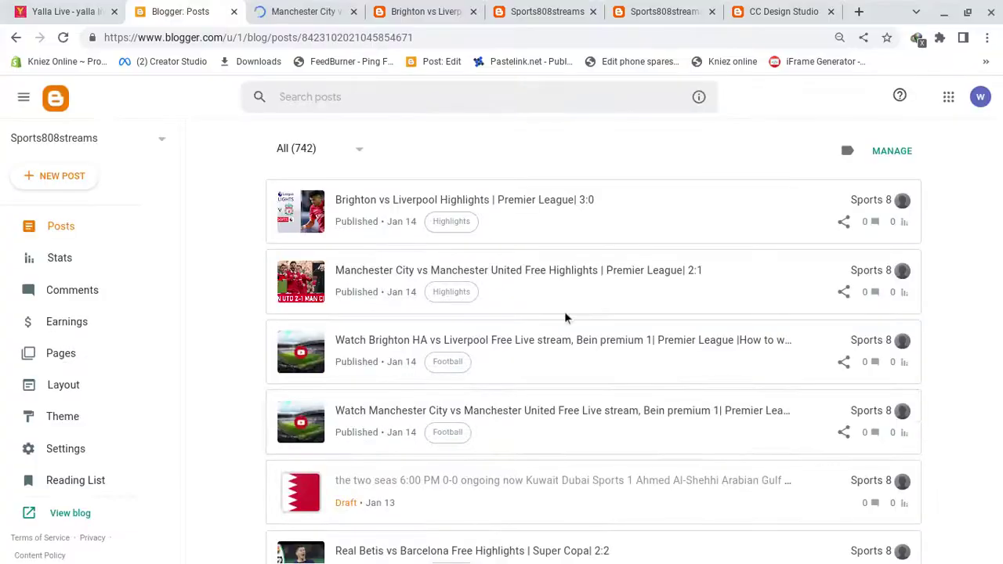
pyautogui.click(640, 217)
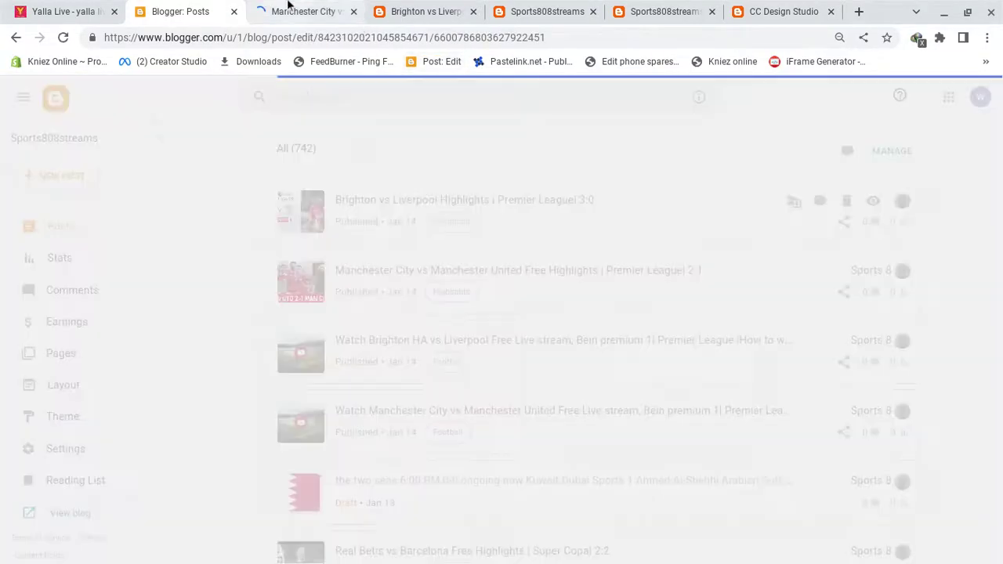
pyautogui.click(294, 11)
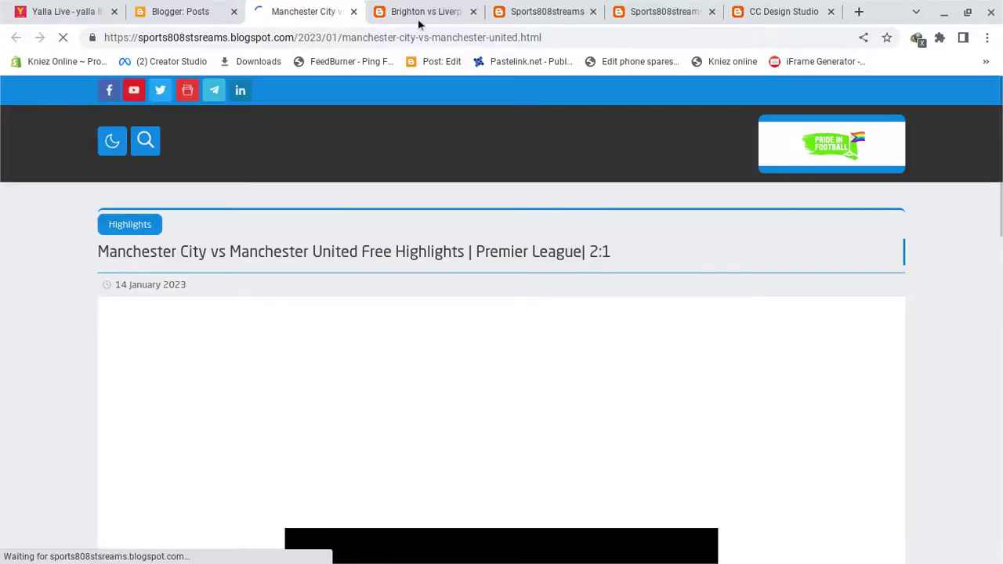
pyautogui.click(355, 11)
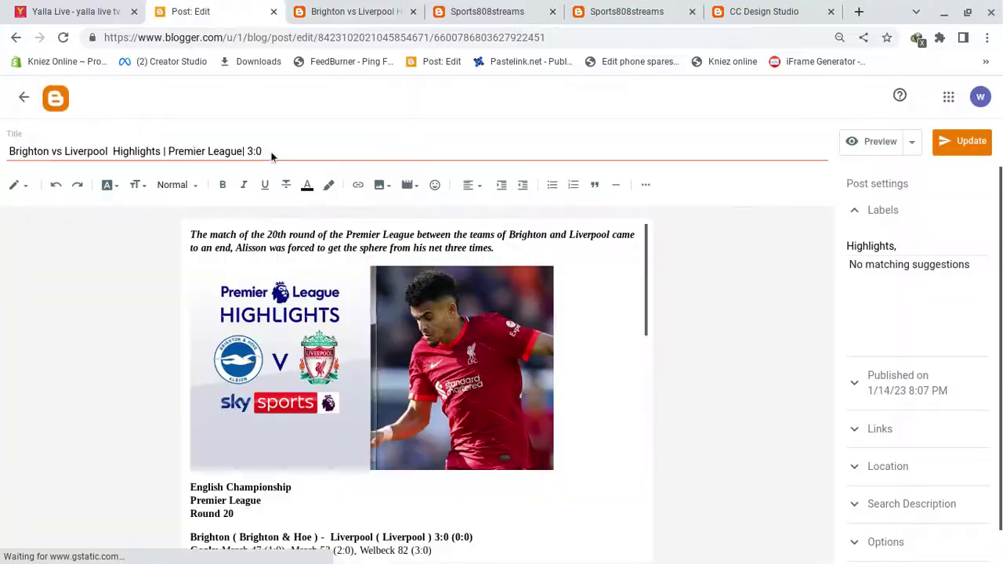
pyautogui.click(24, 97)
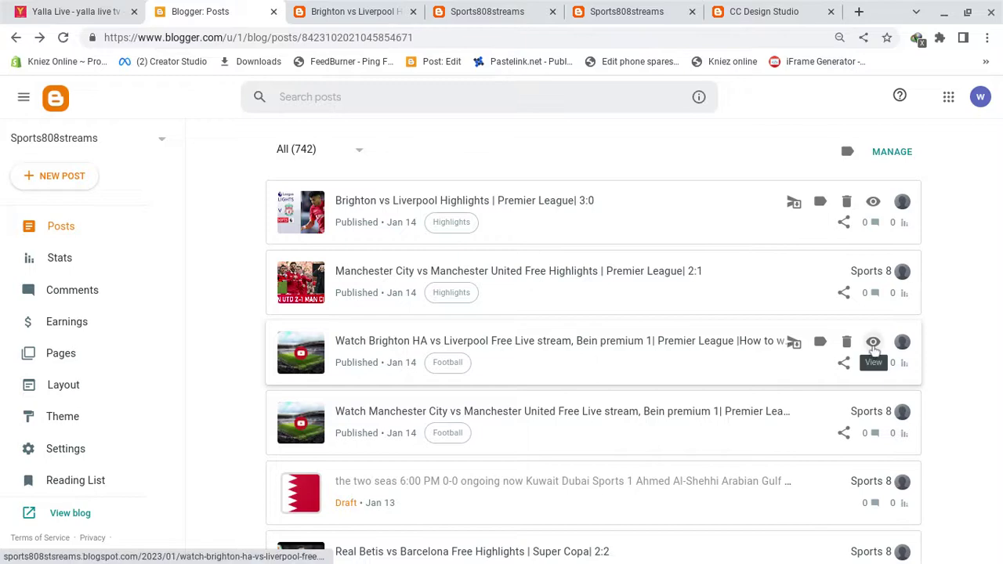
# View the live Watch Brighton HA vs Liverpool Free Live stream post and try its embedded stream player
pyautogui.click(873, 343)
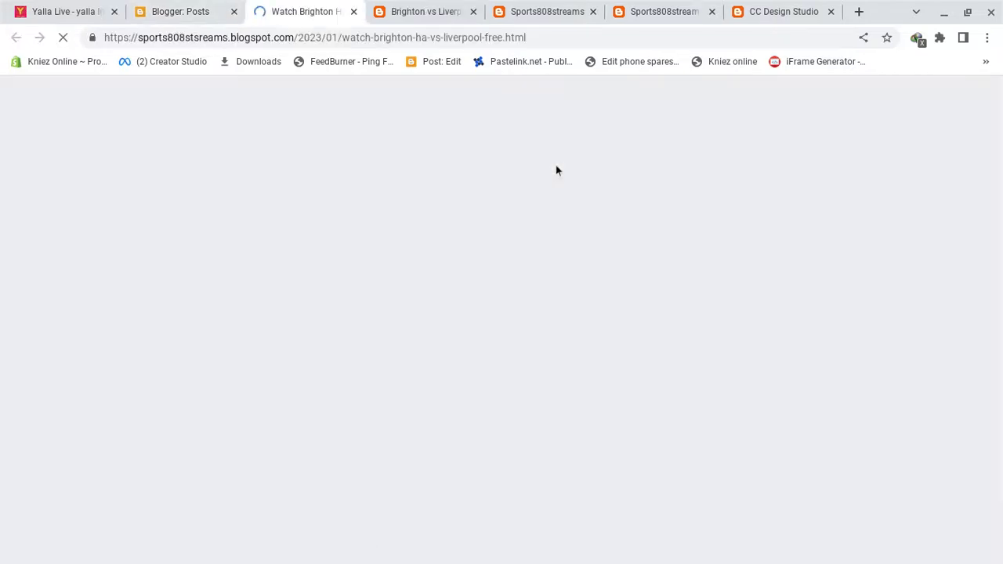
pyautogui.scroll(-5, 556, 171)
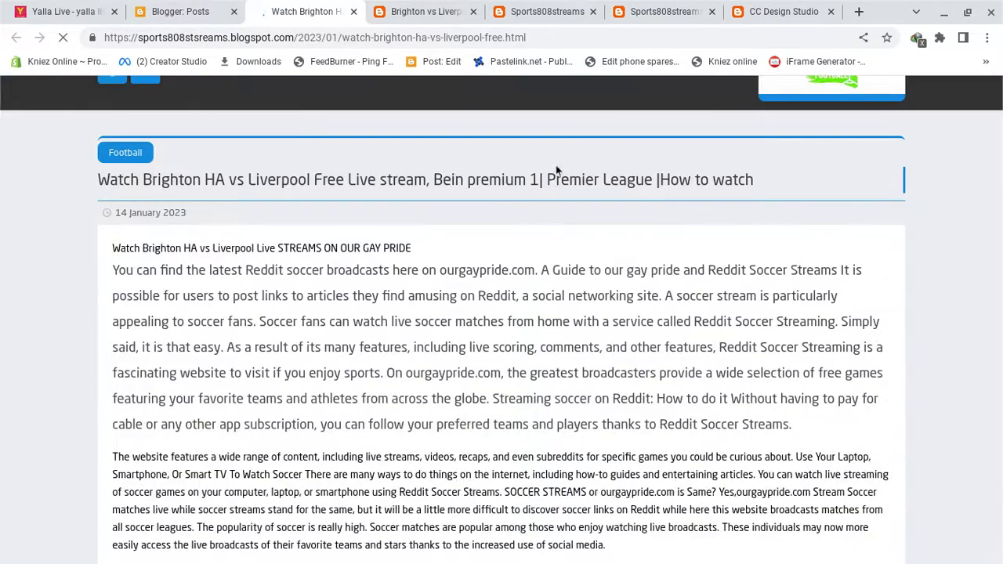
pyautogui.scroll(-10, 555, 171)
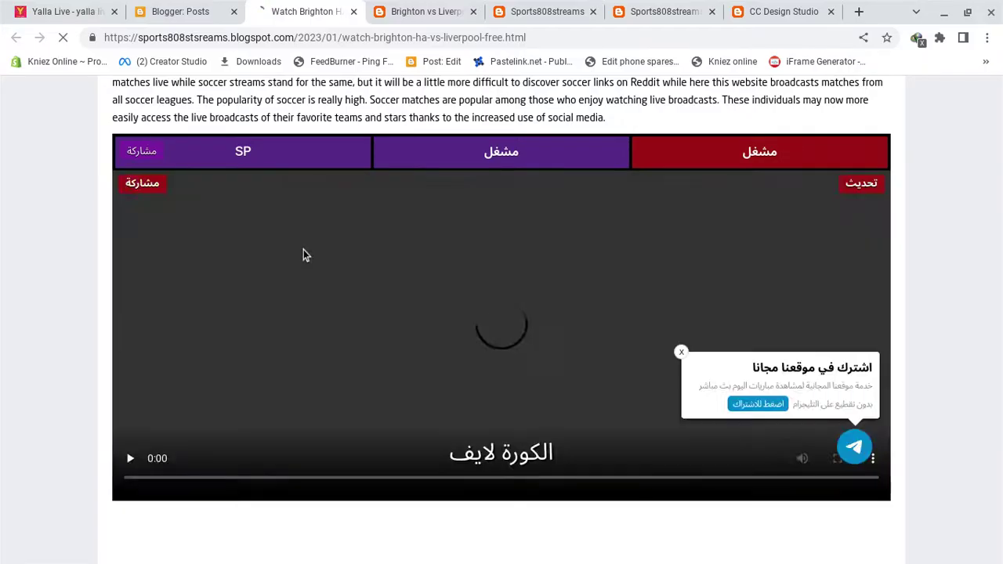
pyautogui.click(130, 458)
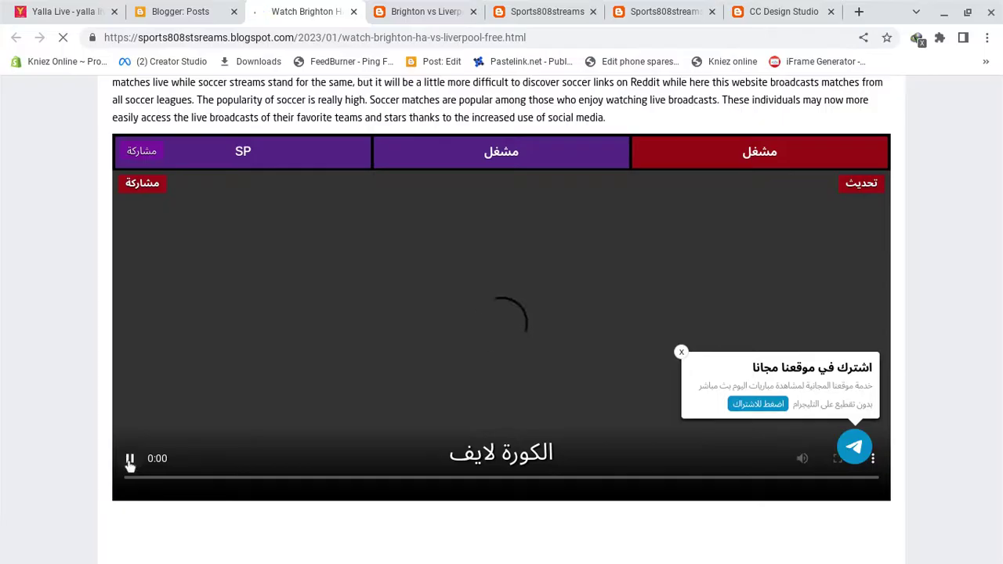
pyautogui.click(131, 460)
# Examine the Brighton HA vs Liverpool stream post's article text, embedded player, share links and related football posts
pyautogui.scroll(-10, 465, 263)
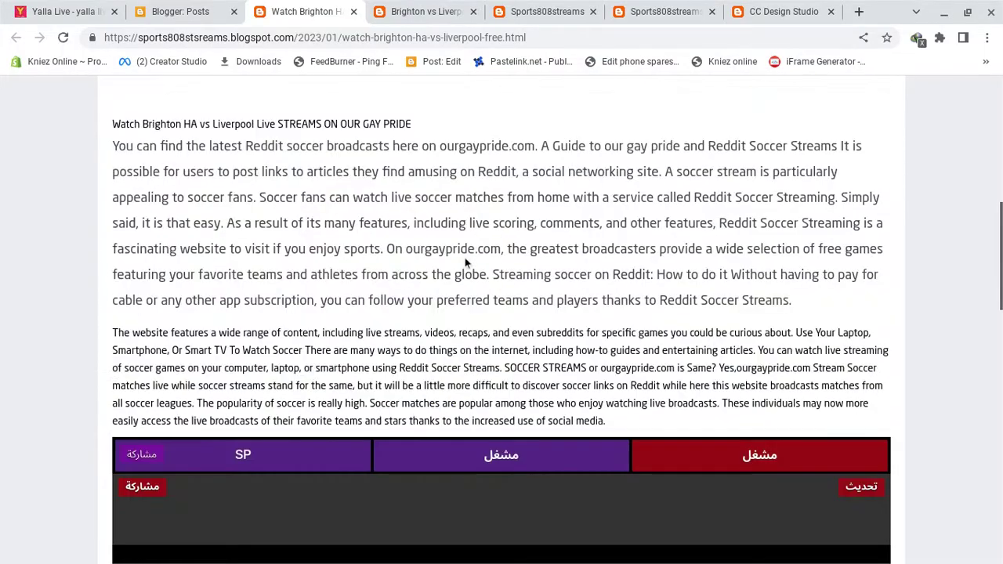
pyautogui.scroll(6, 465, 264)
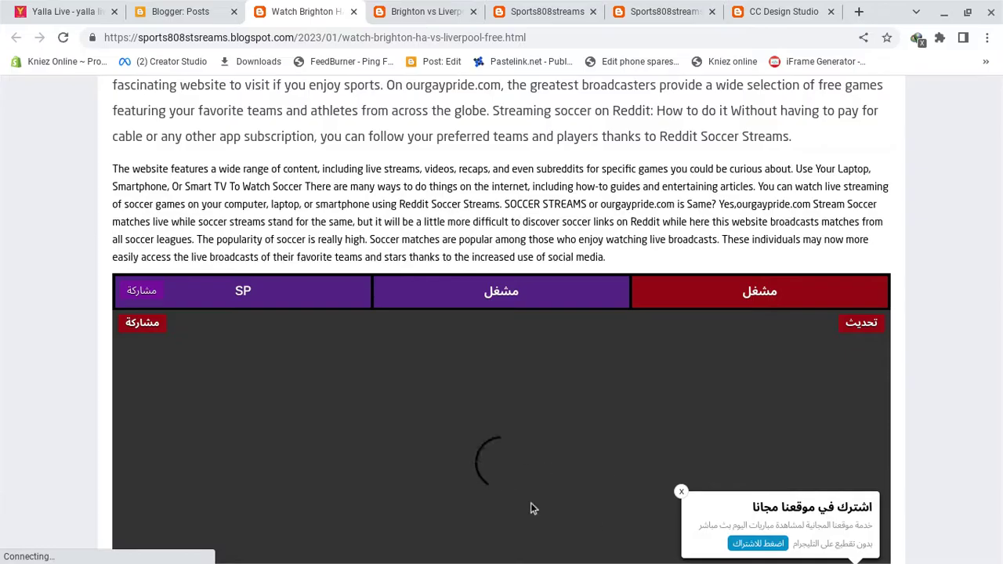
pyautogui.scroll(-10, 532, 506)
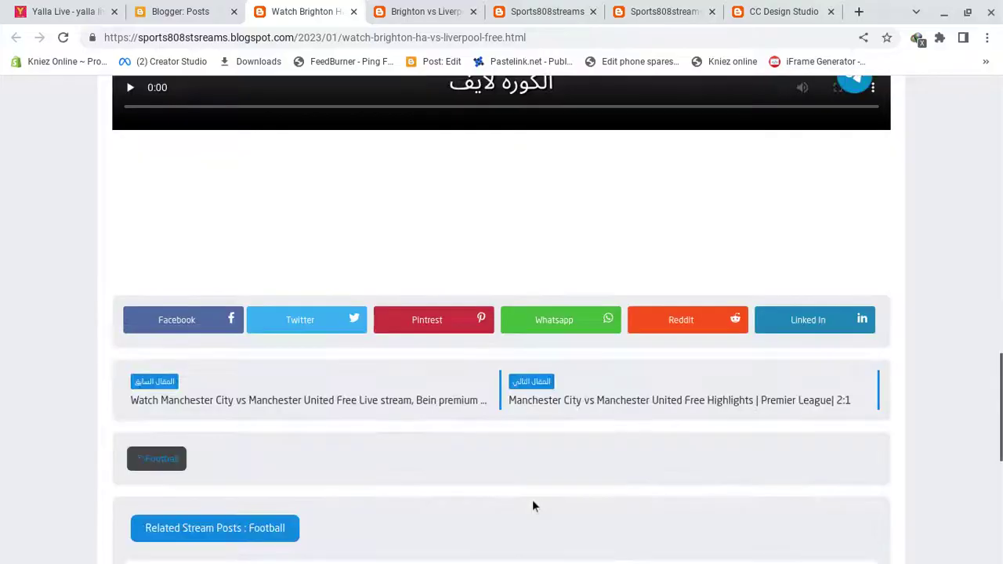
pyautogui.scroll(-2, 533, 505)
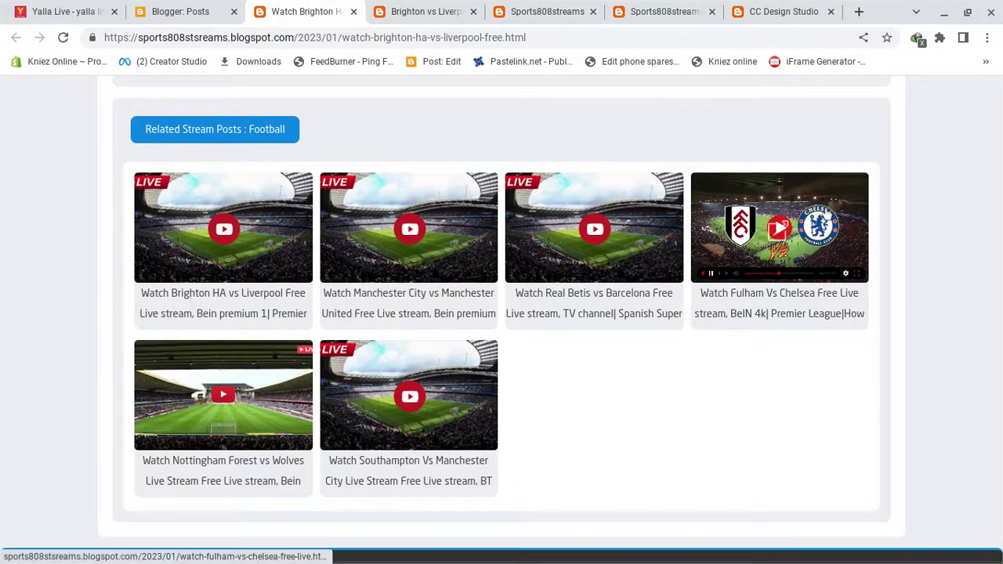
pyautogui.scroll(15, 594, 330)
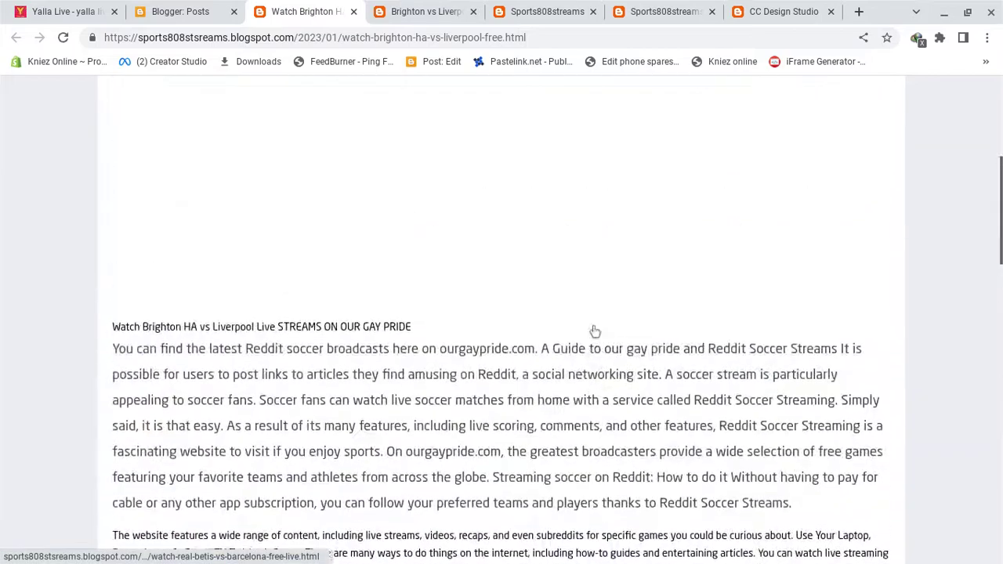
pyautogui.scroll(-10, 594, 331)
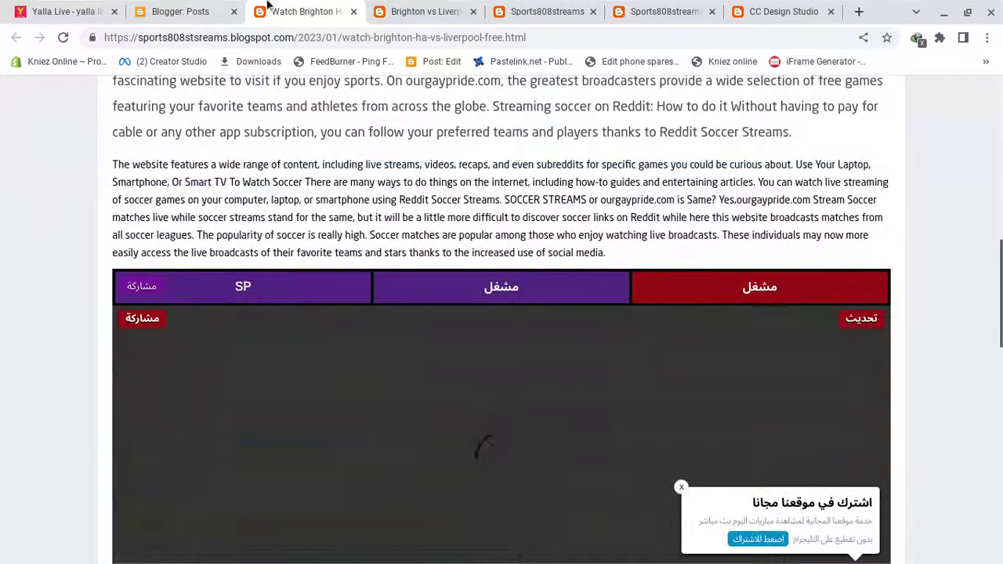
# View the AdSense options on the blog's Earnings page in Blogger and return to the posts list
pyautogui.click(181, 11)
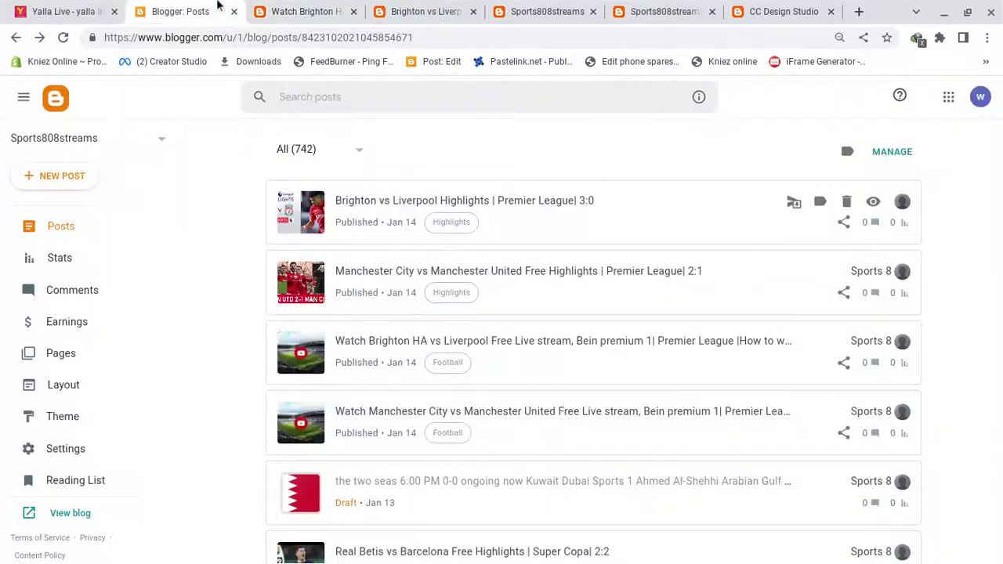
pyautogui.click(143, 154)
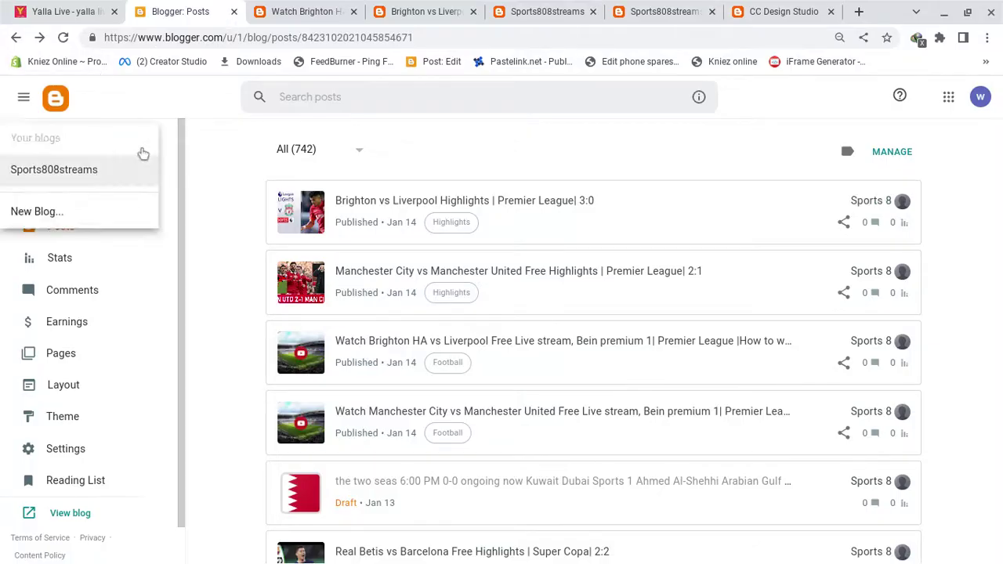
pyautogui.click(180, 306)
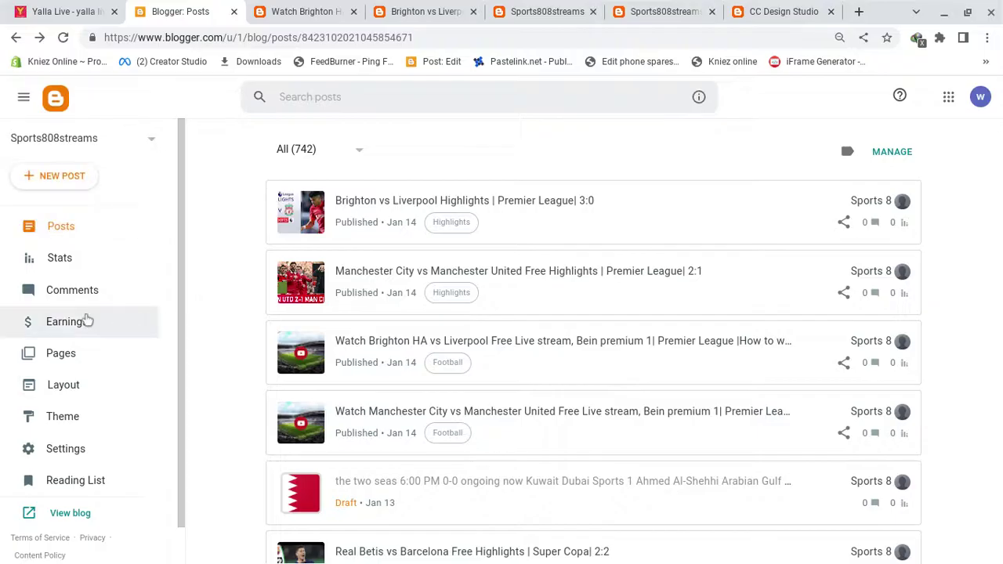
pyautogui.click(86, 321)
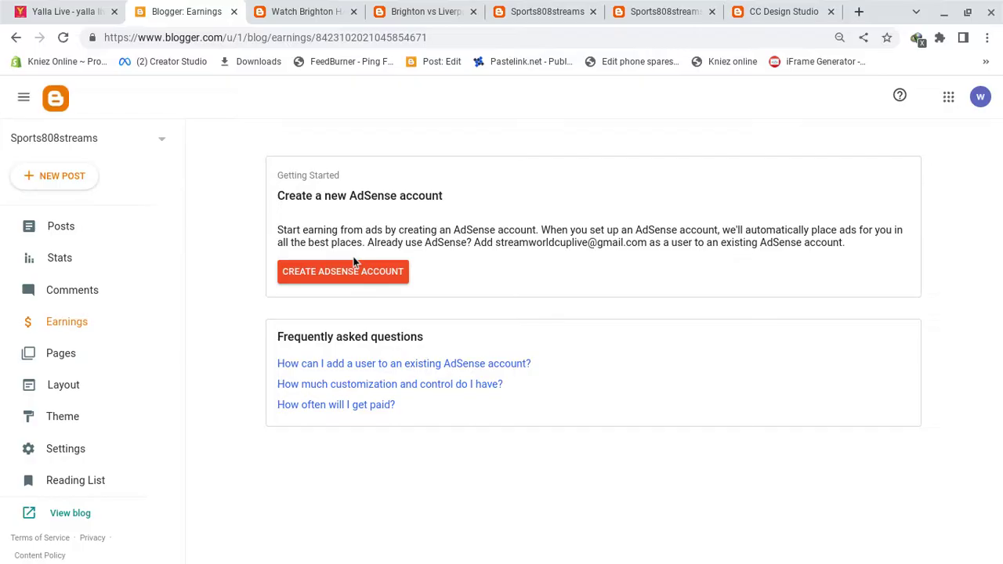
pyautogui.click(60, 227)
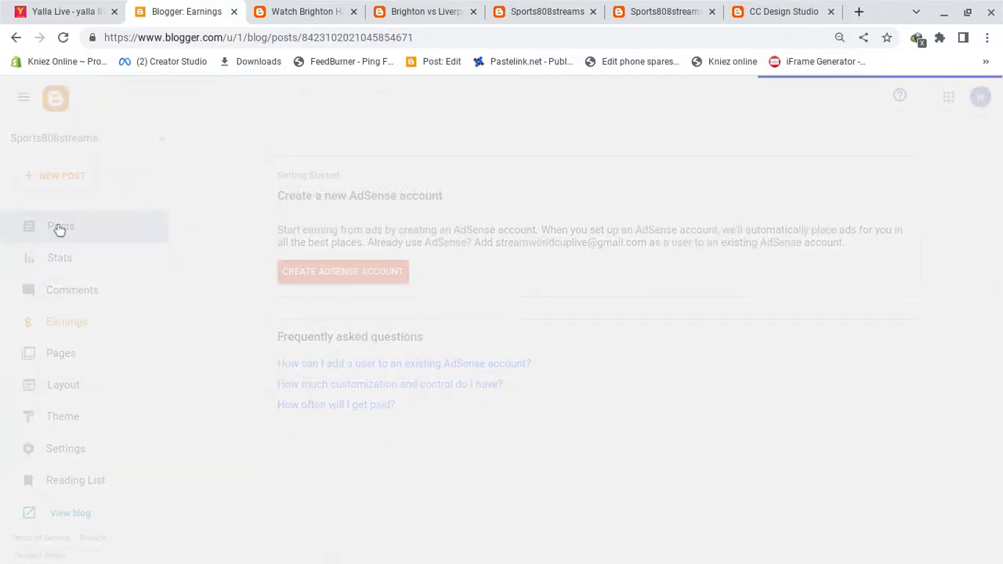
# Go from the live stream post to the blog's home page and examine the Hellas Verona vs Inter Milan match entry
pyautogui.click(300, 10)
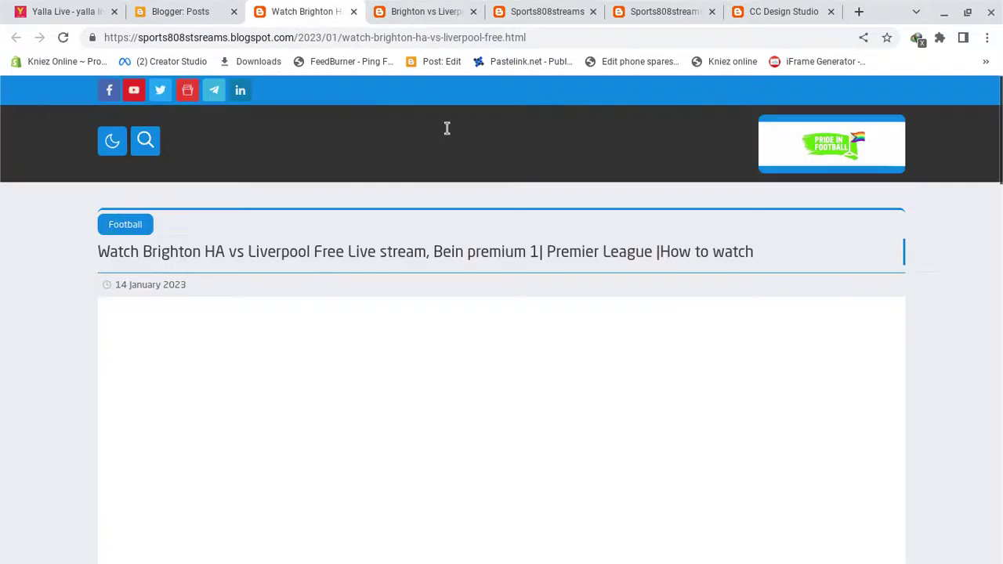
pyautogui.click(823, 159)
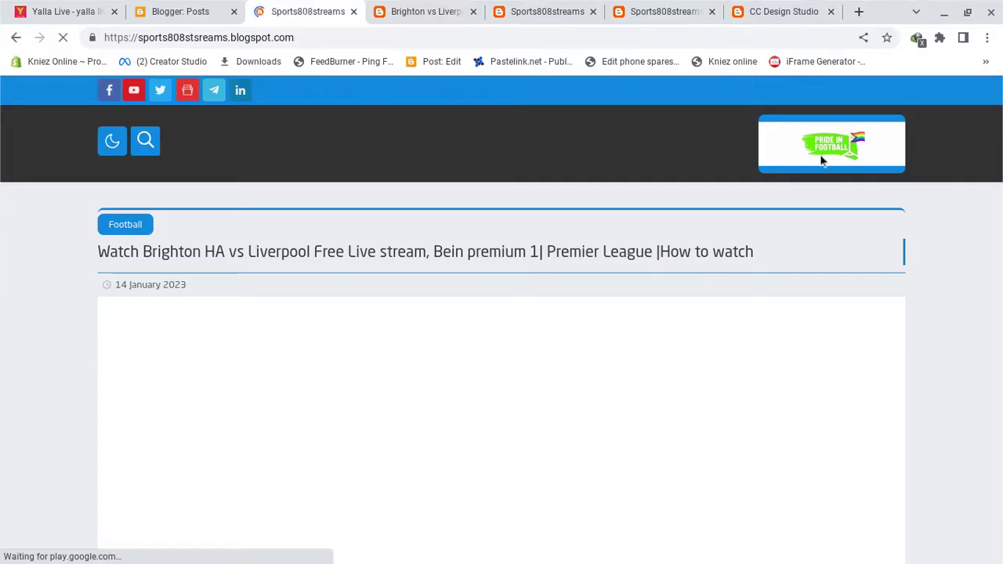
pyautogui.scroll(-3, 640, 233)
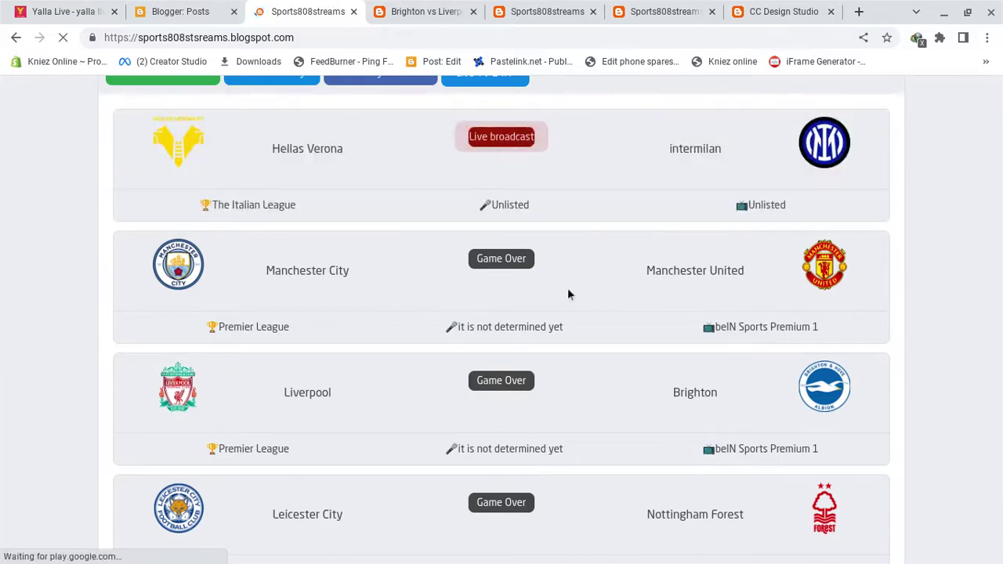
pyautogui.moveTo(514, 177)
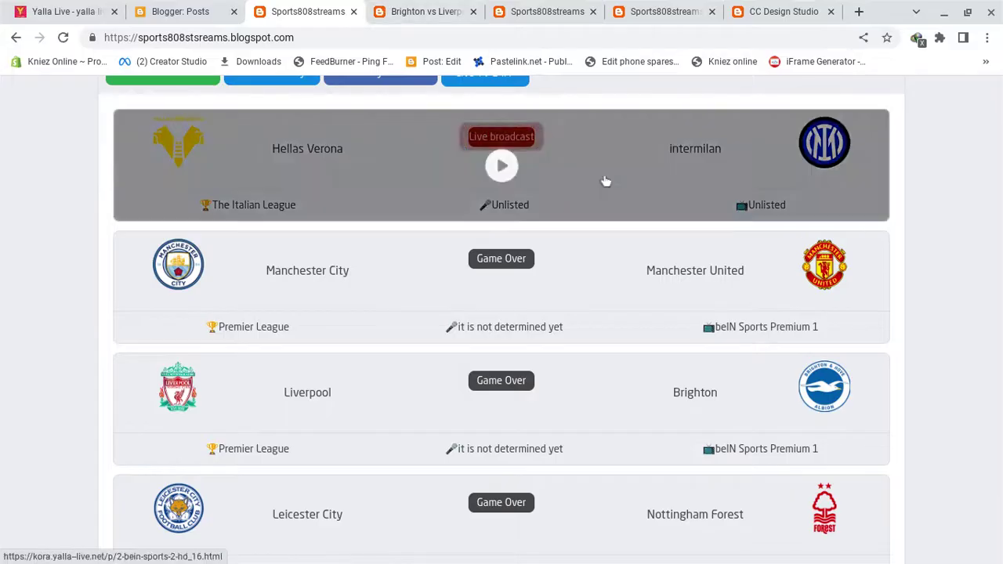
# Create a new Blogger post titled "Helas Velona vs inter millan", checking the team names on the live home page
pyautogui.click(195, 12)
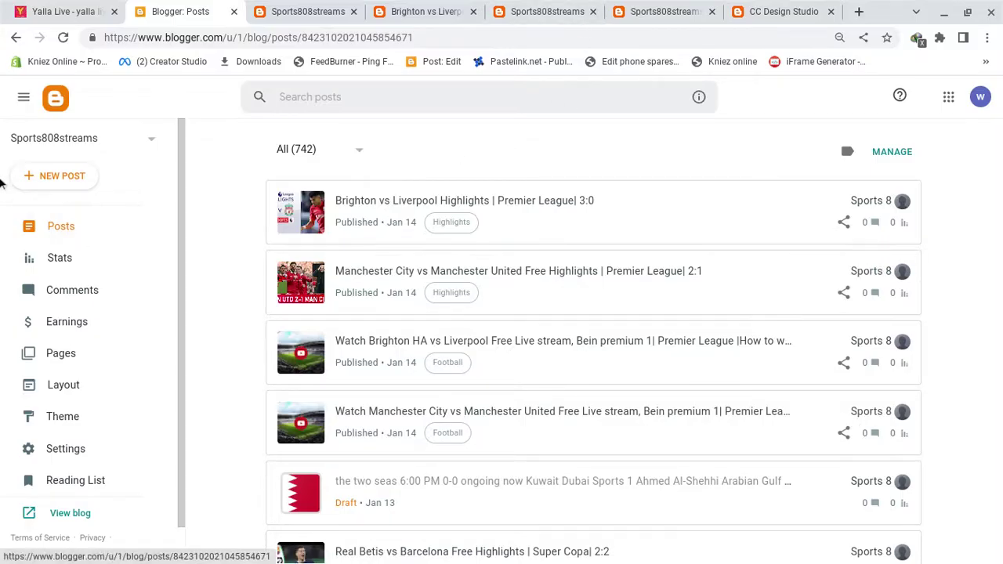
pyautogui.click(40, 171)
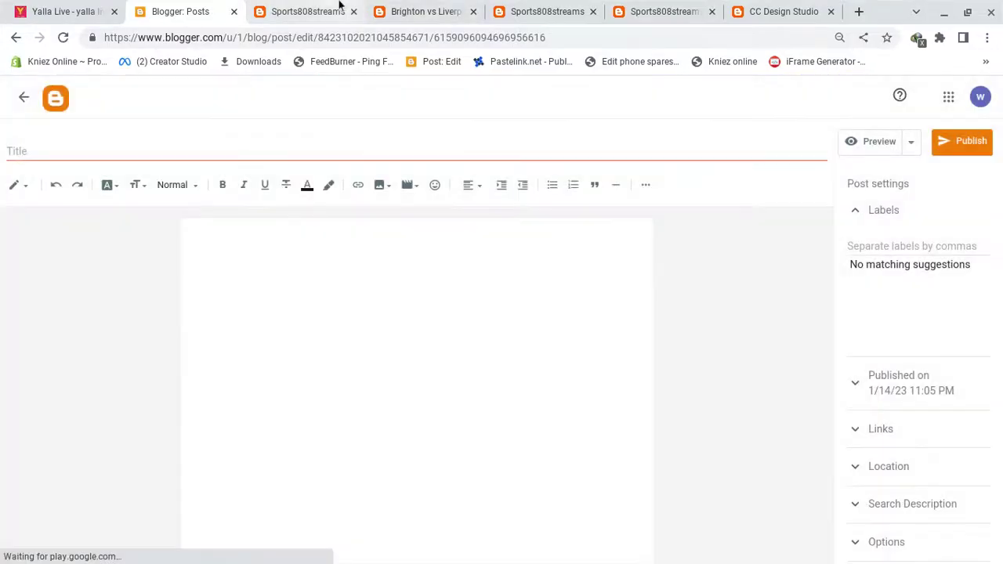
pyautogui.click(340, 8)
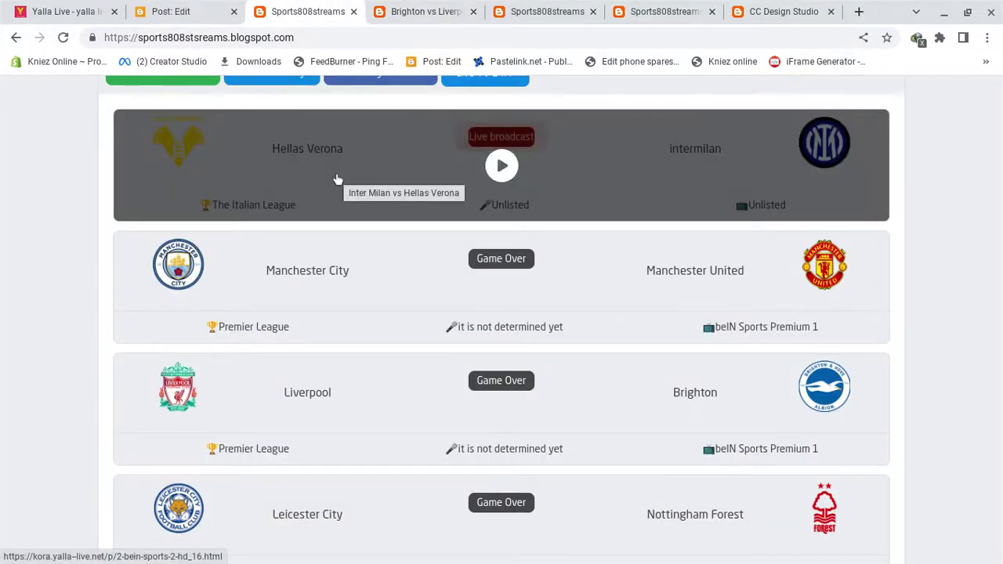
pyautogui.click(184, 11)
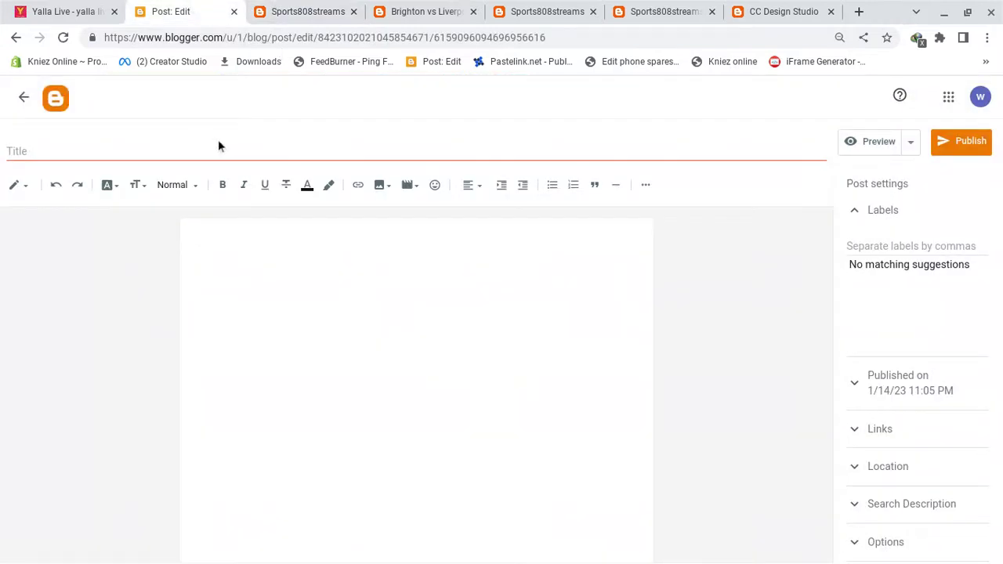
pyautogui.click(150, 155)
pyautogui.write('Helas Velona vs intermillan')
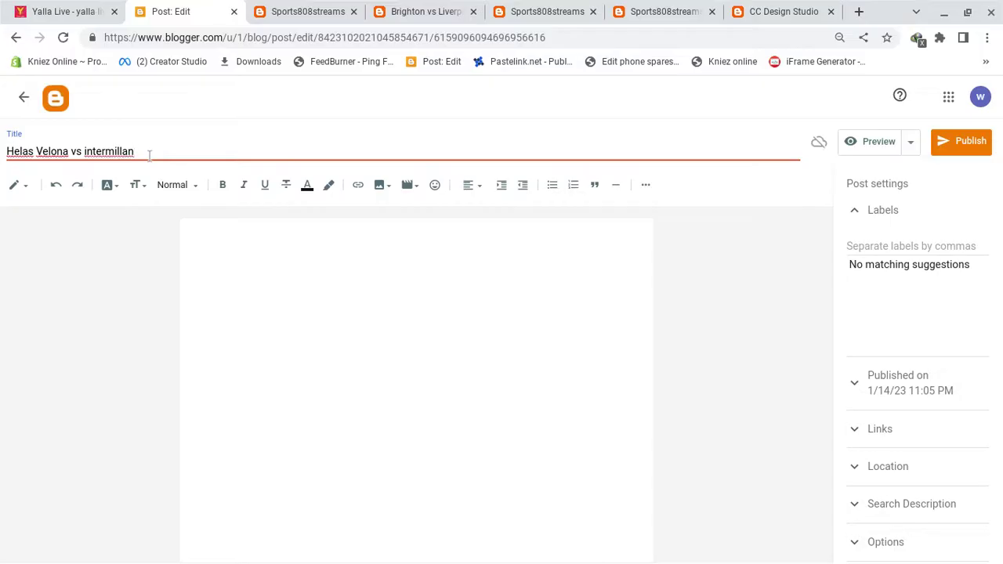
pyautogui.click(106, 151)
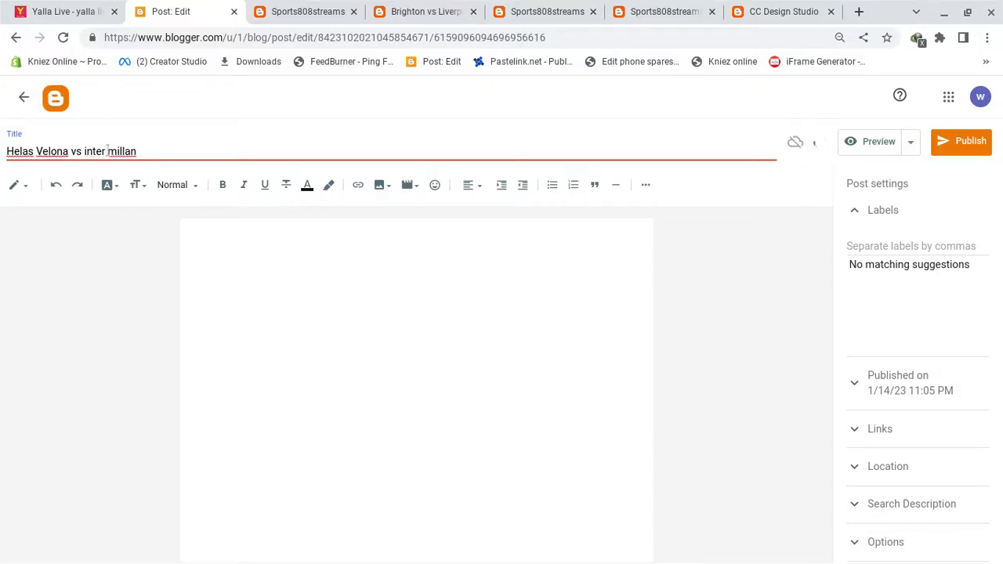
# Extend the post title to "Helas Velona vs inter millan livestream"
pyautogui.click(186, 147)
pyautogui.write('li')
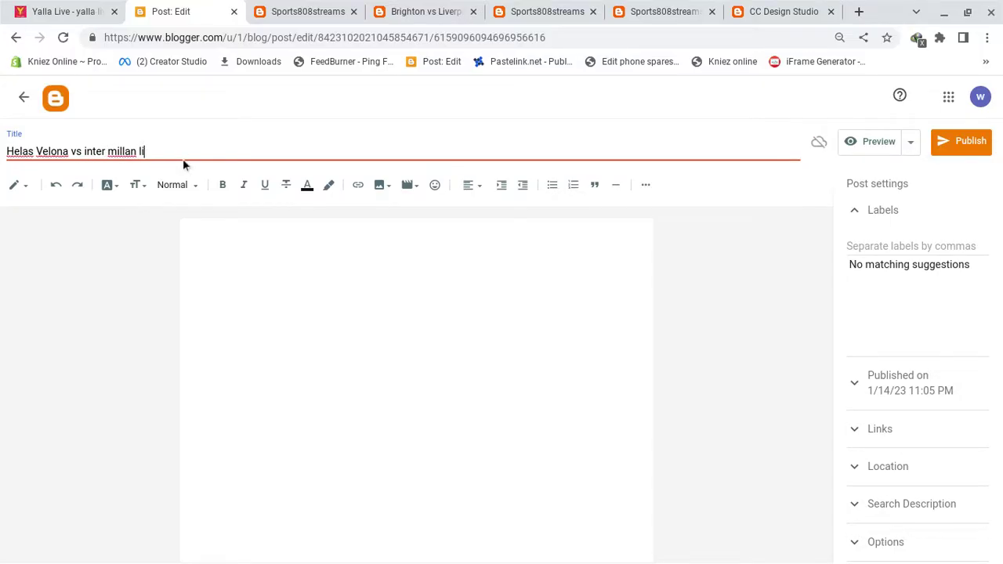
pyautogui.write('vestream')
# Insert the Brighton_-_Hove_Albion_v_Leicester_City_04SEP22_PH.250.webp stadium image from the computer's Downloads folder into the post body
pyautogui.click(382, 188)
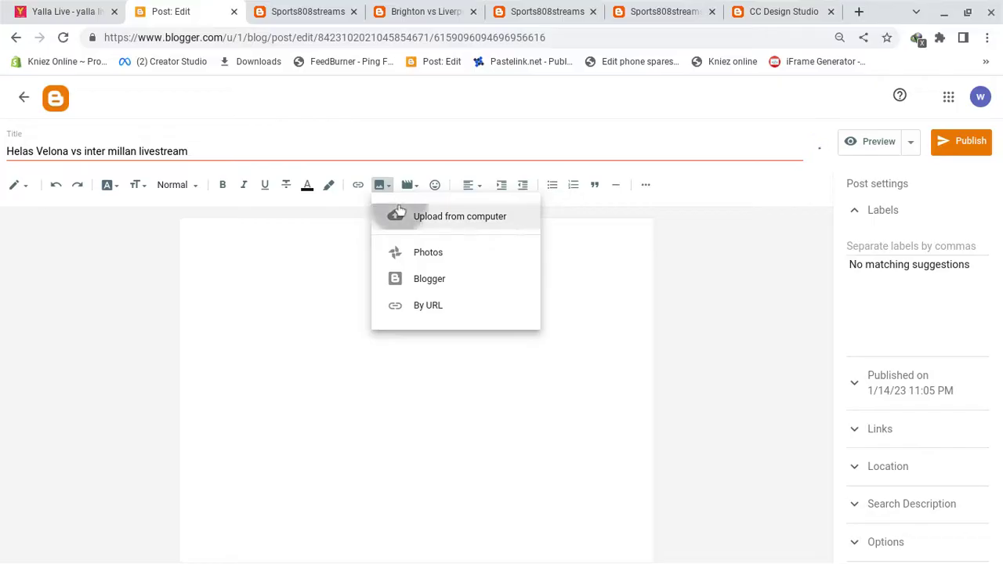
pyautogui.click(399, 211)
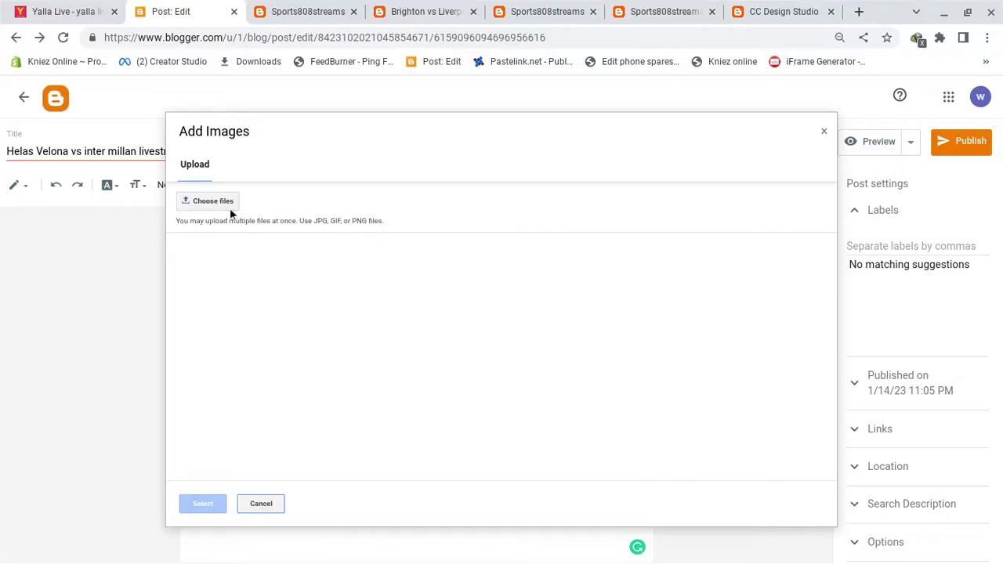
pyautogui.click(229, 207)
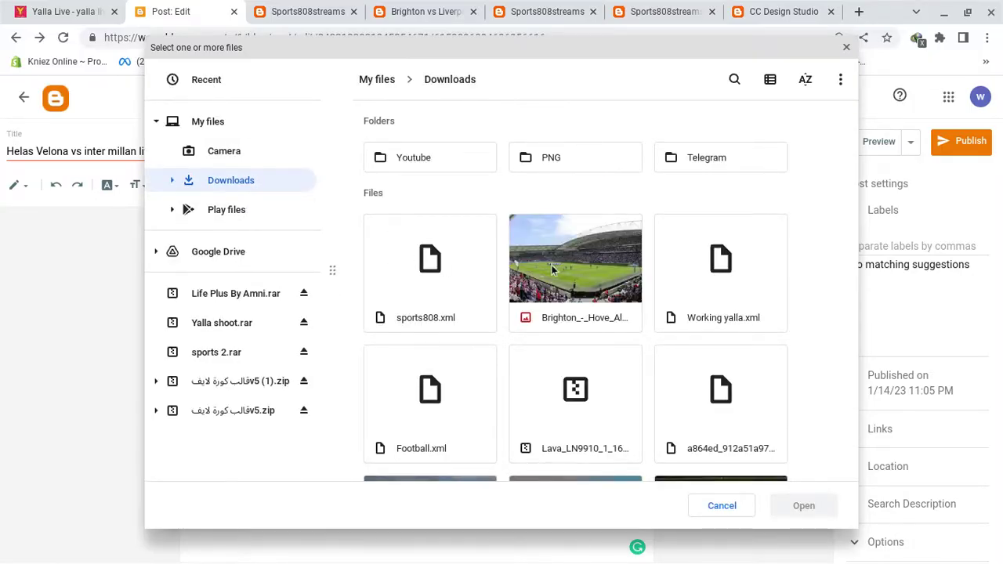
pyautogui.doubleClick(552, 267)
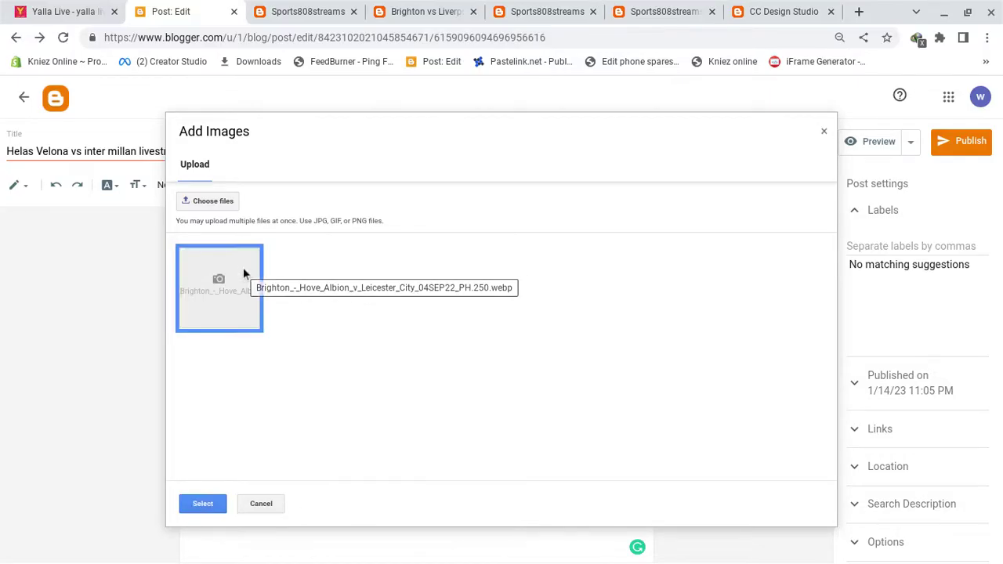
pyautogui.click(196, 509)
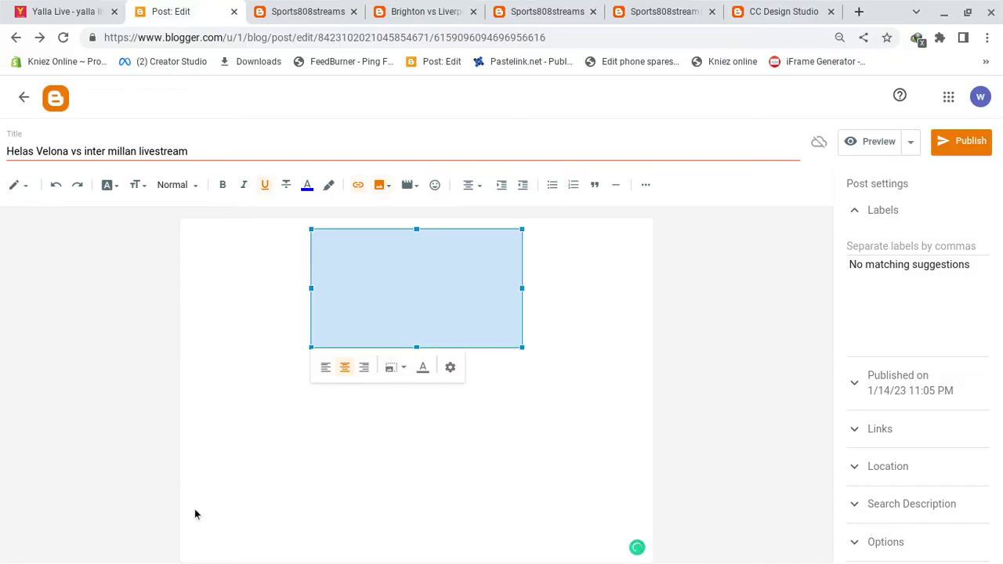
# Set the inserted stadium image to its Original size
pyautogui.click(407, 371)
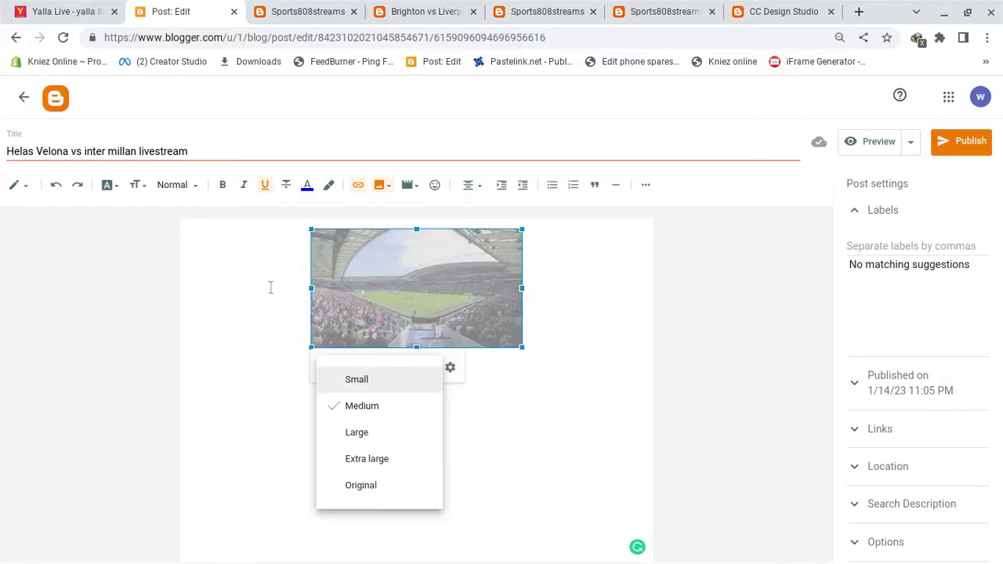
pyautogui.click(291, 340)
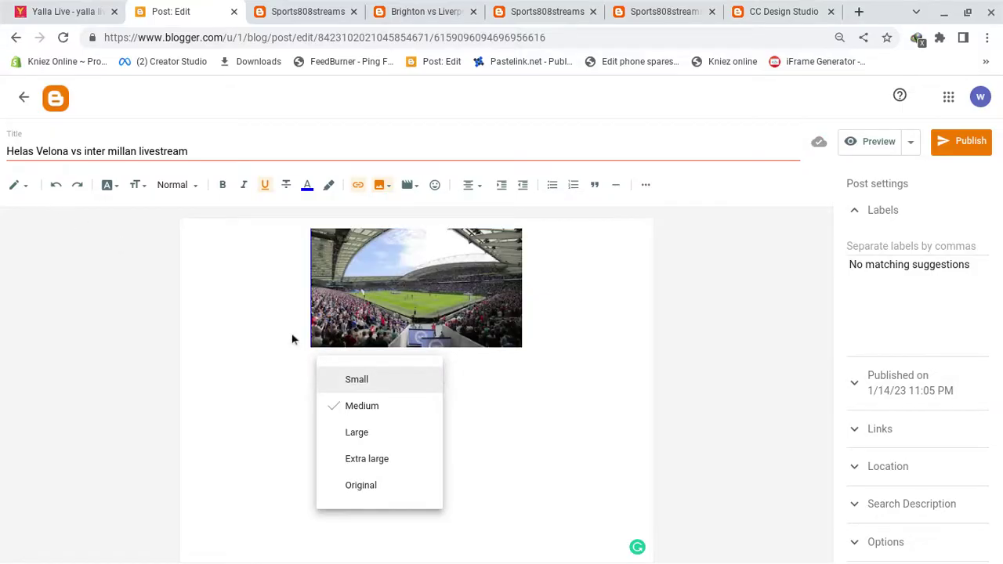
pyautogui.click(471, 267)
pyautogui.click(394, 371)
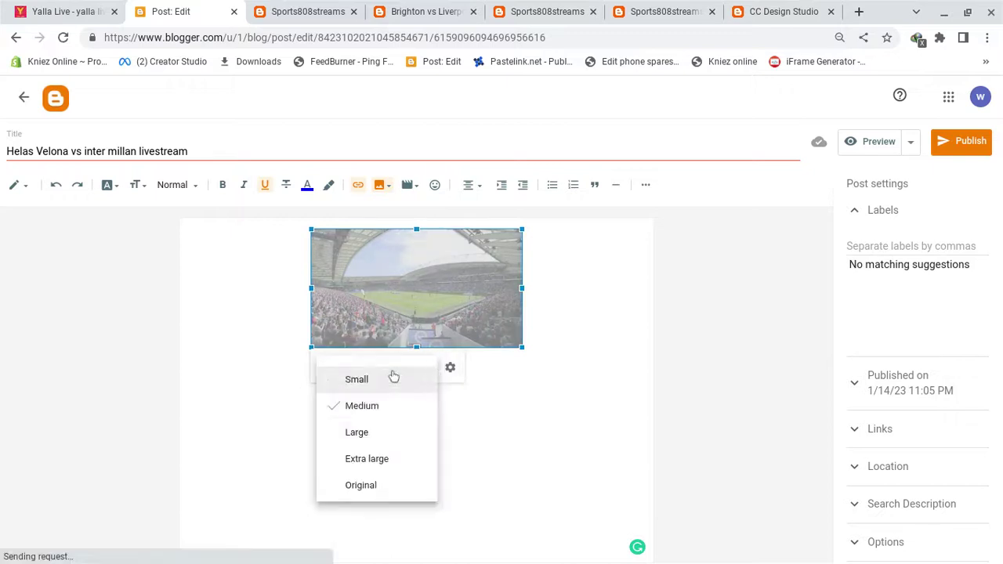
pyautogui.click(378, 486)
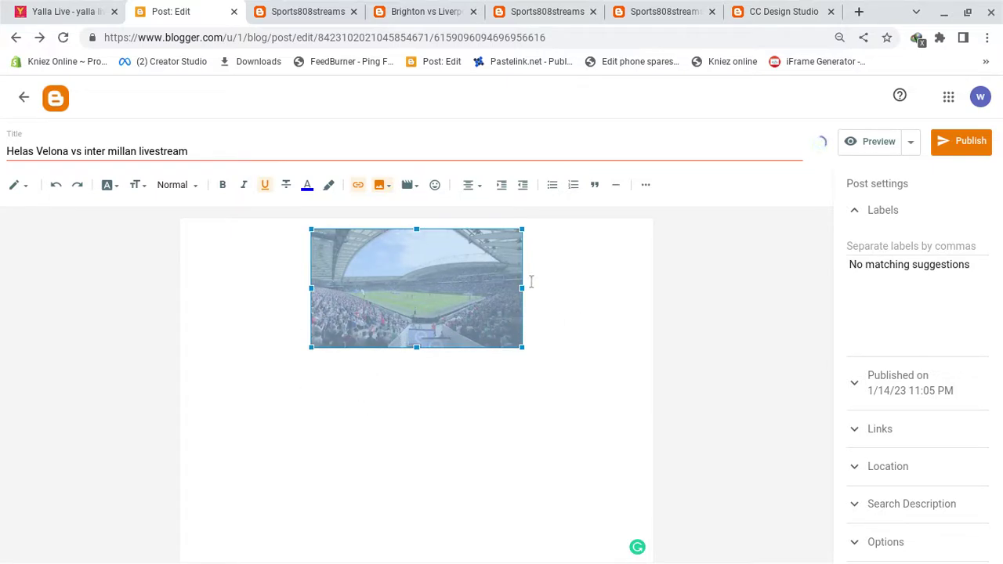
# In the post's HTML code, insert "display:" at the start of the image link's style attribute and return to the posts list
pyautogui.click(13, 186)
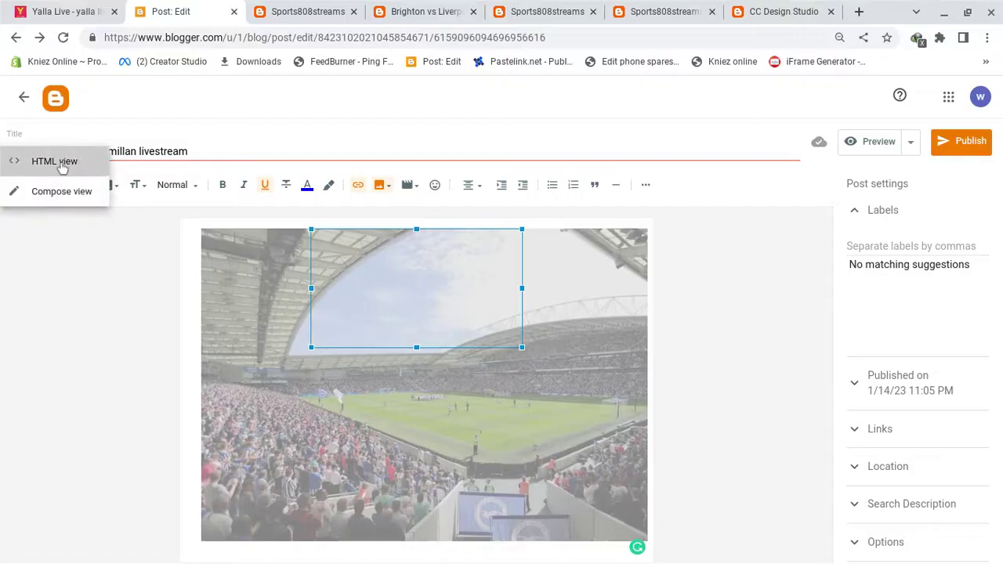
pyautogui.click(59, 166)
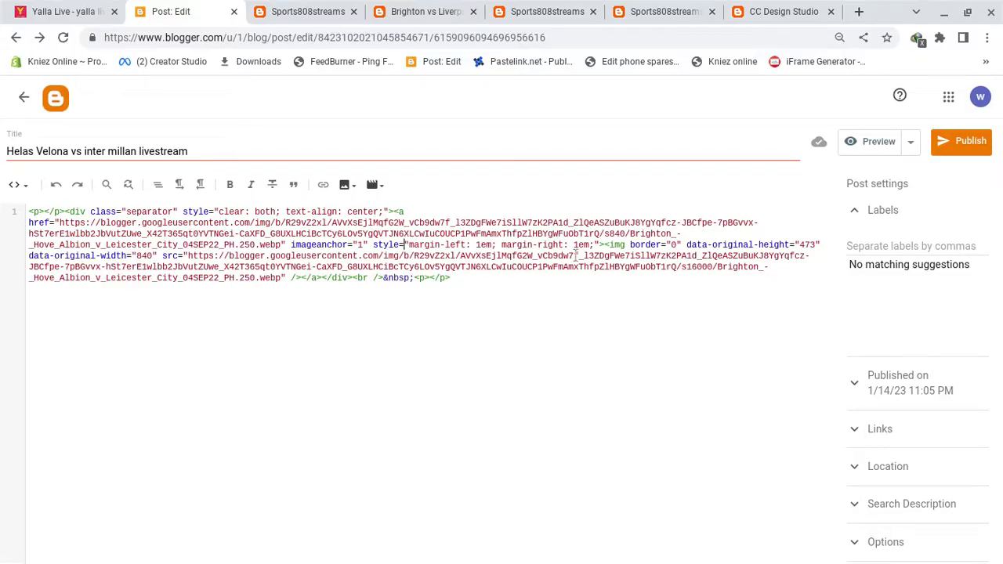
pyautogui.write('style="')
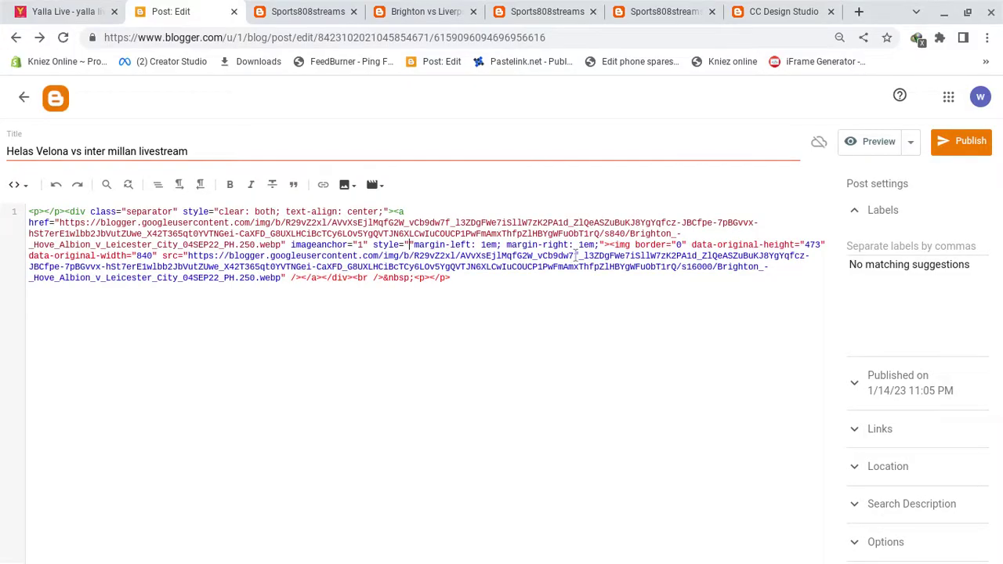
pyautogui.write('d')
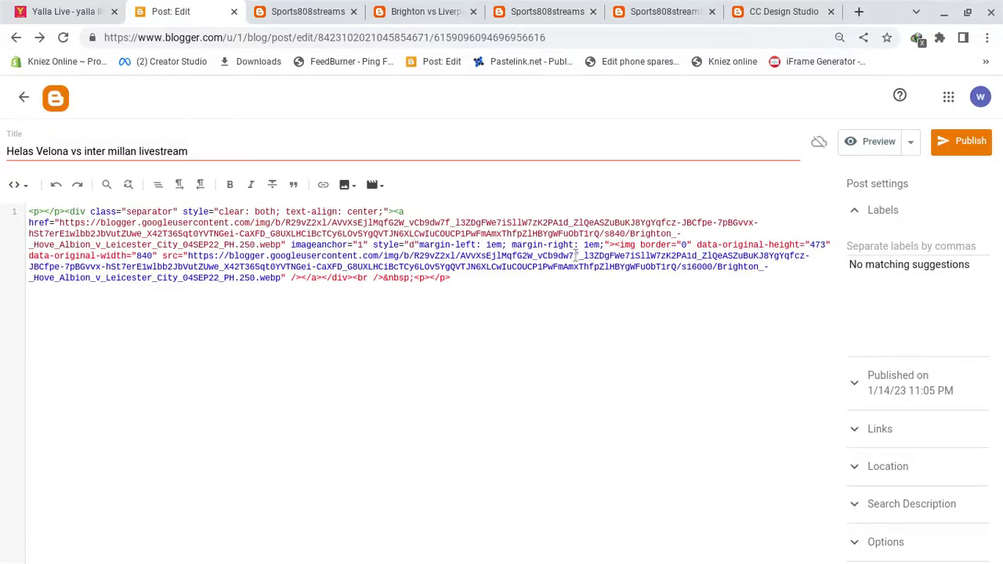
pyautogui.write('isplay')
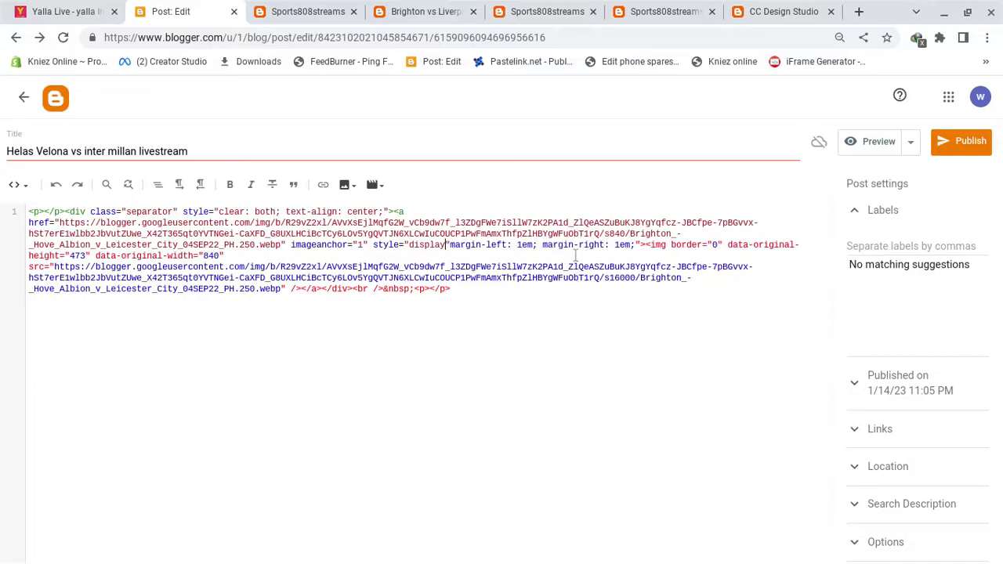
pyautogui.write(':')
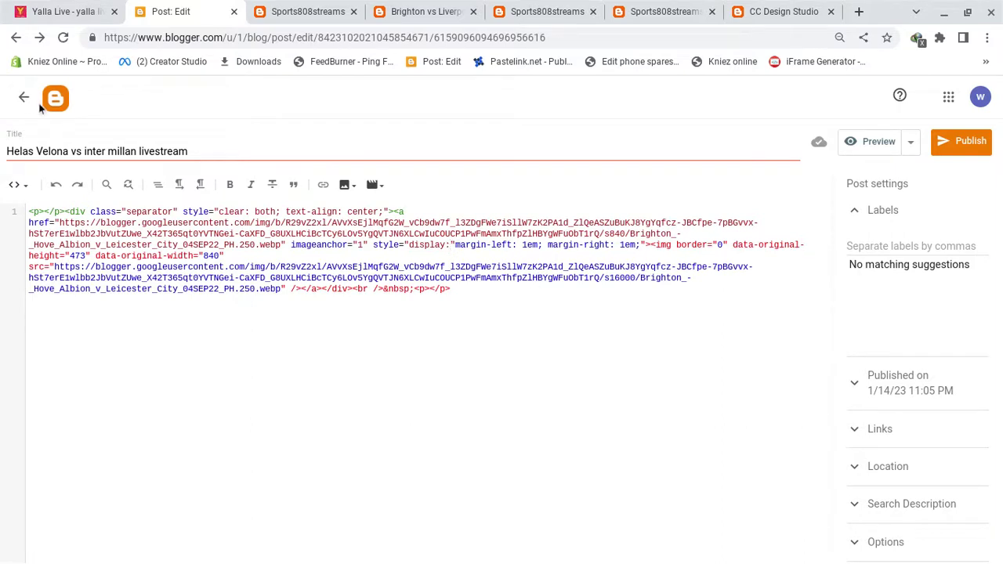
pyautogui.click(15, 98)
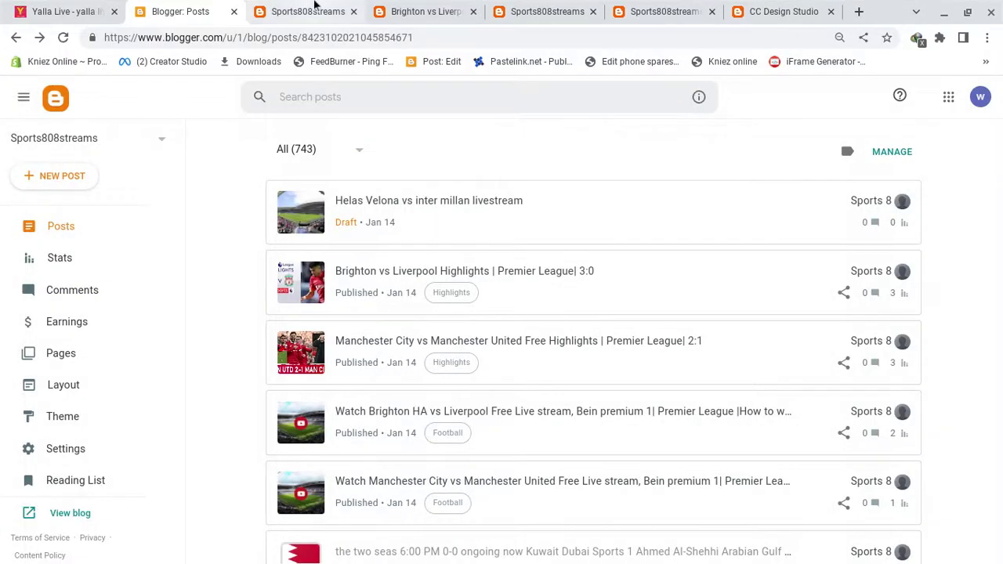
# Examine the match list on the blog's live home page, including the link target of the Hellas Verona vs Inter Milan entry
pyautogui.click(315, 7)
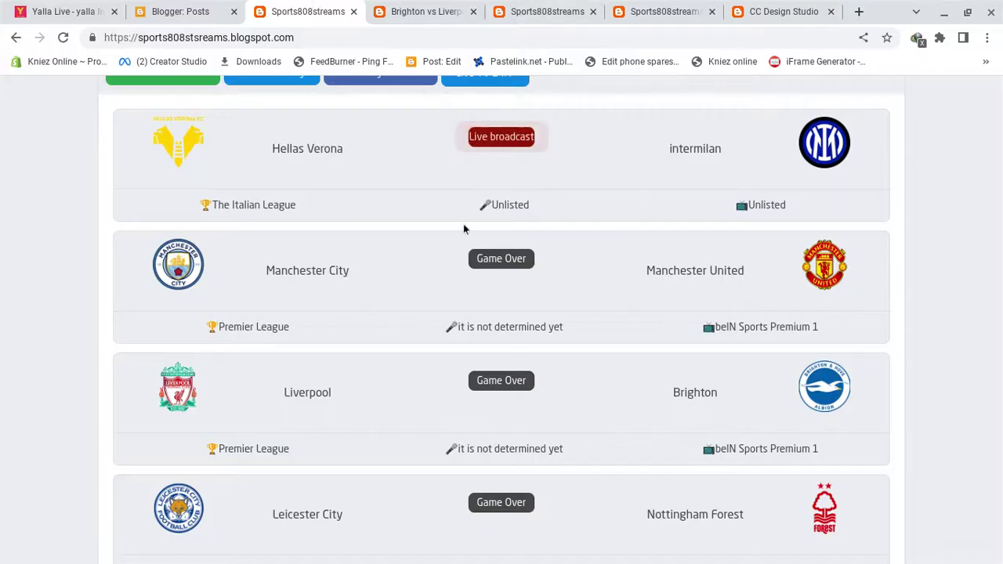
pyautogui.scroll(-1, 463, 227)
pyautogui.scroll(-1, 463, 227)
pyautogui.scroll(4, 463, 227)
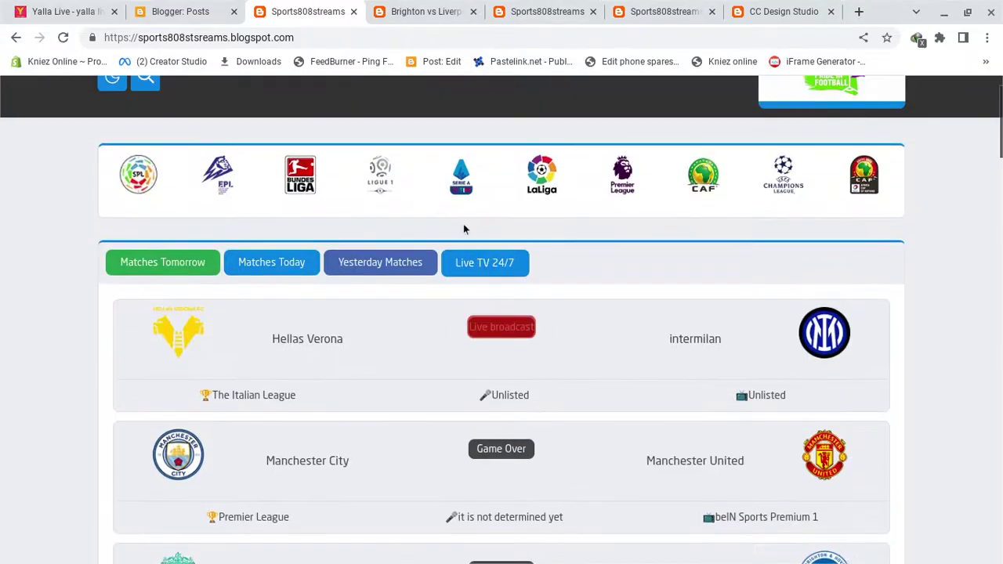
pyautogui.scroll(-3, 463, 229)
pyautogui.scroll(2, 463, 229)
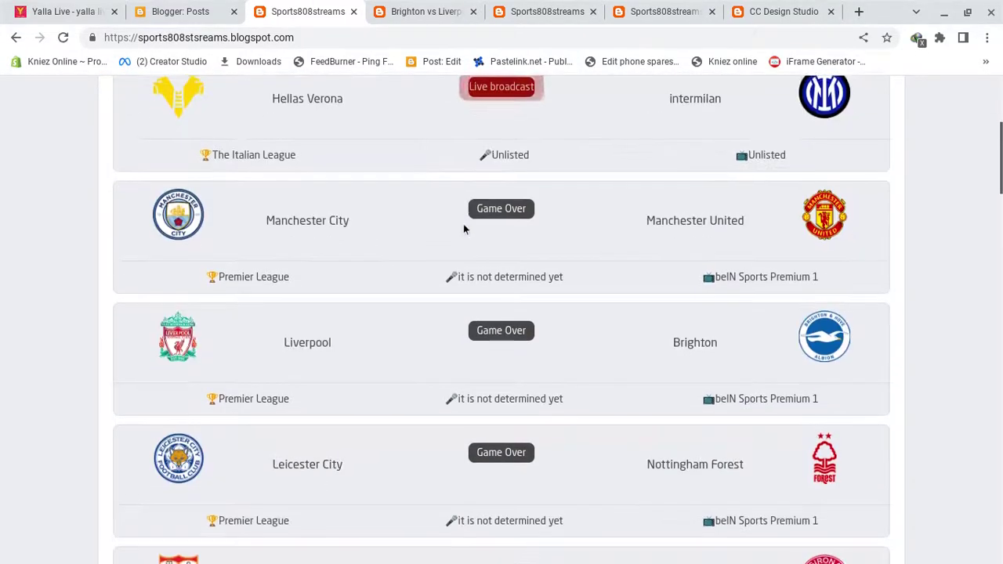
pyautogui.scroll(-2, 463, 223)
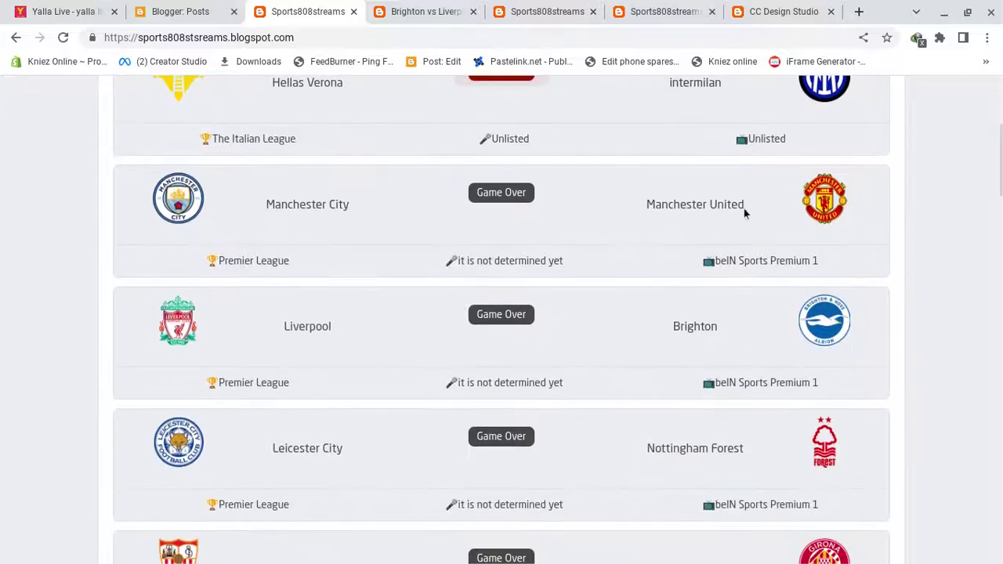
pyautogui.scroll(-2, 622, 262)
pyautogui.scroll(4, 623, 262)
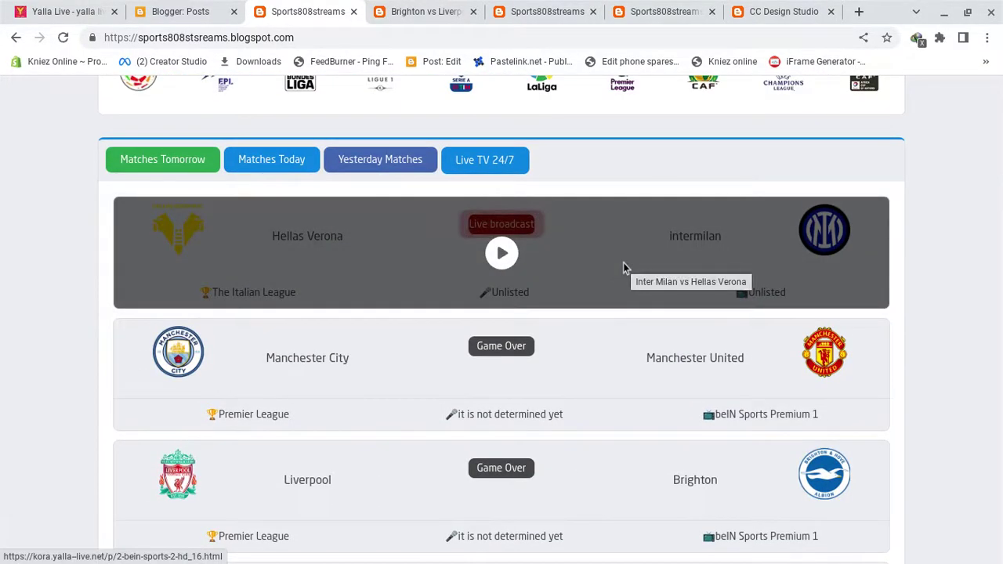
pyautogui.scroll(2, 624, 267)
pyautogui.scroll(-8, 624, 267)
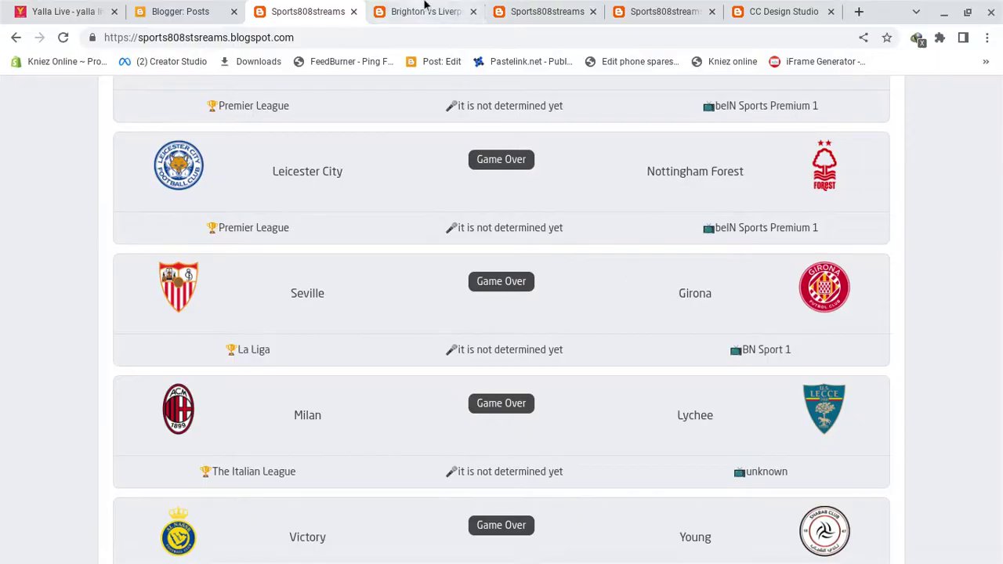
pyautogui.scroll(4, 622, 295)
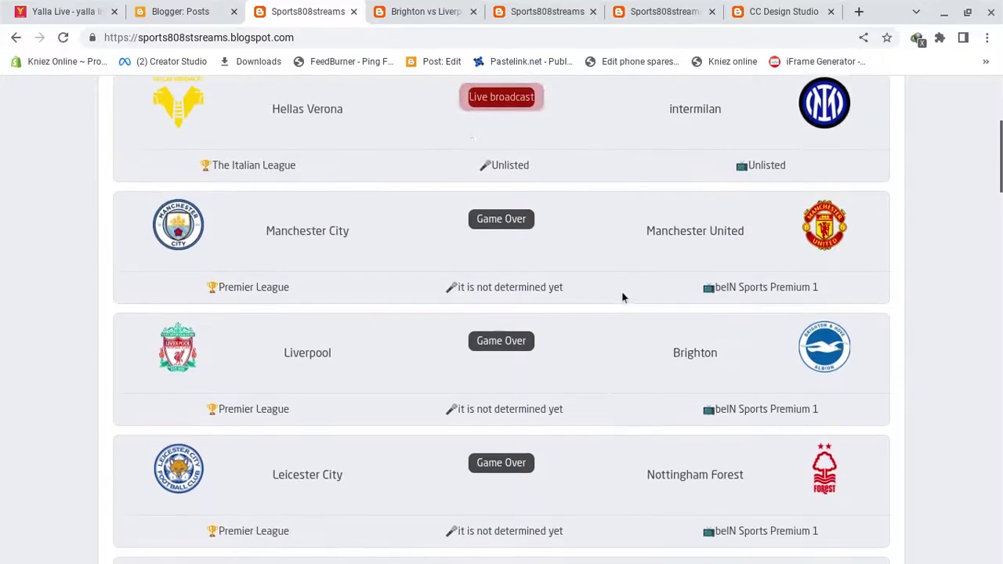
# Publish the "Helas Velona vs inter millan livestream" draft from the posts list and copy the link address of the published post
pyautogui.click(224, 11)
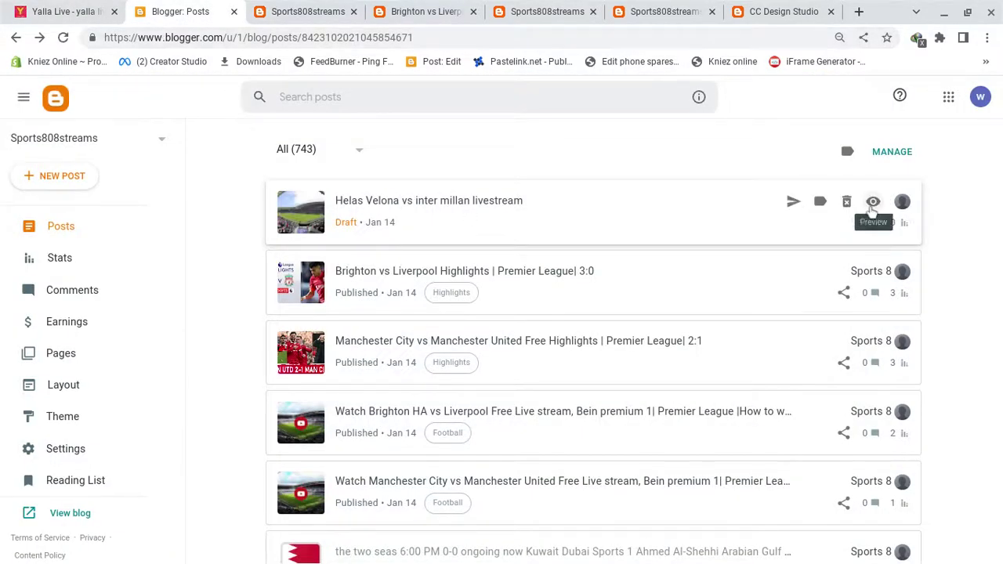
pyautogui.rightClick(873, 201)
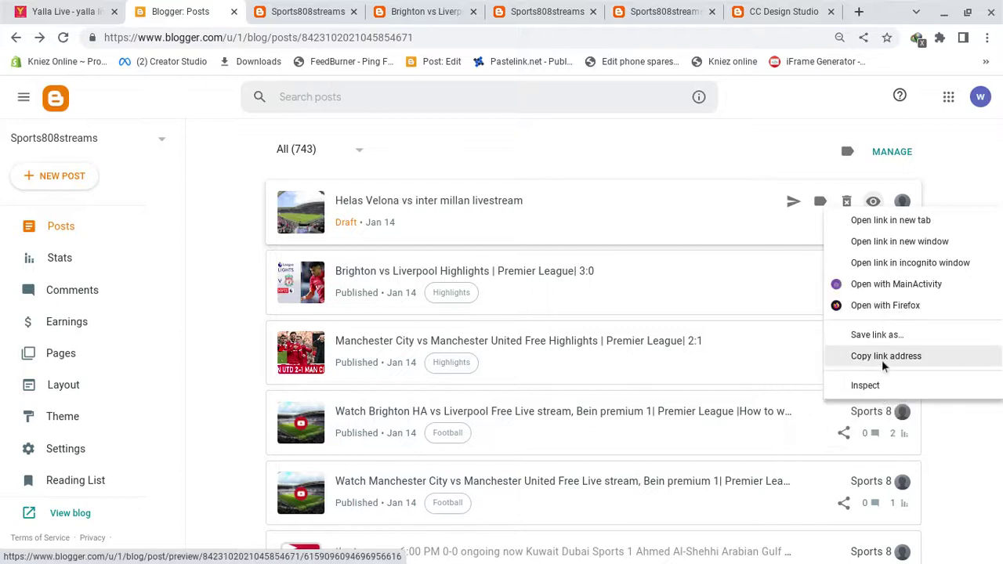
pyautogui.click(688, 100)
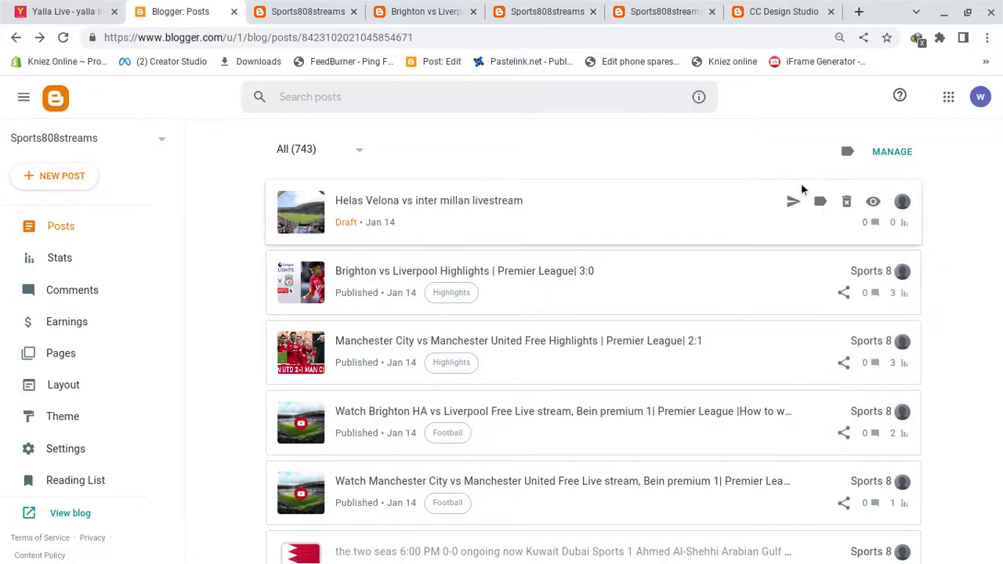
pyautogui.click(792, 202)
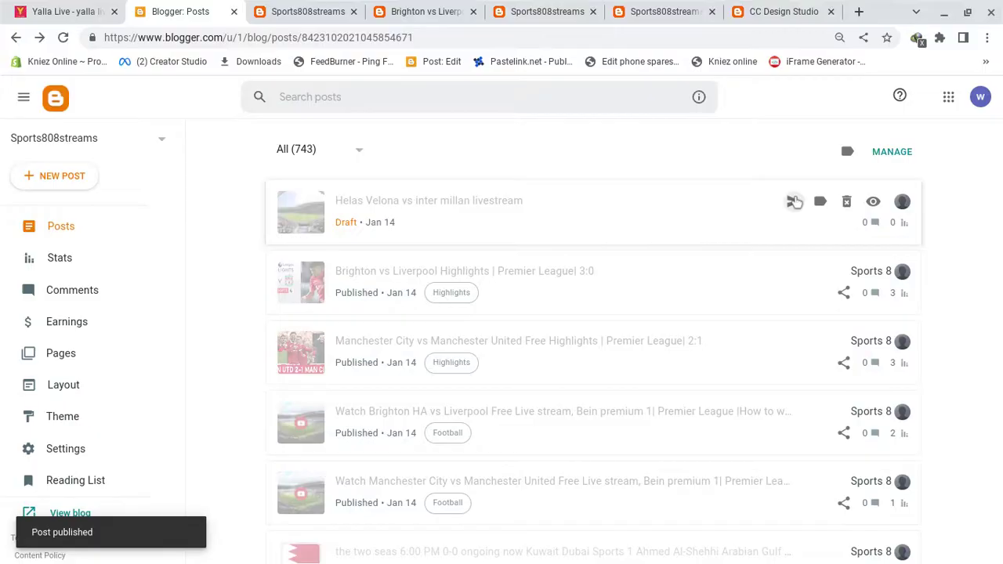
pyautogui.rightClick(873, 202)
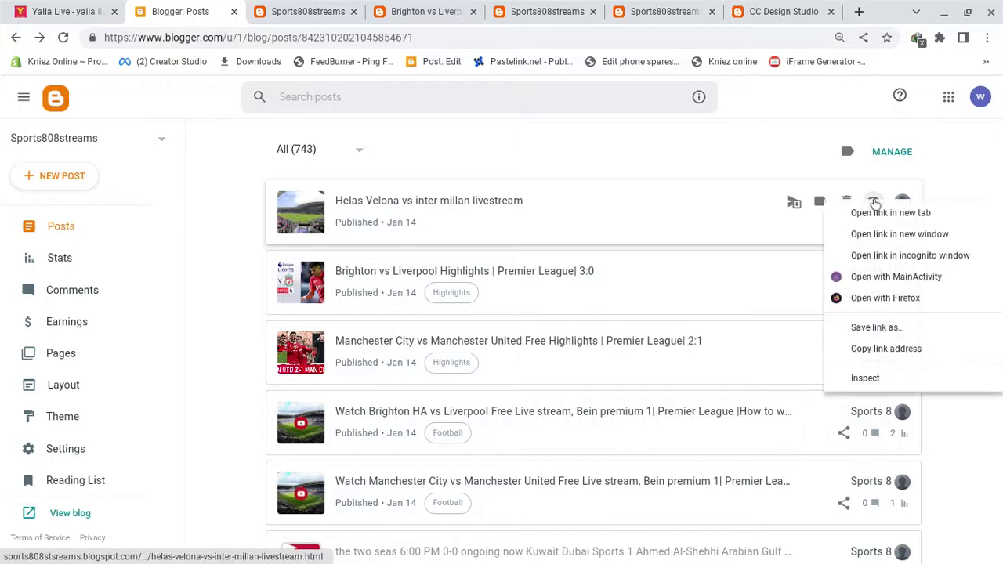
pyautogui.click(897, 348)
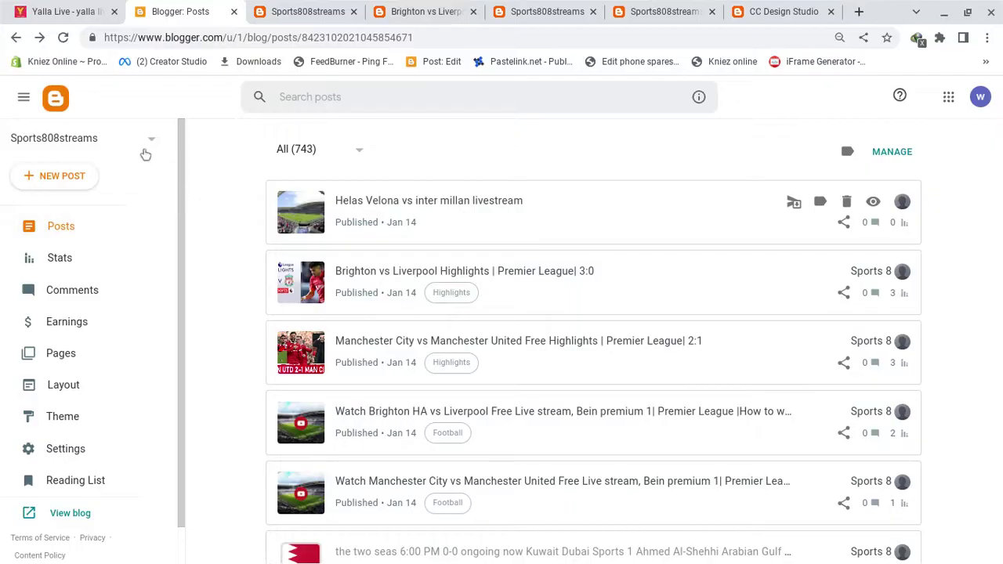
# Open the "matches today" gadget in the blog's layout for editing and search its HTML content for "inter"
pyautogui.click(69, 387)
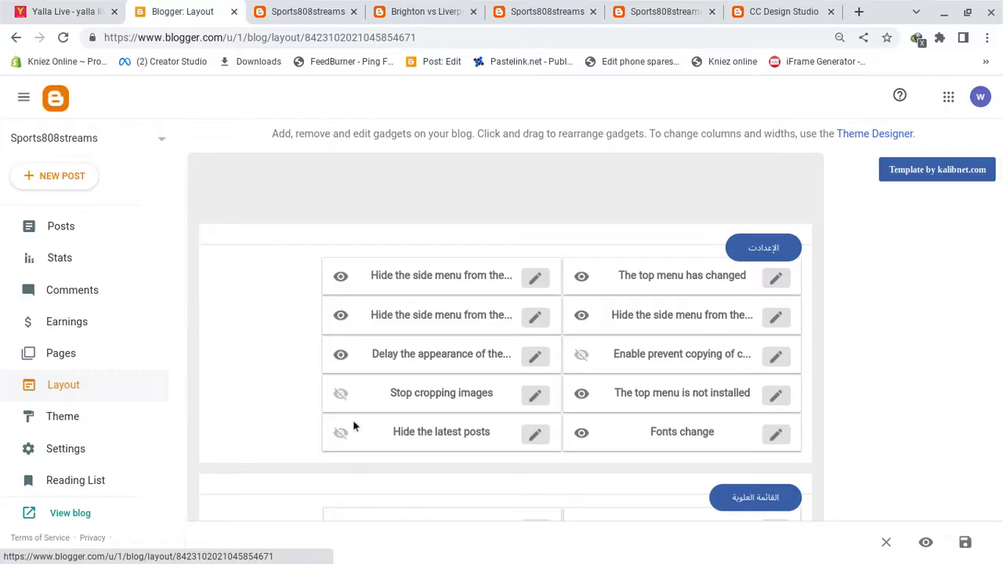
pyautogui.scroll(-5, 508, 352)
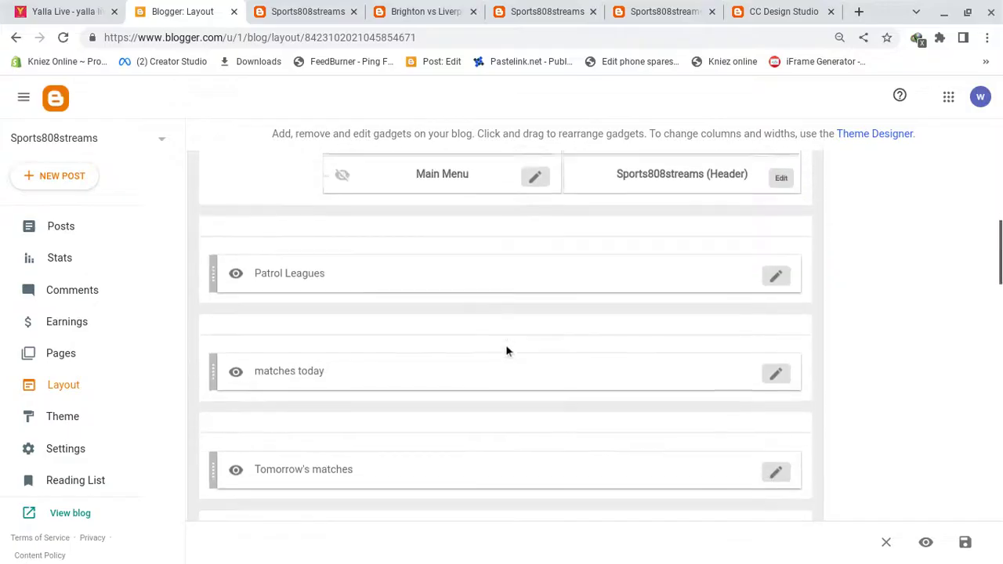
pyautogui.click(776, 349)
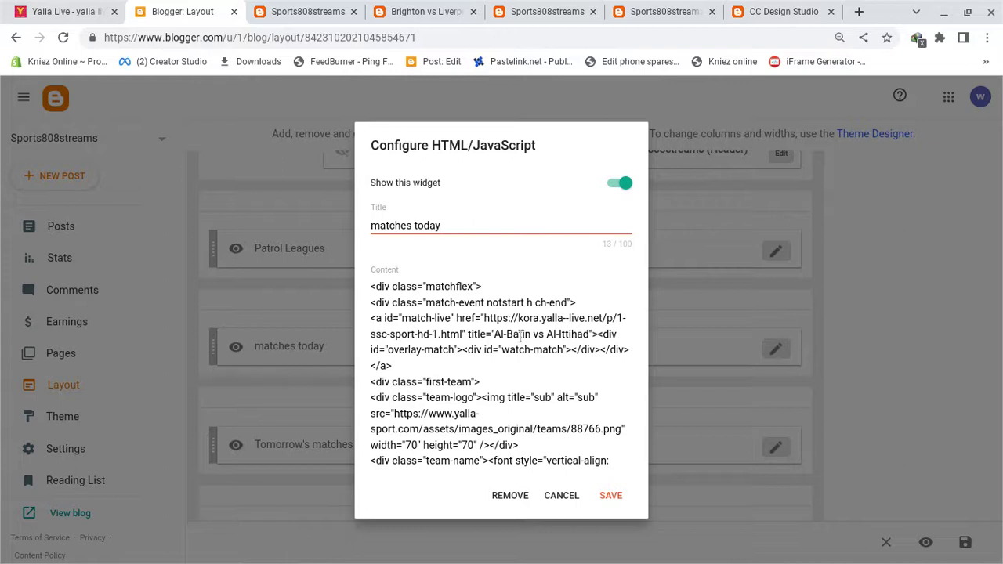
pyautogui.hotkey('ctrl', 'f')
pyautogui.write('in')
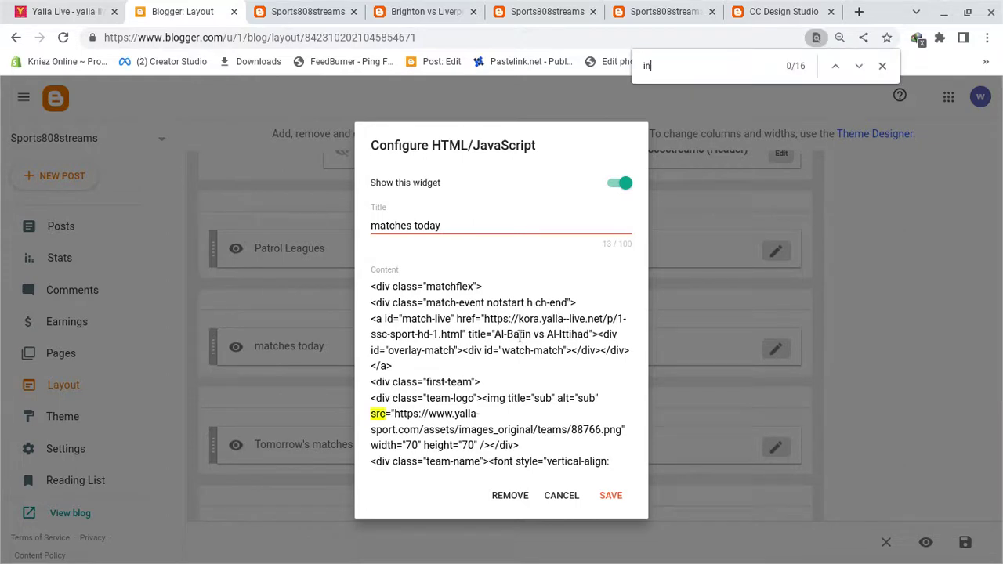
pyautogui.write('ter')
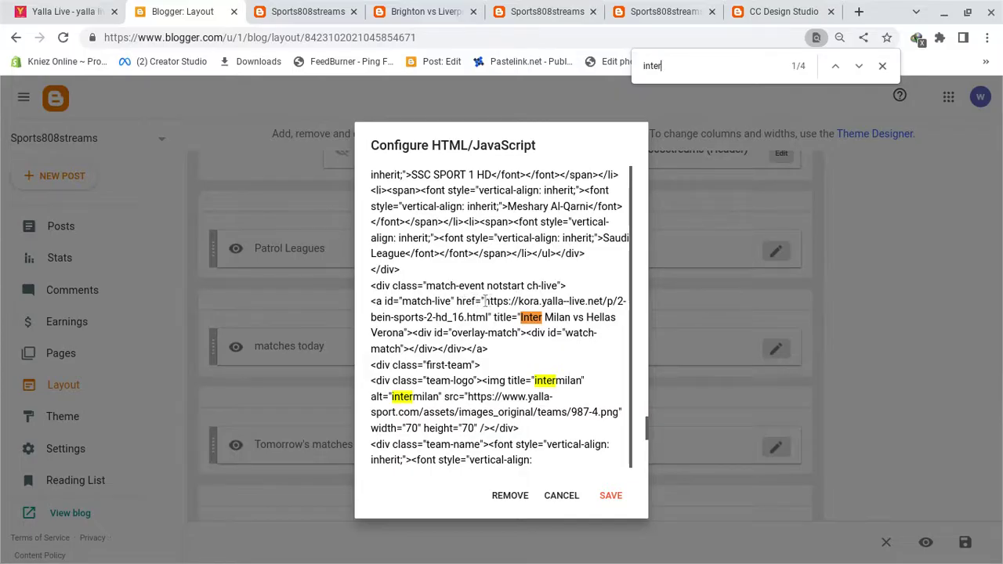
pyautogui.moveTo(485, 301); pyautogui.dragTo(487, 316)
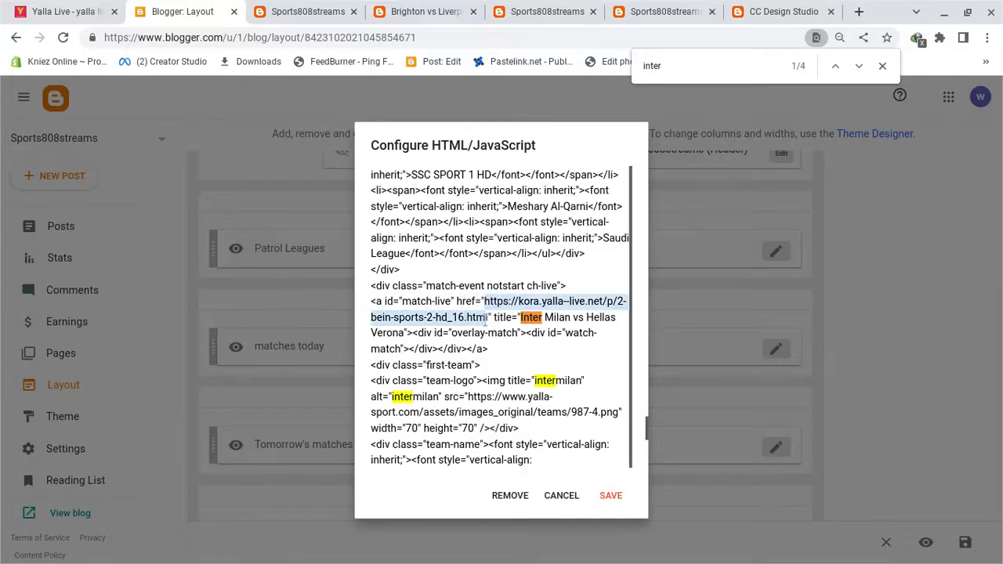
pyautogui.write('https://sports808stsreams.blogspot.com/2023/01/helas-velona-vs-inter-millan-livestream.html')
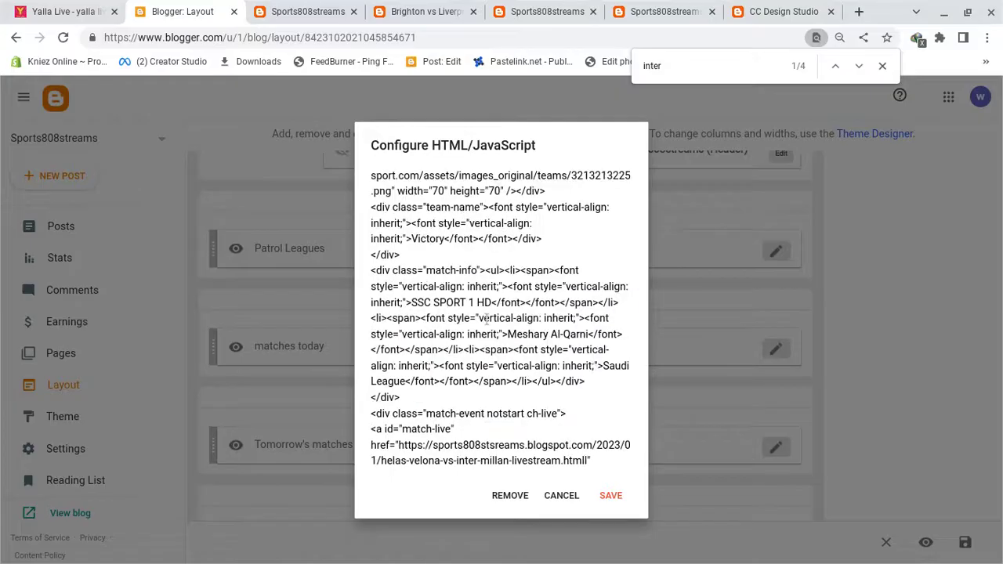
pyautogui.scroll(-3, 487, 319)
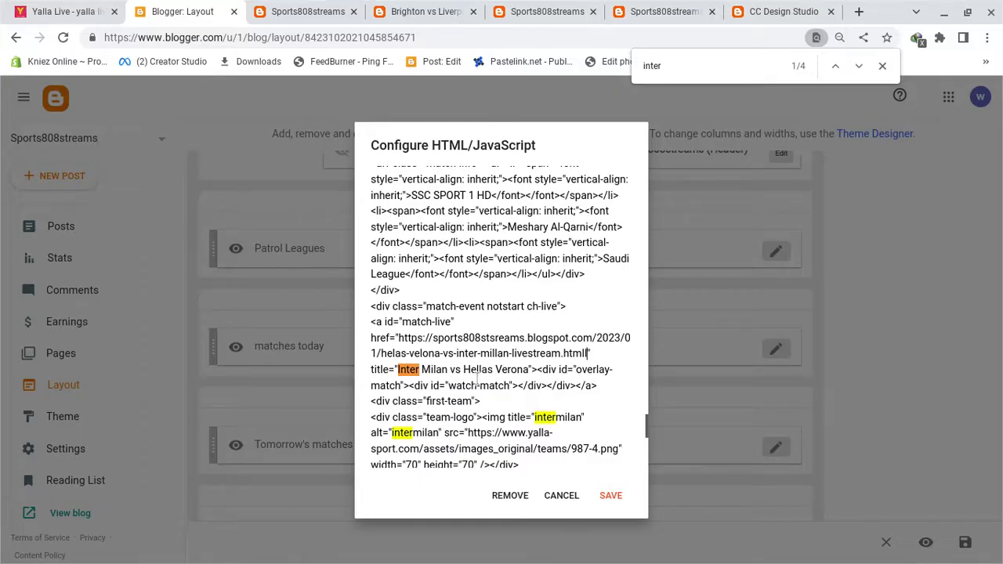
pyautogui.scroll(3, 478, 380)
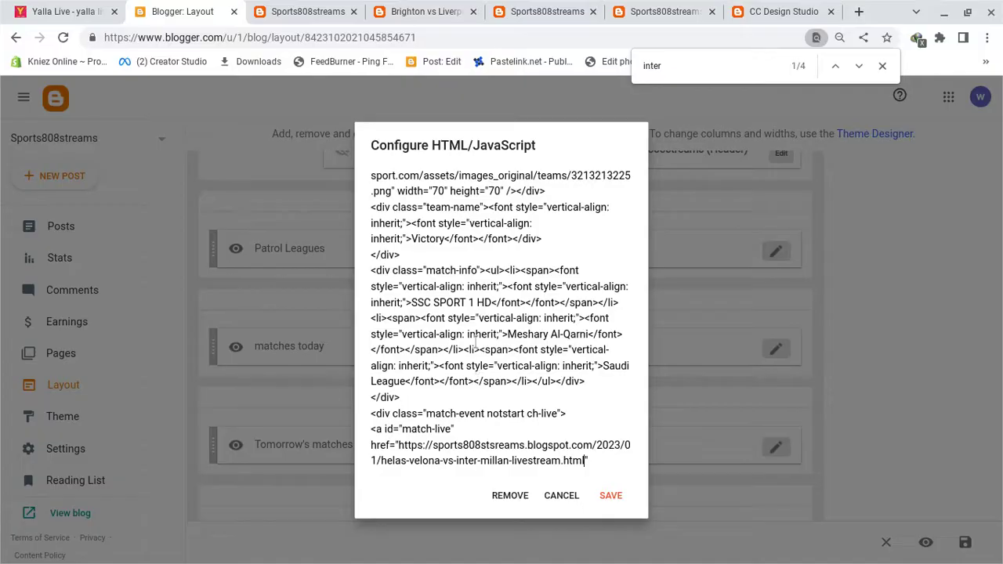
pyautogui.scroll(-5, 475, 341)
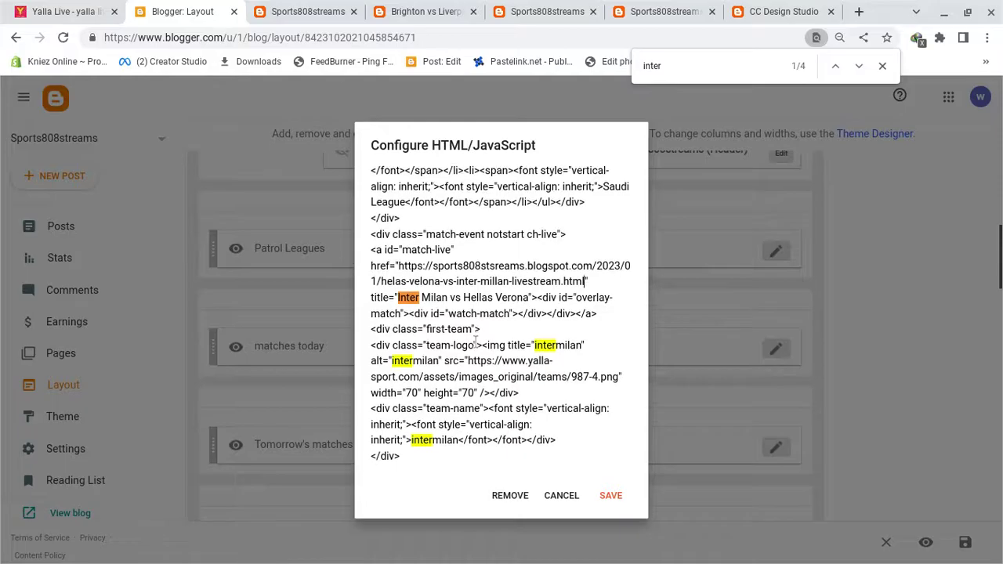
pyautogui.scroll(-5, 475, 342)
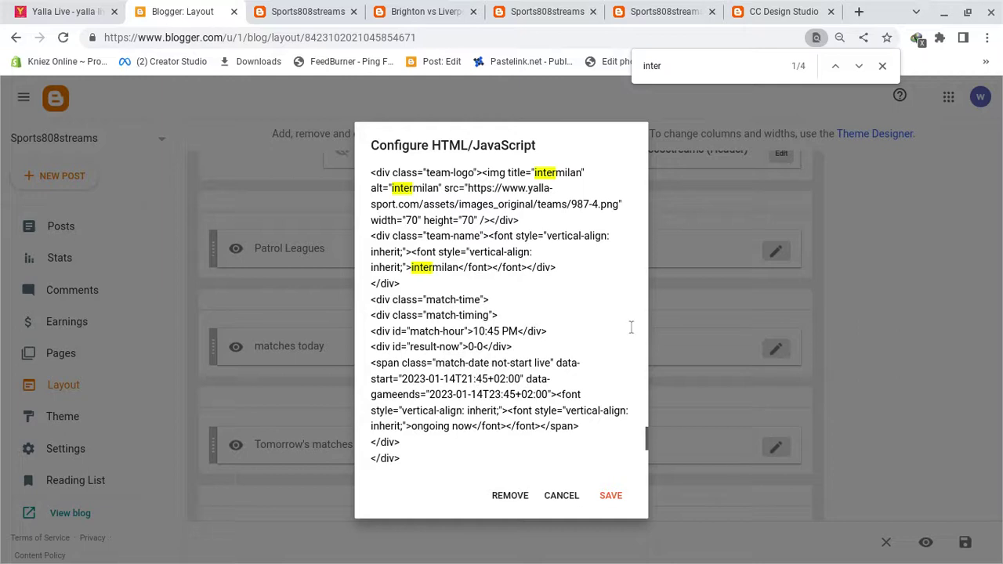
# Set the match's data-start to 2023-01-14T22:45+02:00 and its data-gameends to 2023-01-14T23:45+04:00, and save the gadget
pyautogui.scroll(2, 631, 327)
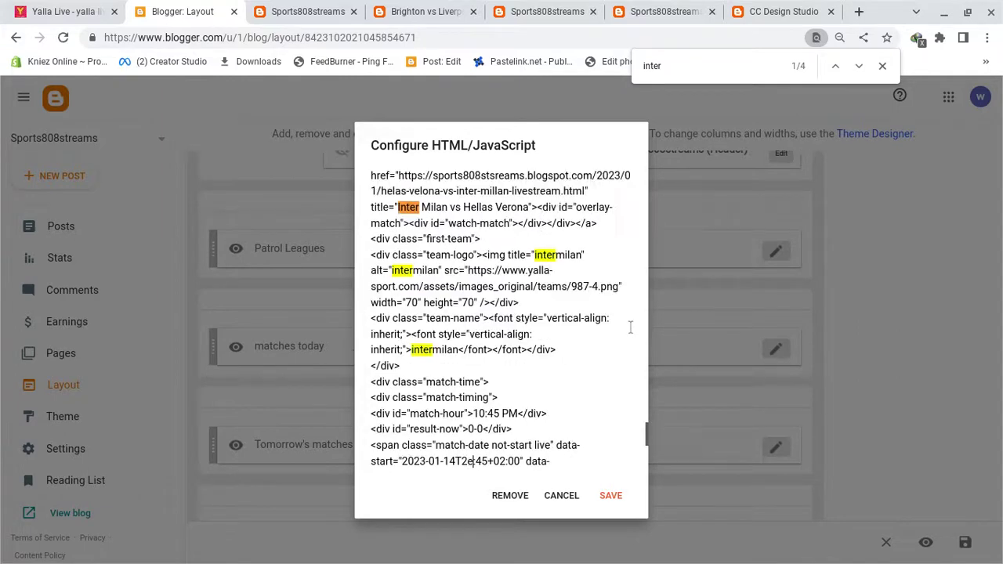
pyautogui.press('BackSpace')
pyautogui.write(':45+02')
pyautogui.scroll(-2, 627, 326)
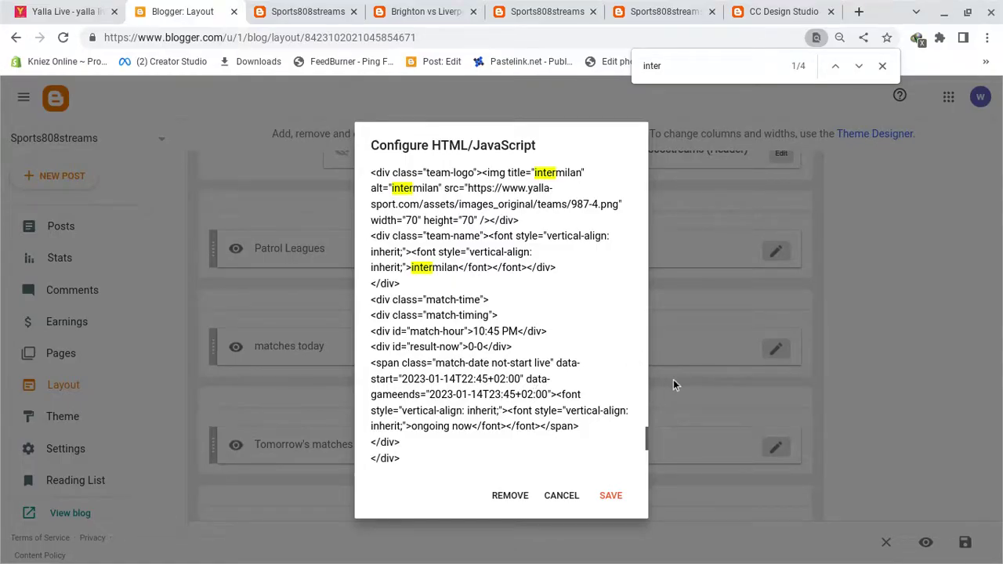
pyautogui.press('BackSpace')
pyautogui.write('4')
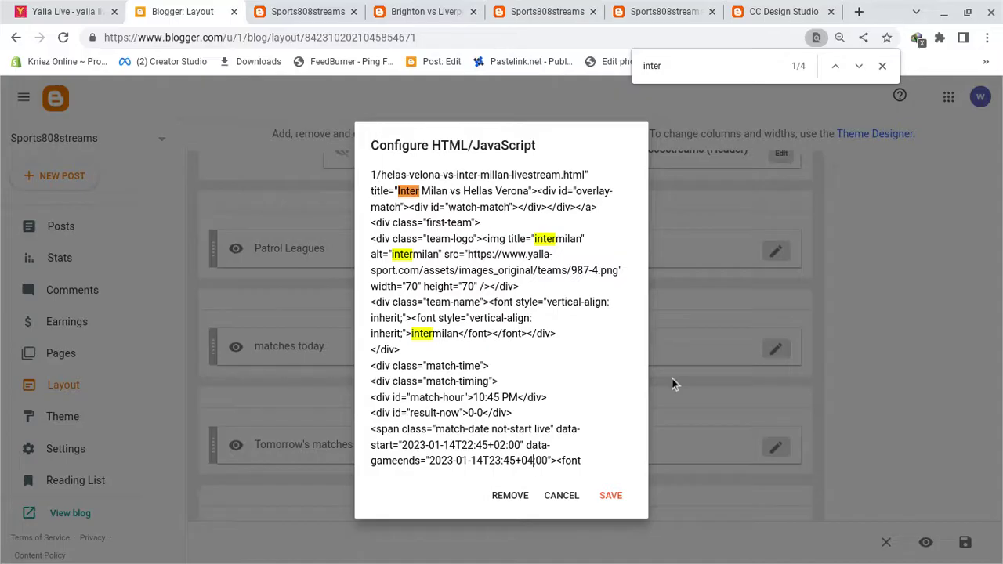
pyautogui.scroll(-3, 540, 387)
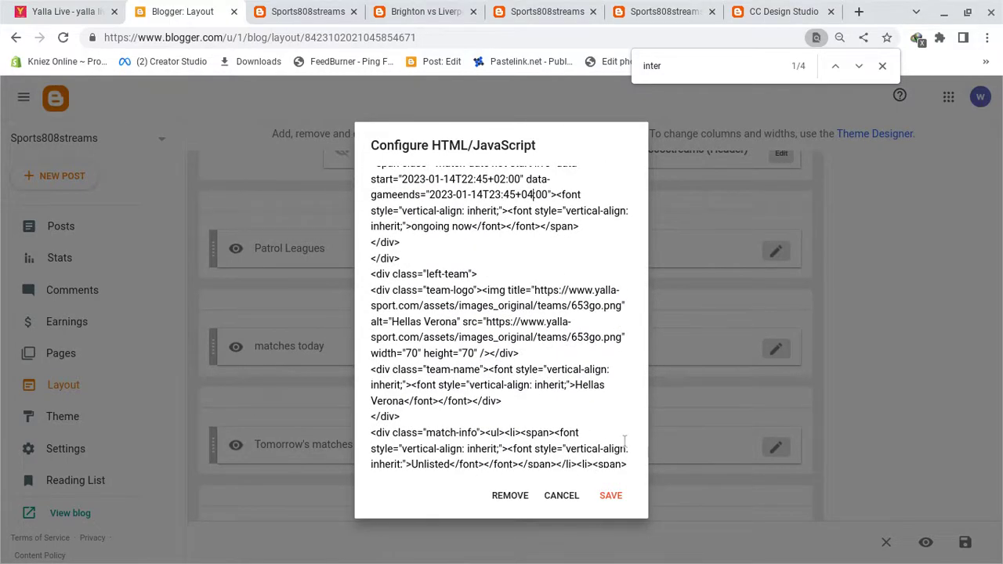
pyautogui.click(617, 495)
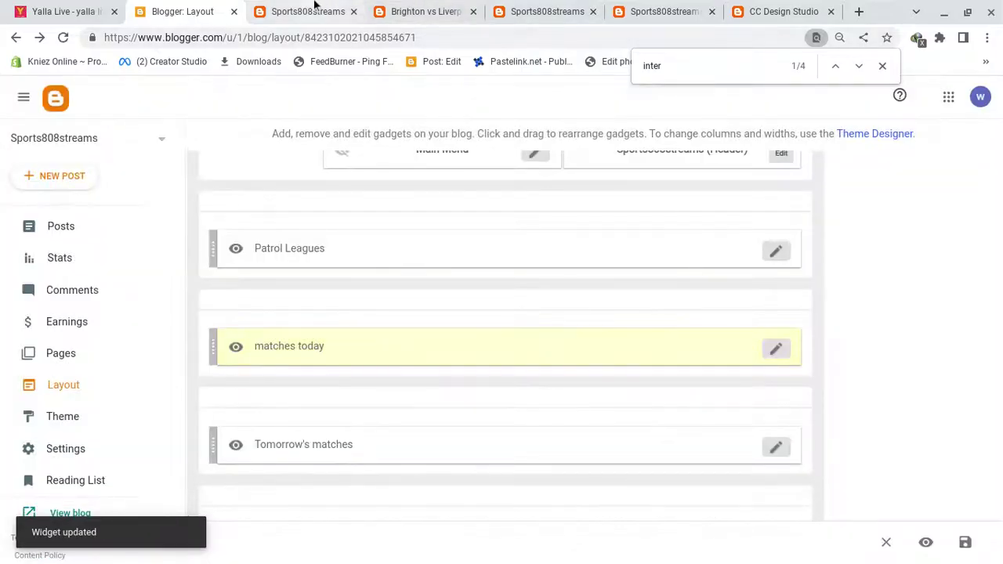
# Reload the blog's live home page, open the Hellas Verona vs Inter Milan match entry and examine the linked post
pyautogui.click(313, 8)
pyautogui.click(64, 38)
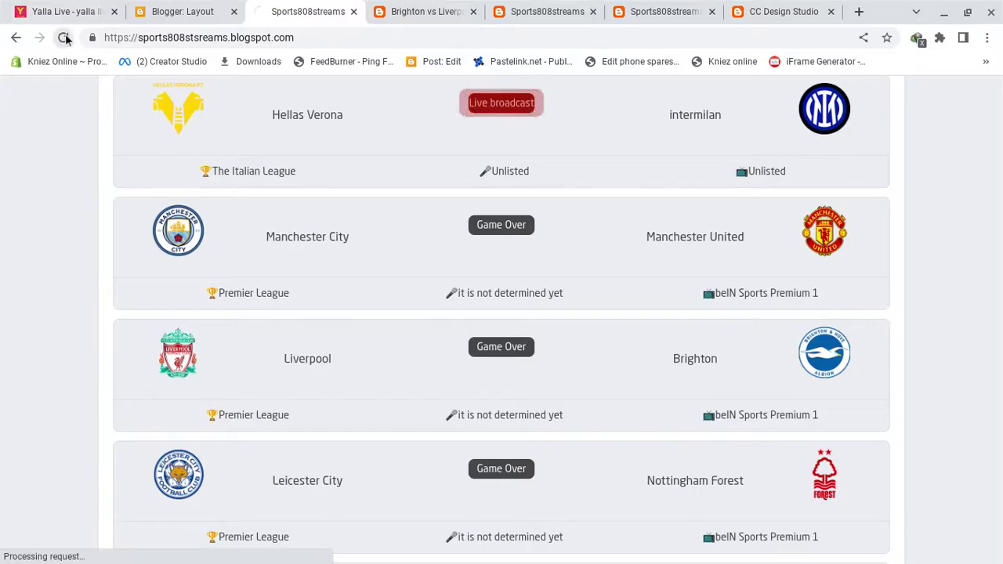
pyautogui.moveTo(385, 155)
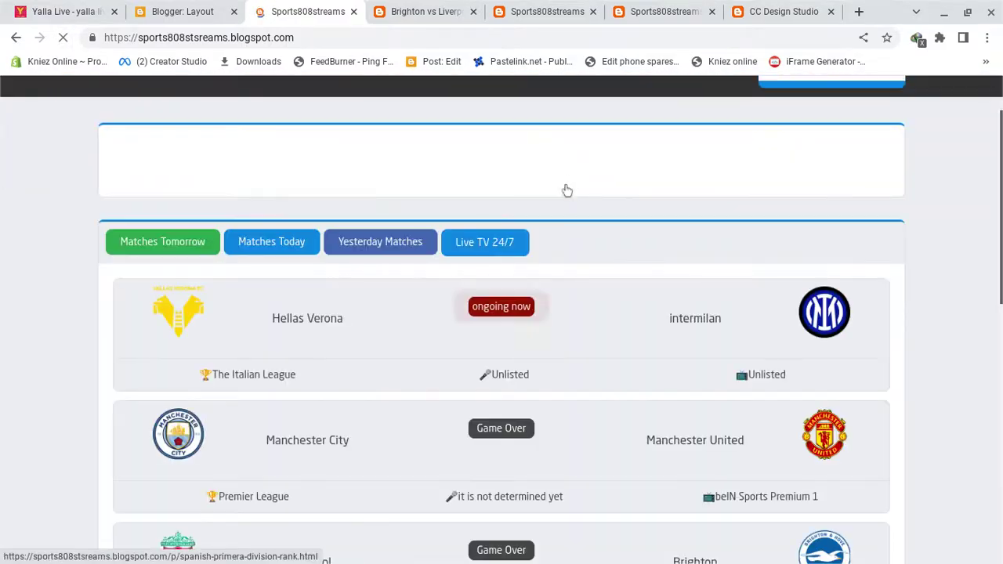
pyautogui.moveTo(500, 333)
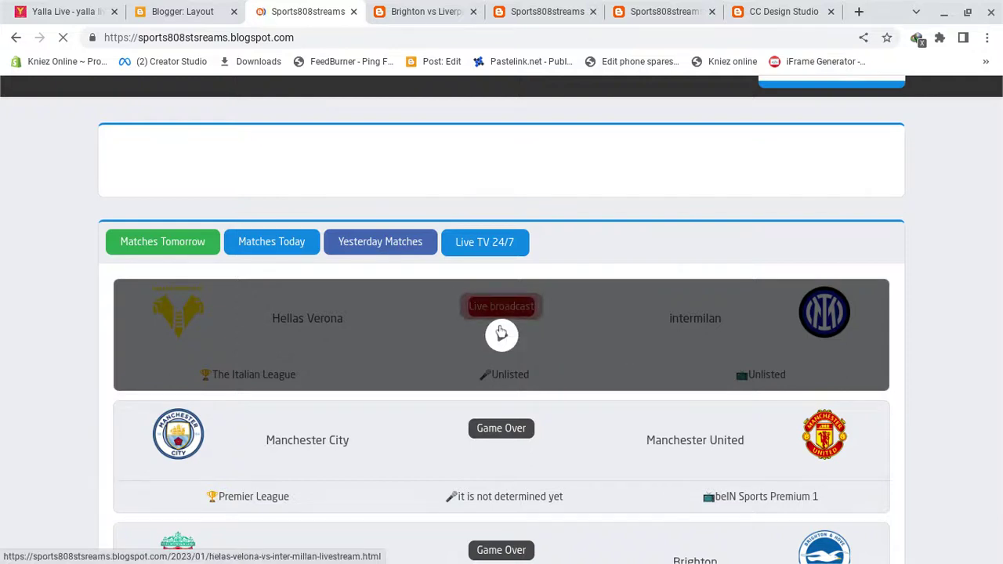
pyautogui.click(501, 333)
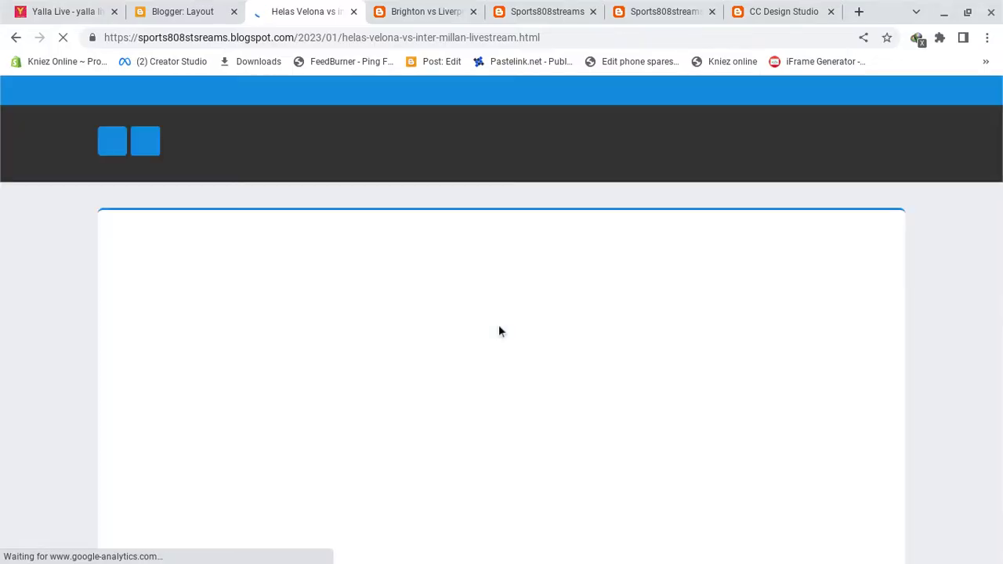
pyautogui.scroll(-5, 498, 330)
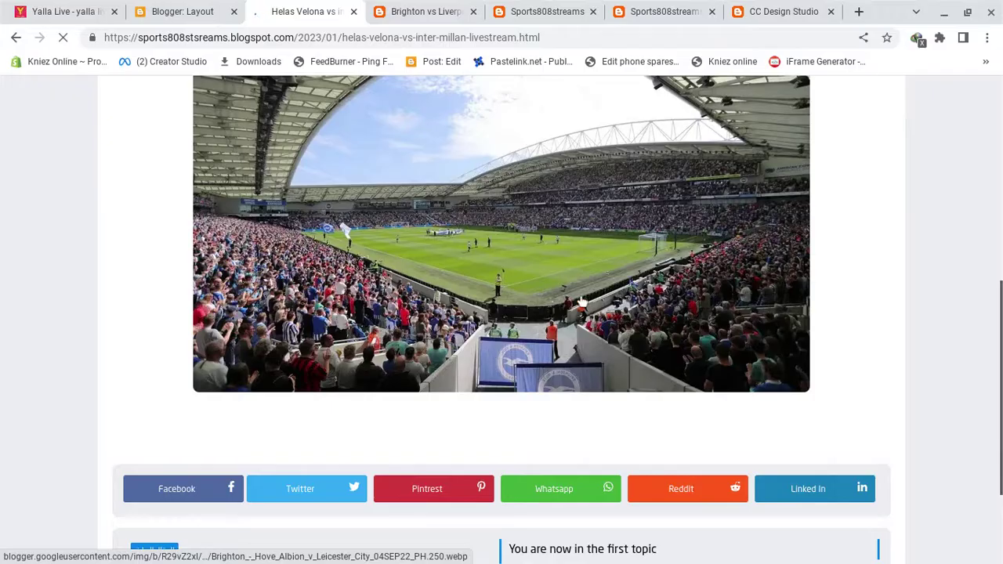
pyautogui.scroll(-5, 581, 300)
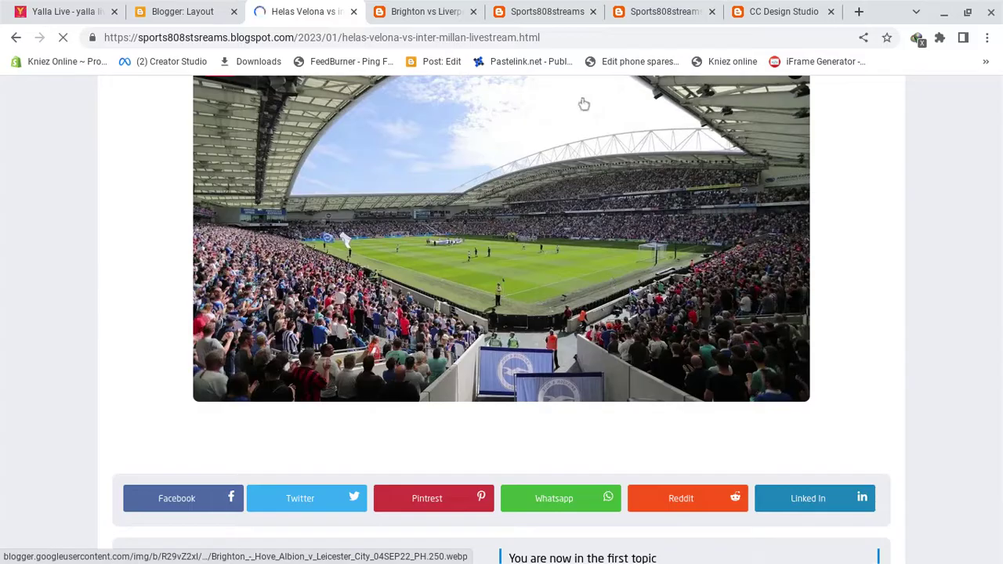
# Open the "Manchester City vs Manchester United Free Highlights" post from the posts list and copy the iframe embed code from its HTML
pyautogui.click(185, 11)
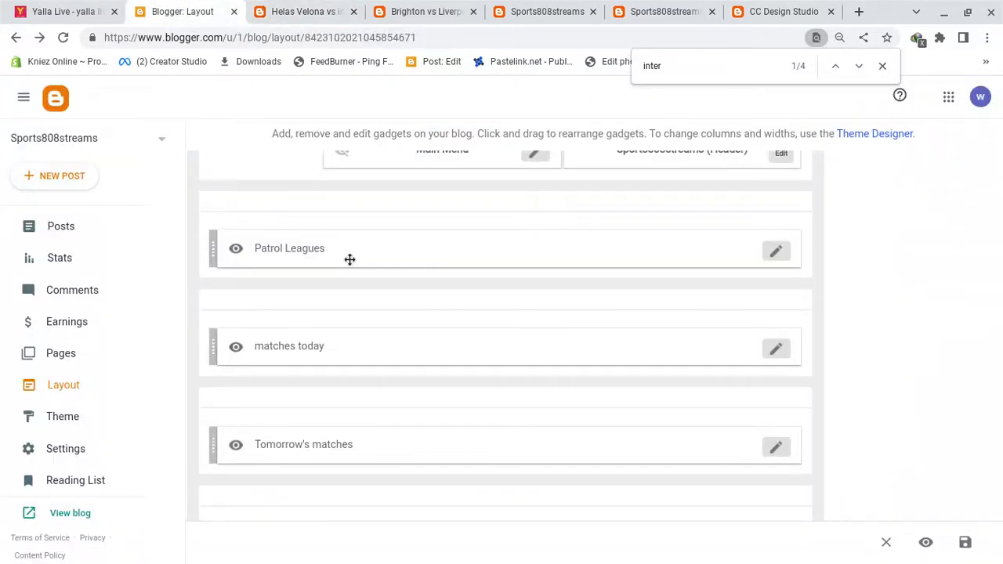
pyautogui.click(47, 230)
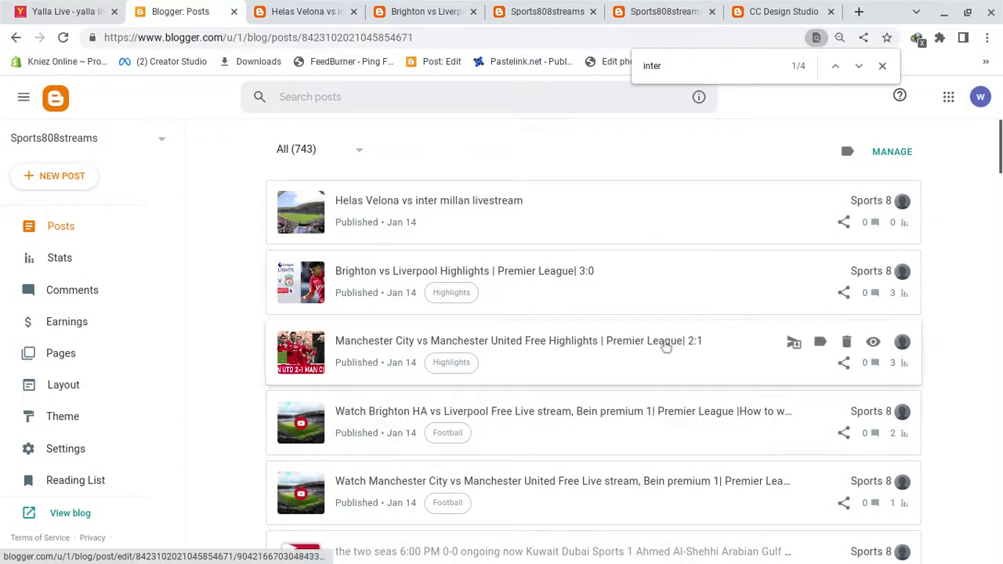
pyautogui.click(619, 352)
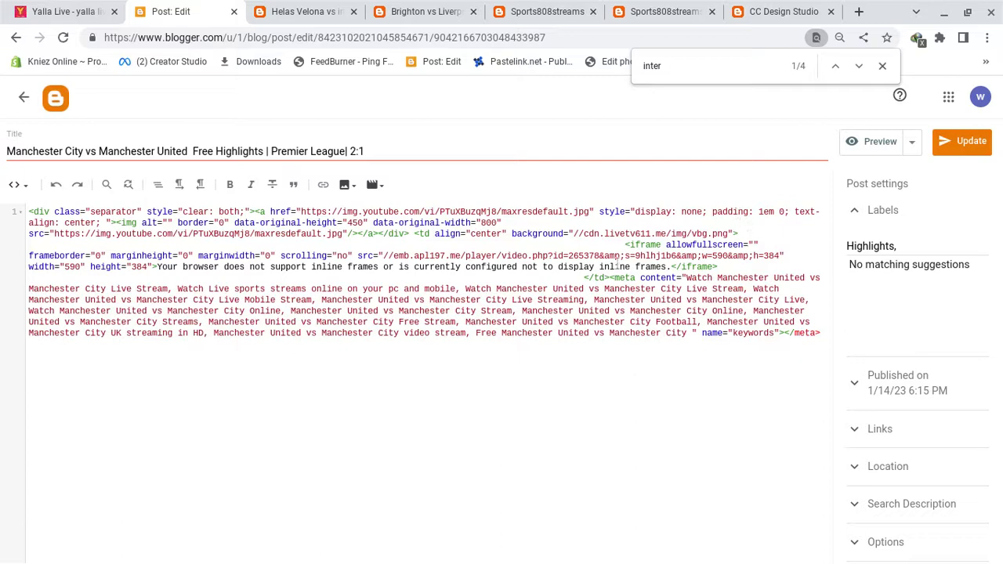
pyautogui.moveTo(722, 266); pyautogui.dragTo(617, 244)
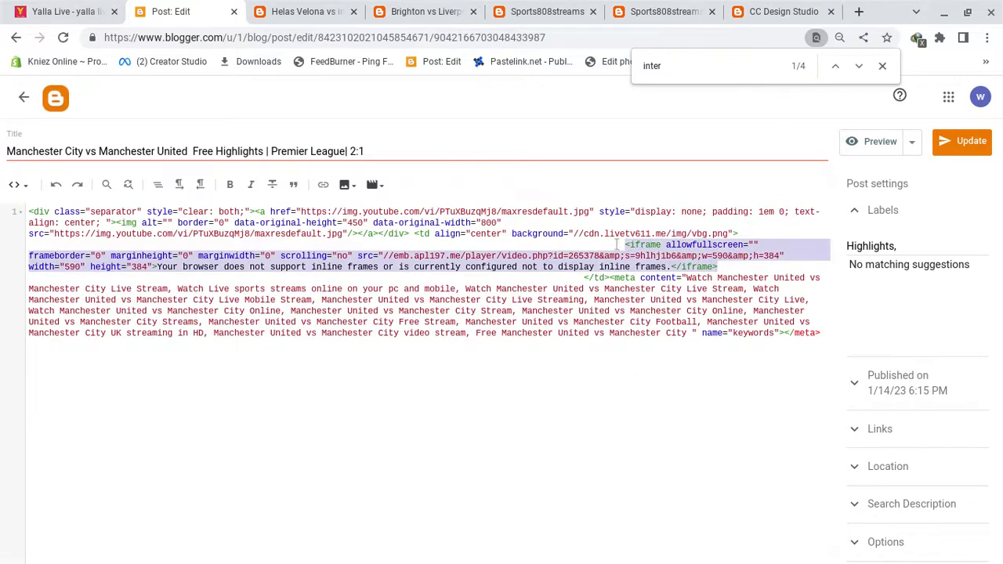
pyautogui.rightClick(637, 245)
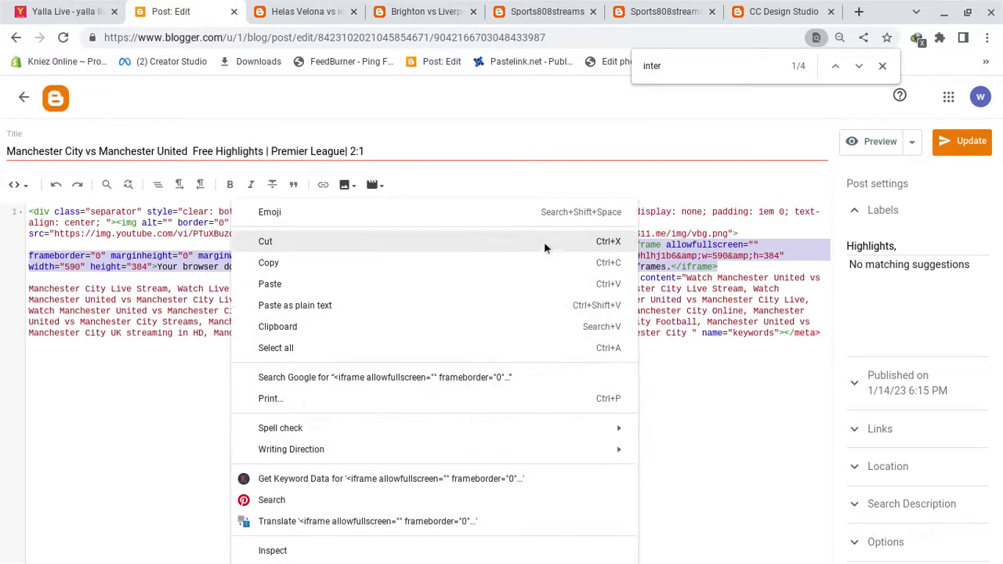
pyautogui.click(525, 262)
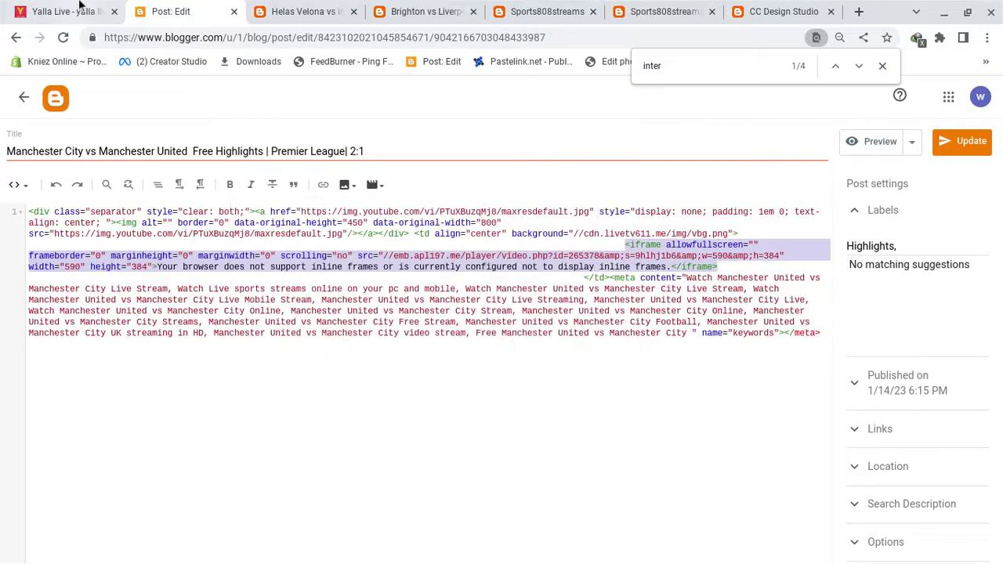
# Open the "Helas Velona vs inter millan livestream" post and paste the iframe code on a new line at the end of its HTML
pyautogui.click(24, 97)
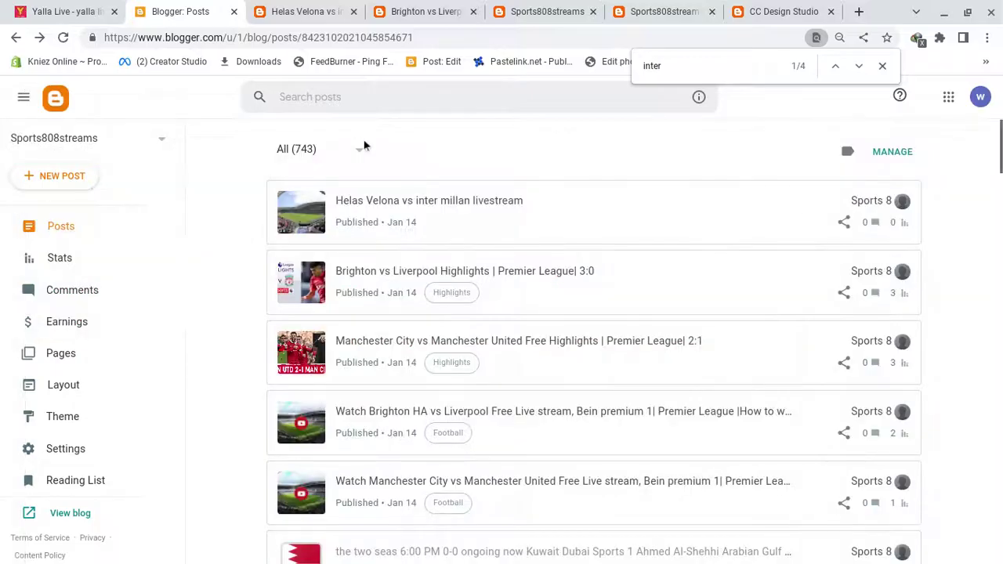
pyautogui.click(396, 213)
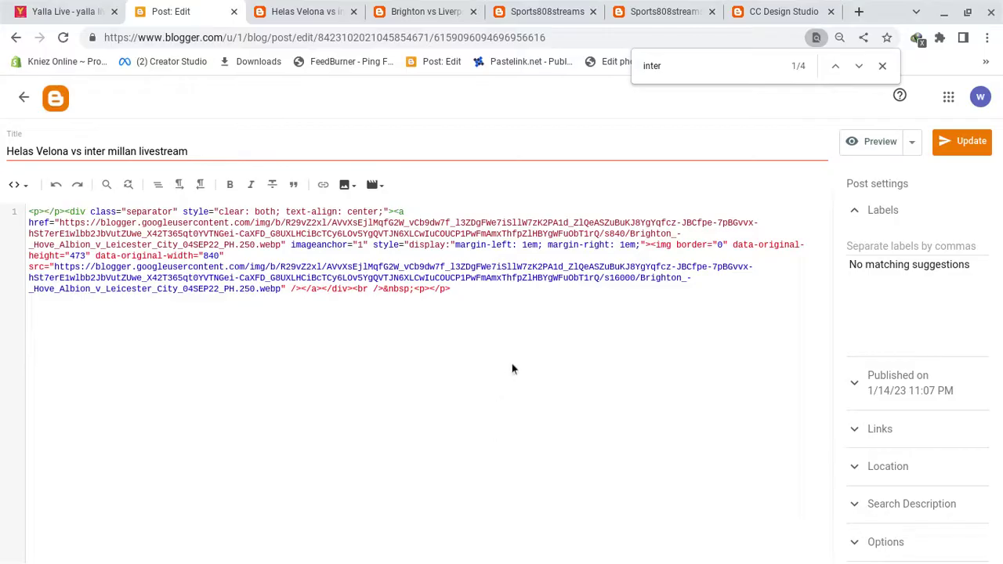
pyautogui.press('Return')
pyautogui.hotkey('ctrl', 'v')
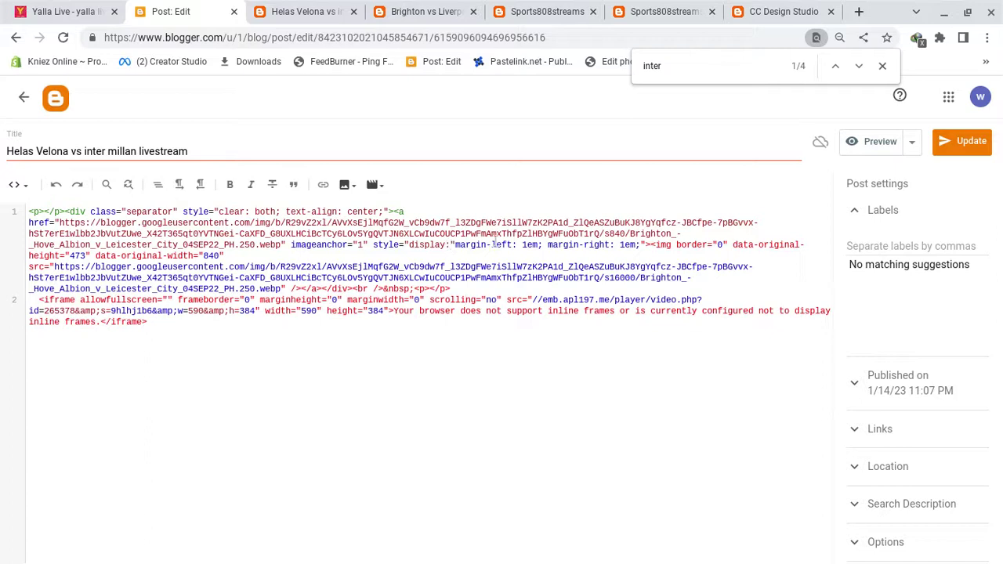
# Complete the display property in the image link's style attribute with none;" in the post's HTML
pyautogui.write('n')
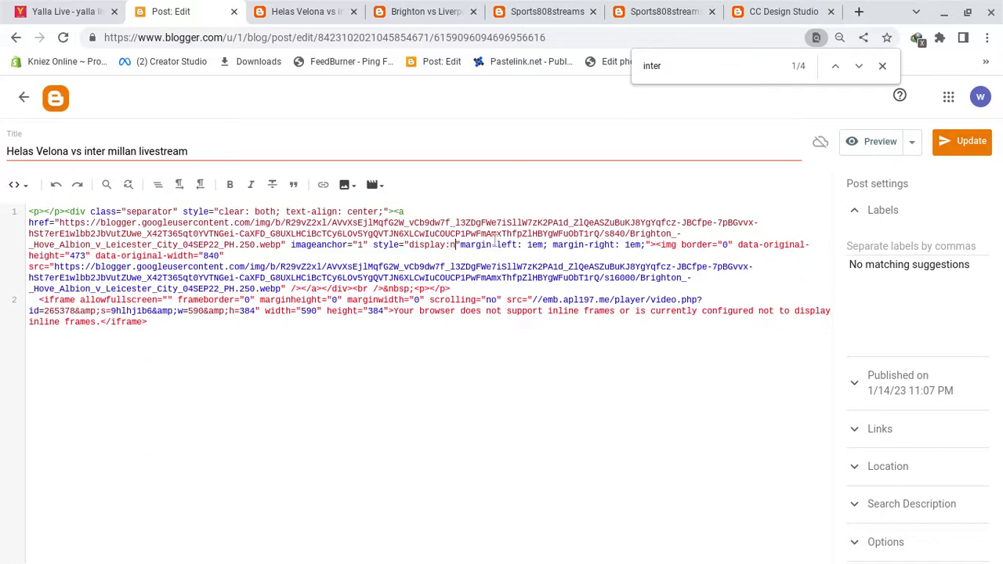
pyautogui.write('one')
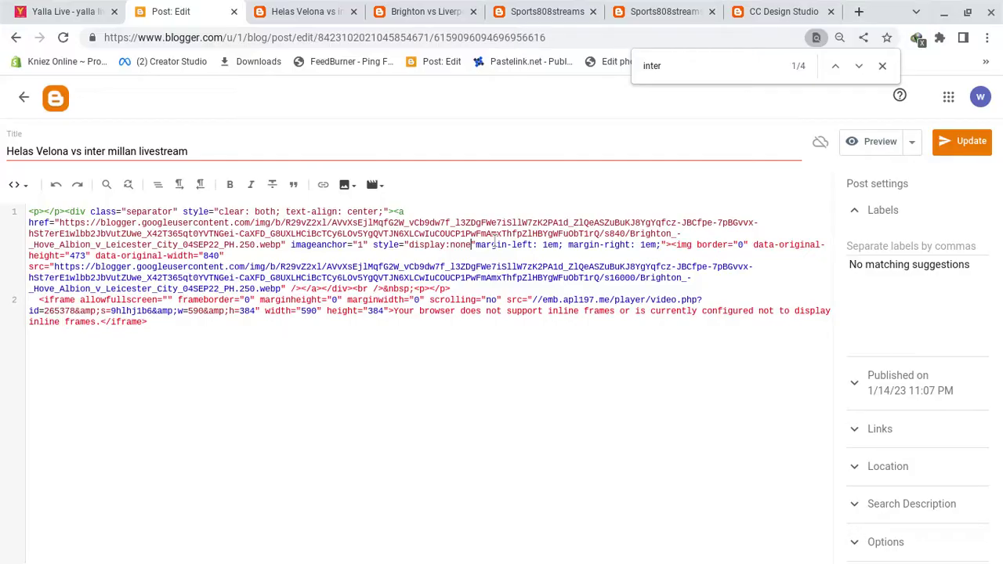
pyautogui.write(';')
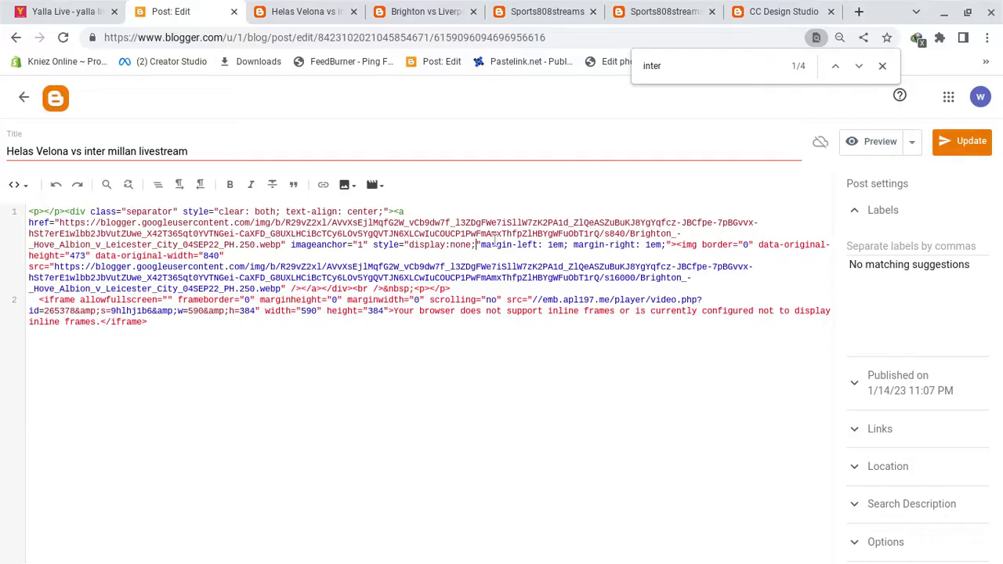
pyautogui.write('"')
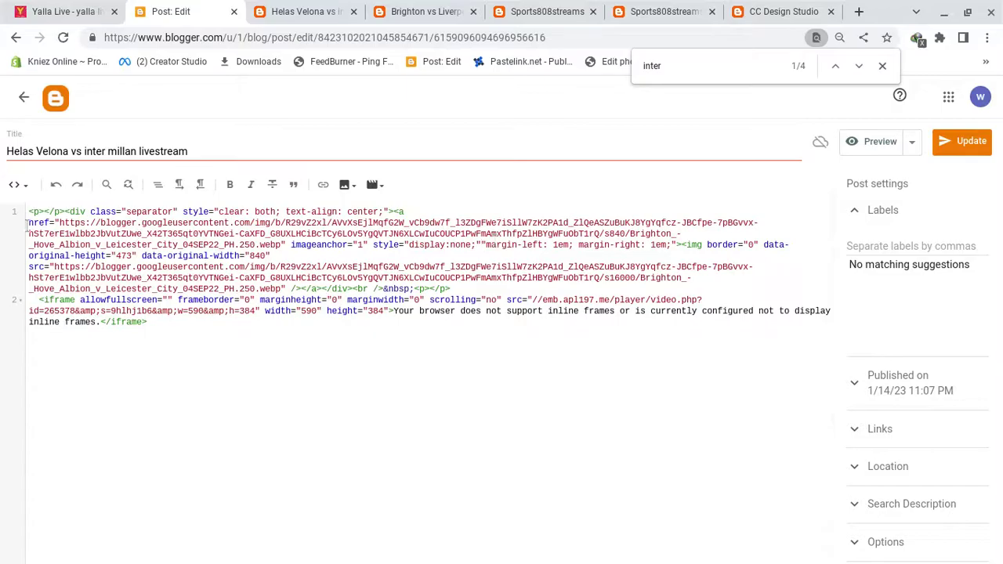
# Switch the post to compose view despite the invalid HTML, update the published post and return to the posts list
pyautogui.click(17, 185)
pyautogui.click(50, 223)
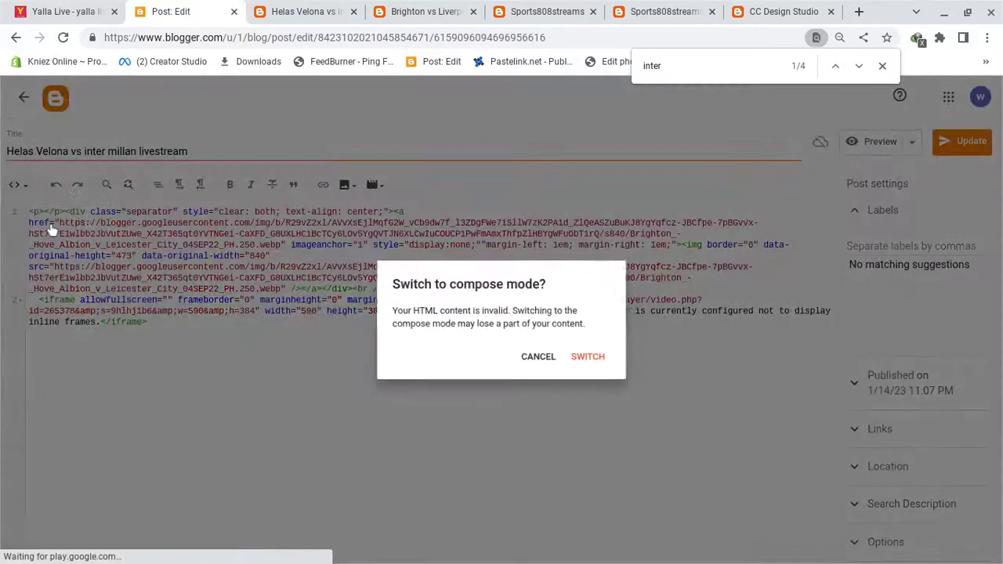
pyautogui.click(588, 358)
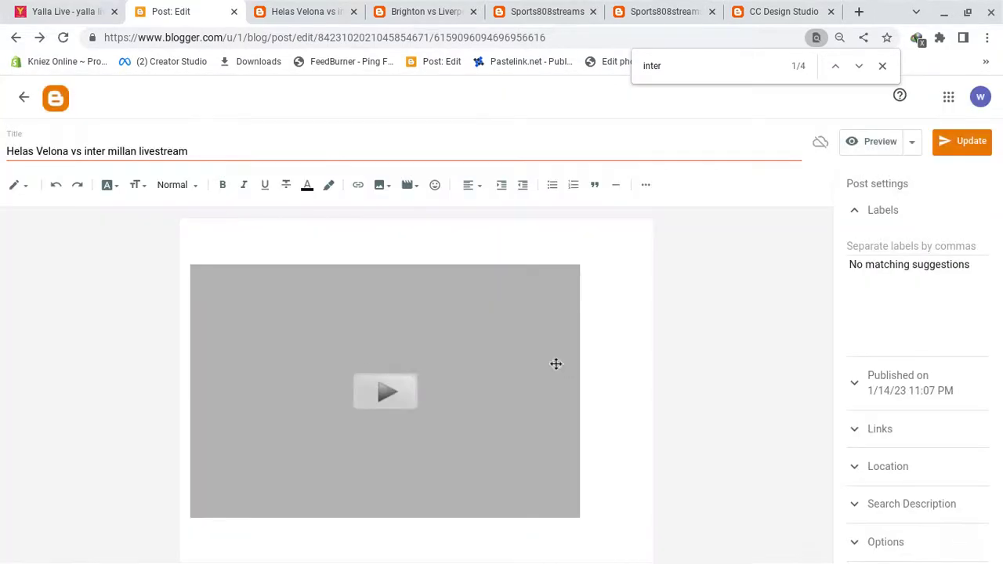
pyautogui.click(962, 151)
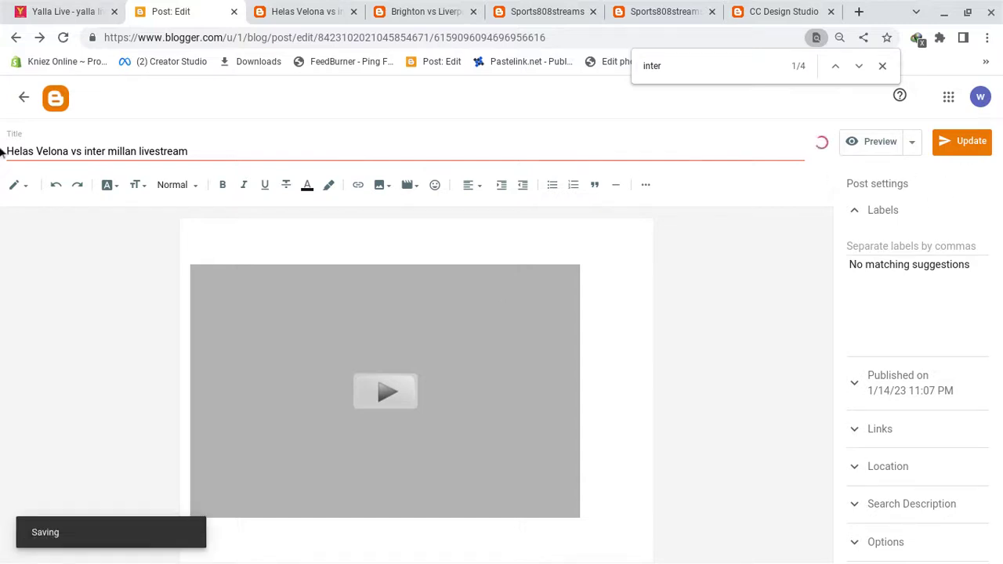
pyautogui.click(22, 99)
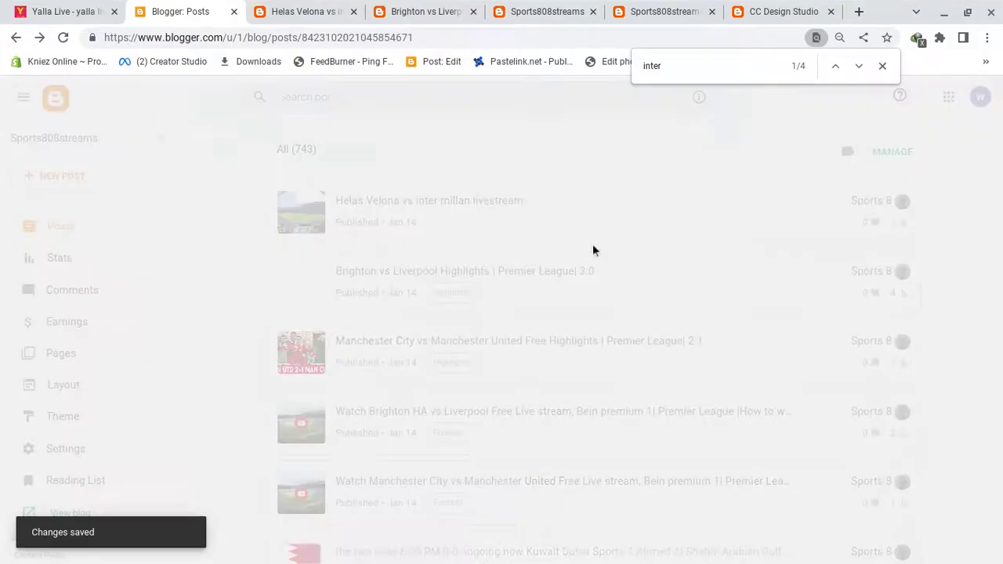
pyautogui.moveTo(716, 221)
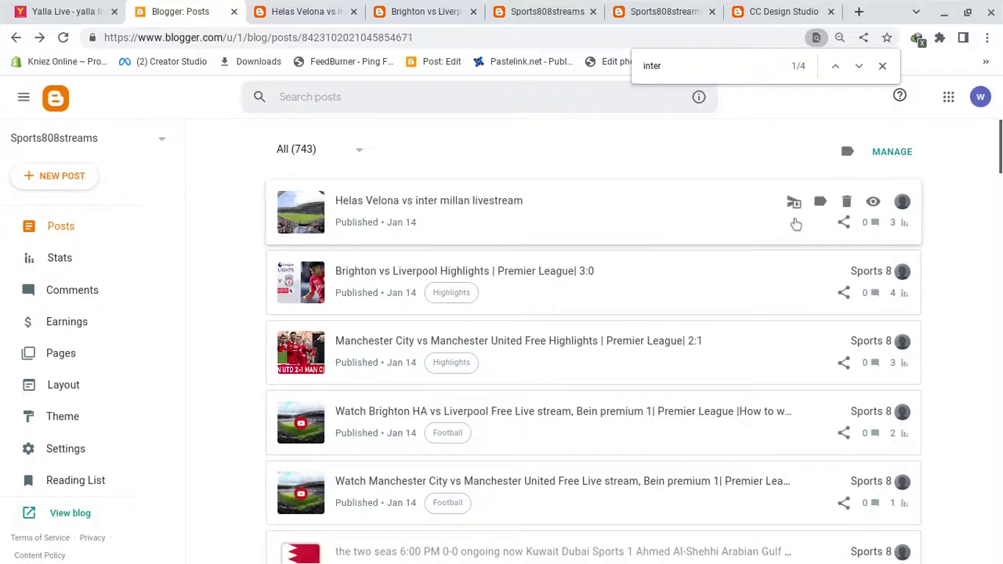
pyautogui.moveTo(822, 343)
pyautogui.scroll(-1, 771, 357)
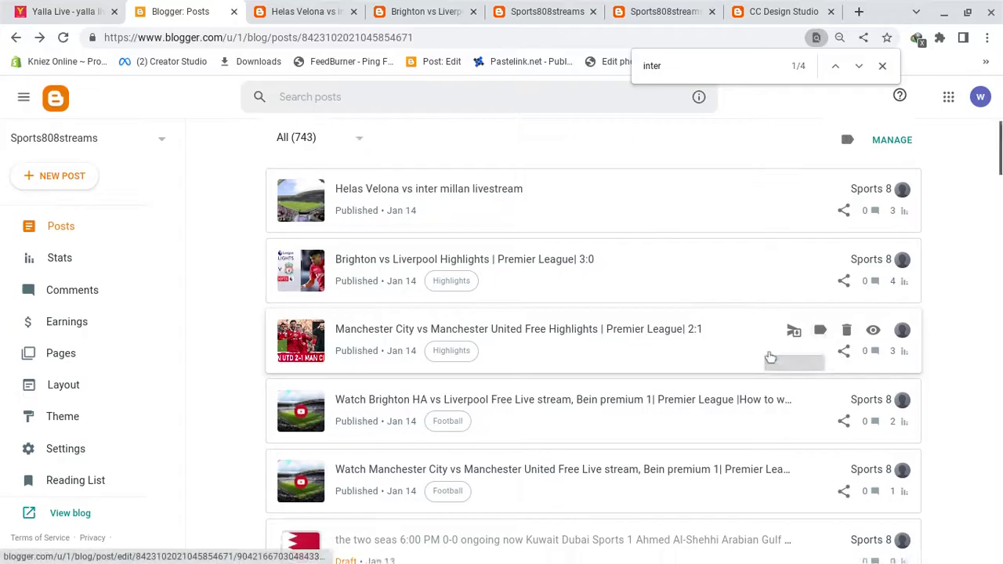
pyautogui.scroll(-2, 770, 357)
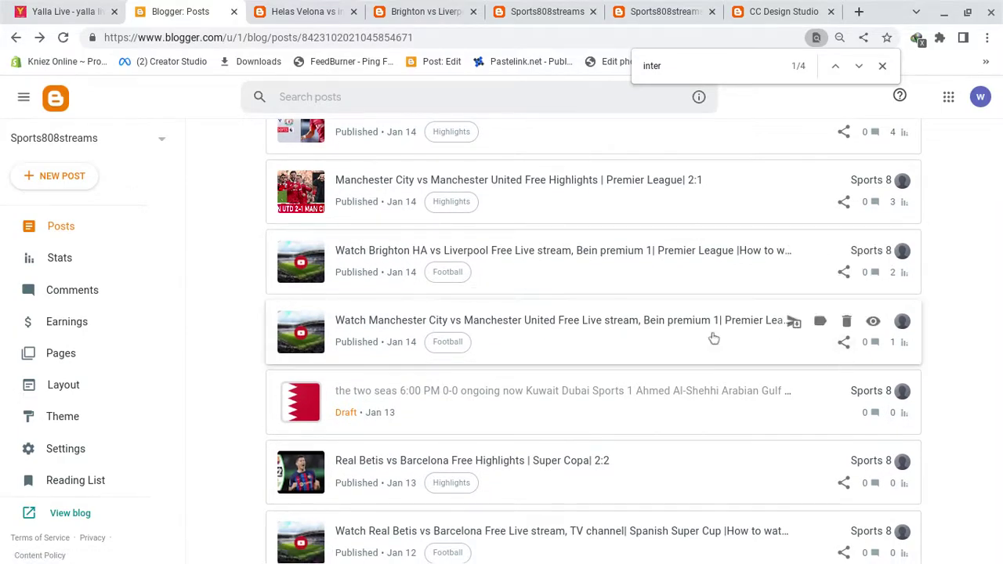
pyautogui.scroll(-2, 707, 336)
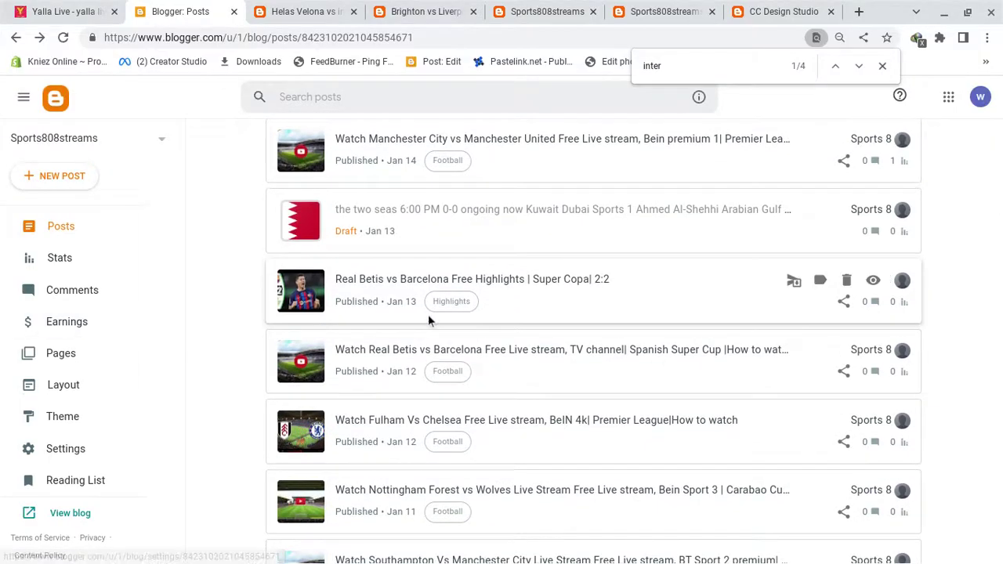
pyautogui.scroll(4, 549, 317)
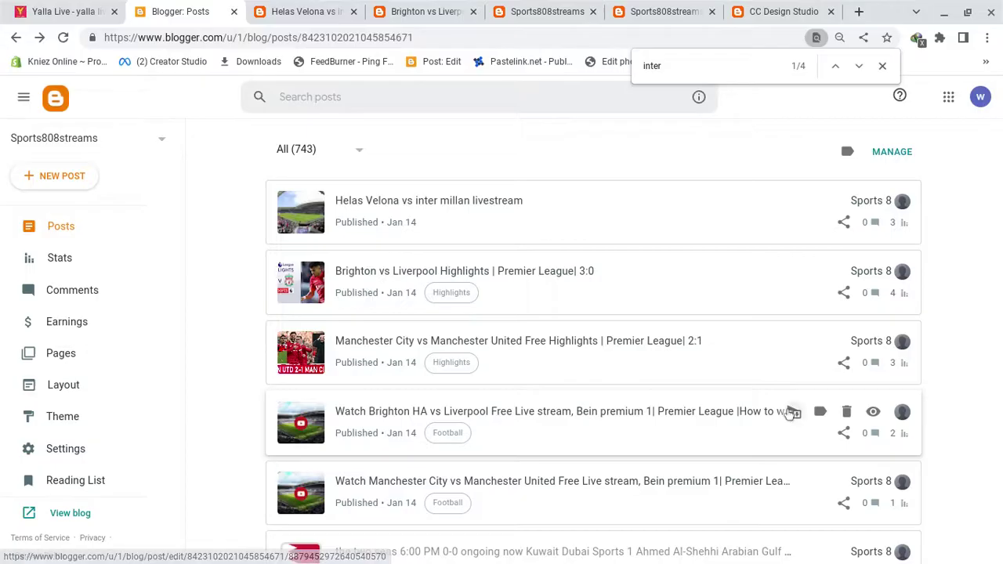
# Reload the published "Helas Velona vs inter millan livestream" post, play its embedded video to test it, and close the post's page
pyautogui.click(286, 11)
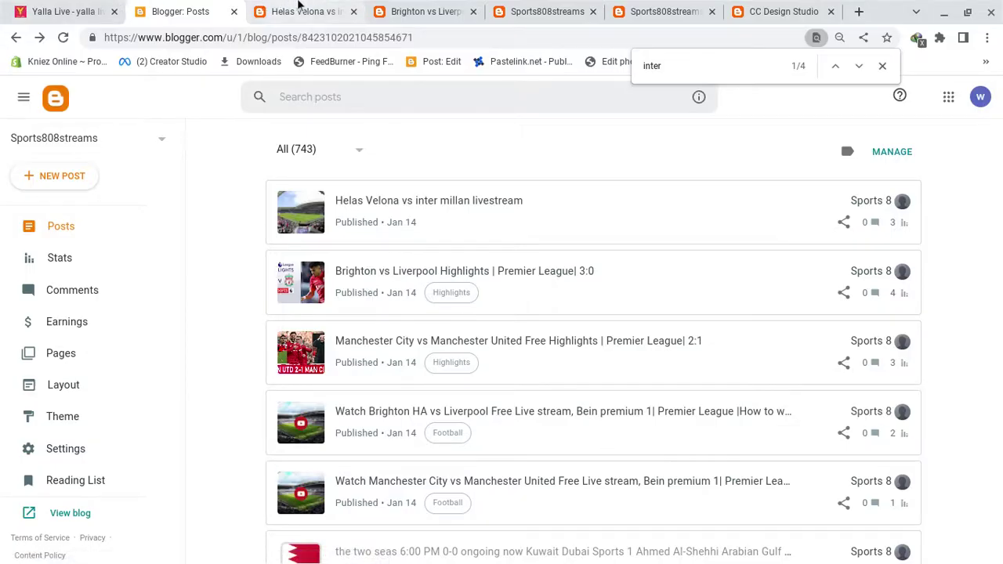
pyautogui.click(62, 39)
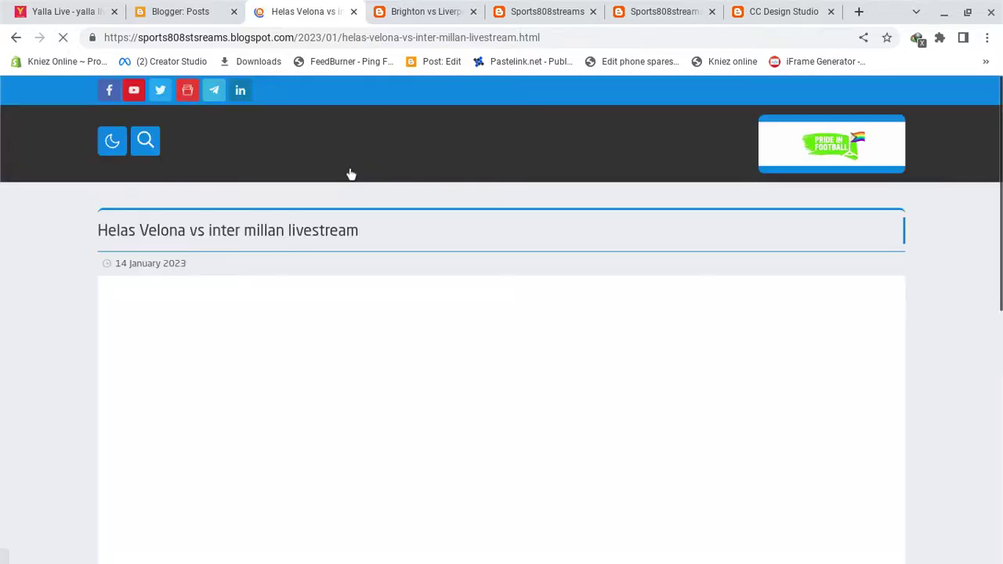
pyautogui.scroll(-5, 351, 174)
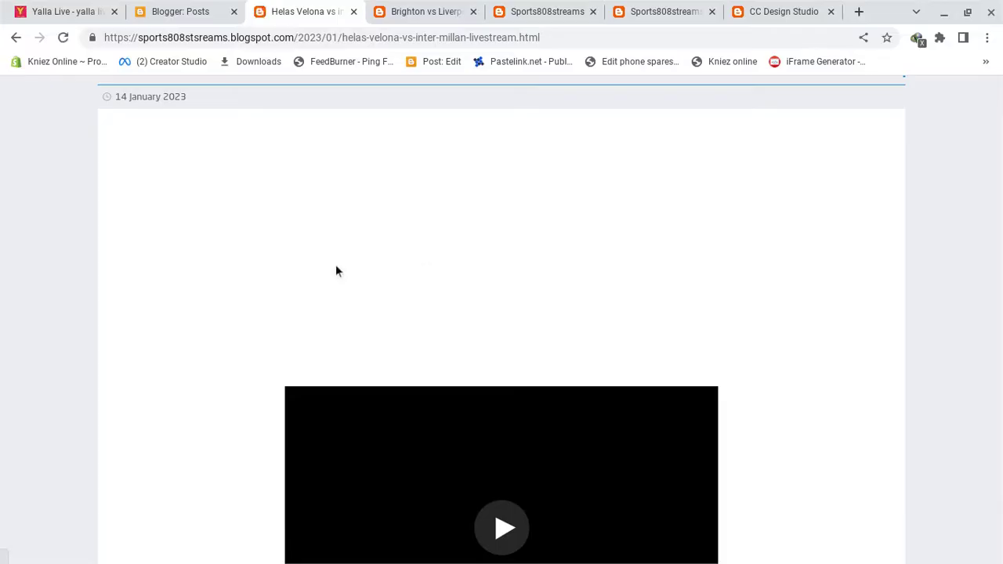
pyautogui.scroll(-3, 408, 271)
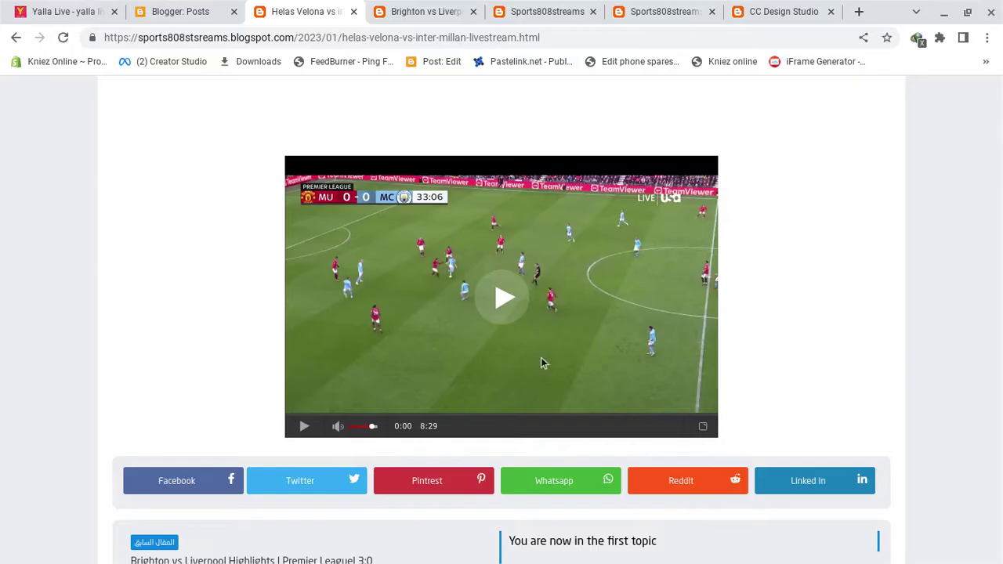
pyautogui.click(486, 297)
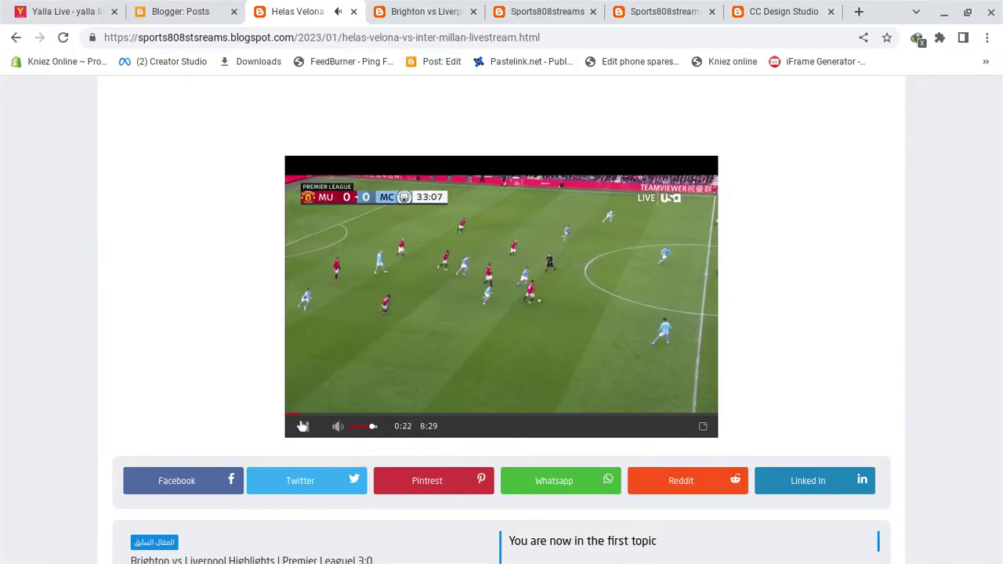
pyautogui.press('F5')
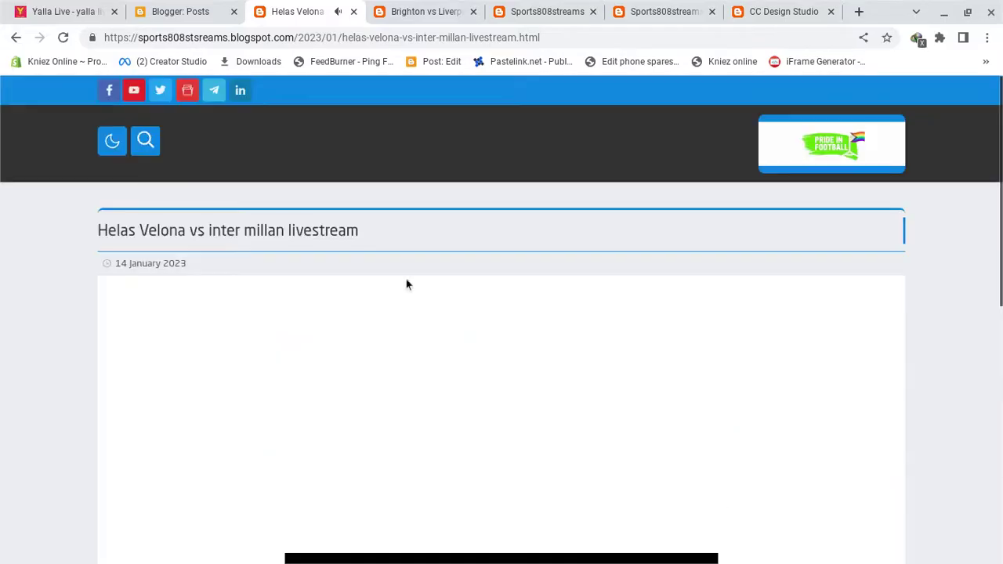
pyautogui.click(208, 9)
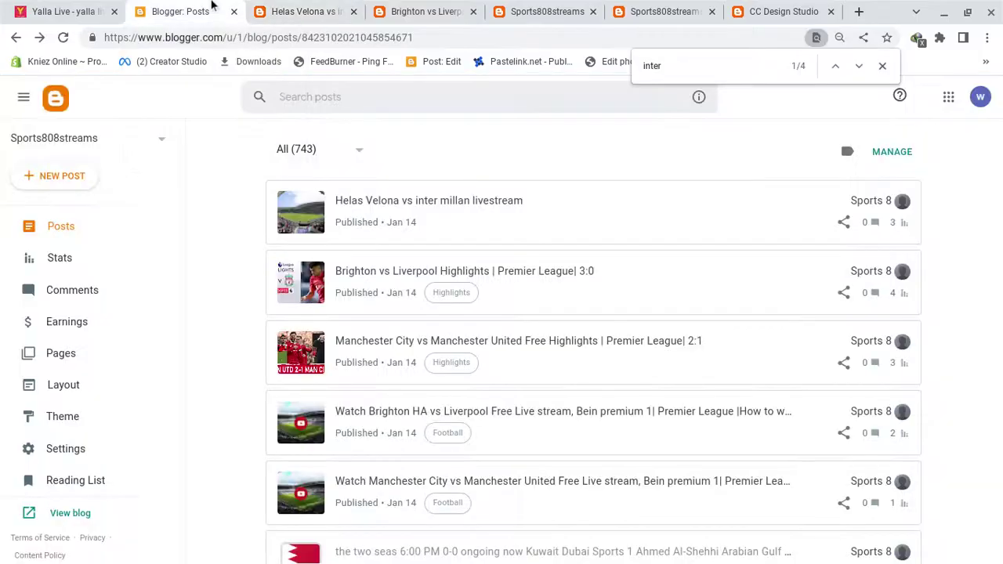
pyautogui.click(316, 8)
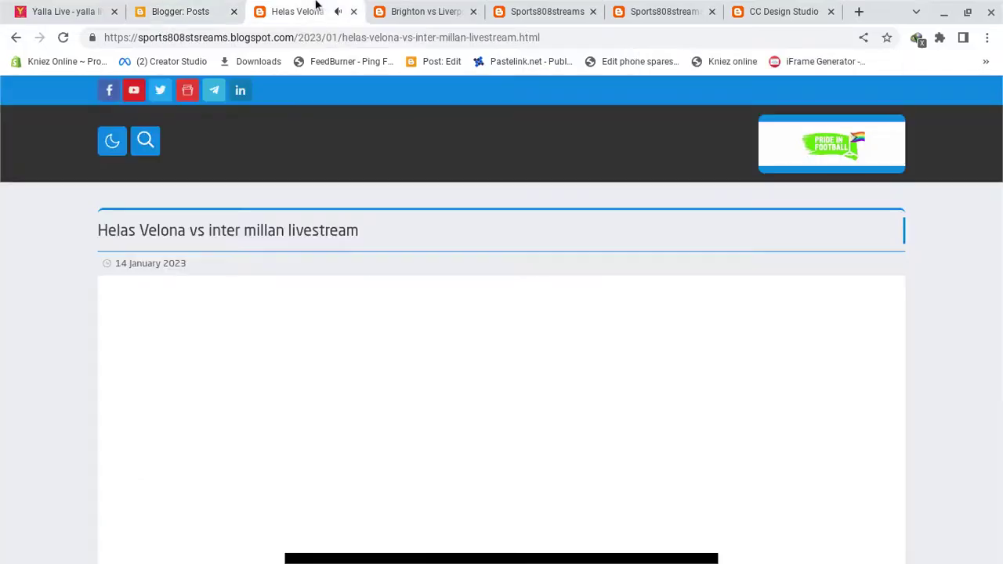
pyautogui.click(354, 12)
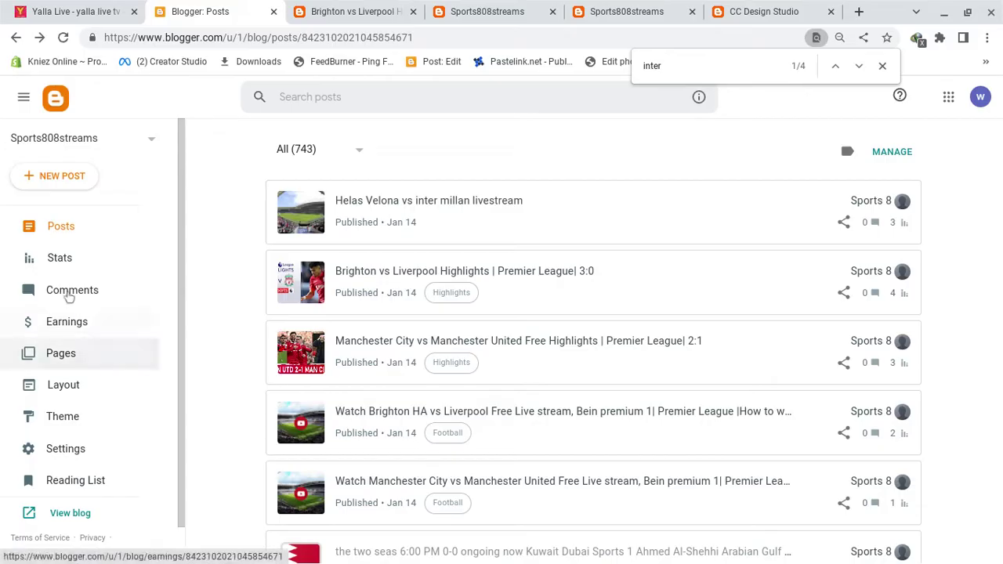
# Check the Earnings page of the Sports808streams blog and return to its posts list
pyautogui.click(78, 316)
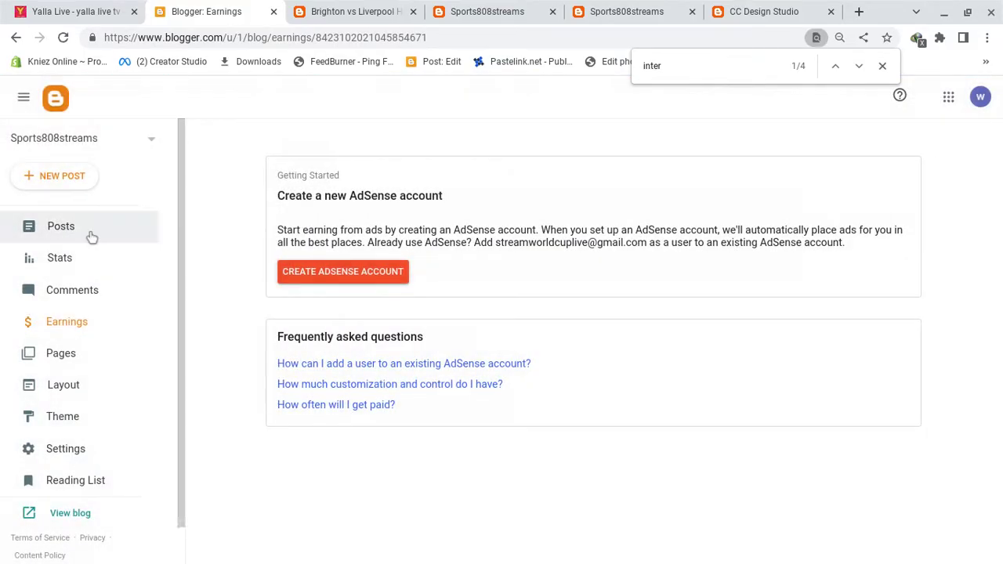
pyautogui.click(88, 232)
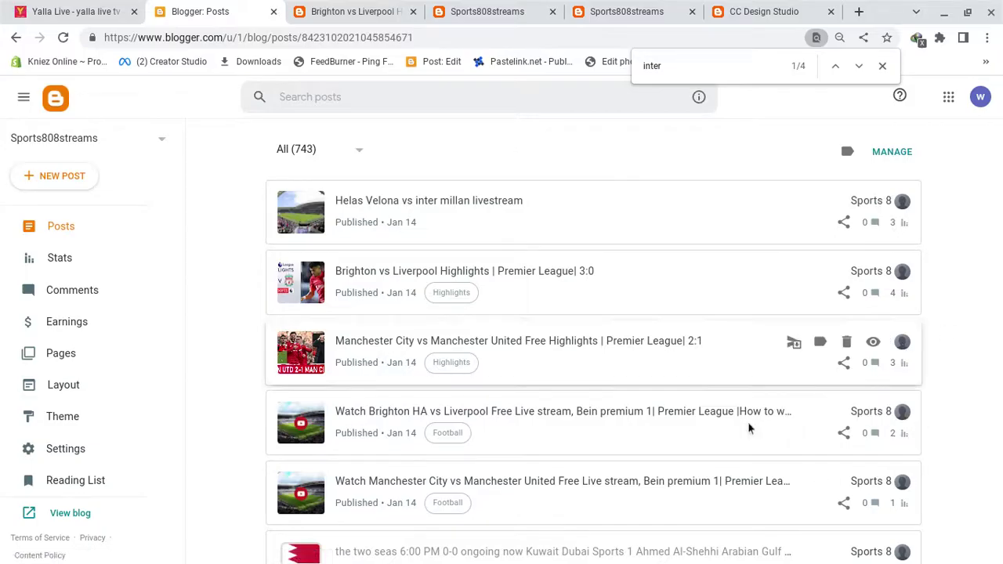
pyautogui.scroll(-5, 705, 455)
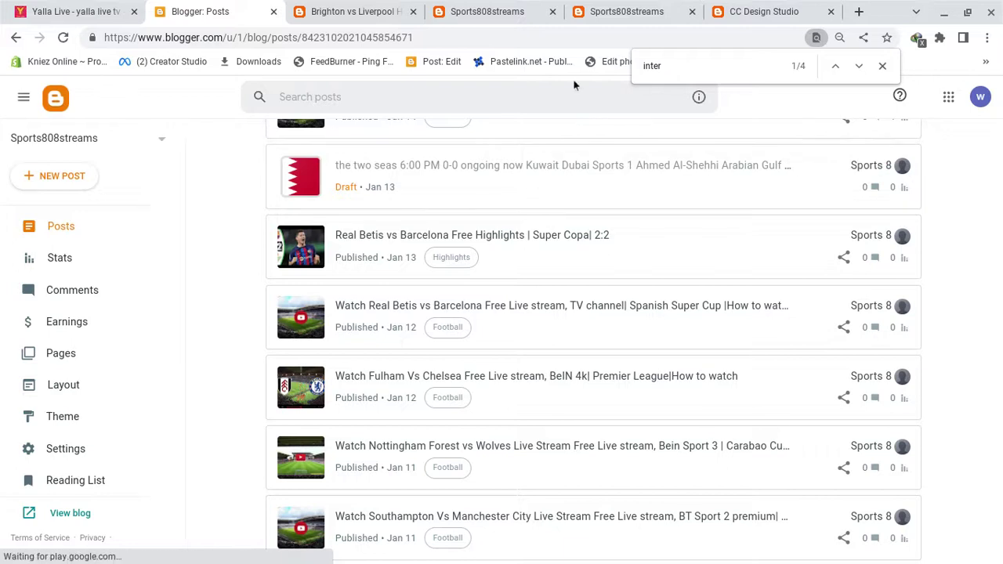
# Switch to the default Google account and open the posts list of the "Our Gay Pride : Sporting Pride" blog
pyautogui.click(986, 97)
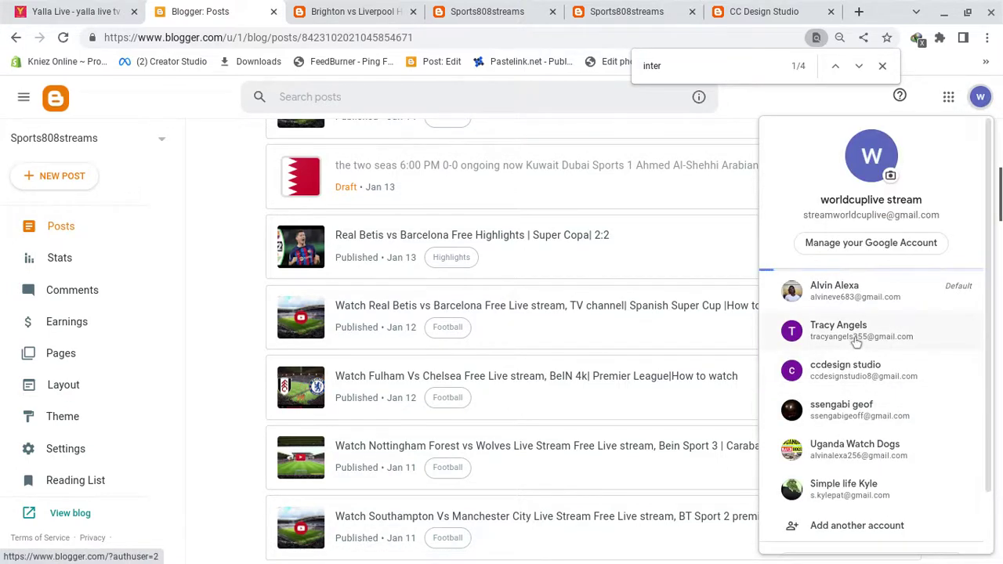
pyautogui.click(833, 297)
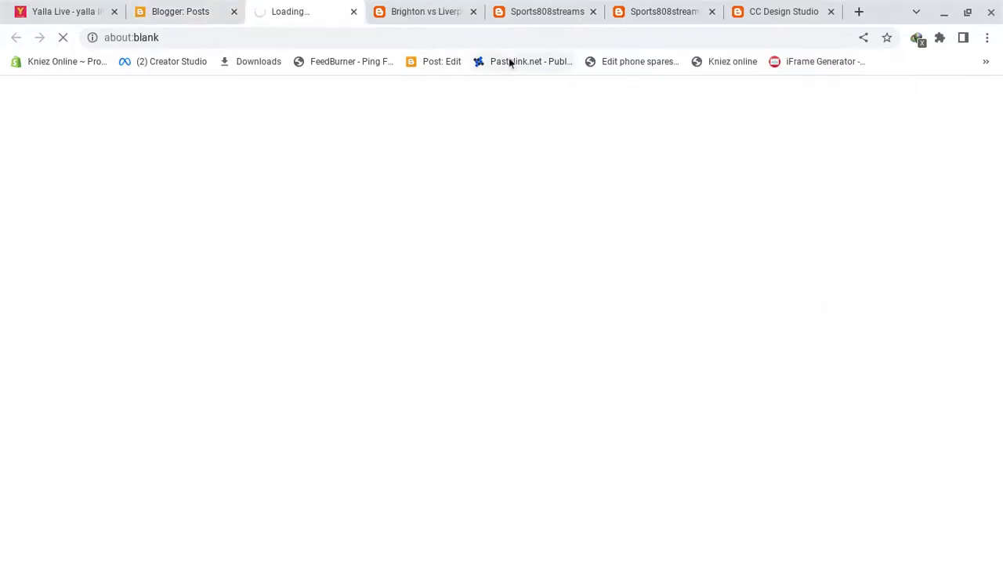
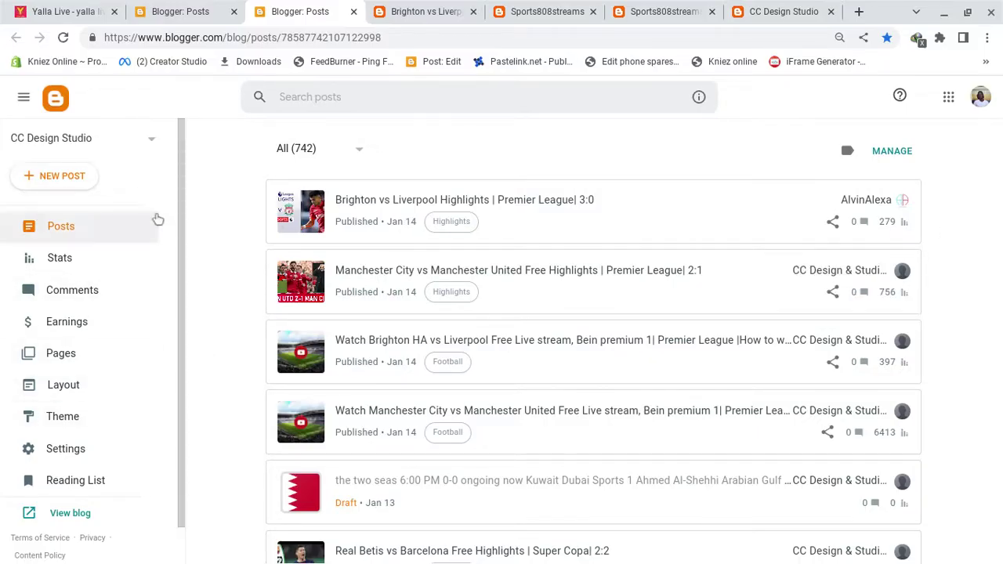
pyautogui.click(134, 136)
pyautogui.click(116, 263)
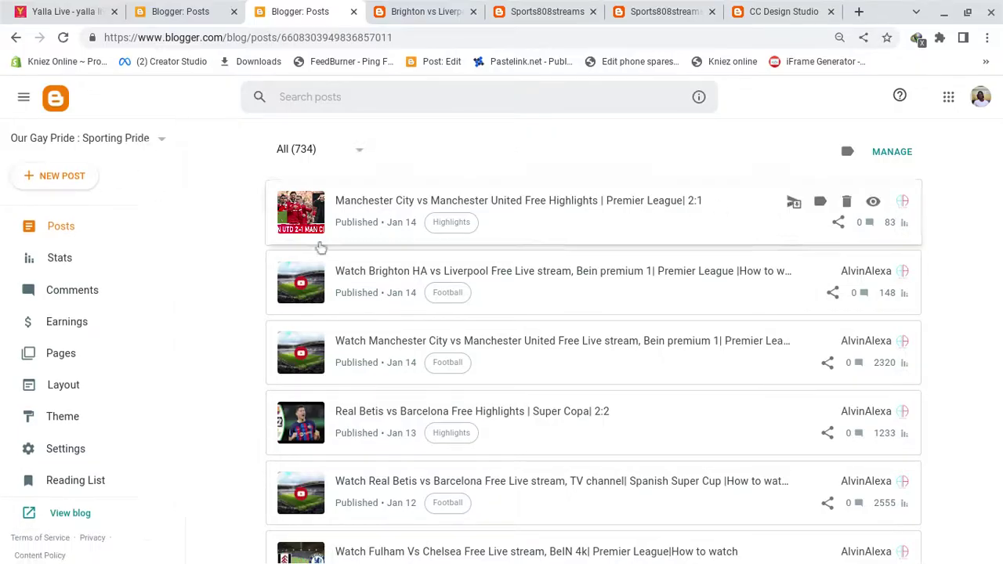
pyautogui.scroll(-1, 721, 181)
pyautogui.scroll(1, 722, 181)
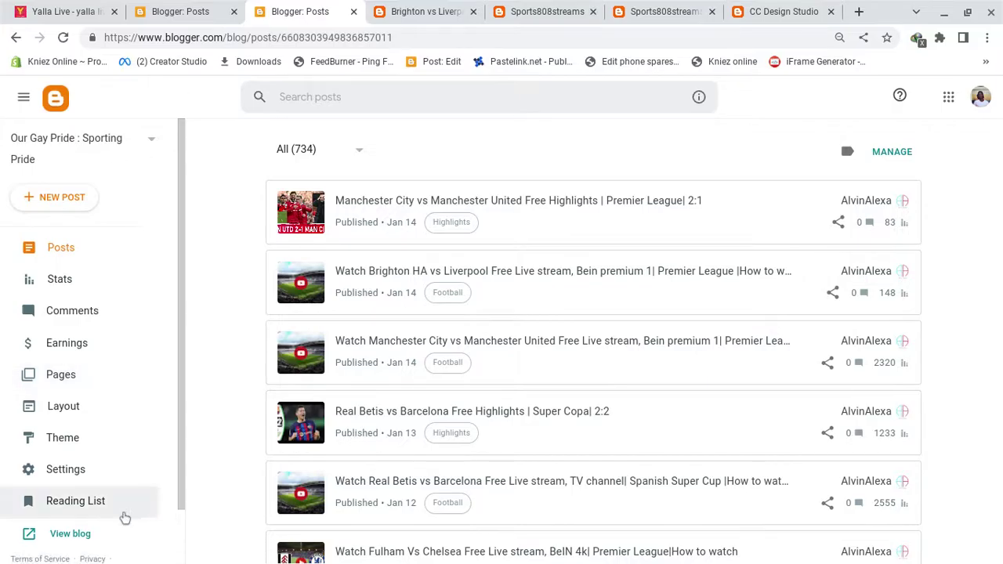
# View the live "Our Gay Pride" blog and close the leftover Brighton vs Liverpool, Sports808streams and CC Design Studio pages
pyautogui.click(70, 534)
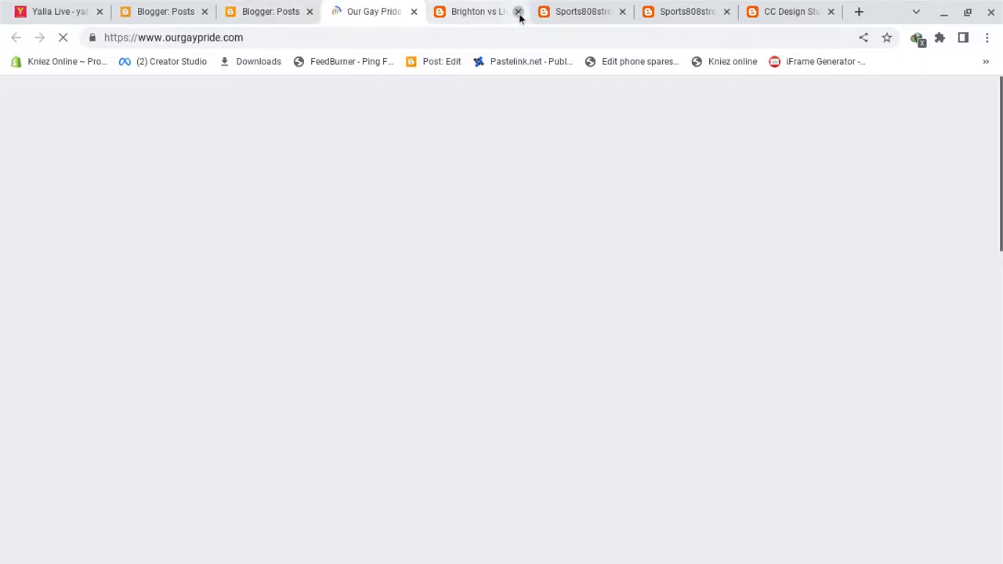
pyautogui.click(518, 12)
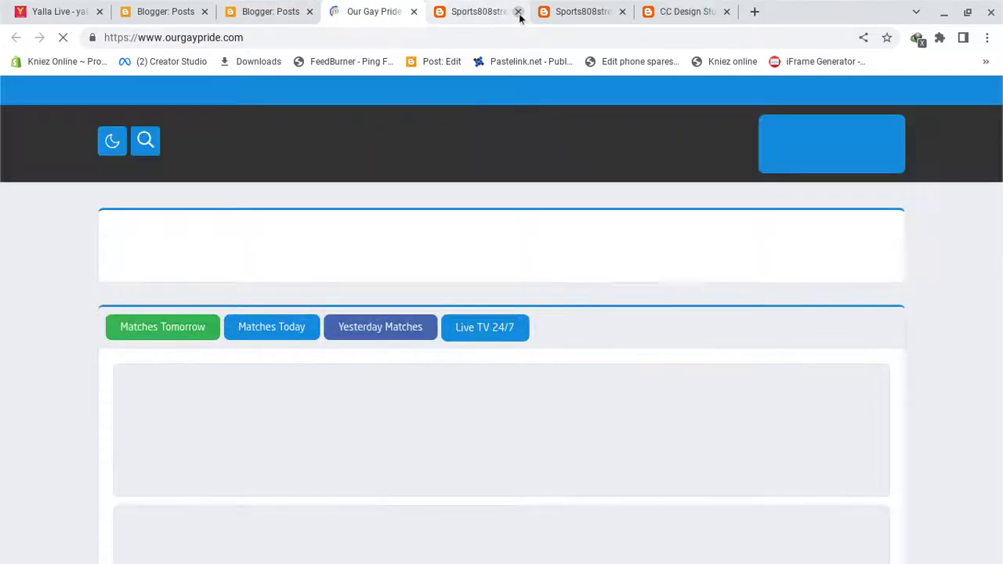
pyautogui.click(518, 12)
pyautogui.click(518, 13)
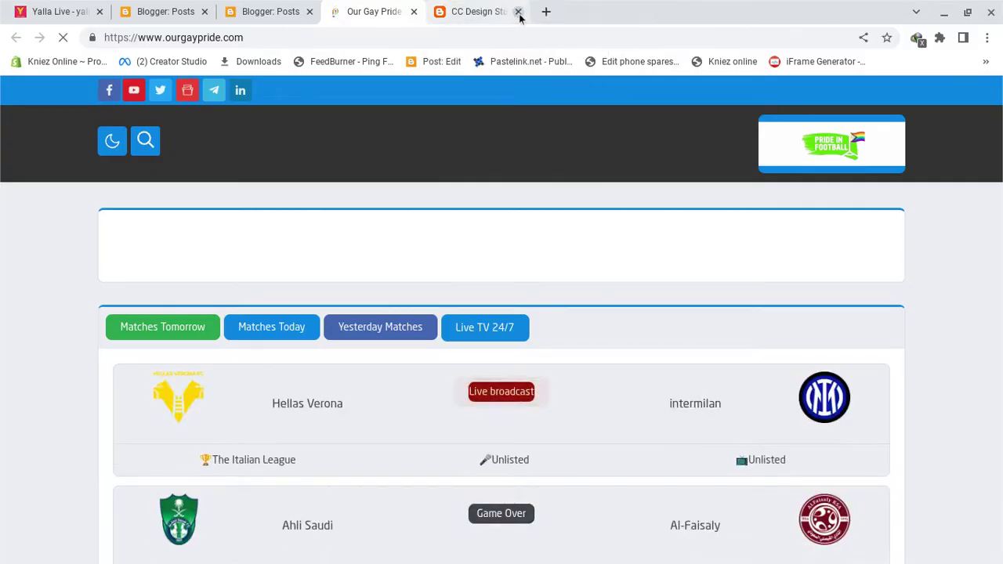
pyautogui.click(518, 12)
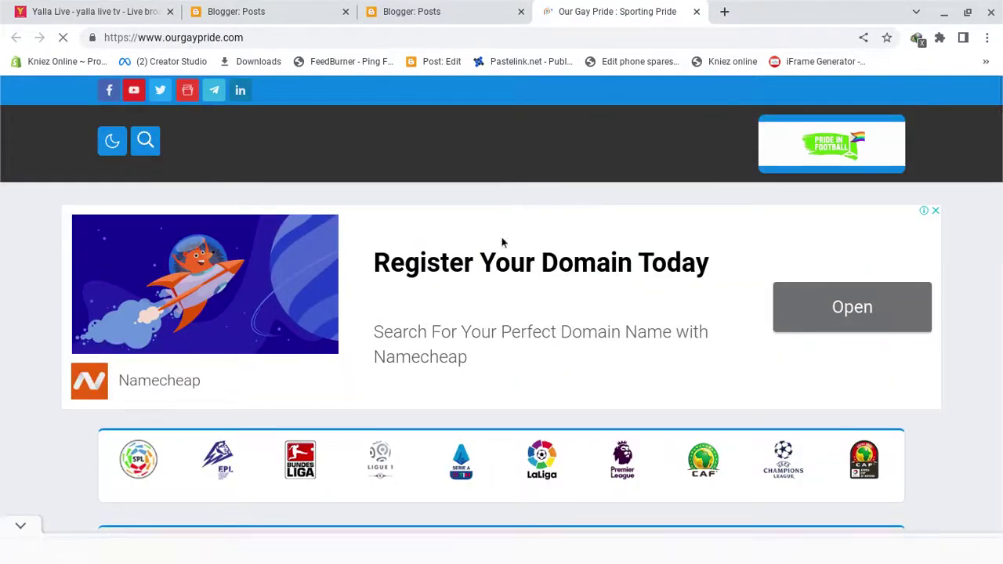
# Examine the ad placements on the live homepage around the match list, Recent Streams and Latest Posts sections
pyautogui.scroll(-2, 661, 386)
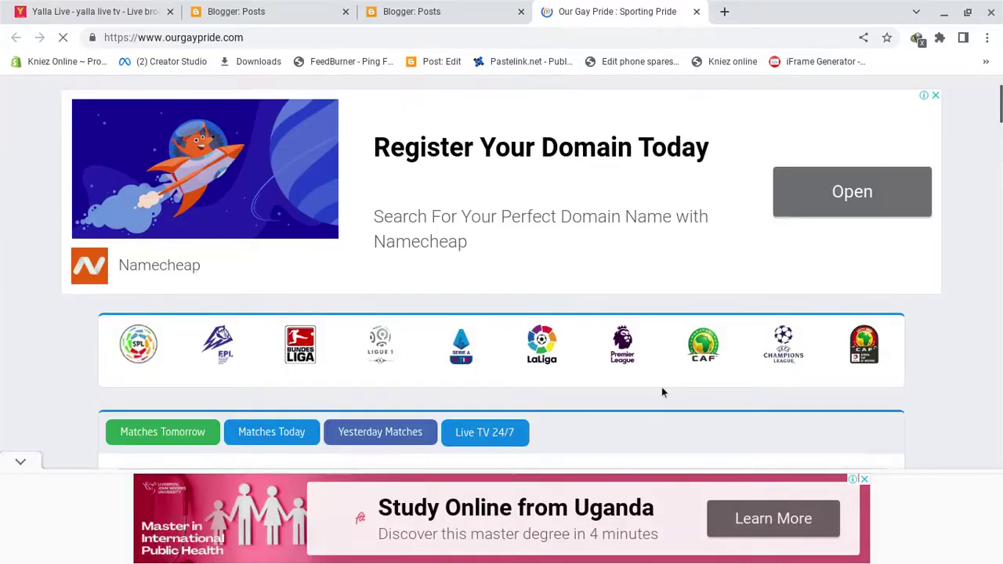
pyautogui.scroll(2, 662, 386)
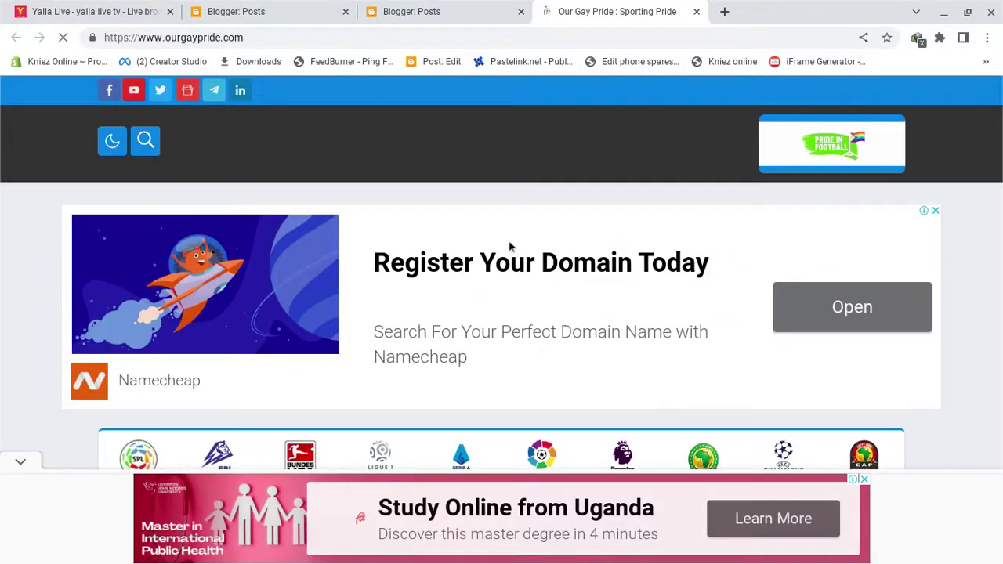
pyautogui.scroll(-1, 383, 154)
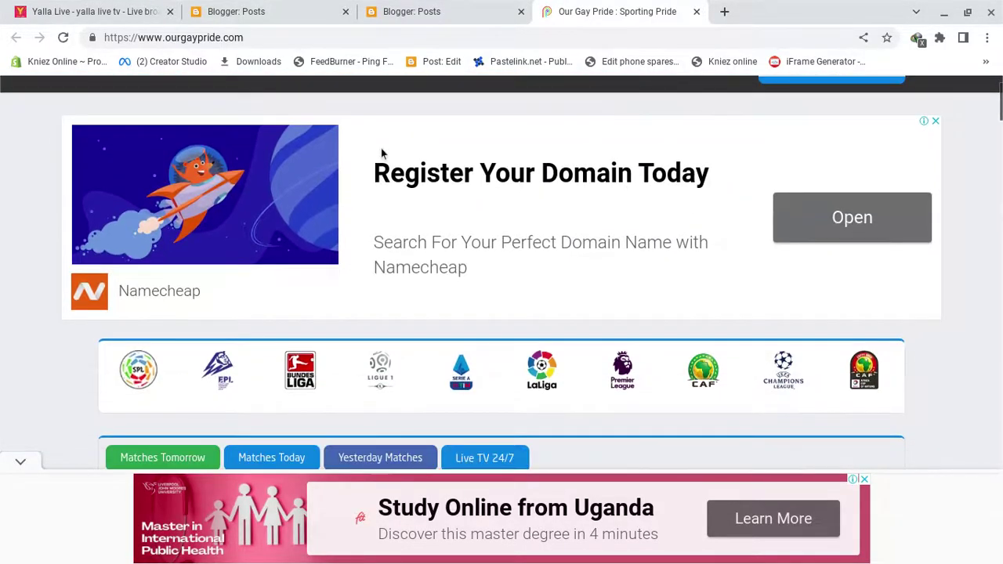
pyautogui.scroll(-4, 381, 154)
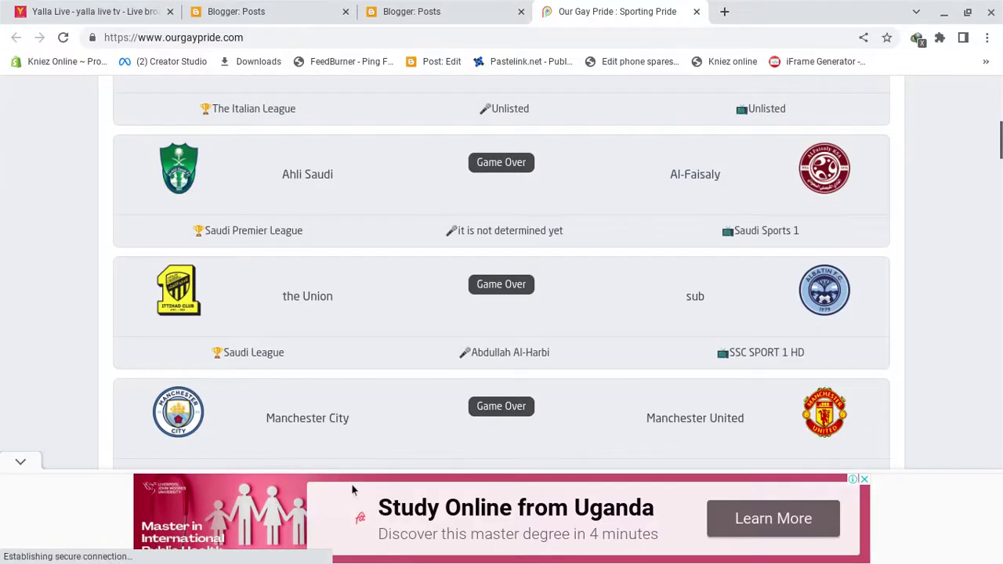
pyautogui.scroll(-10, 667, 369)
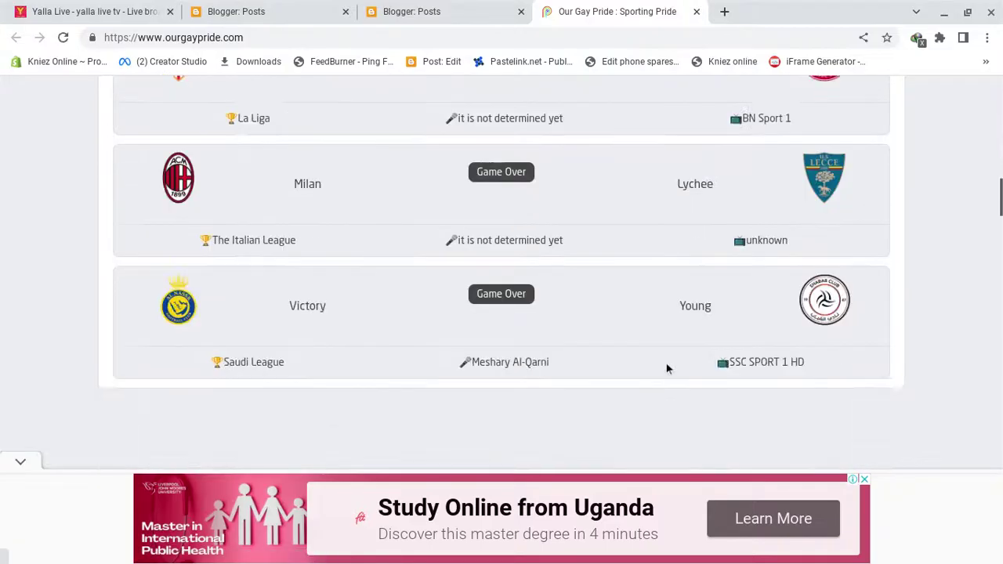
pyautogui.scroll(-3, 667, 369)
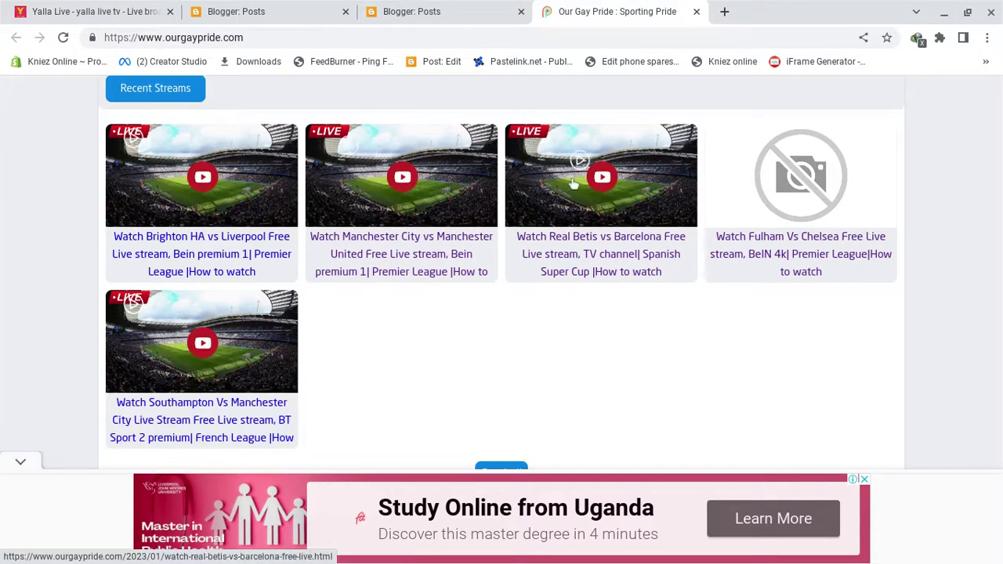
pyautogui.scroll(-3, 285, 219)
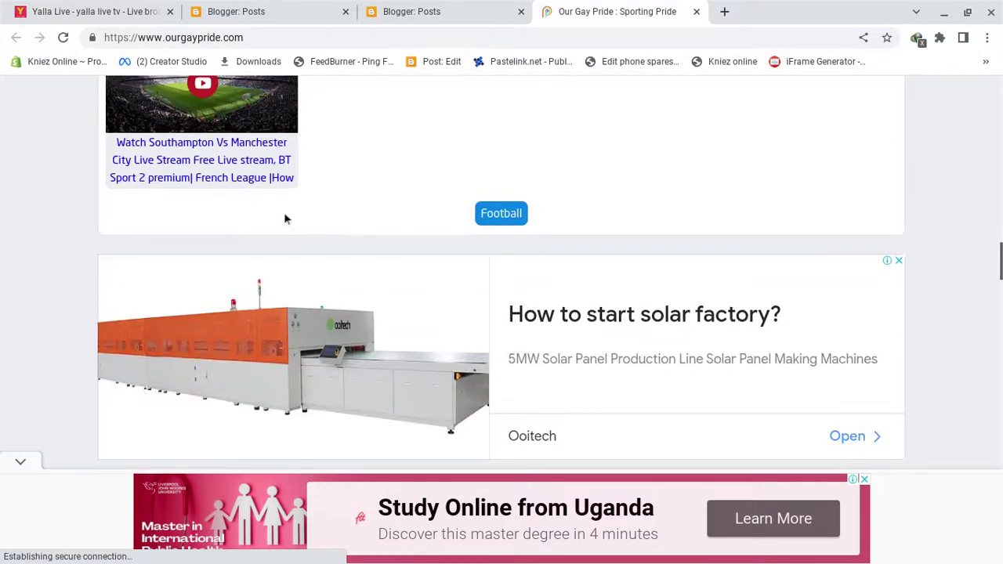
pyautogui.scroll(-3, 286, 218)
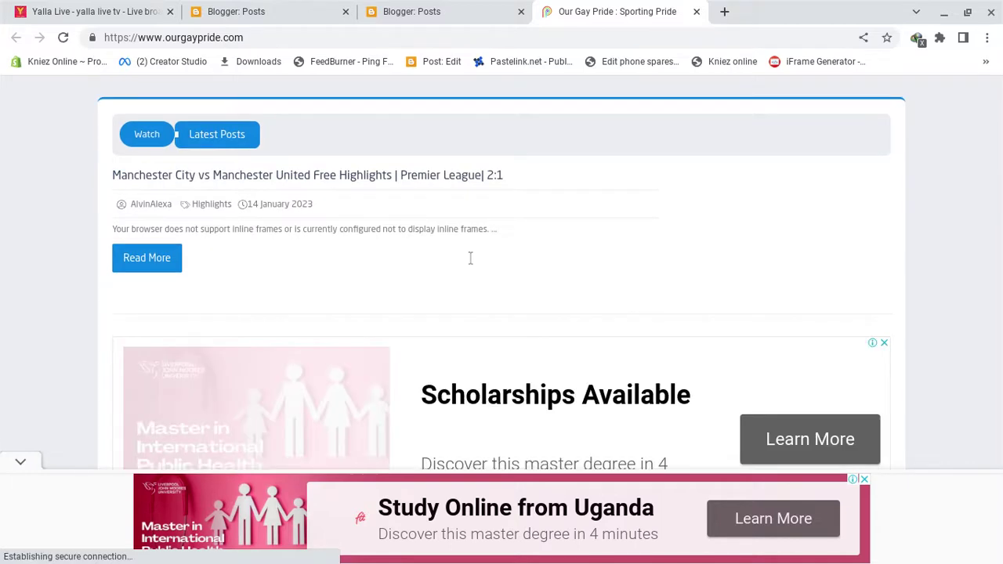
pyautogui.scroll(-2, 626, 317)
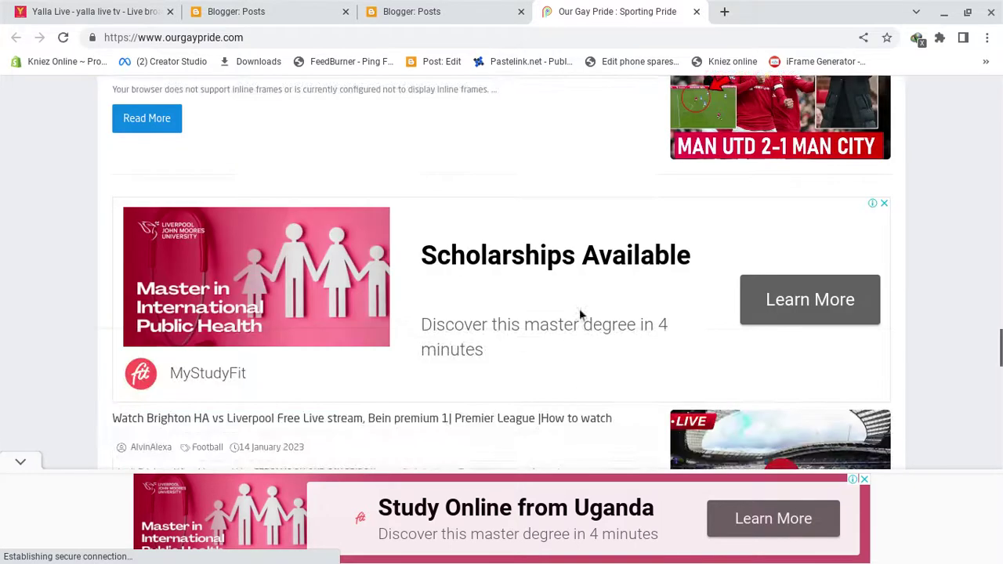
pyautogui.scroll(-5, 594, 352)
pyautogui.scroll(-4, 550, 373)
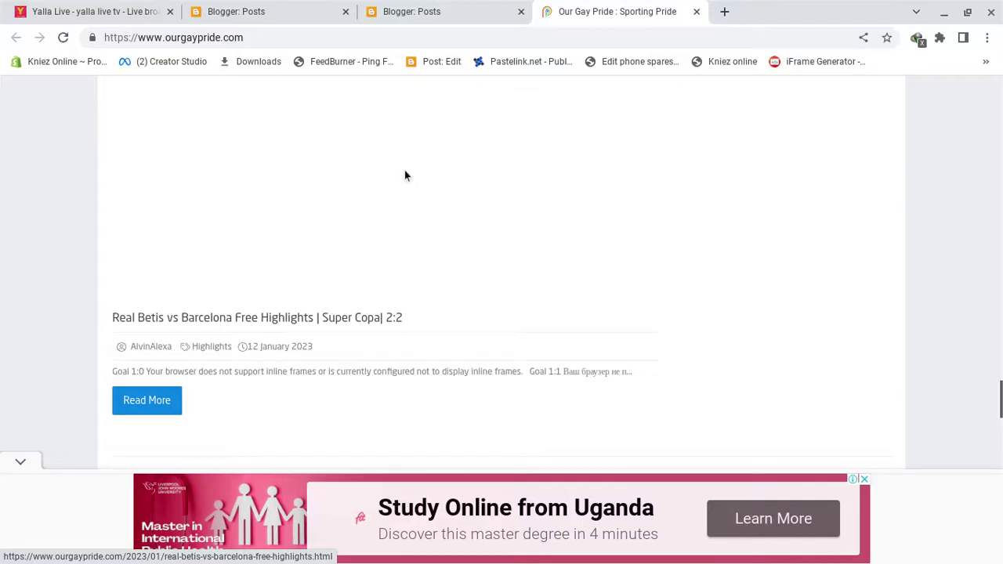
# Examine the older football posts and their in-feed ad, the top banner ad and the row of league logos on the homepage
pyautogui.scroll(-3, 532, 224)
pyautogui.scroll(-4, 532, 224)
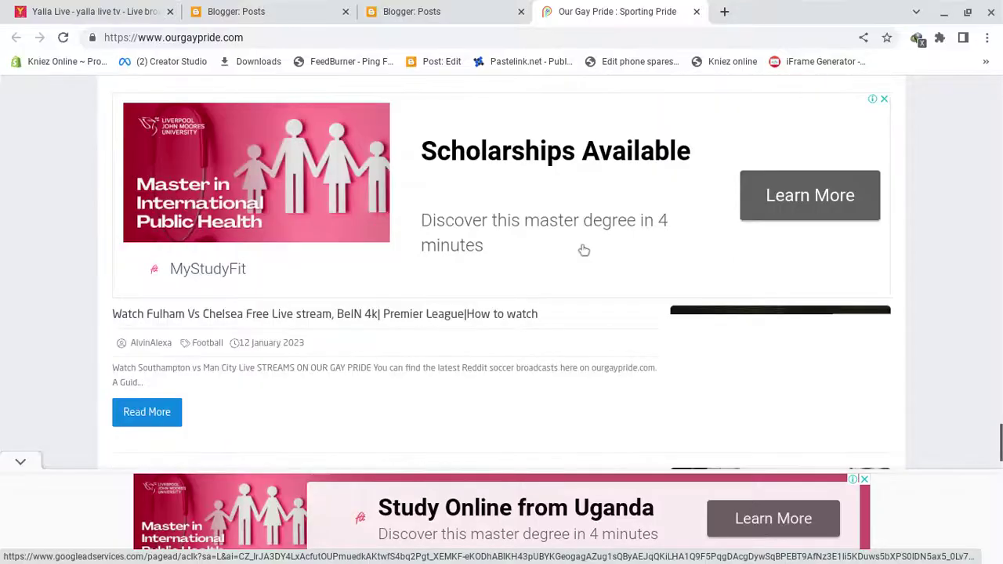
pyautogui.scroll(-9, 488, 329)
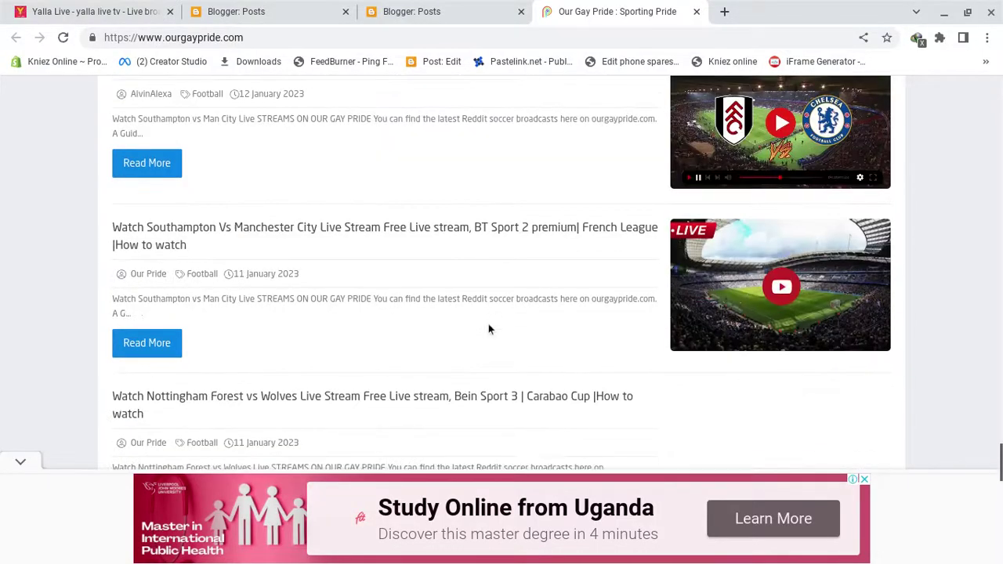
pyautogui.scroll(-5, 488, 329)
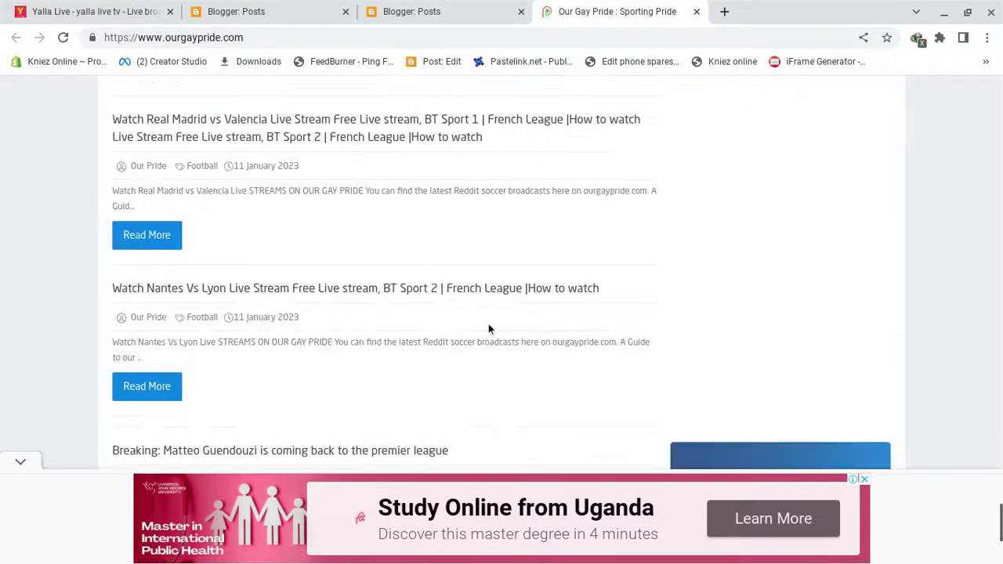
pyautogui.scroll(15, 488, 329)
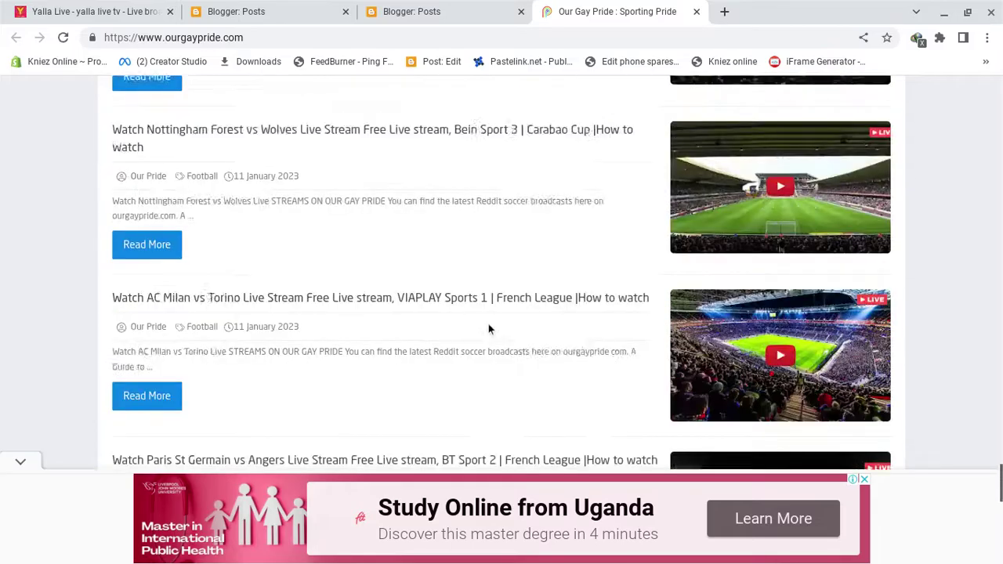
pyautogui.scroll(10, 488, 329)
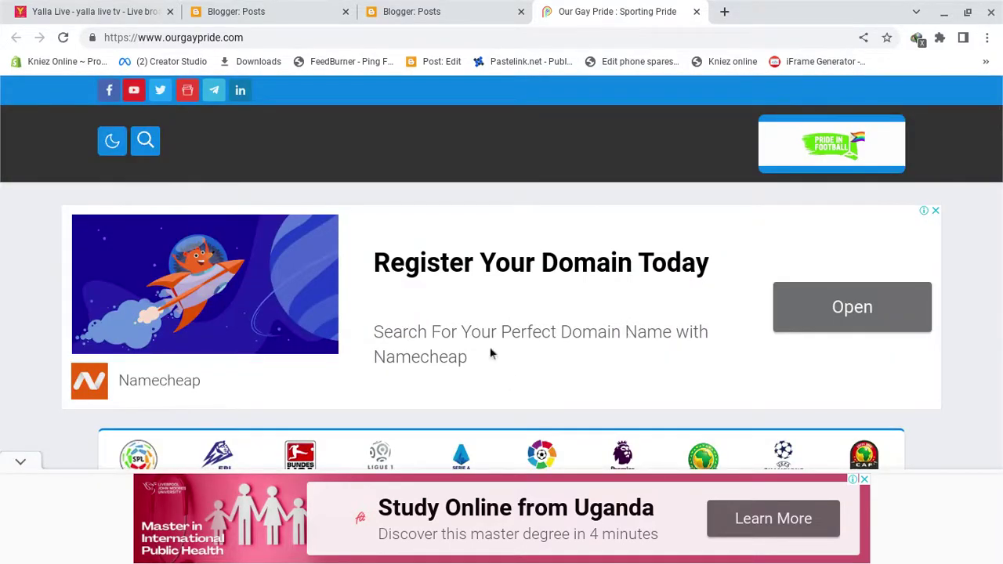
pyautogui.scroll(-3, 490, 348)
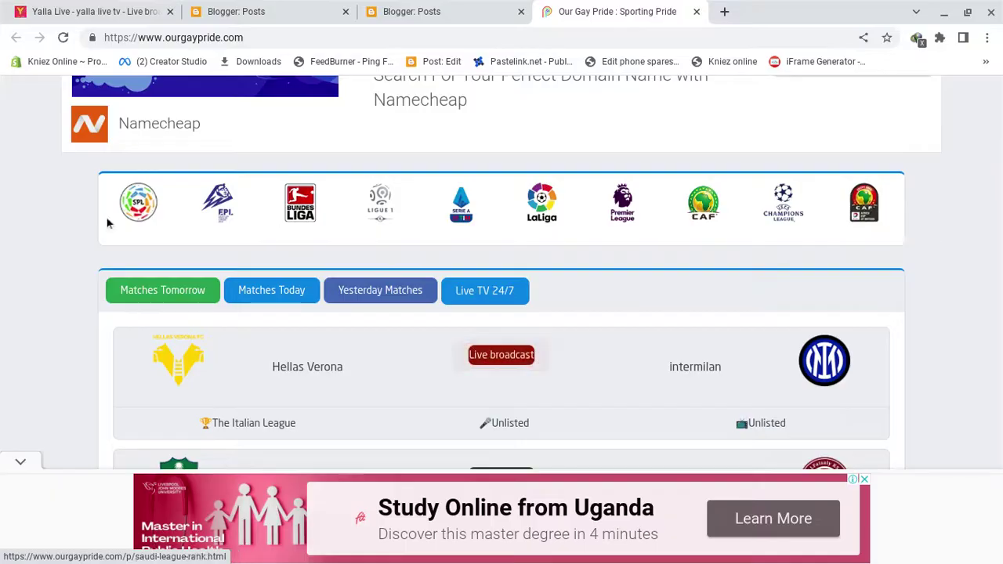
pyautogui.scroll(2, 431, 217)
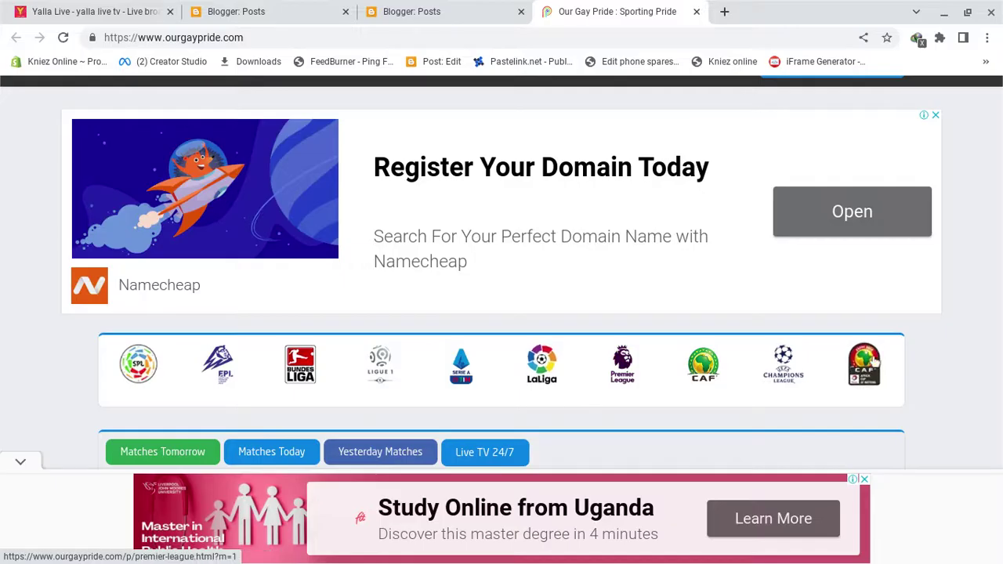
# Open the Premier League page from the league logos and look over its header area, logo image and standings section
pyautogui.click(541, 362)
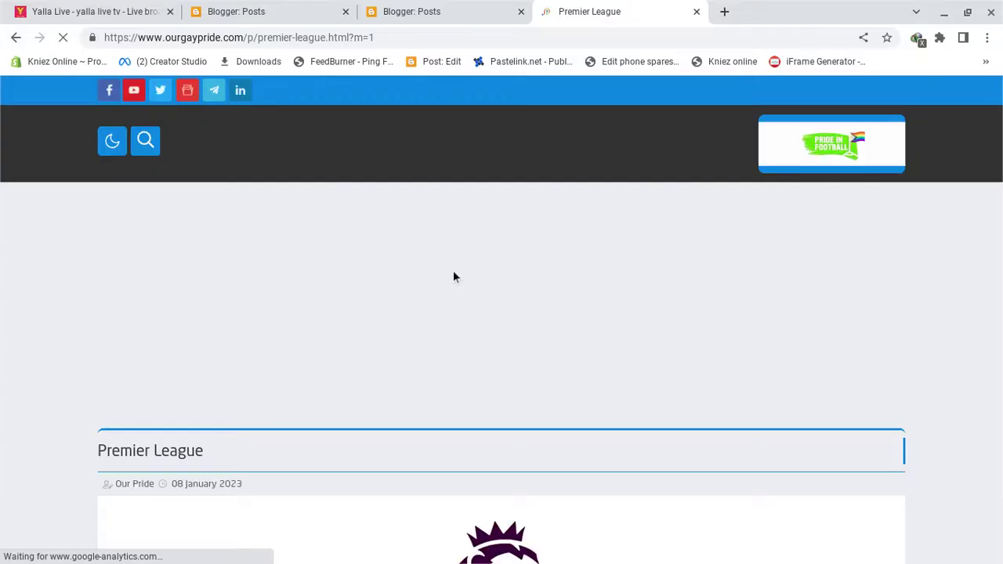
pyautogui.scroll(-4, 453, 277)
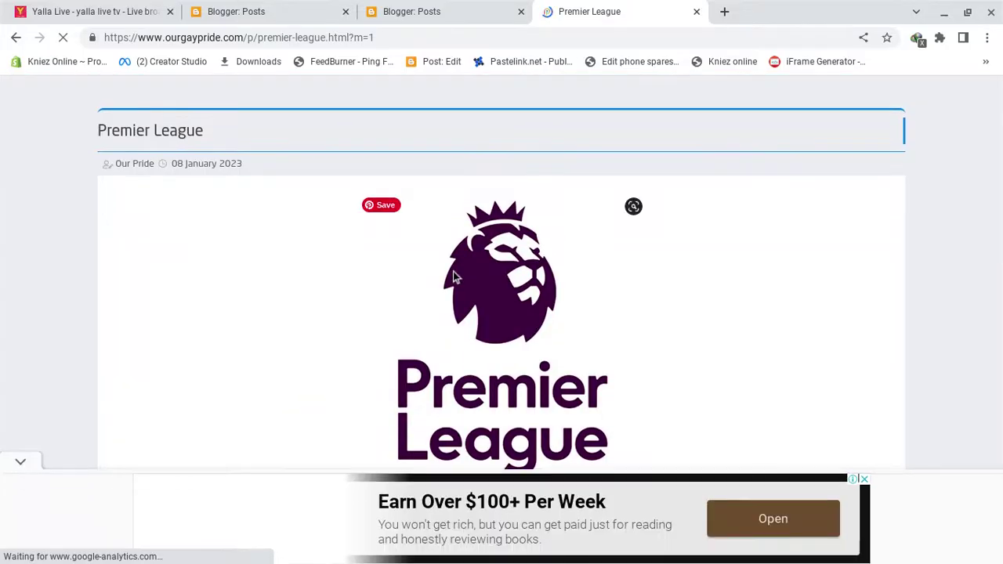
pyautogui.scroll(-2, 454, 277)
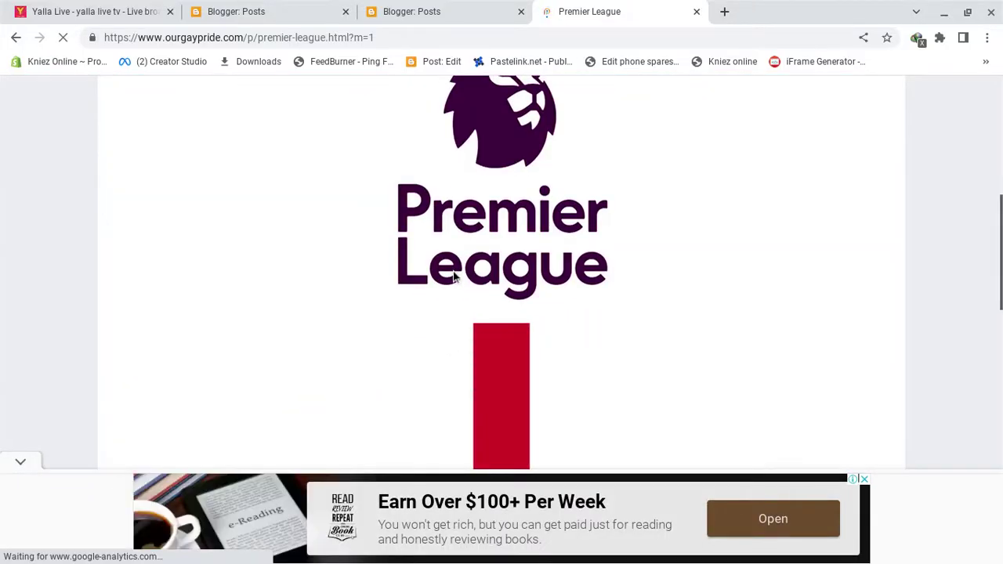
pyautogui.scroll(-5, 453, 271)
pyautogui.scroll(10, 453, 271)
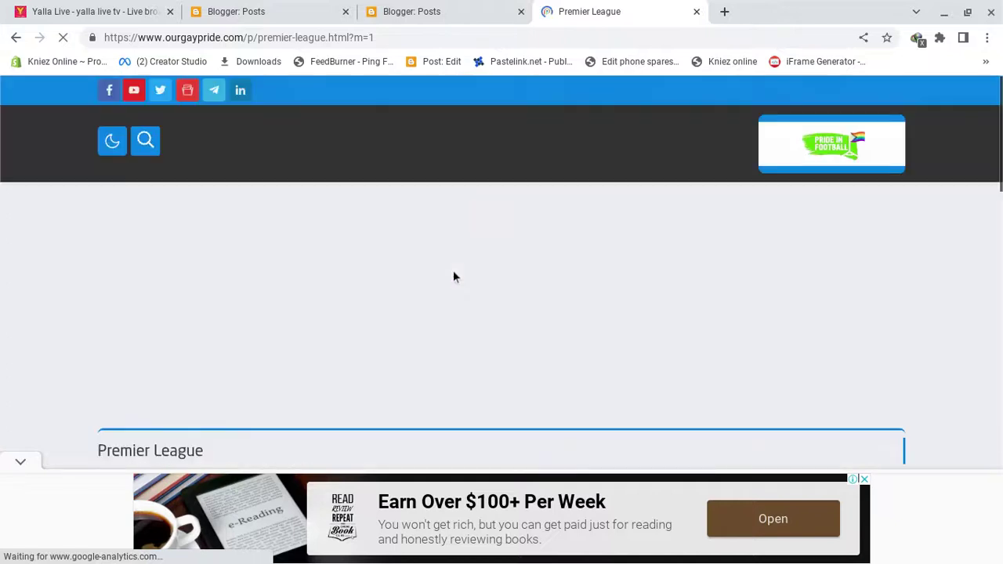
pyautogui.scroll(-3, 453, 271)
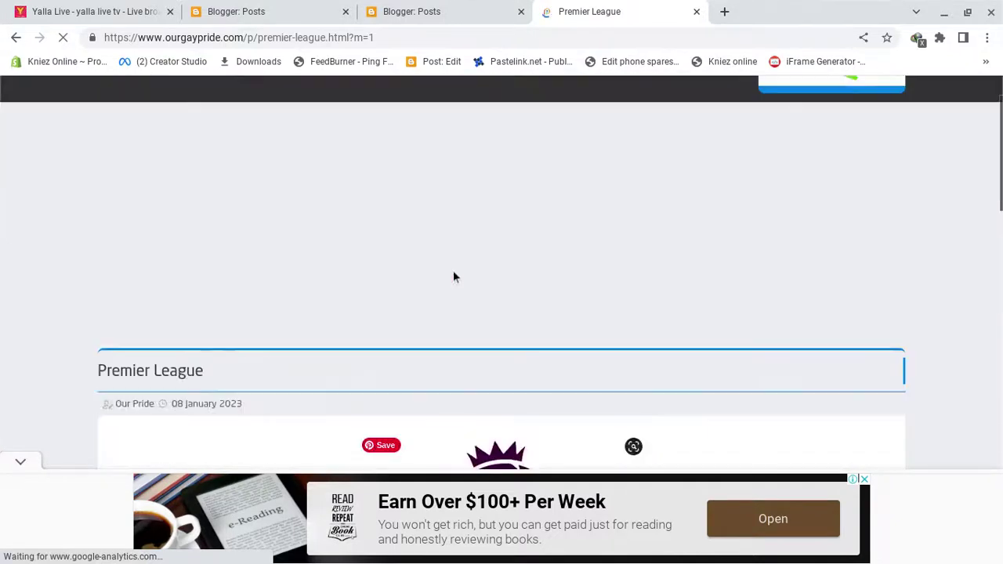
pyautogui.scroll(-8, 453, 276)
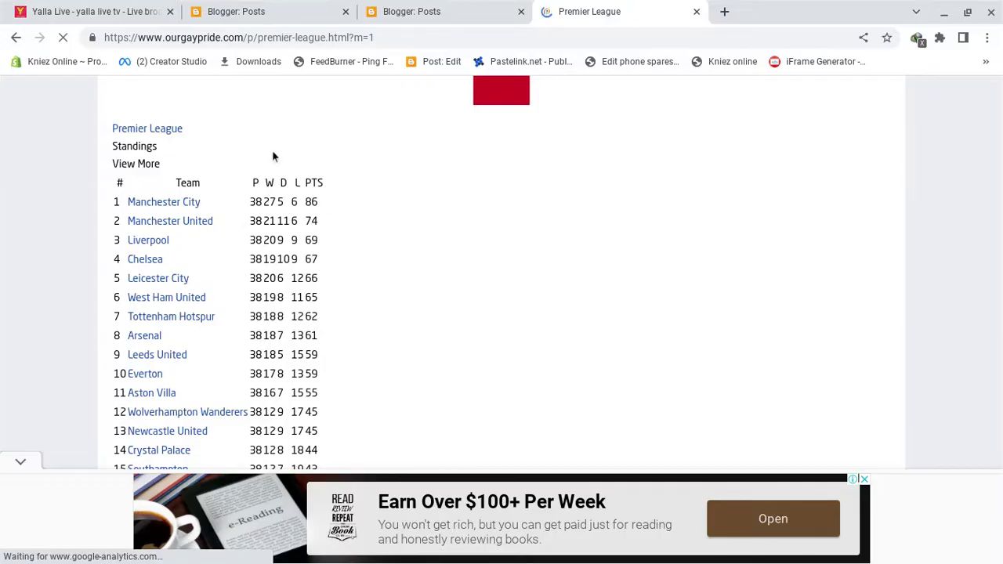
pyautogui.scroll(5, 273, 157)
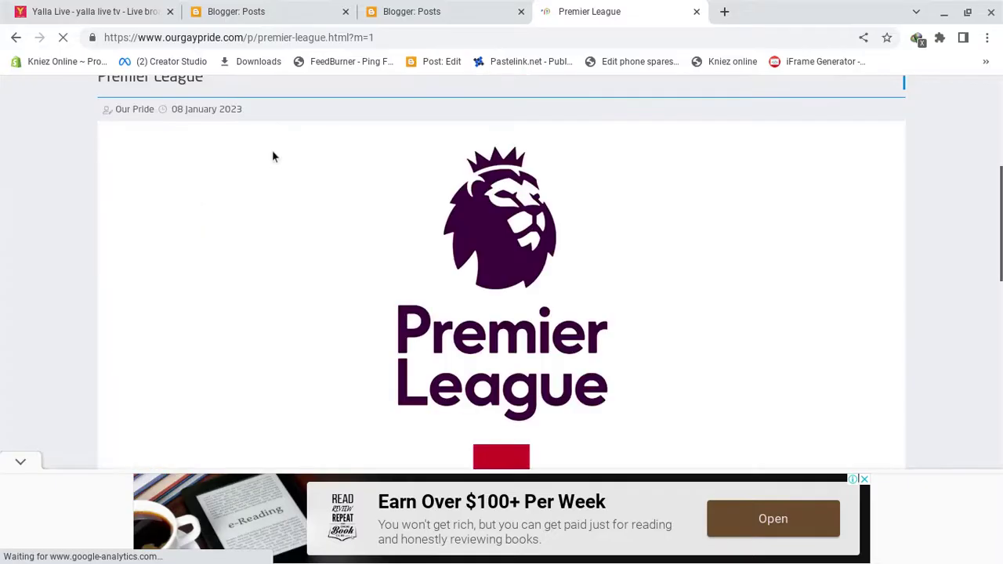
pyautogui.scroll(2, 273, 157)
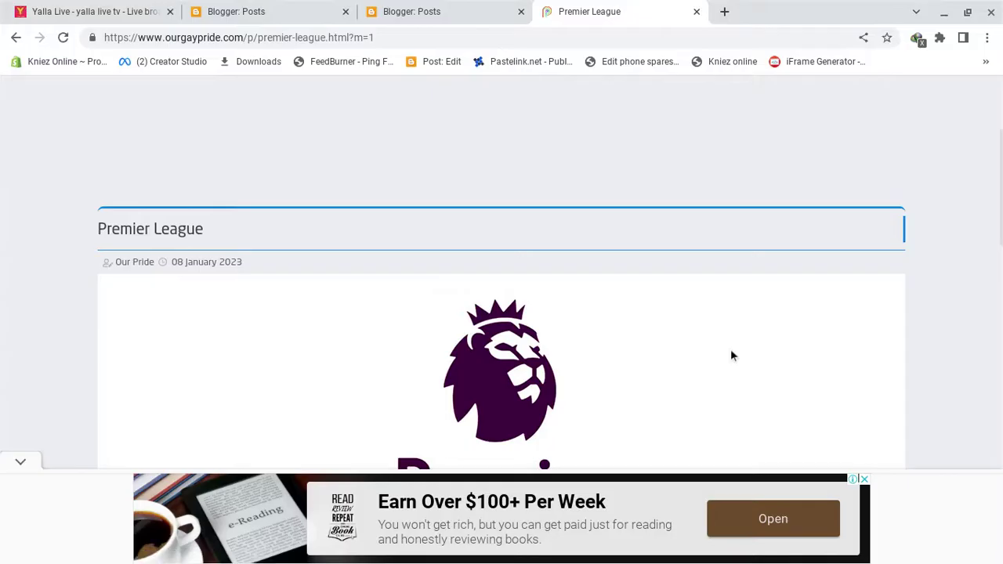
# Read through the full Premier League standings table, from the first to the last team, and the area around it
pyautogui.scroll(-8, 730, 353)
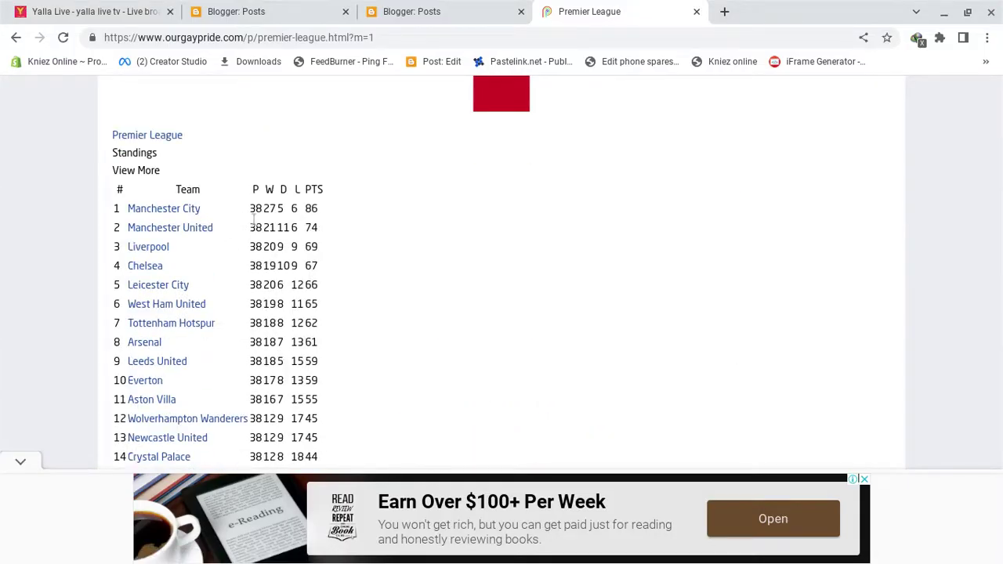
pyautogui.scroll(-3, 253, 220)
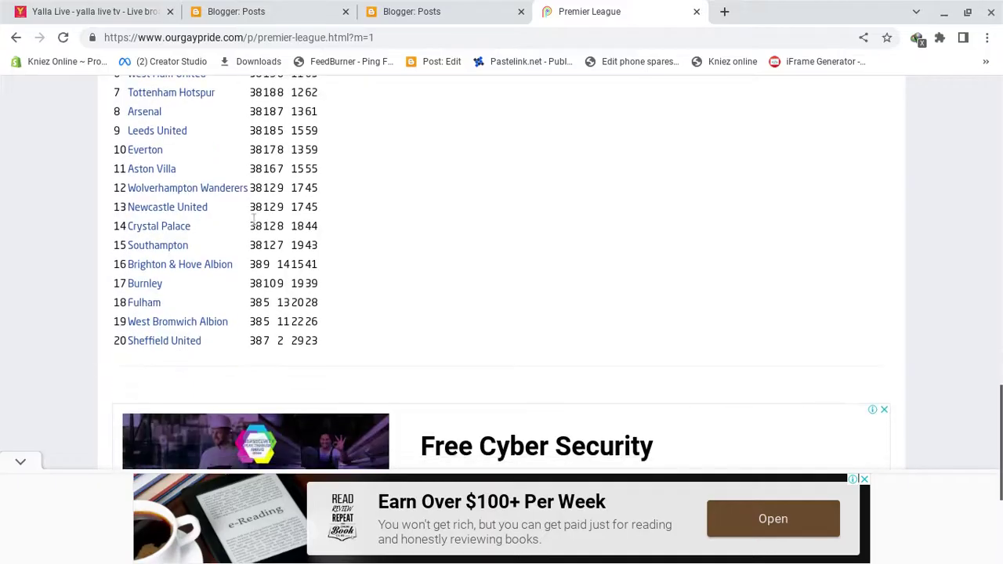
pyautogui.scroll(5, 253, 220)
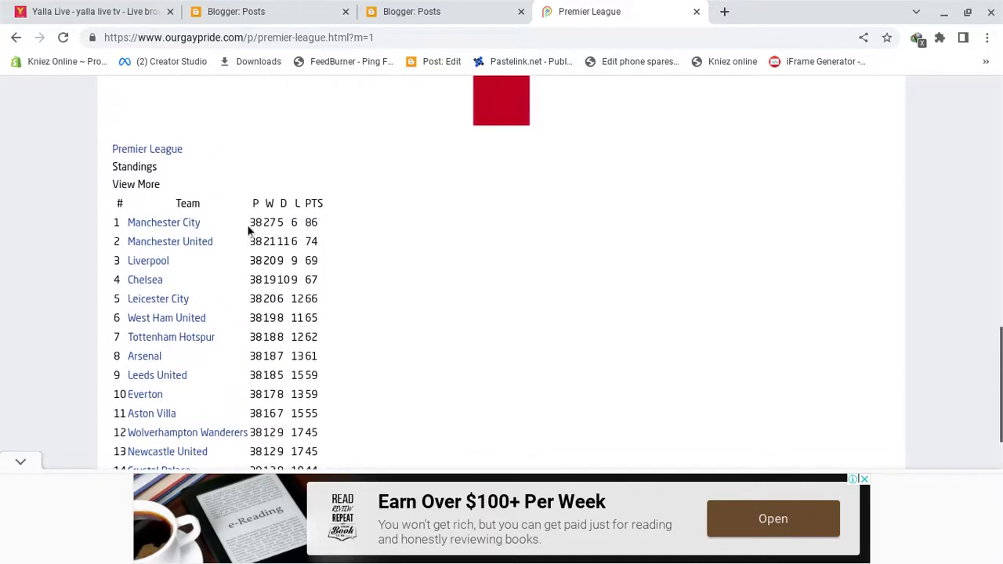
pyautogui.scroll(10, 249, 230)
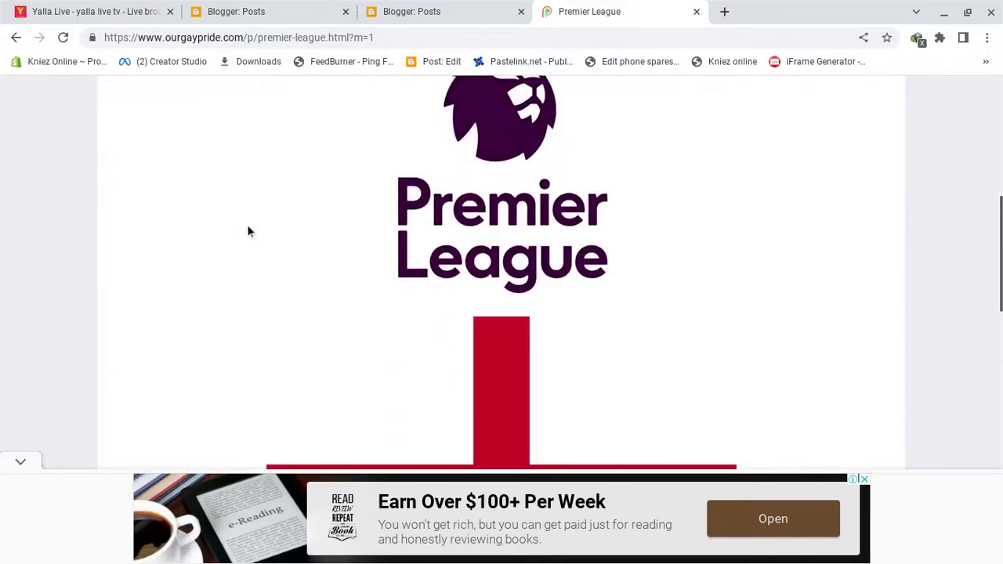
pyautogui.scroll(-10, 249, 231)
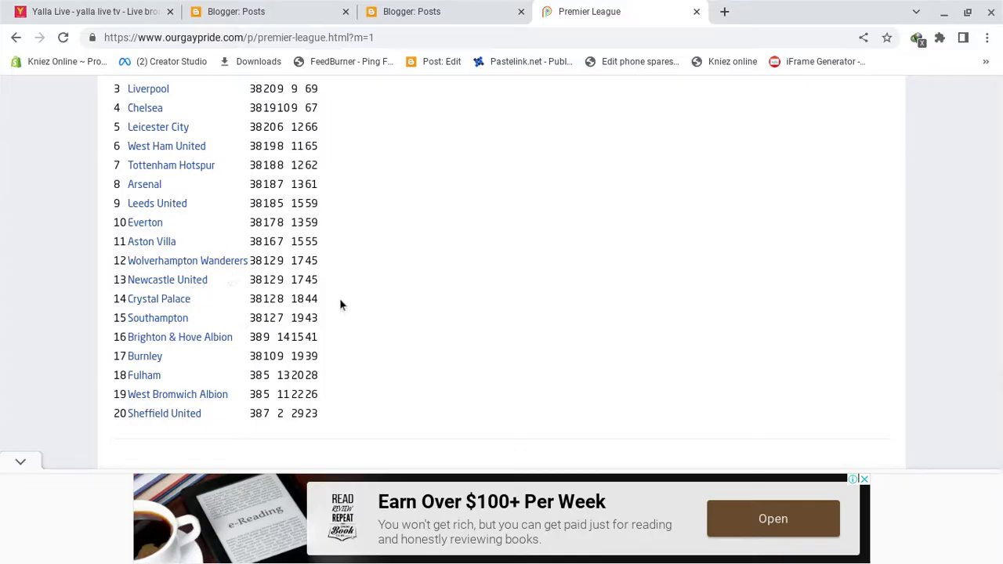
pyautogui.scroll(2, 165, 290)
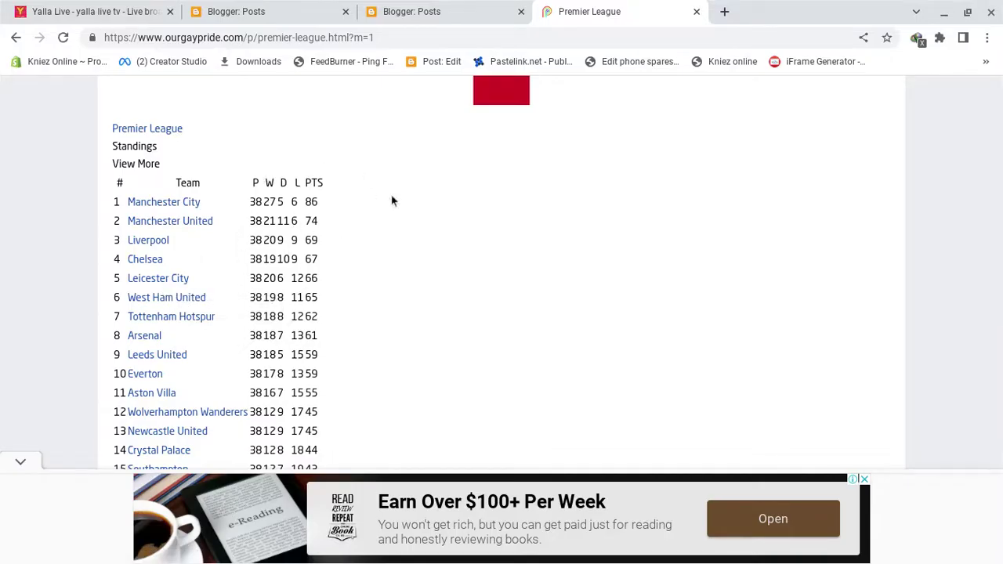
pyautogui.scroll(2, 406, 174)
pyautogui.scroll(1, 288, 303)
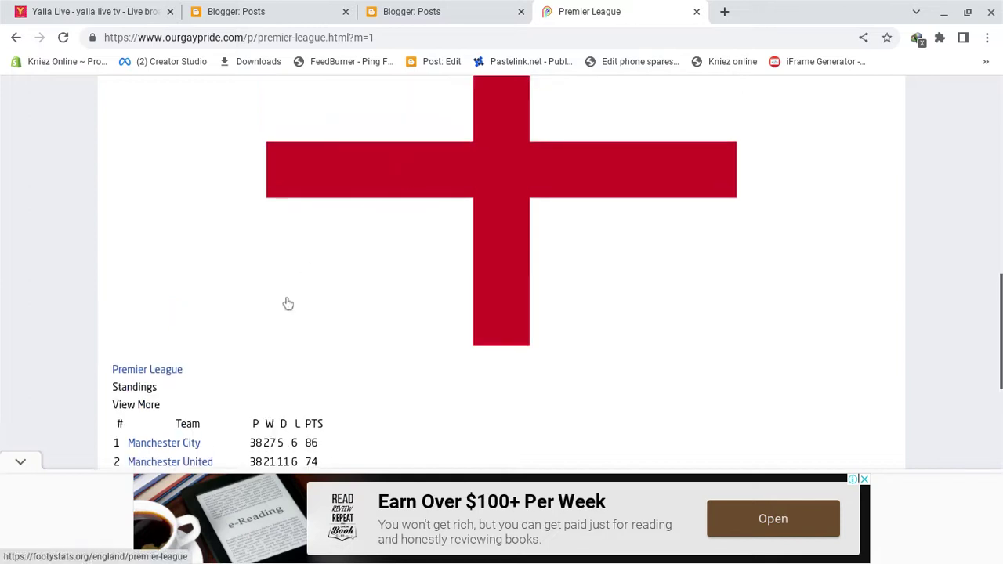
# Return to the Our Gay Pride homepage through the site logo and close the full-page ad
pyautogui.click(429, 331)
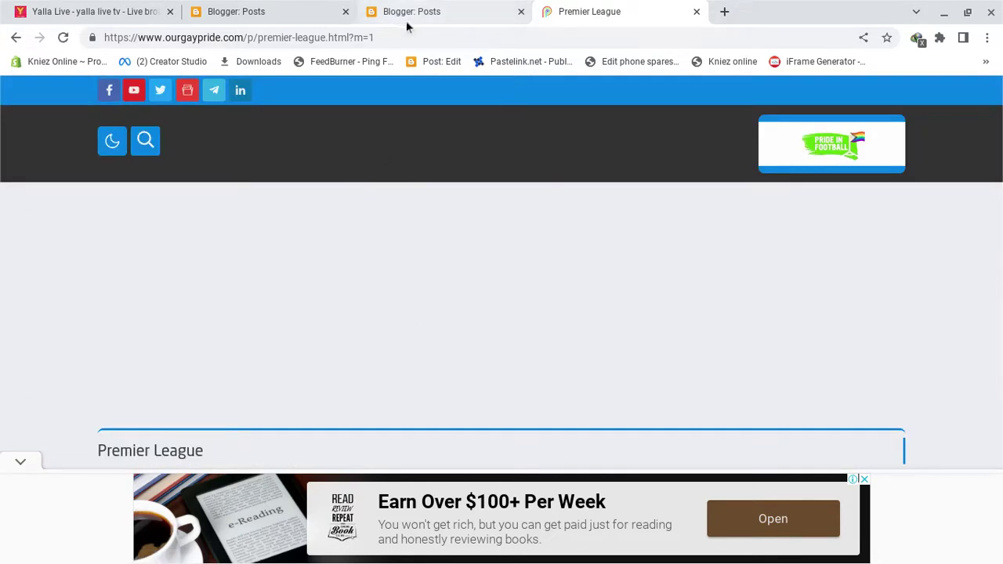
pyautogui.click(829, 153)
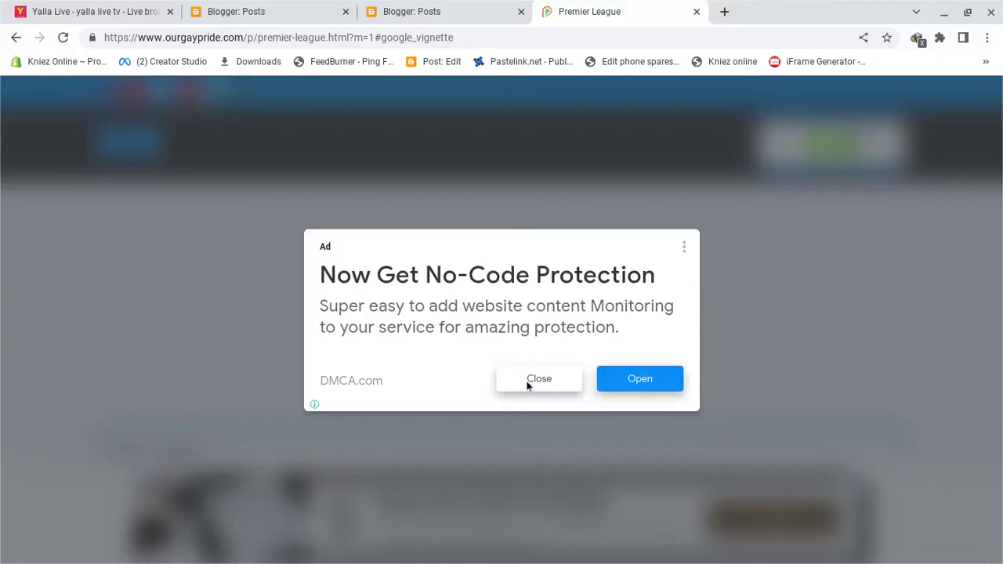
pyautogui.click(527, 385)
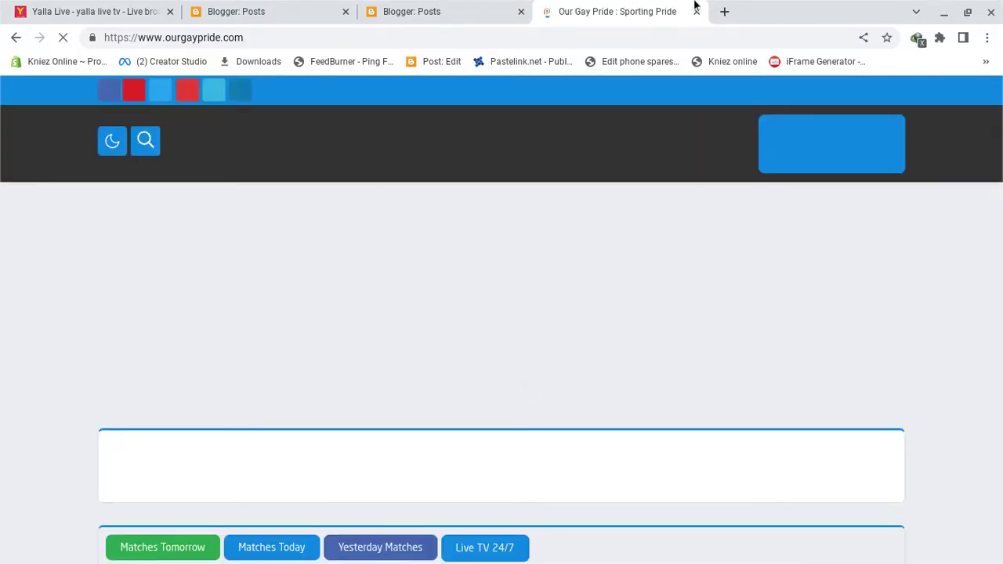
# Open the Cinemax Moviez site, cinemaxmoviez.online, in a new tab
pyautogui.click(724, 11)
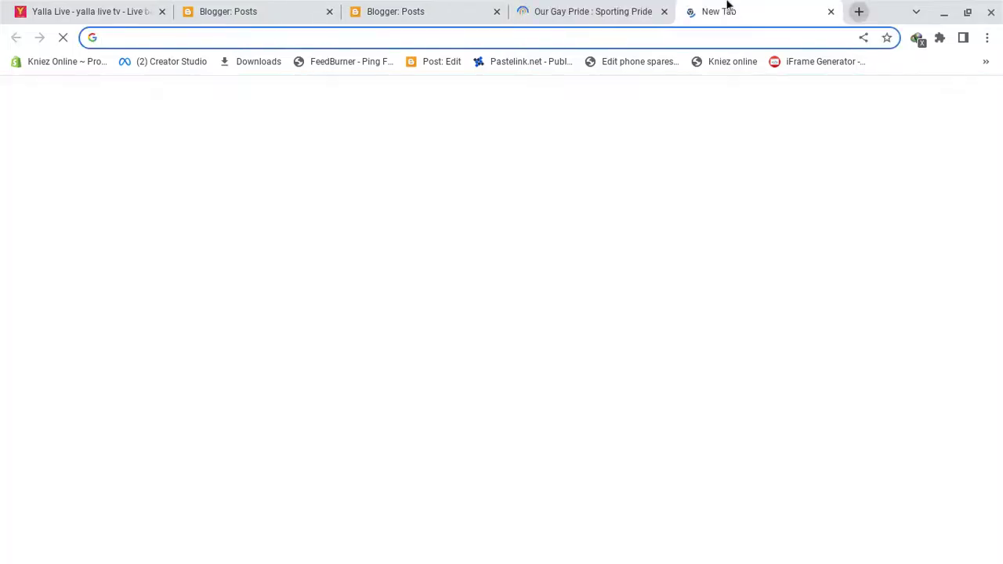
pyautogui.write('cc')
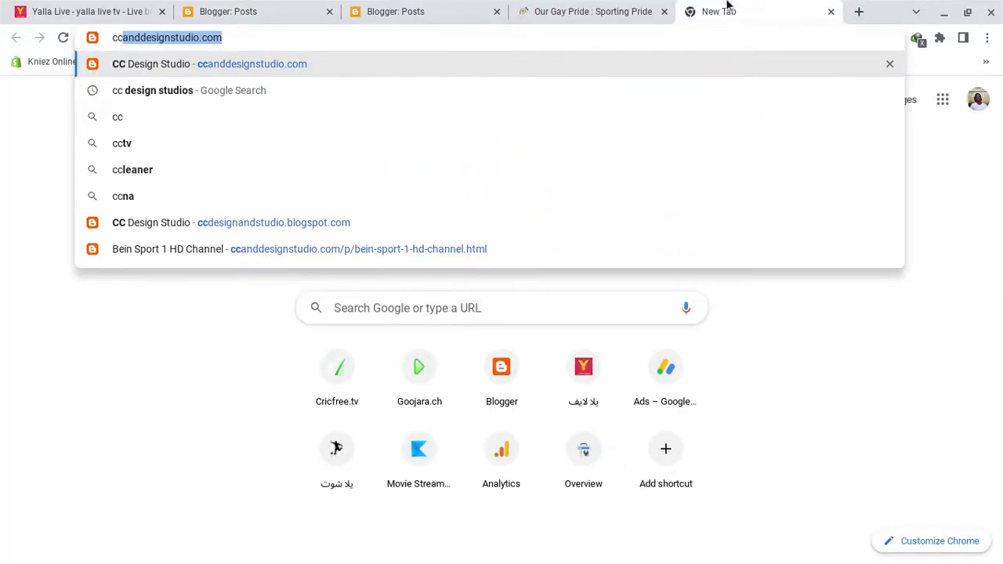
pyautogui.press('BackSpace')
pyautogui.press('BackSpace')
pyautogui.write('in')
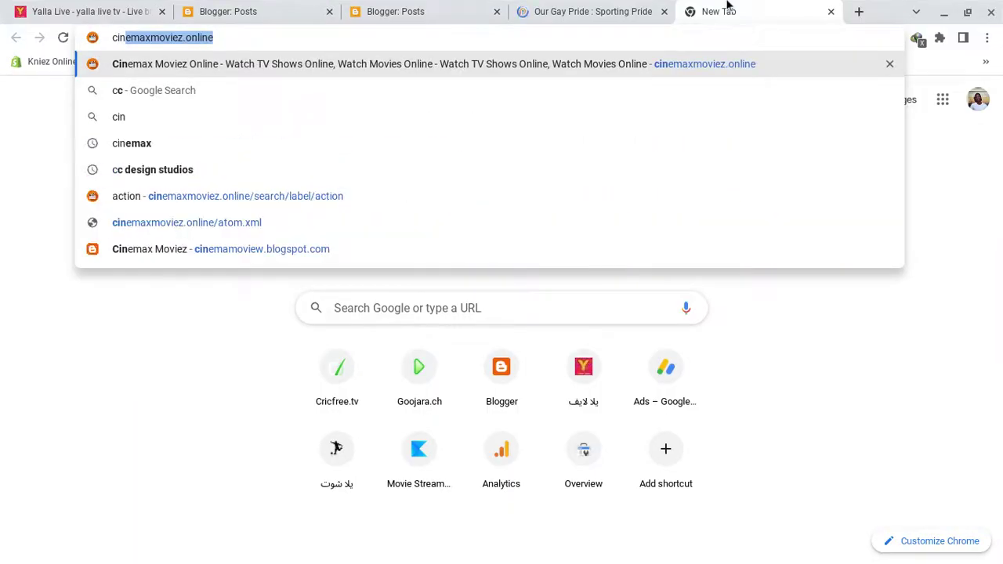
pyautogui.press('Return')
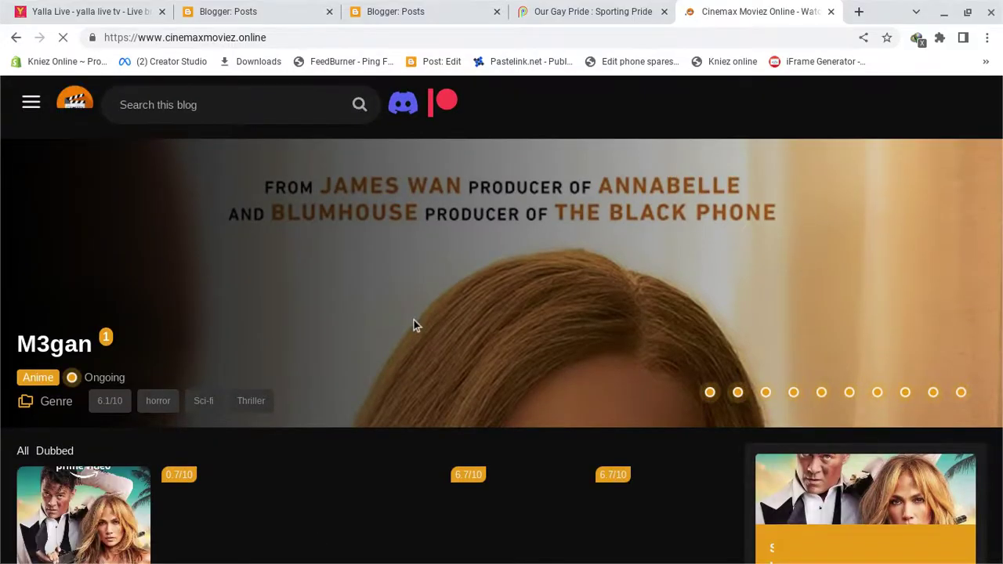
# Examine the Cinemax Moviez homepage: the featured movie banner, poster grid, filter box and Trending list
pyautogui.scroll(-3, 413, 319)
pyautogui.scroll(-2, 415, 325)
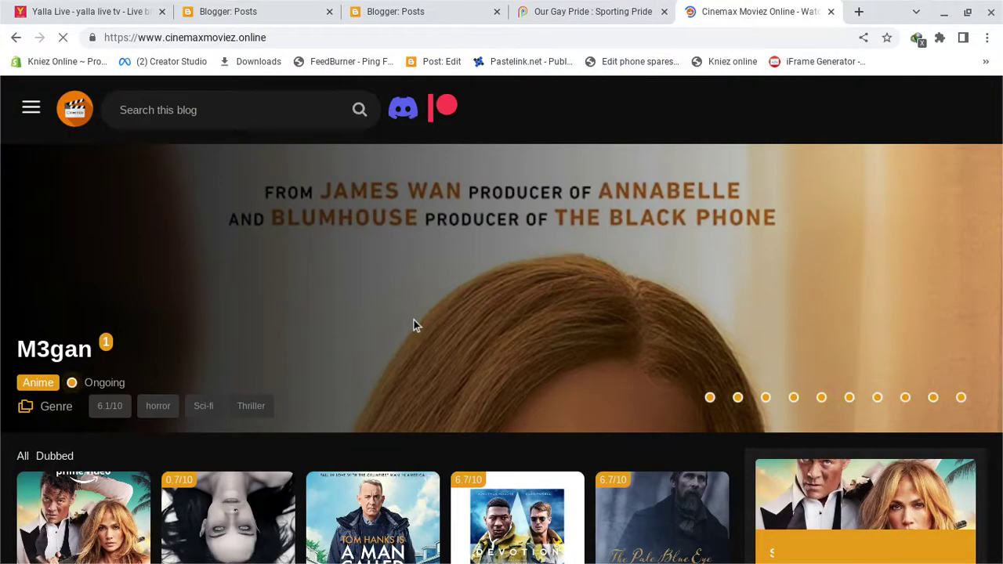
pyautogui.scroll(-6, 413, 320)
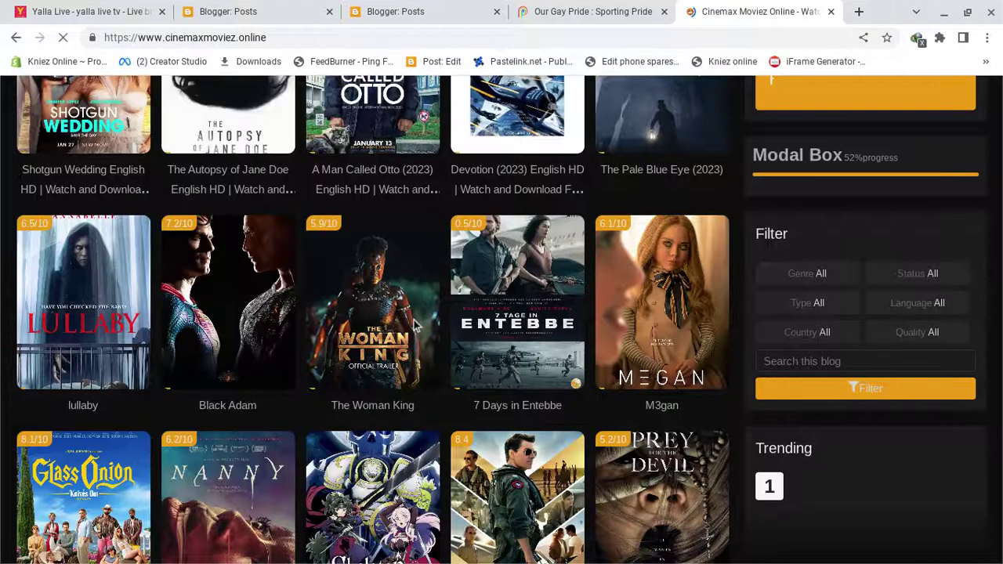
pyautogui.scroll(-5, 344, 362)
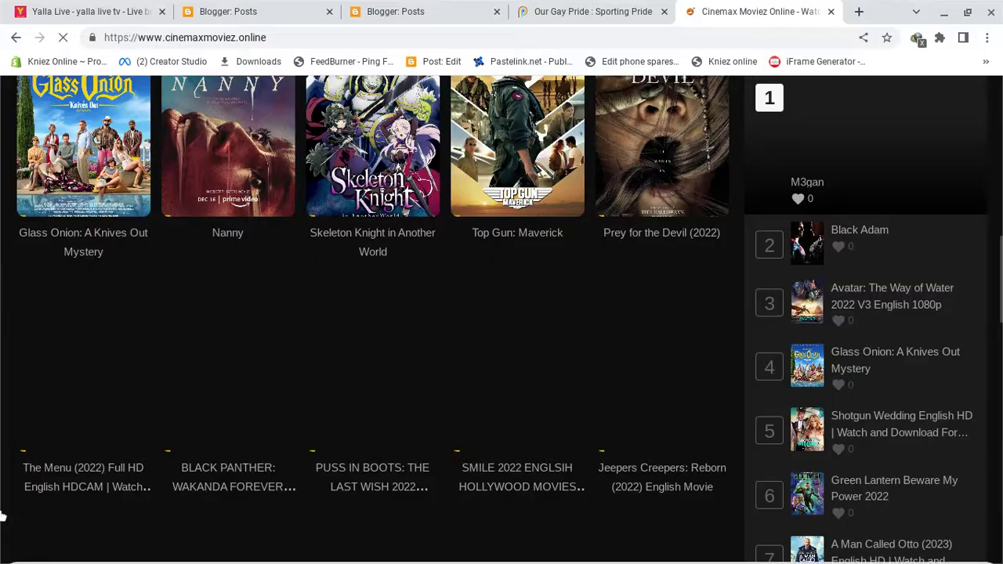
pyautogui.scroll(7, 556, 253)
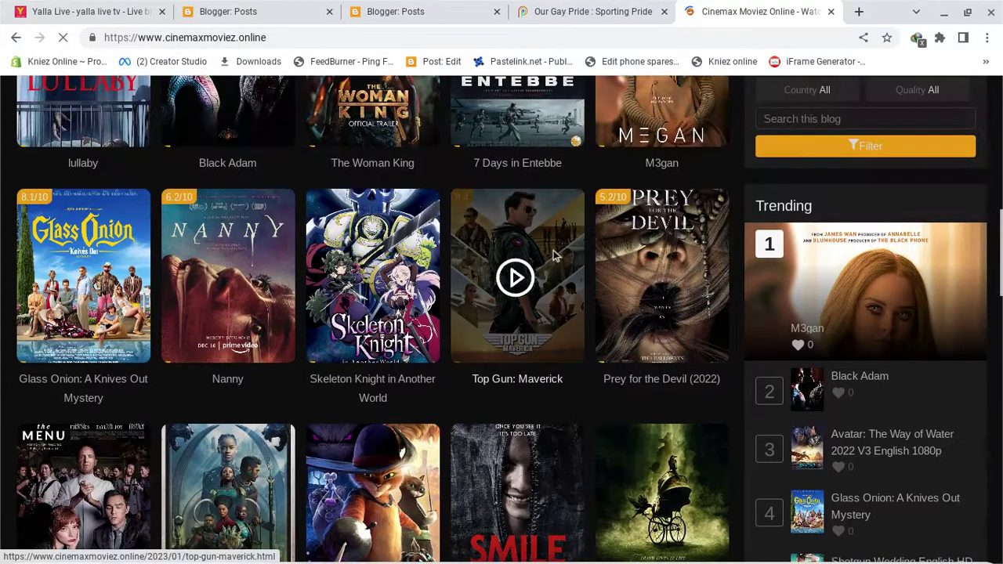
pyautogui.scroll(4, 553, 253)
pyautogui.scroll(-4, 553, 250)
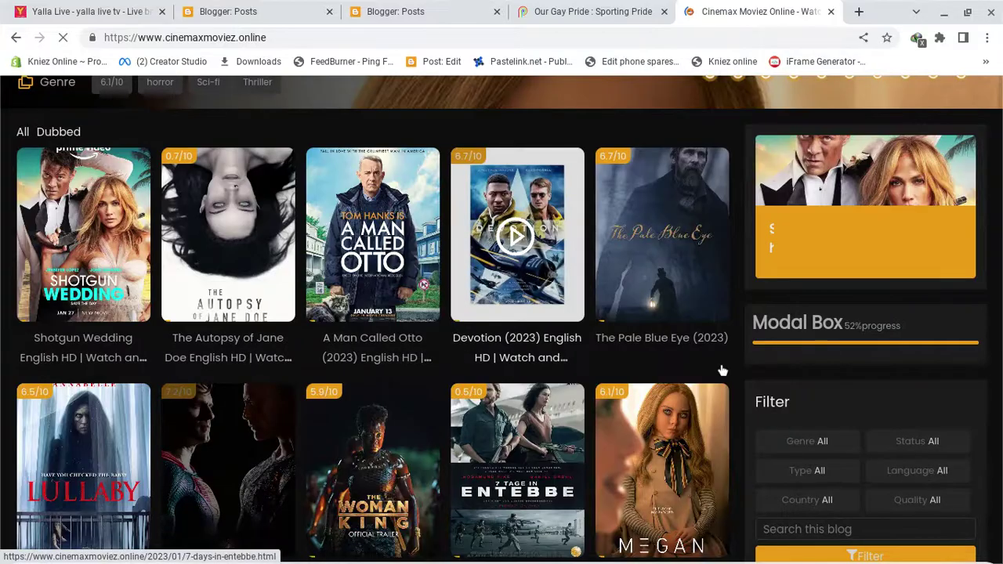
pyautogui.scroll(4, 702, 349)
pyautogui.scroll(-3, 340, 374)
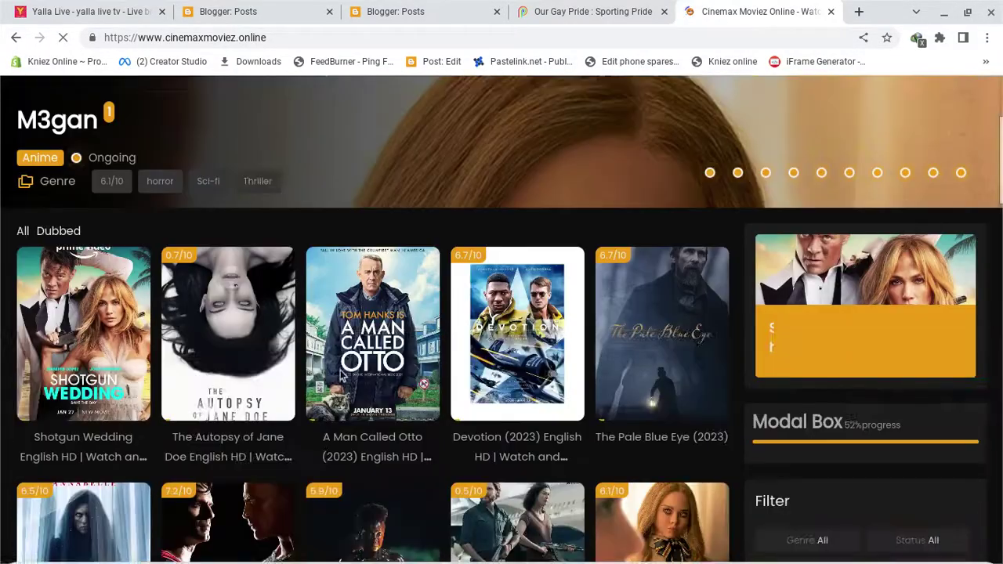
# Browse the homepage's movie poster grid down to its last row and open the Shotgun Wedding movie page
pyautogui.scroll(-7, 340, 374)
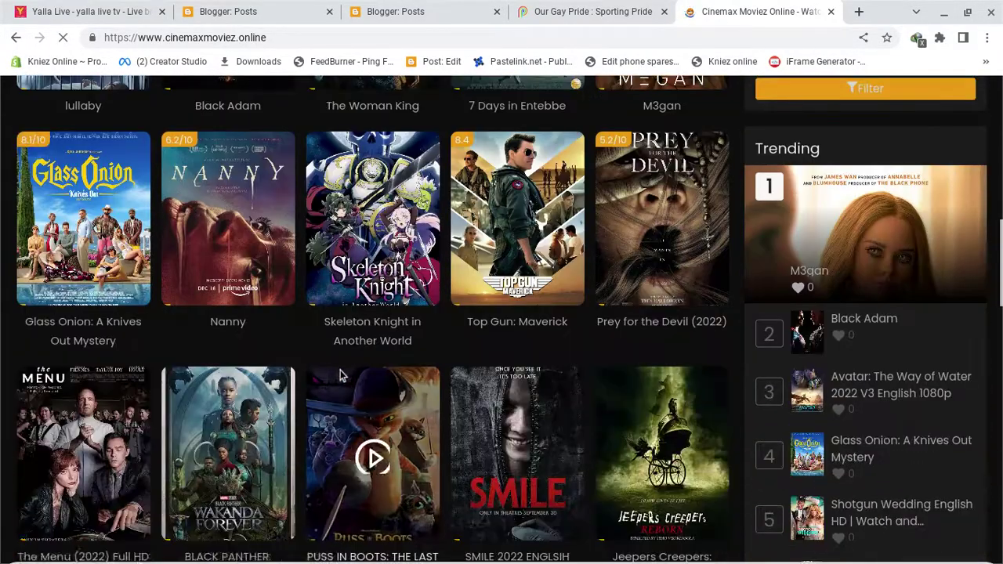
pyautogui.scroll(-2, 340, 374)
pyautogui.scroll(-4, 340, 375)
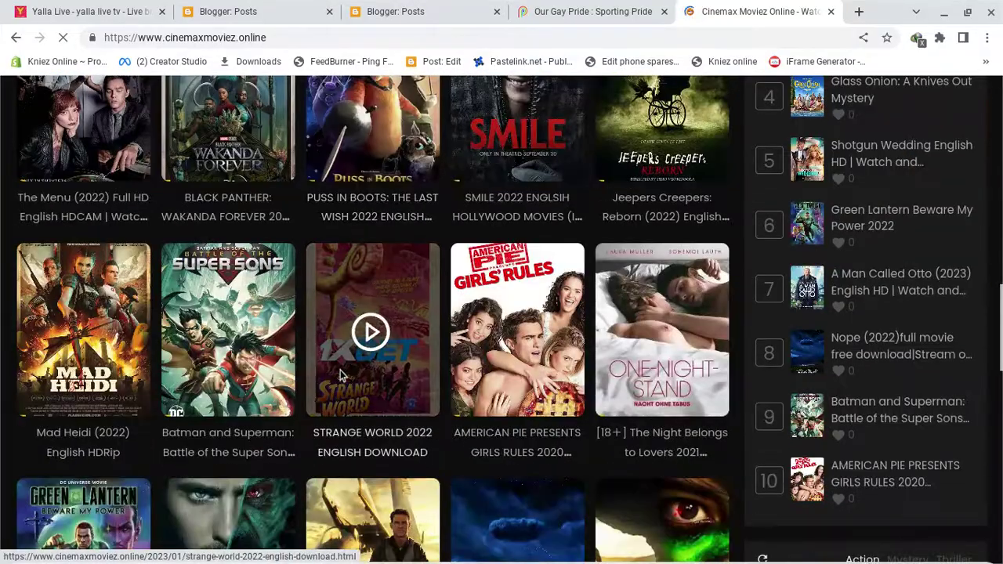
pyautogui.scroll(-3, 340, 375)
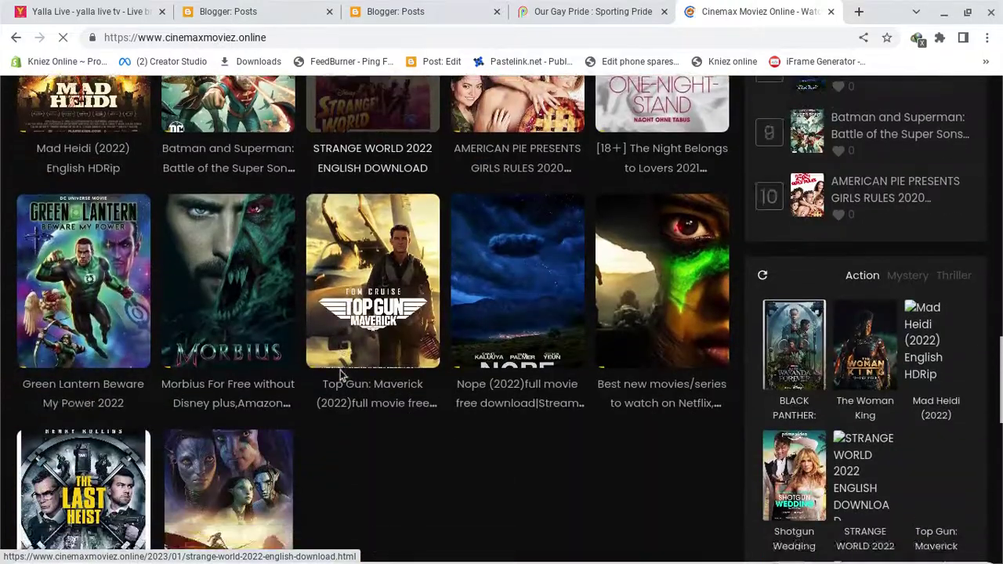
pyautogui.scroll(-1, 340, 374)
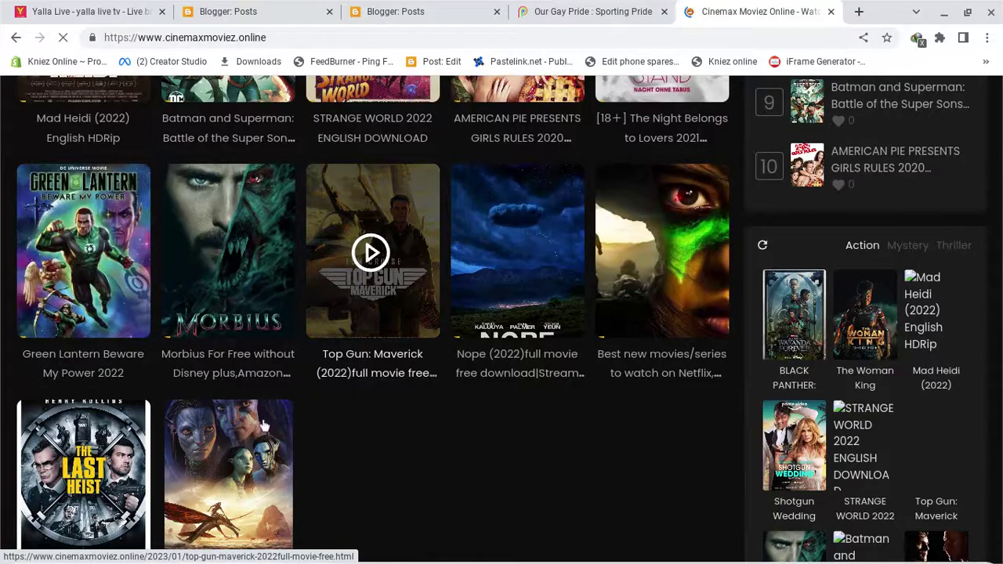
pyautogui.click(229, 469)
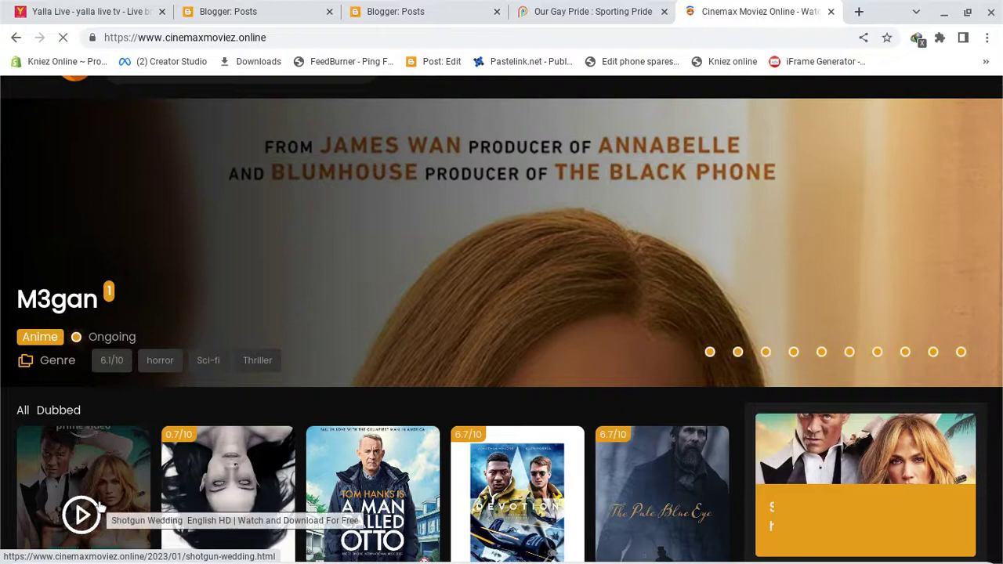
pyautogui.scroll(-3, 100, 509)
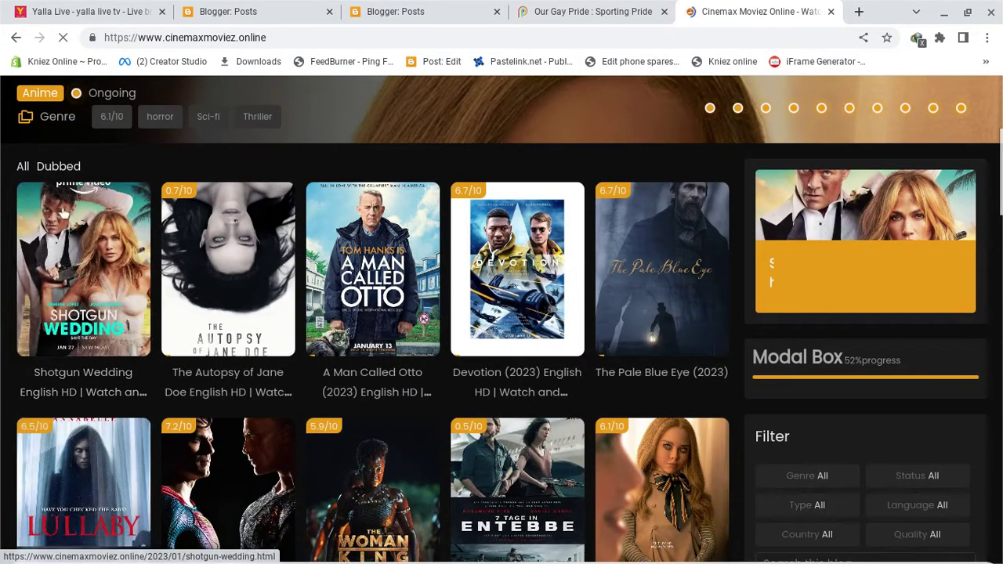
pyautogui.click(86, 285)
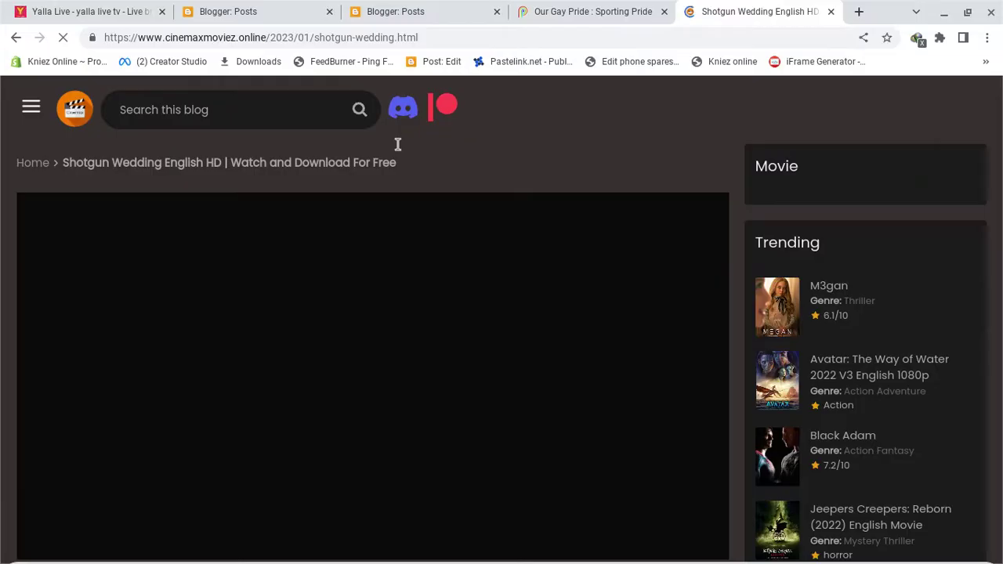
# Examine the Shotgun Wedding page: the video player area, movie details, keywords, comments section and Trending list
pyautogui.scroll(-6, 397, 144)
pyautogui.scroll(3, 398, 144)
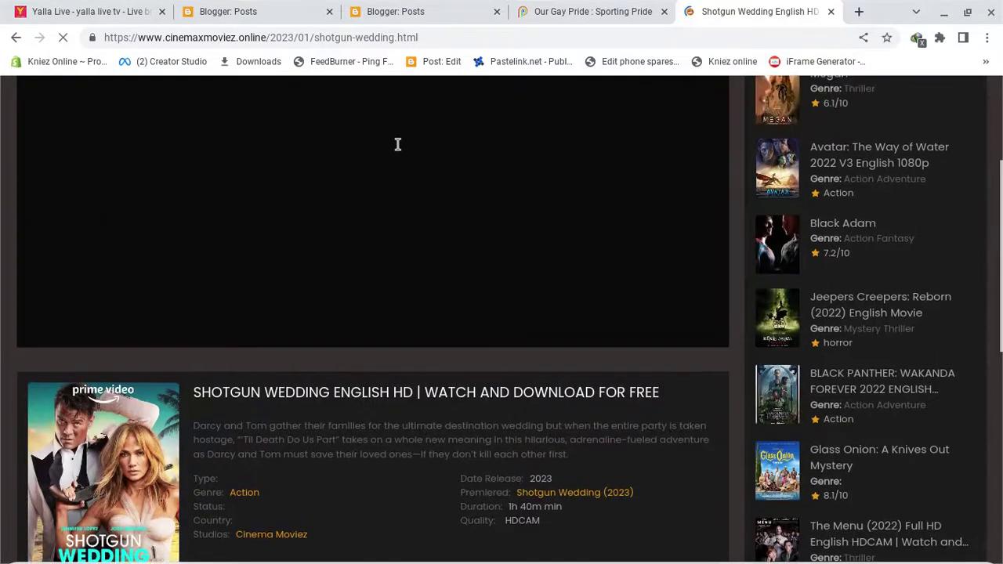
pyautogui.scroll(2, 359, 310)
pyautogui.scroll(-3, 359, 310)
pyautogui.scroll(1, 358, 310)
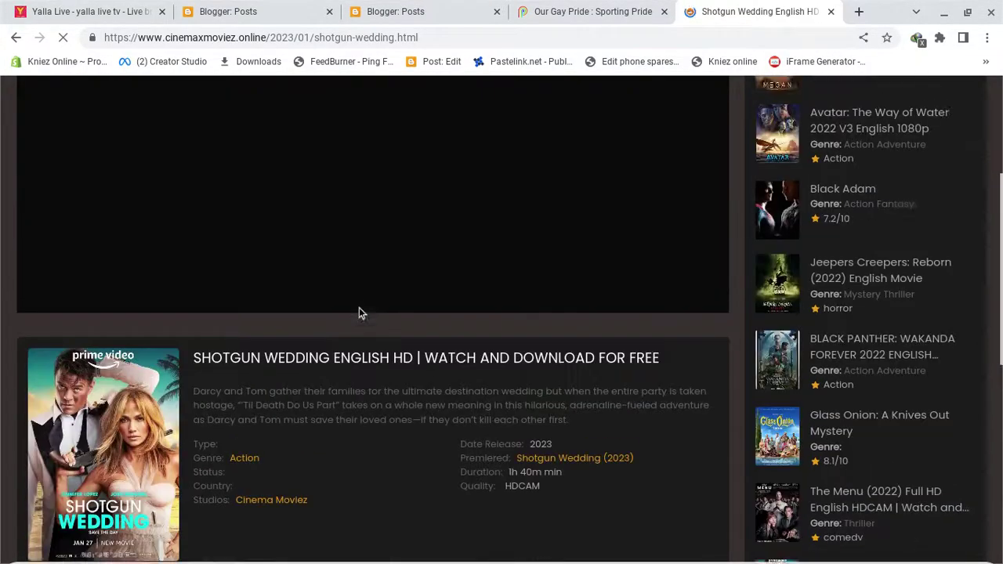
pyautogui.scroll(3, 359, 312)
pyautogui.scroll(-5, 359, 312)
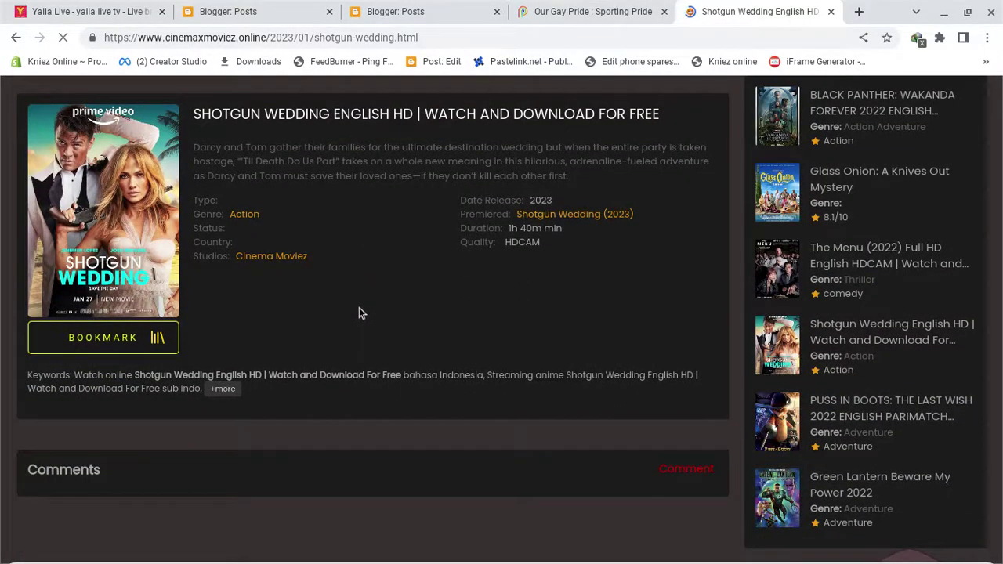
pyautogui.scroll(5, 358, 314)
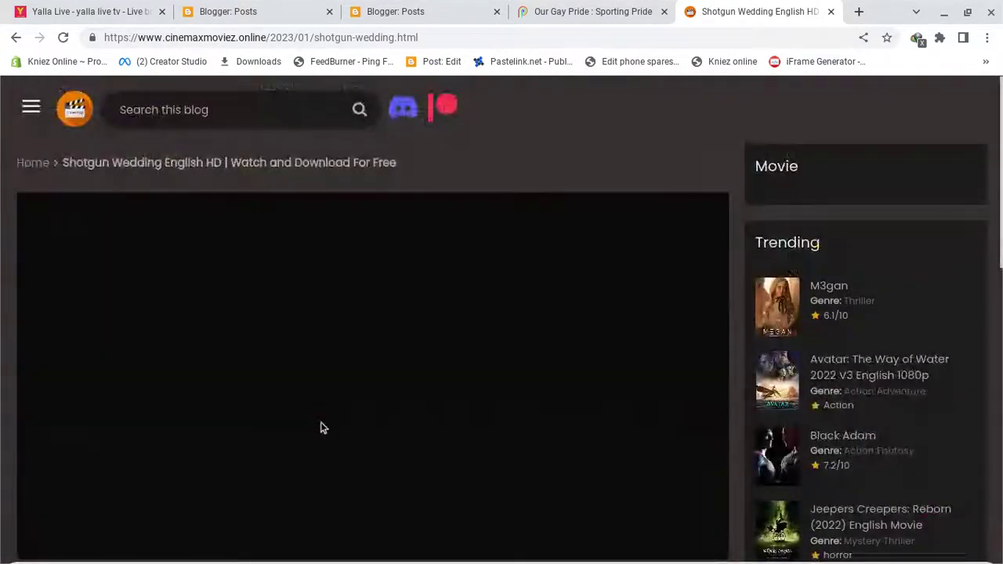
# Open the Avatar: The Way of Water movie page from the Trending list
pyautogui.scroll(-1, 321, 428)
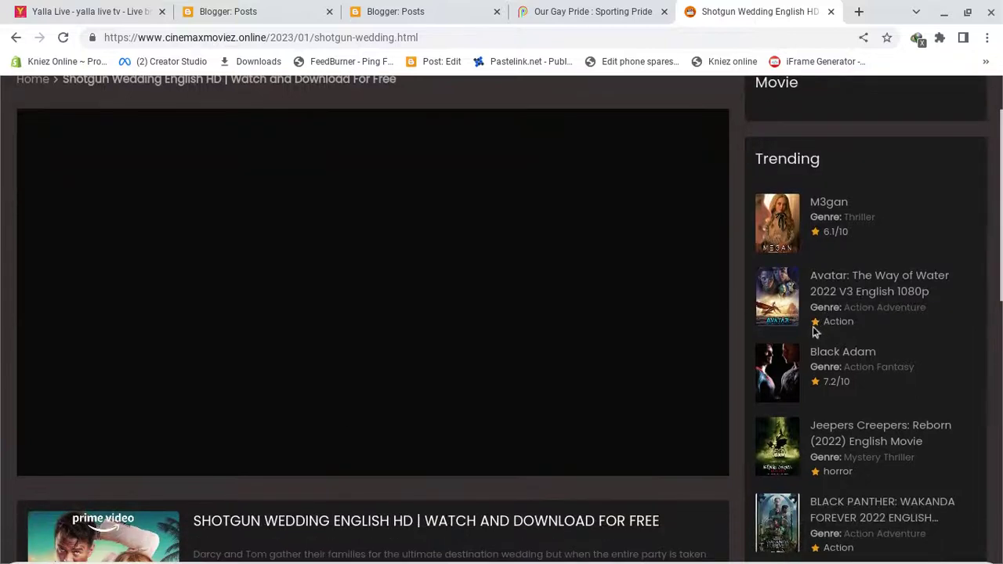
pyautogui.click(829, 289)
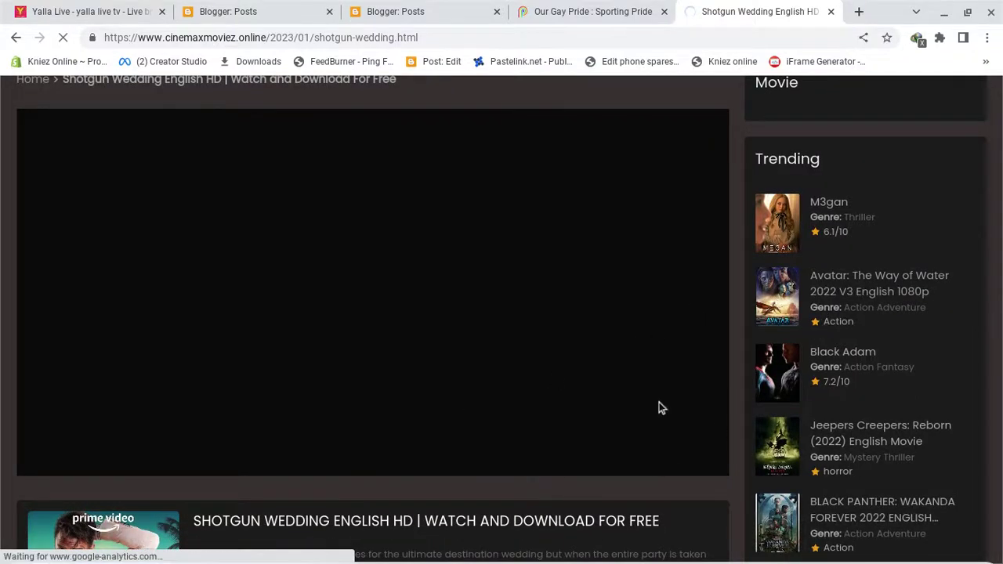